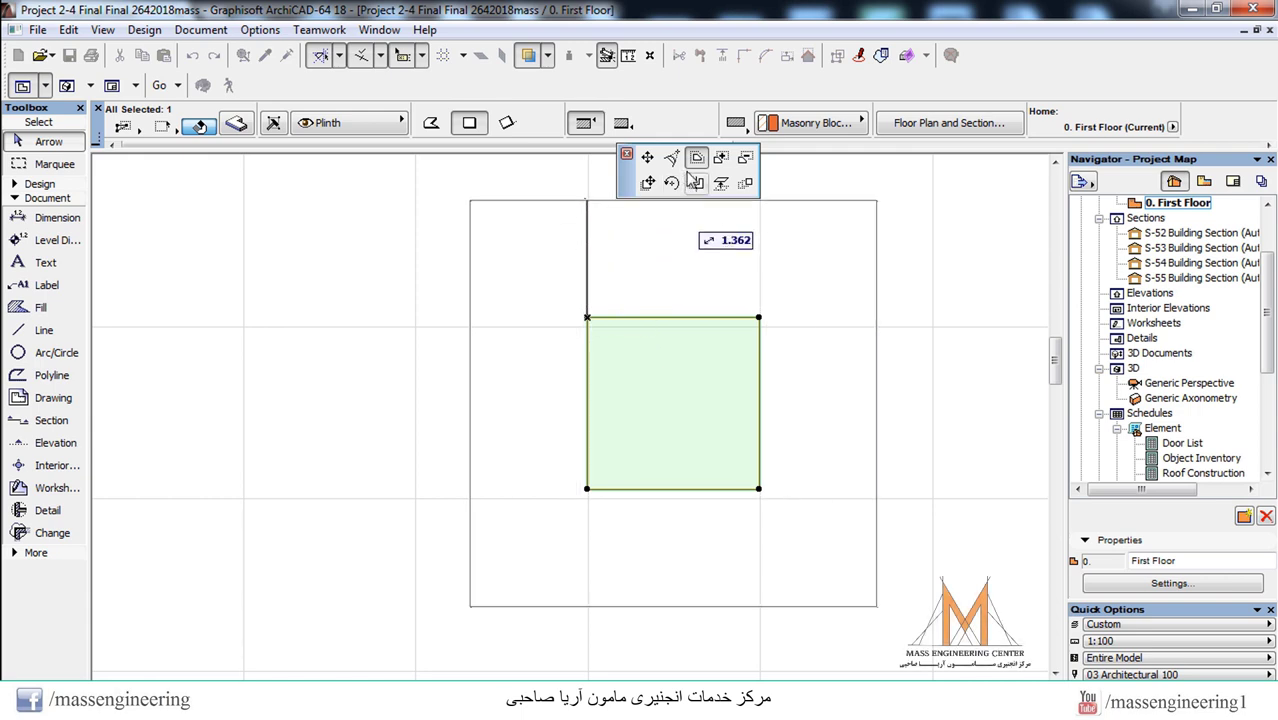
- Offset all edges of the square slab outward by 0.1
{"action": "type", "text": "0.1"}
{"action": "key", "text": "Return"}
{"action": "left_click", "coordinate": [540, 308]}
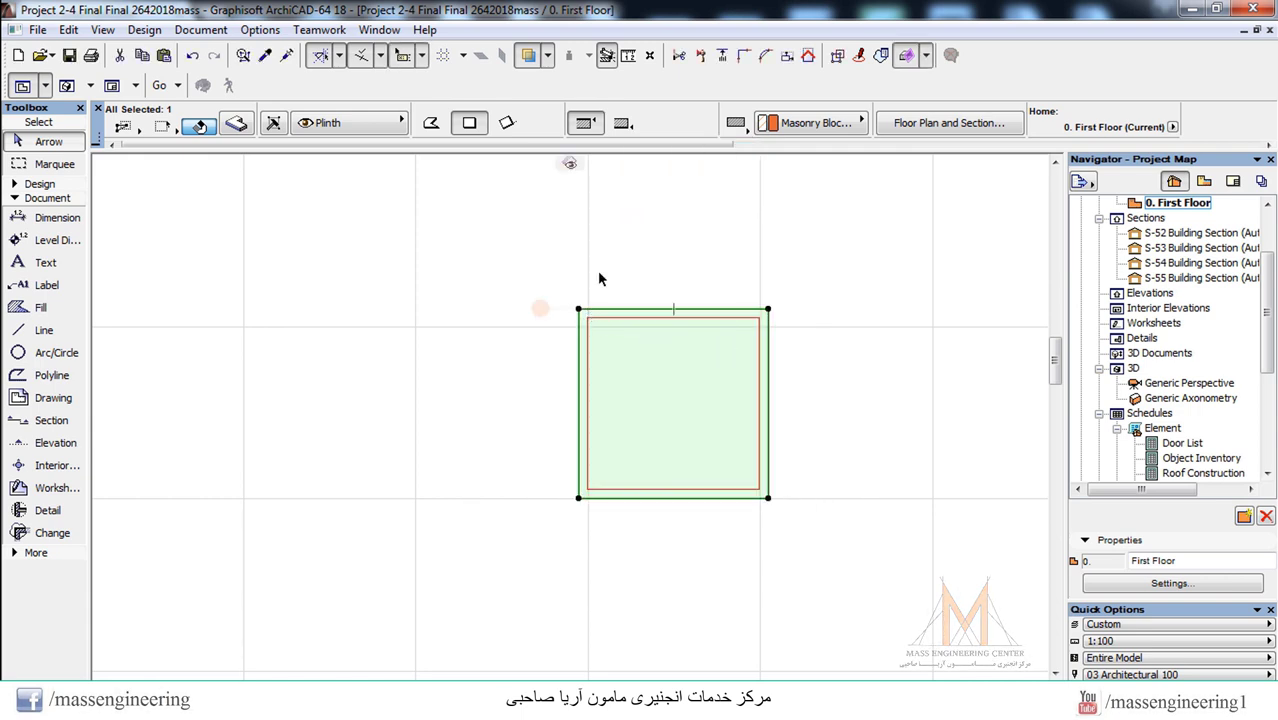
- Subtract a 2.000 by 2.000 square opening from the enlarged slab along the red inner outline, leaving a narrow frame
{"action": "scroll", "coordinate": [590, 311], "scroll_direction": "up", "scroll_amount": 1}
{"action": "left_click", "coordinate": [44, 330]}
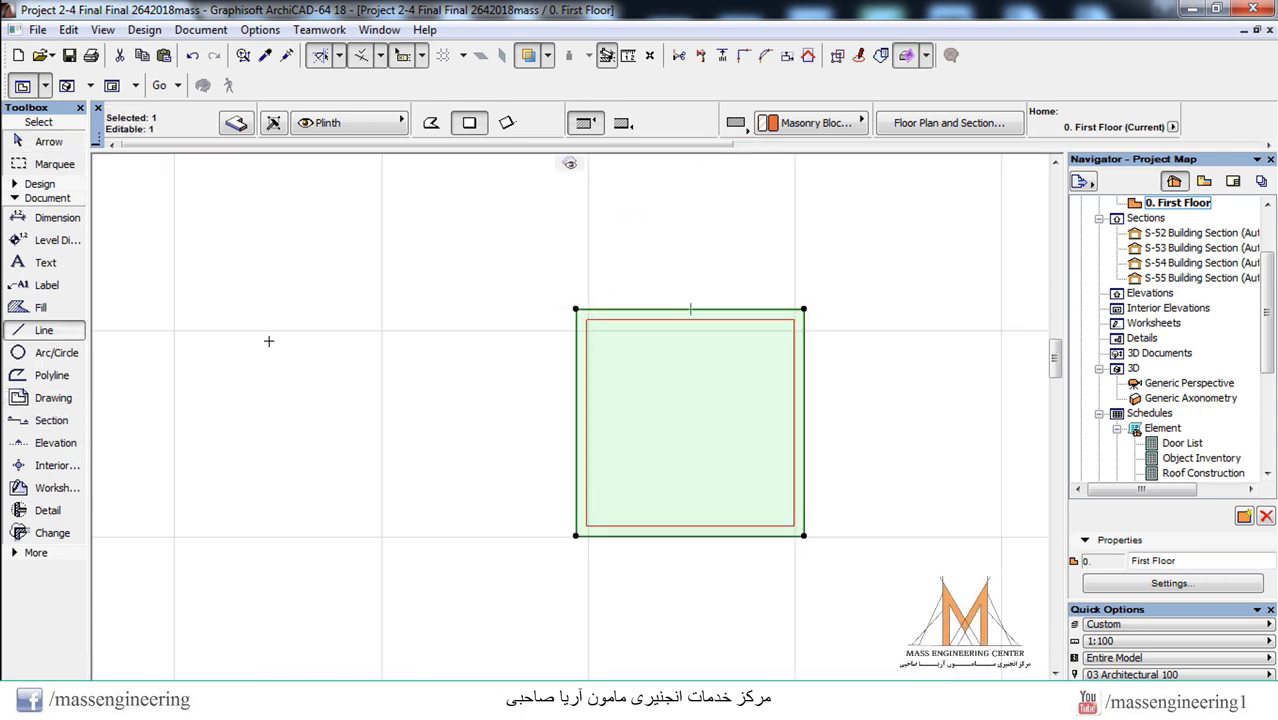
{"action": "left_click", "coordinate": [600, 308]}
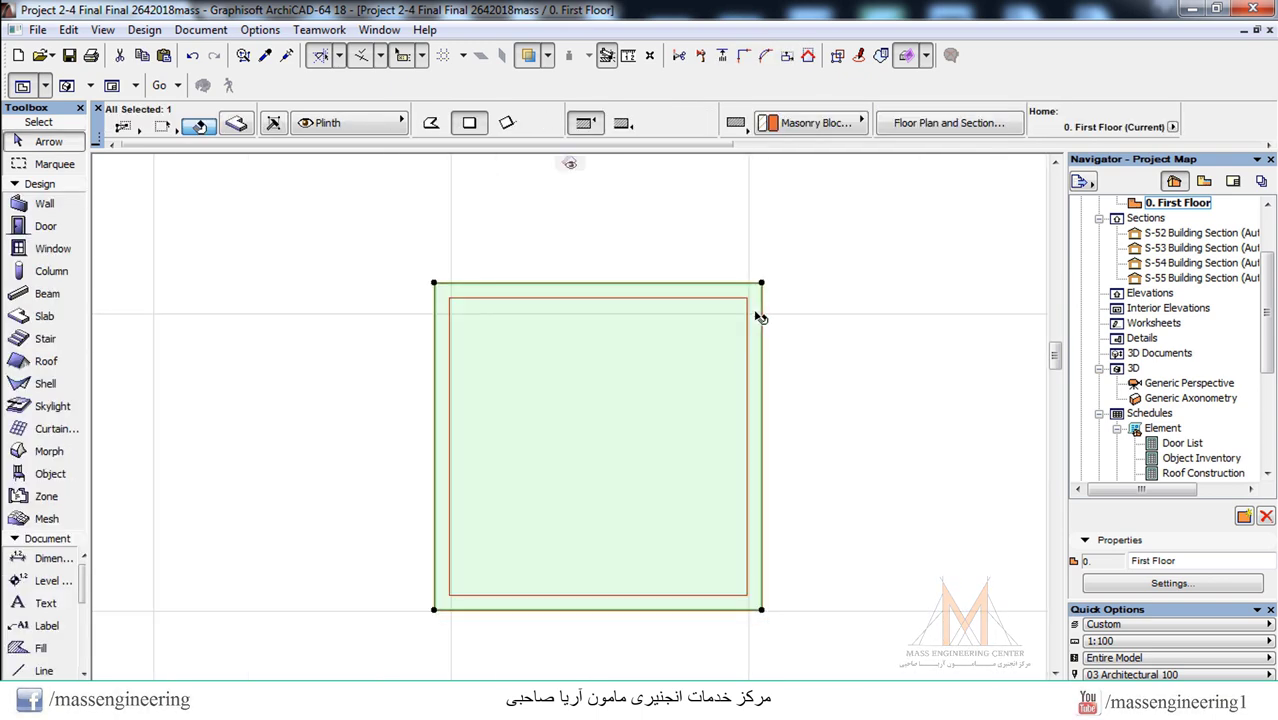
{"action": "left_click", "coordinate": [762, 284]}
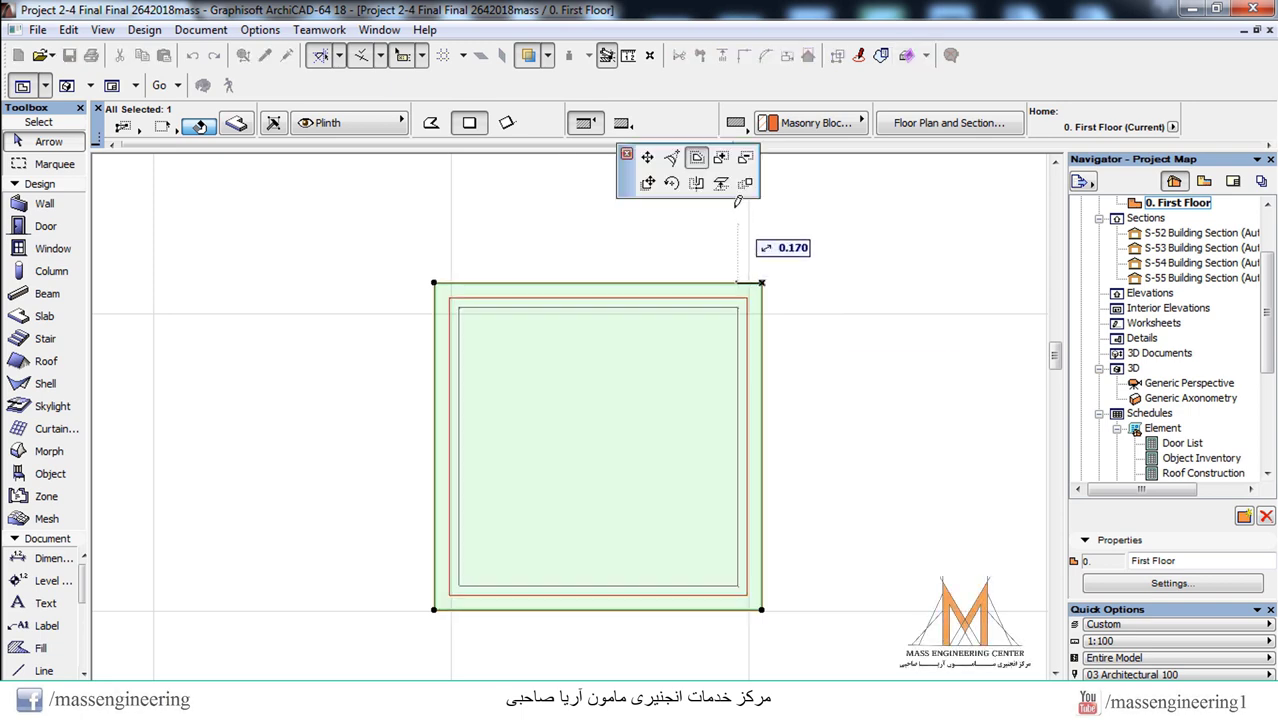
{"action": "left_click", "coordinate": [450, 299]}
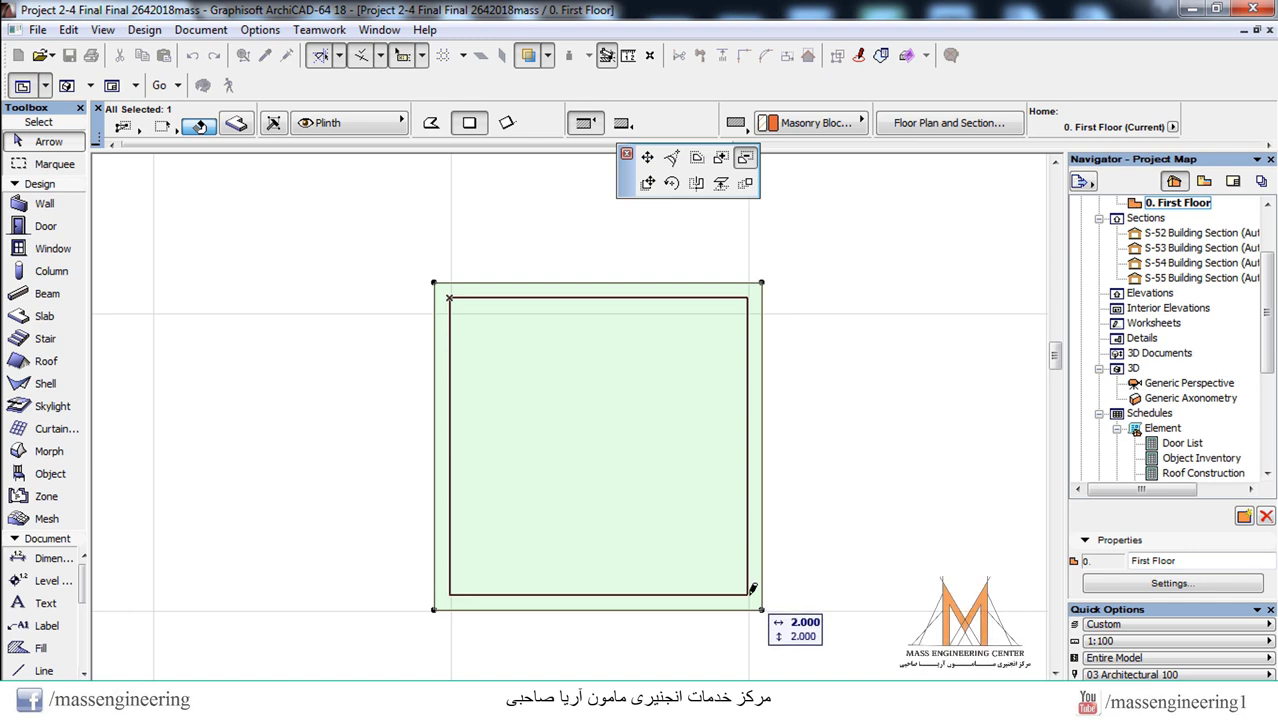
{"action": "left_click", "coordinate": [749, 594]}
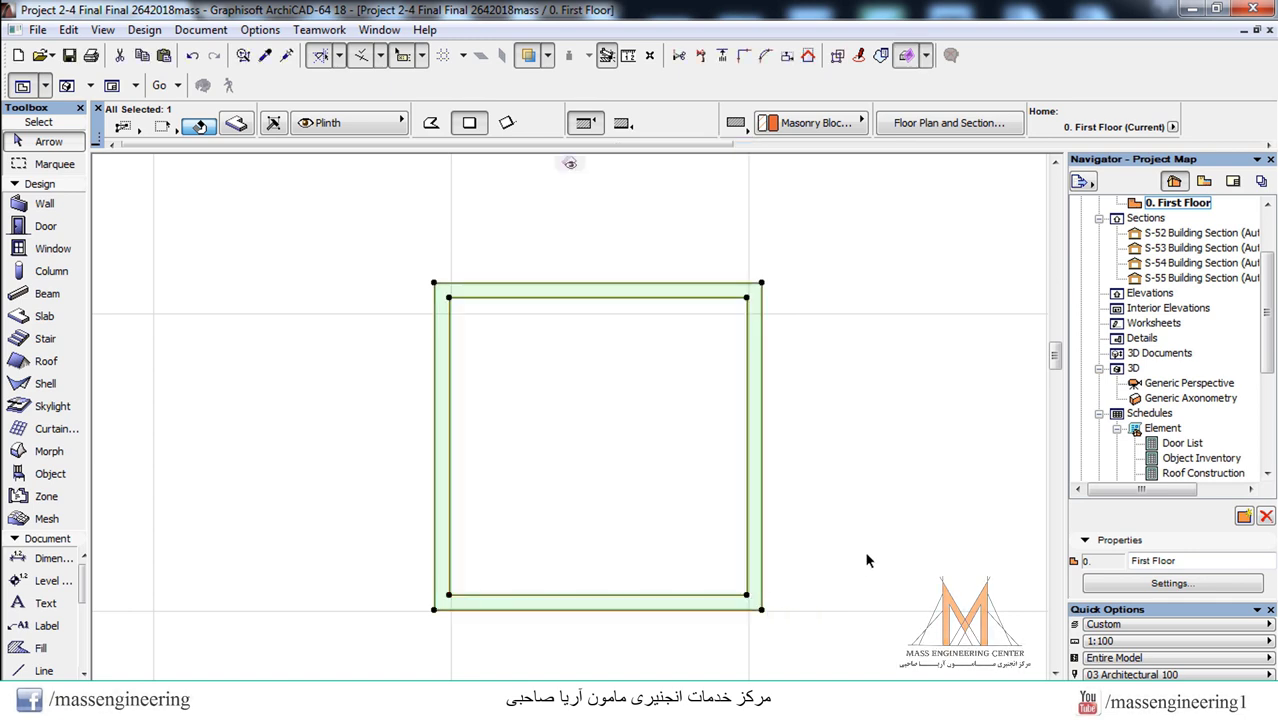
{"action": "left_click", "coordinate": [827, 505]}
{"action": "left_click", "coordinate": [754, 455]}
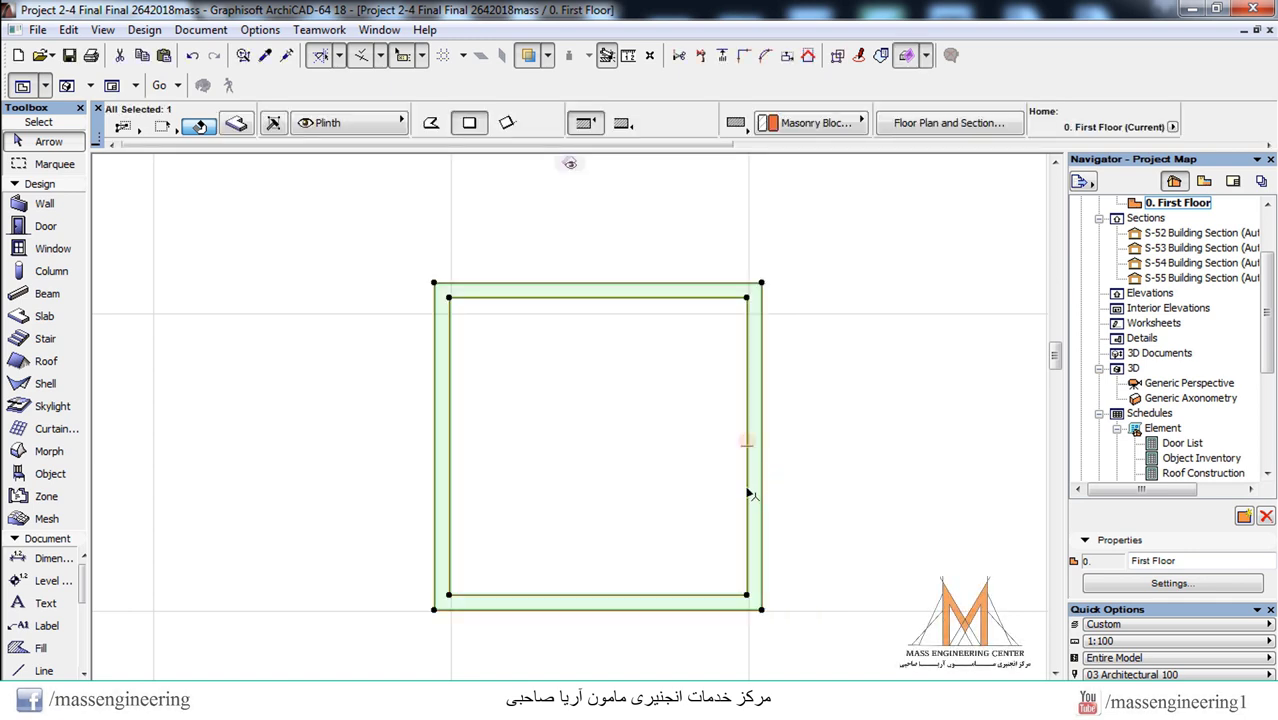
{"action": "key", "text": "Escape"}
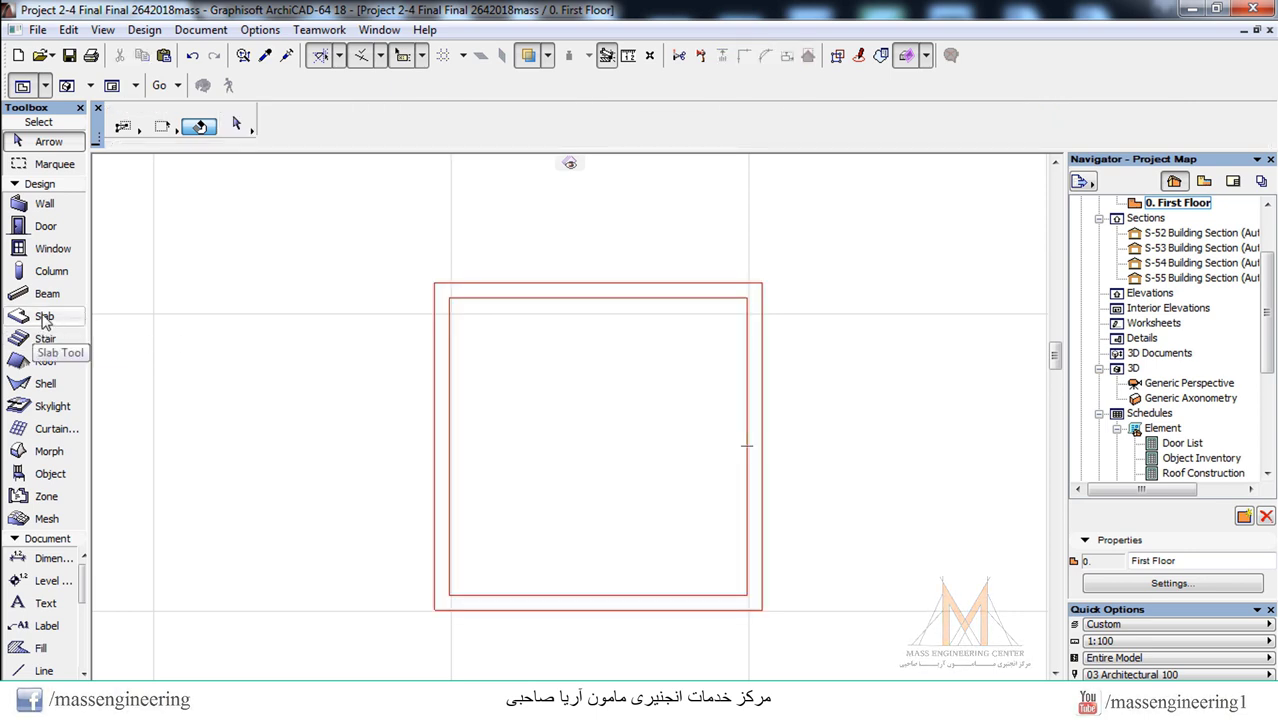
- Draw a 2.000 by 2.000 rectangular slab that fills the opening inside the frame
{"action": "left_click", "coordinate": [44, 318]}
{"action": "left_click", "coordinate": [449, 298]}
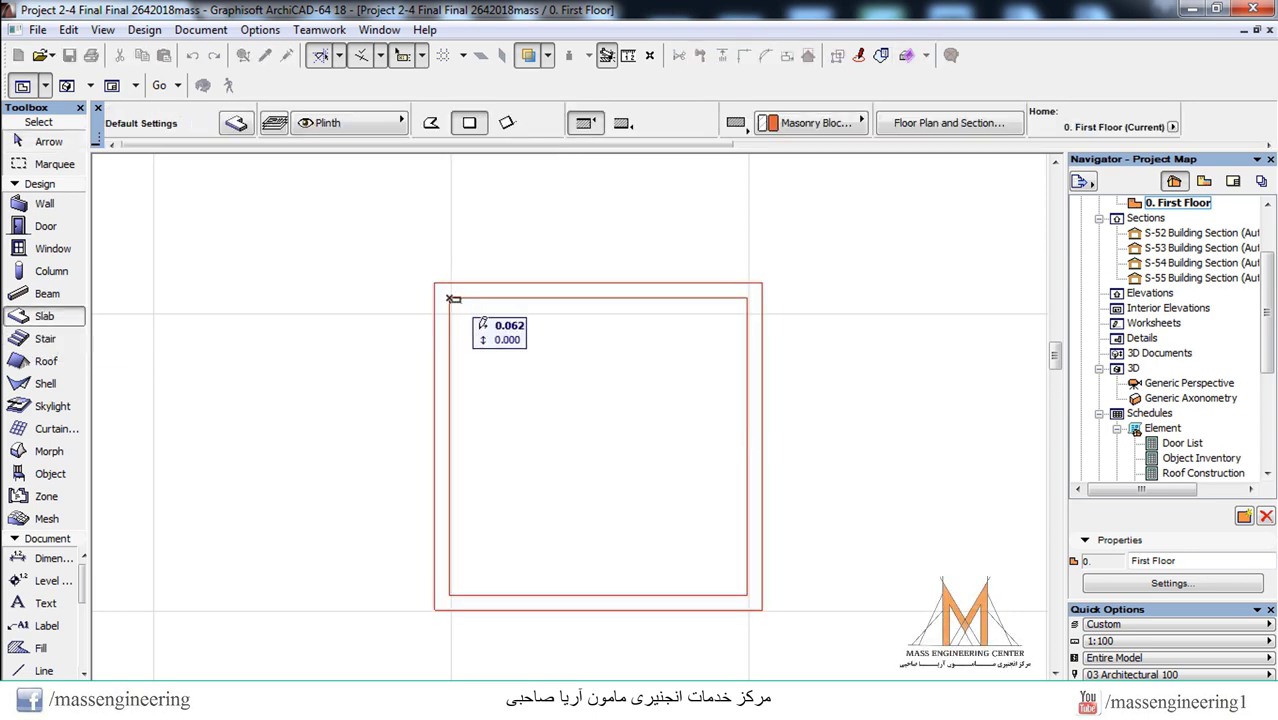
{"action": "left_click", "coordinate": [748, 594]}
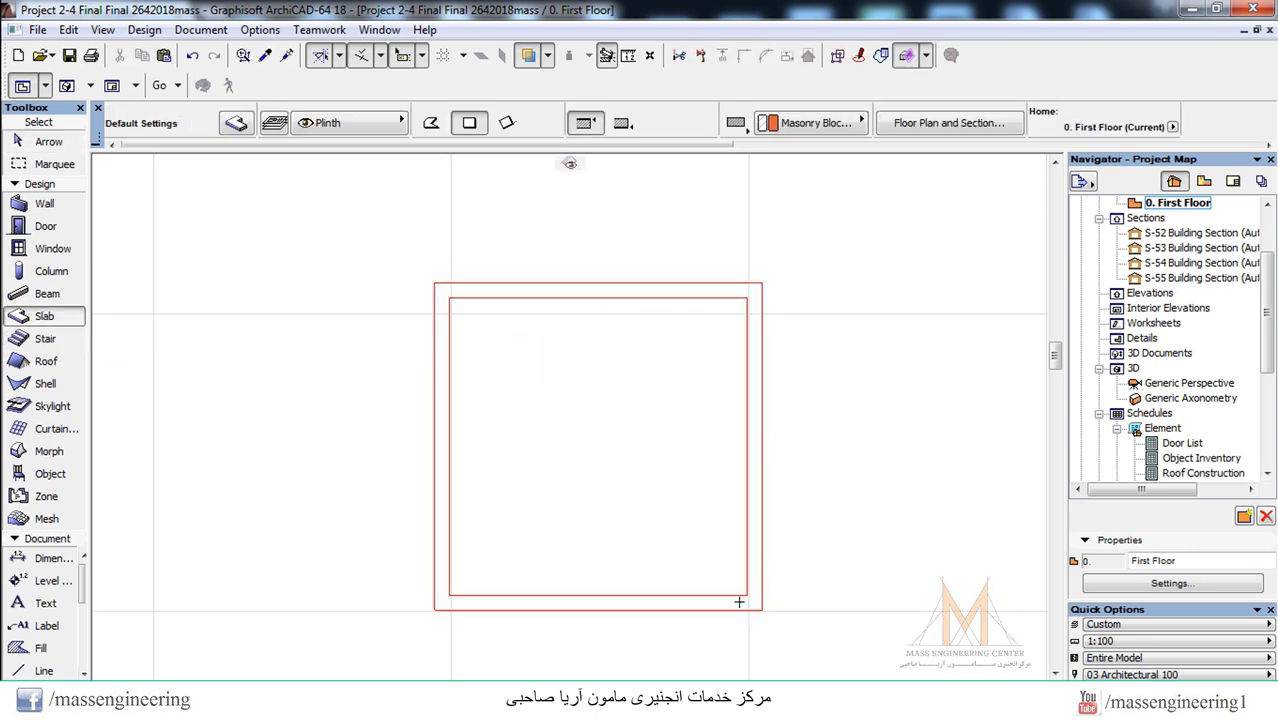
- Set the inner slab's thickness to 0.050 and link its override surfaces with Glass - Blue as the material
{"action": "right_click", "coordinate": [576, 372]}
{"action": "left_click", "coordinate": [616, 299]}
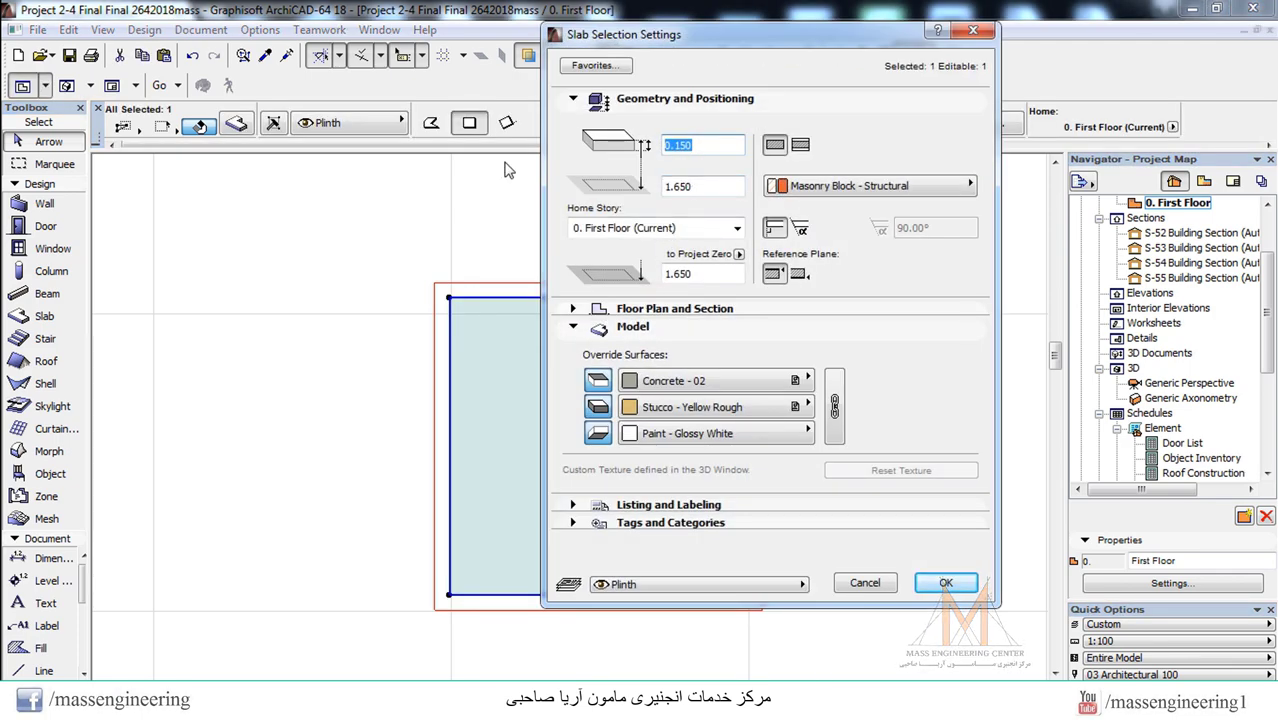
{"action": "type", "text": "0.0"}
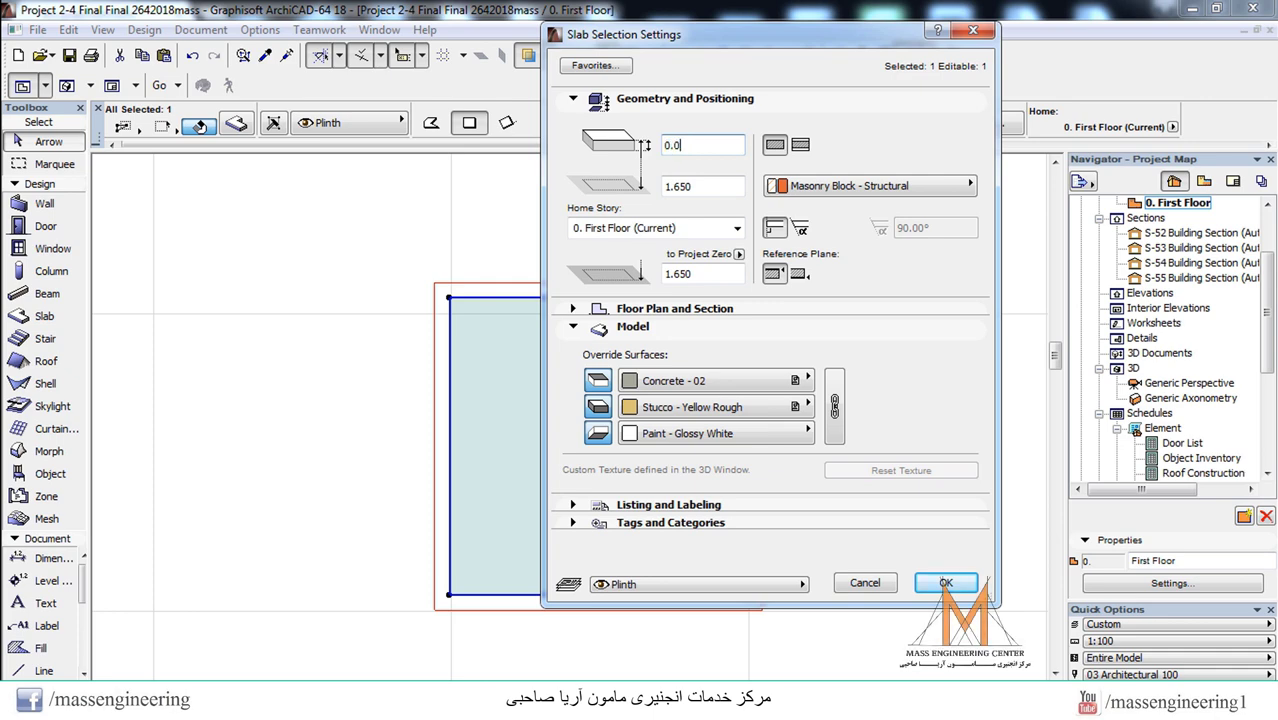
{"action": "left_click", "coordinate": [835, 405]}
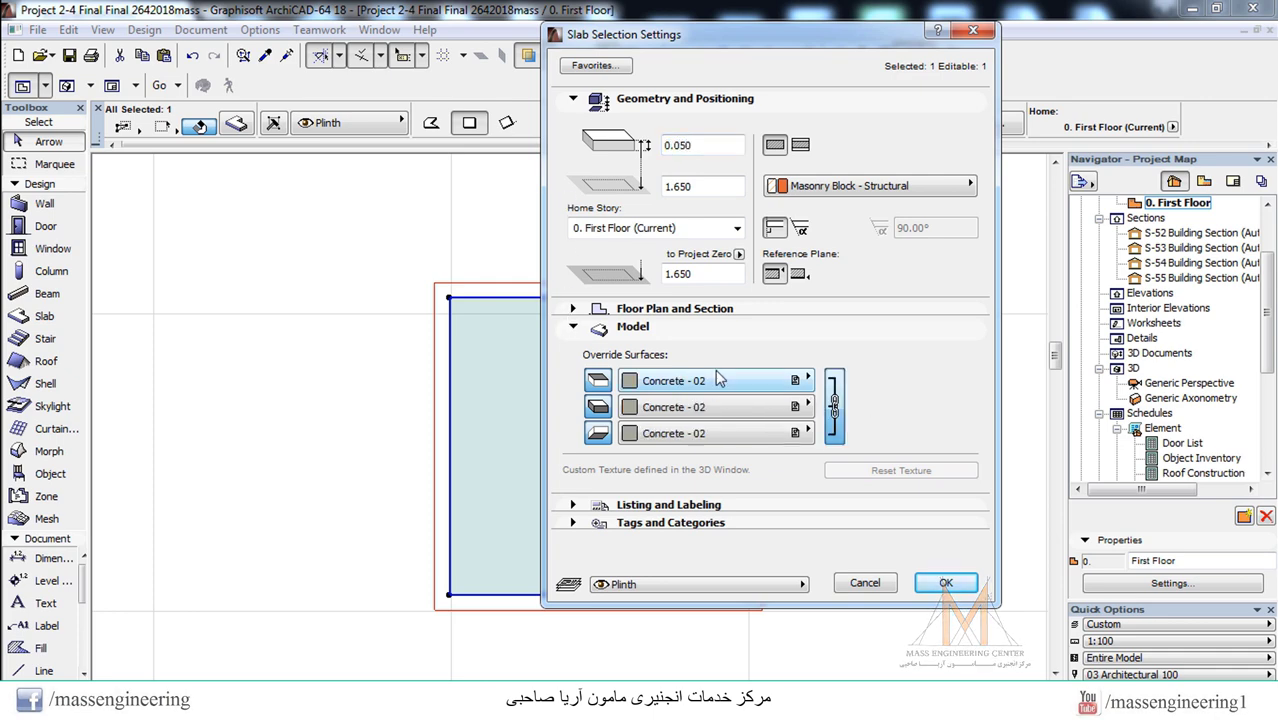
{"action": "left_click", "coordinate": [780, 381]}
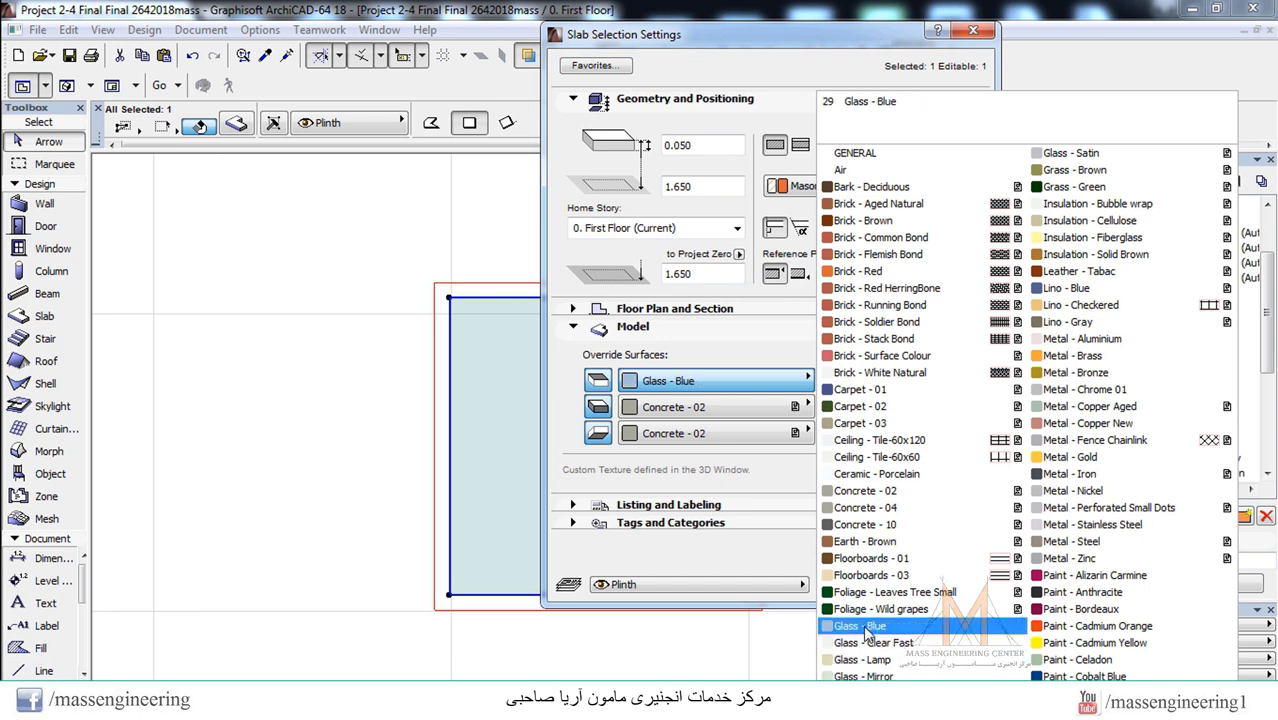
{"action": "left_click", "coordinate": [866, 628]}
{"action": "left_click", "coordinate": [964, 587]}
{"action": "left_click", "coordinate": [856, 482]}
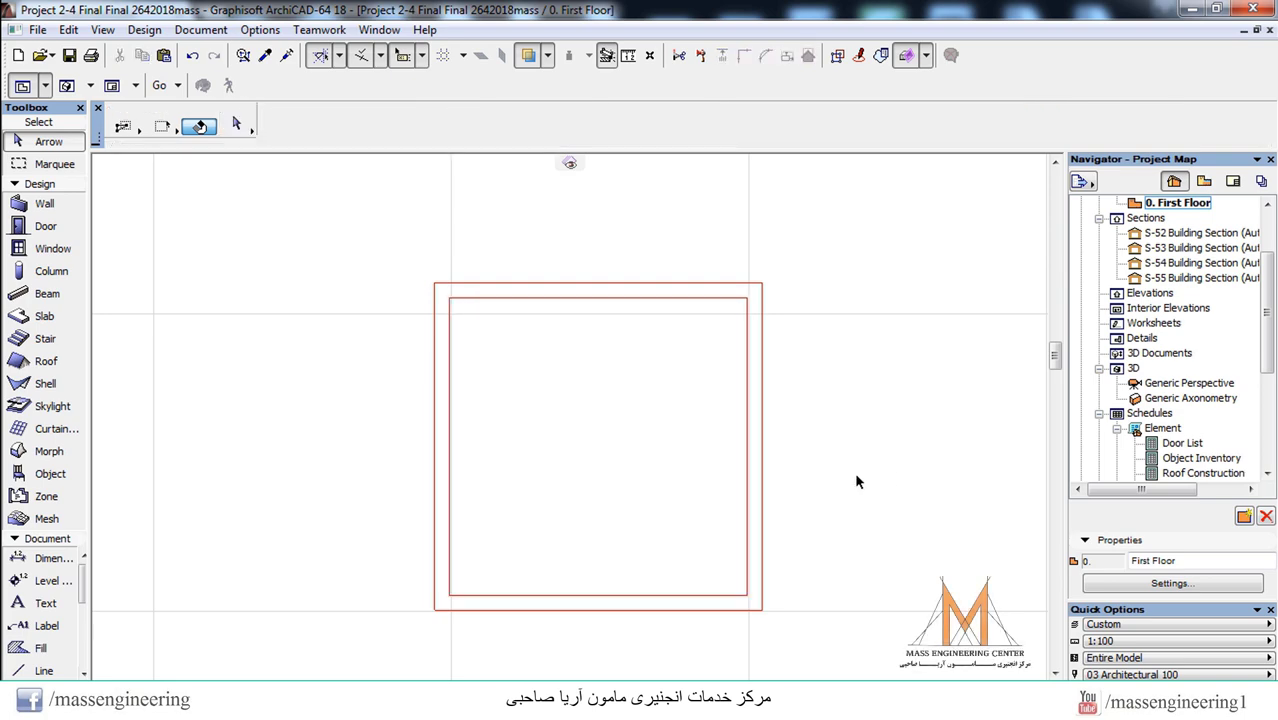
- Move the frame slab and the inner glass slab together horizontally, clear of their original position on the floor plan
{"action": "key", "text": "F3"}
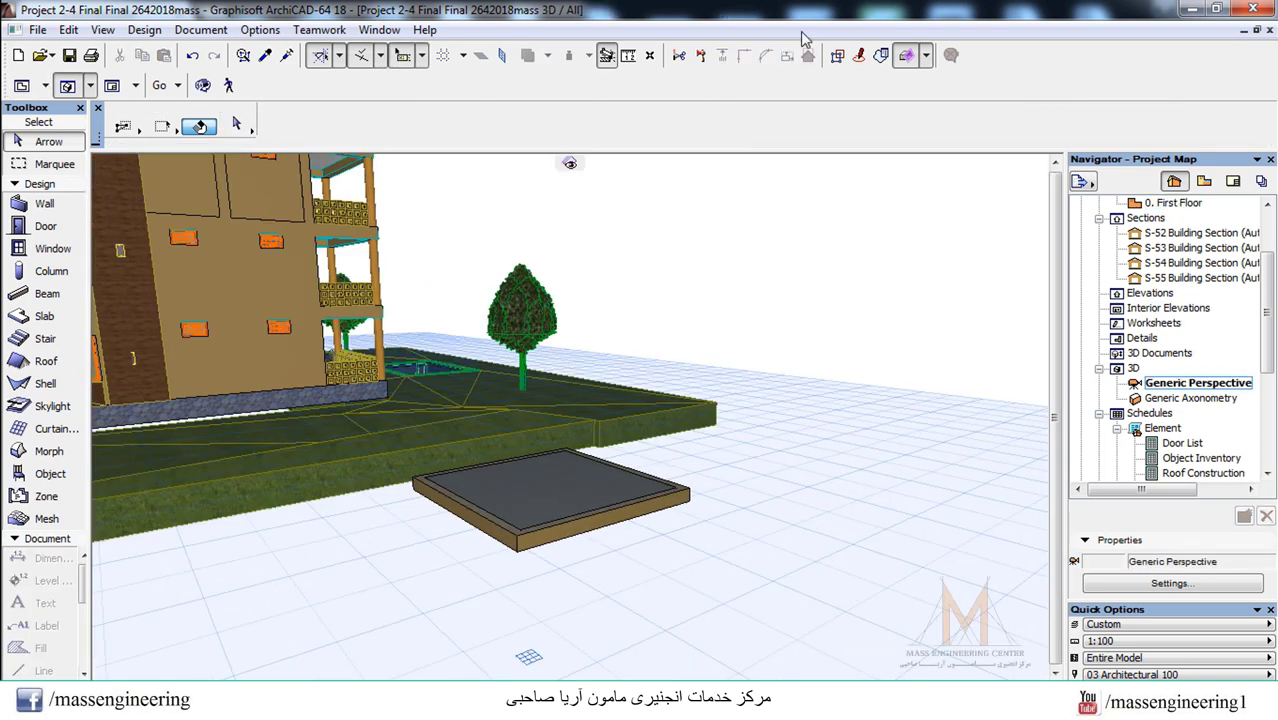
{"action": "left_click", "coordinate": [203, 85]}
{"action": "mouse_move", "coordinate": [530, 507]}
{"action": "left_mouse_down"}
{"action": "mouse_move", "coordinate": [504, 545]}
{"action": "mouse_move", "coordinate": [511, 514]}
{"action": "left_mouse_up"}
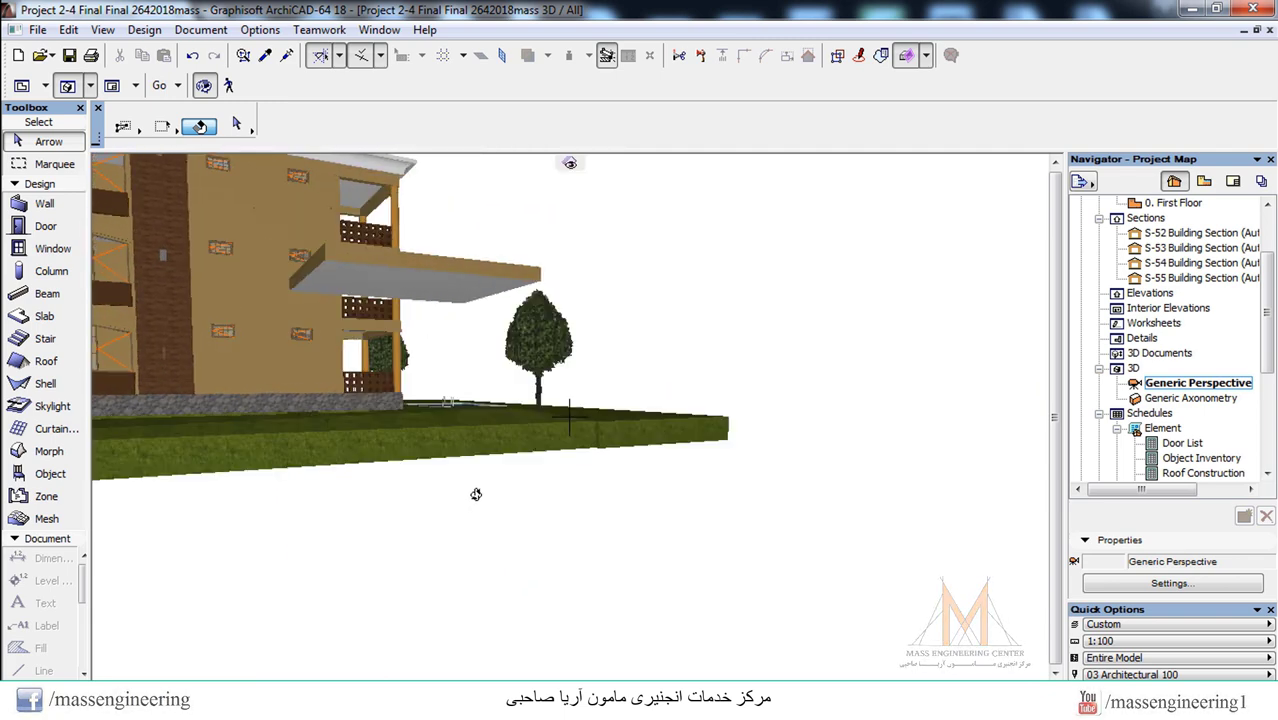
{"action": "key", "text": "F2"}
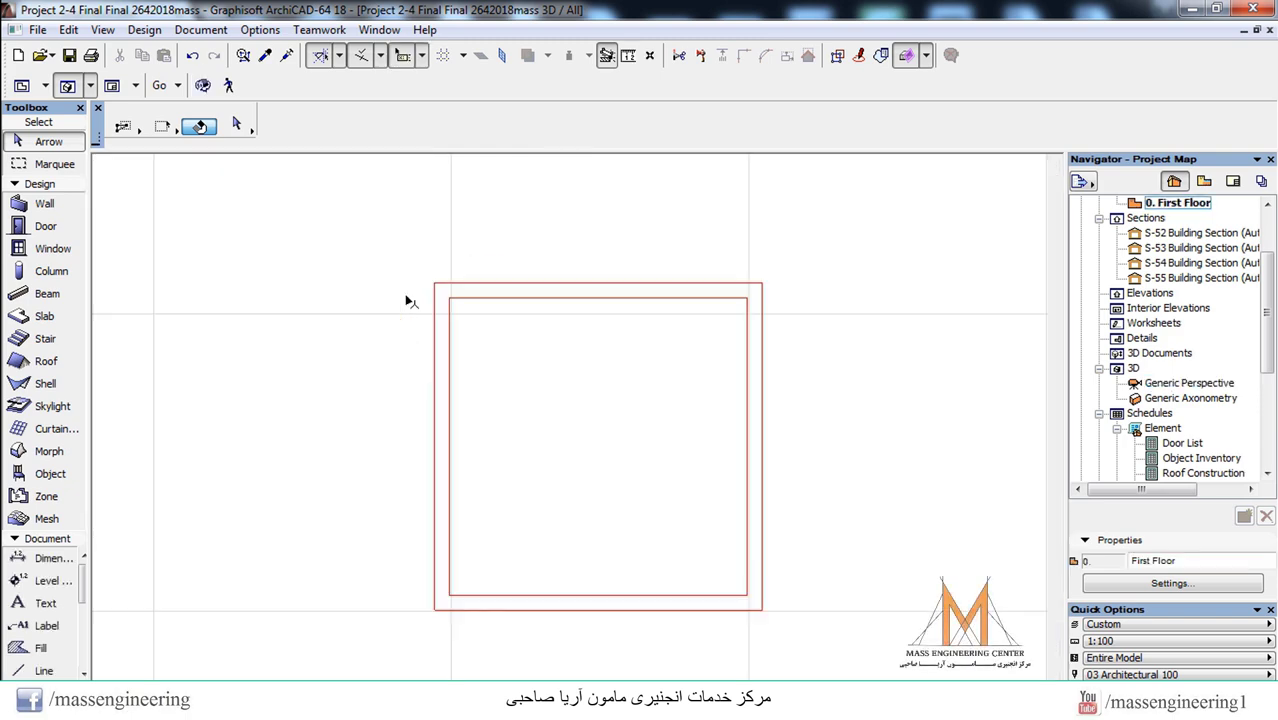
{"action": "left_click", "coordinate": [575, 408]}
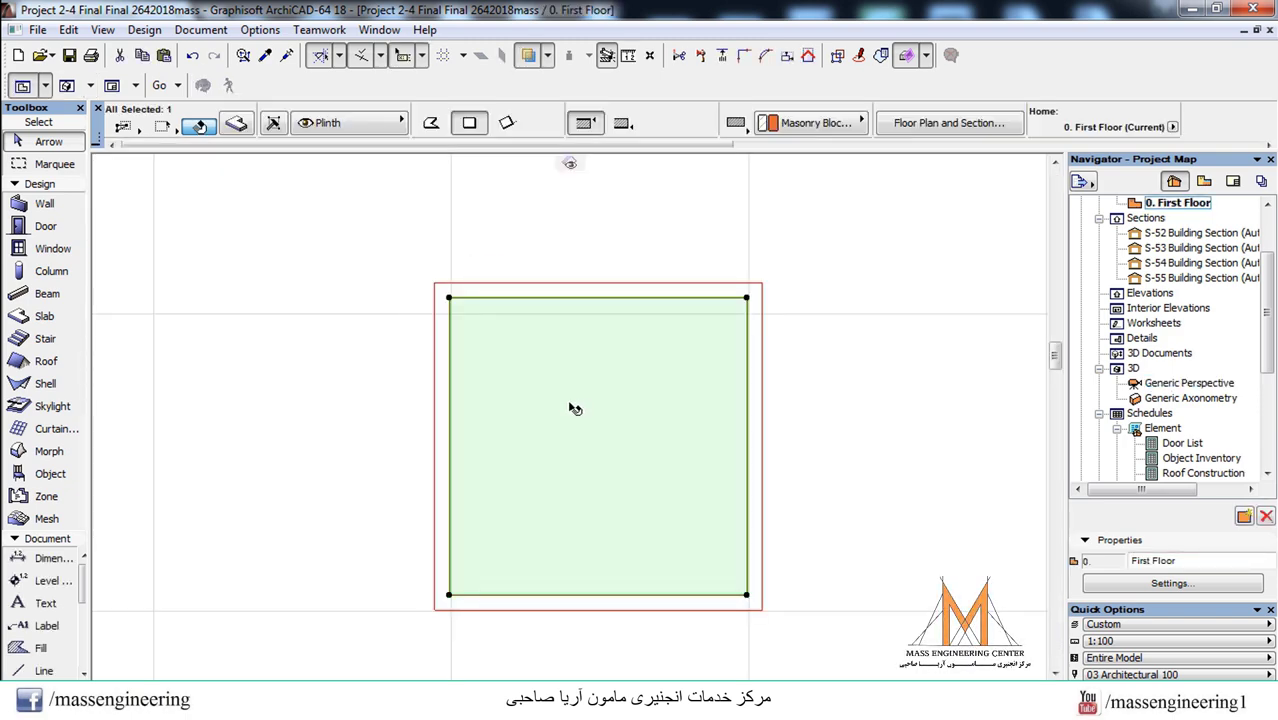
{"action": "left_click", "coordinate": [442, 342], "text": "shift"}
{"action": "scroll", "coordinate": [445, 338], "scroll_direction": "up", "scroll_amount": 2}
{"action": "right_click", "coordinate": [447, 321]}
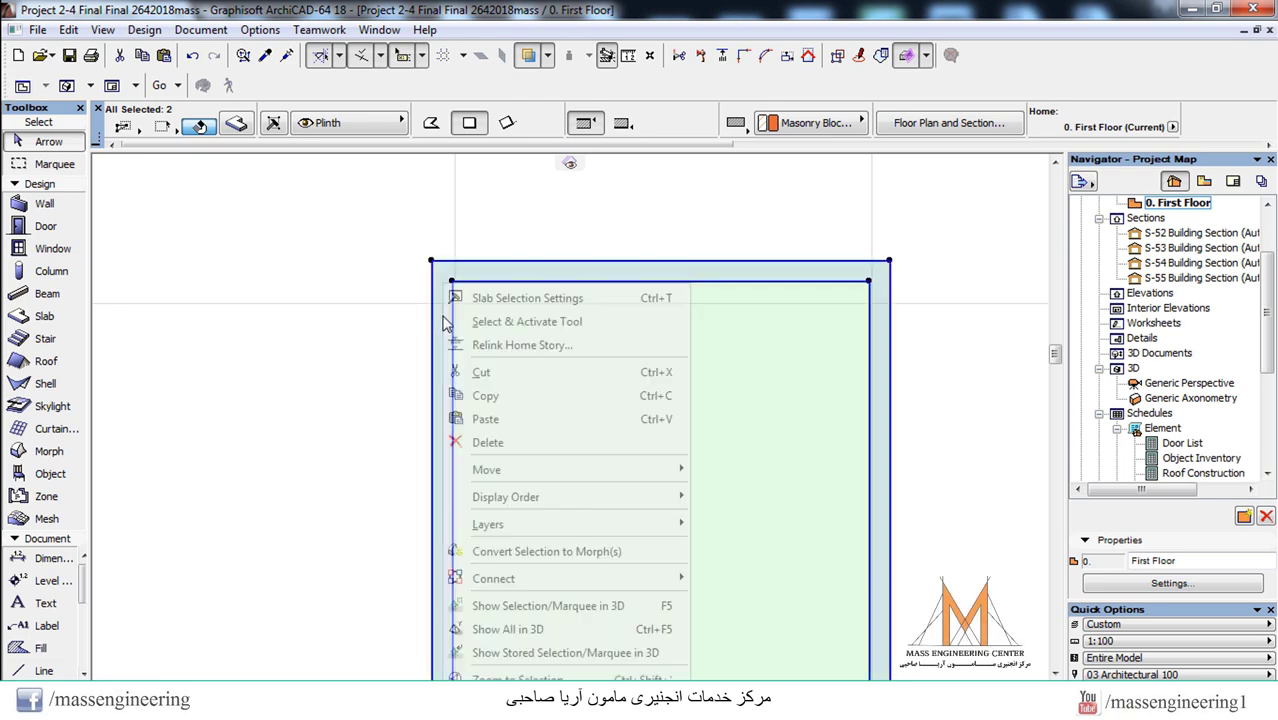
{"action": "mouse_move", "coordinate": [560, 469]}
{"action": "left_click", "coordinate": [727, 471]}
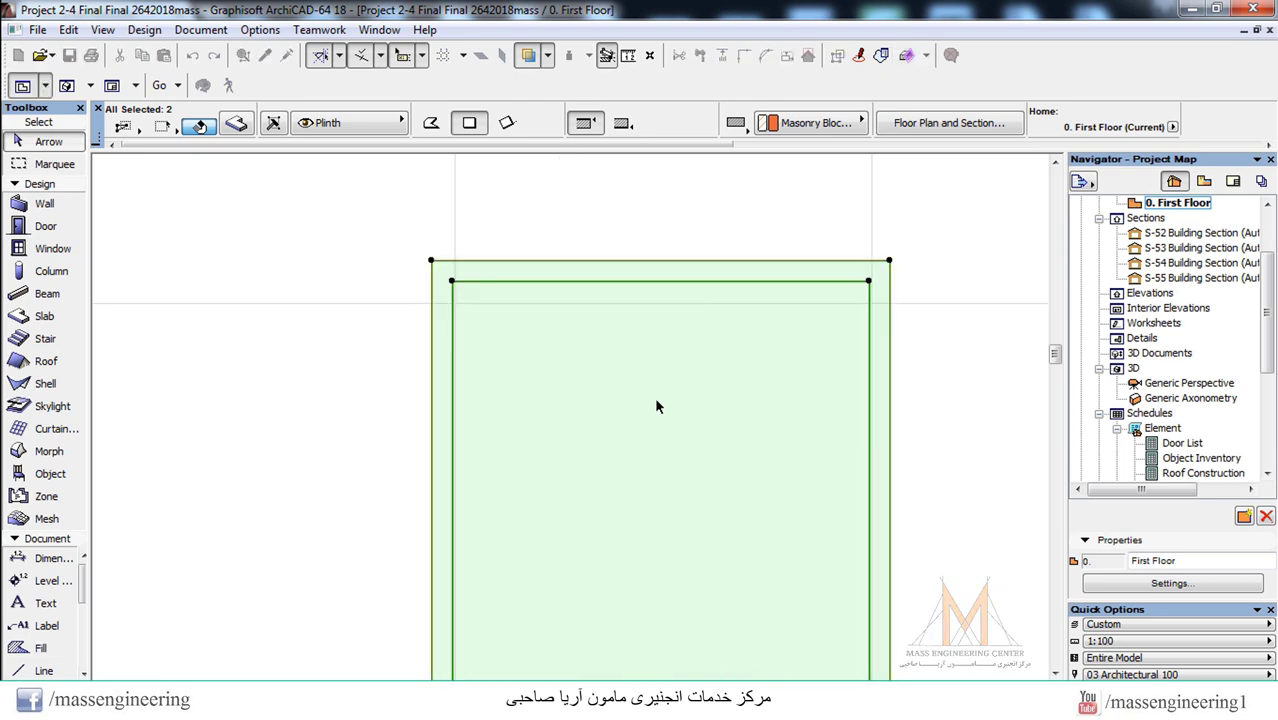
{"action": "scroll", "coordinate": [251, 351], "scroll_direction": "down", "scroll_amount": 2}
{"action": "left_click", "coordinate": [448, 373]}
{"action": "left_click", "coordinate": [784, 375]}
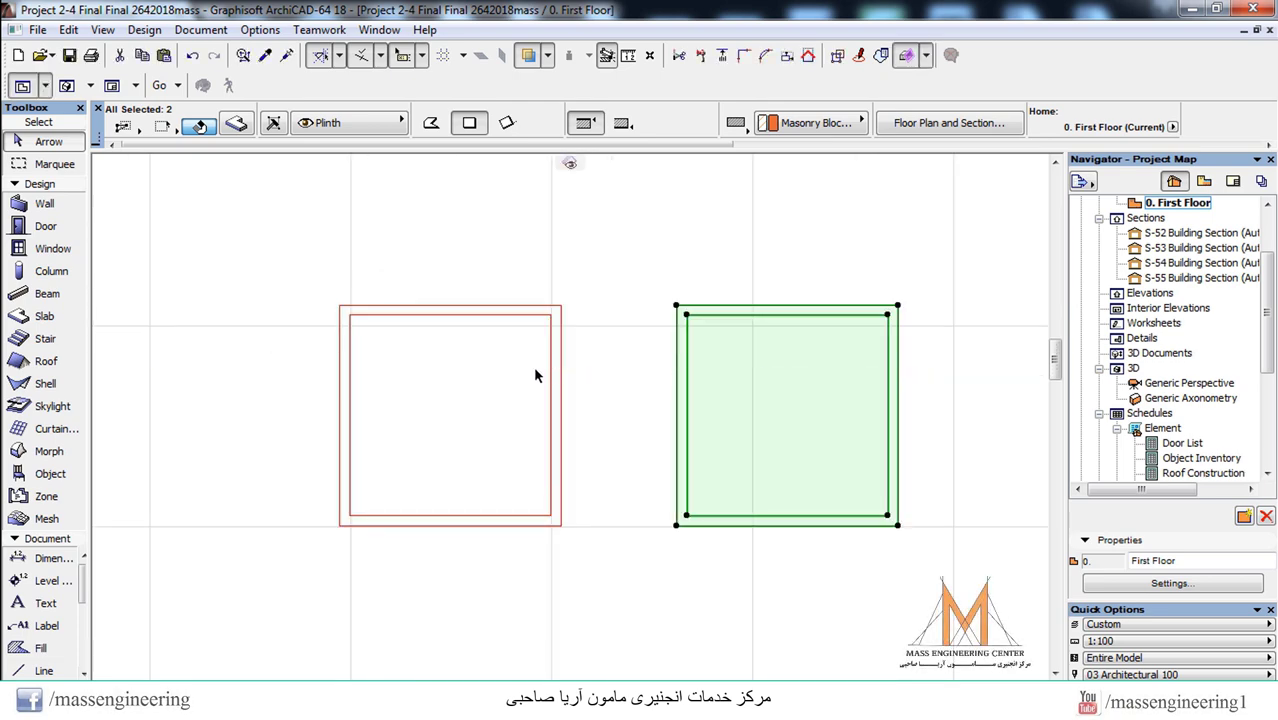
- Delete the red frame outlines left at the original position, keeping the moved pair of slabs
{"action": "left_click", "coordinate": [483, 405]}
{"action": "left_click", "coordinate": [790, 386]}
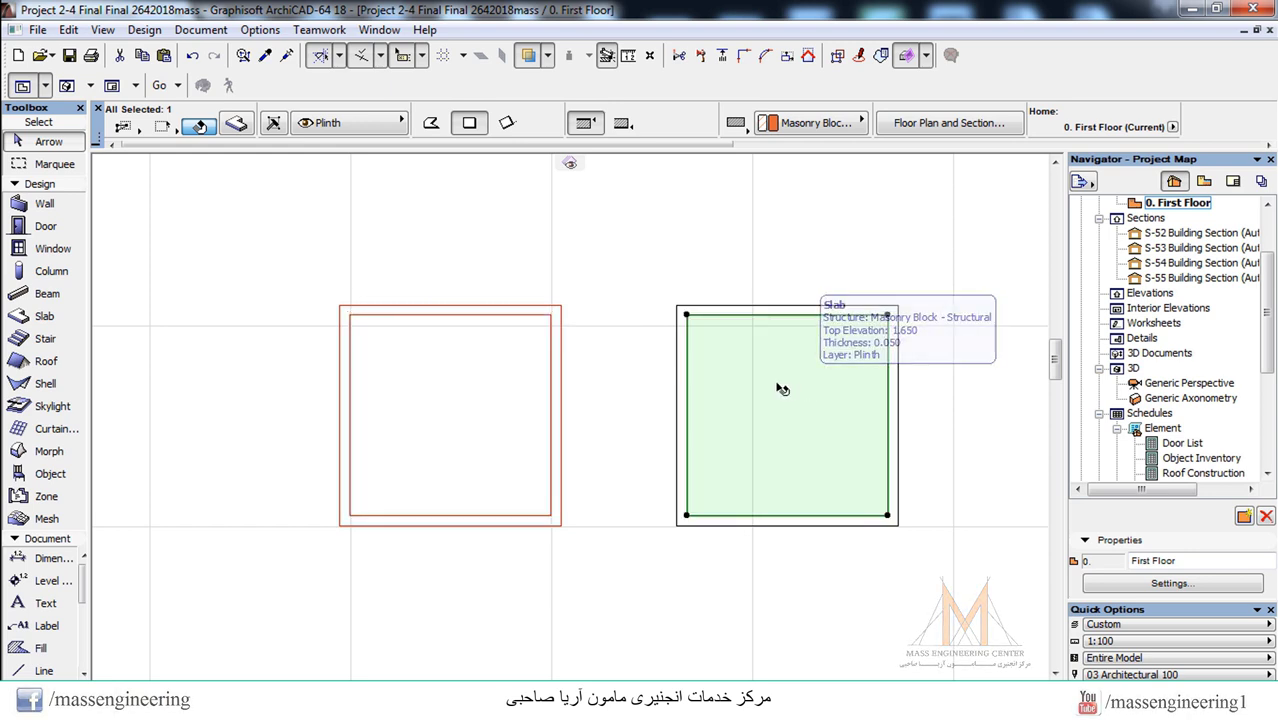
{"action": "left_click", "coordinate": [470, 383]}
{"action": "key", "text": "Escape"}
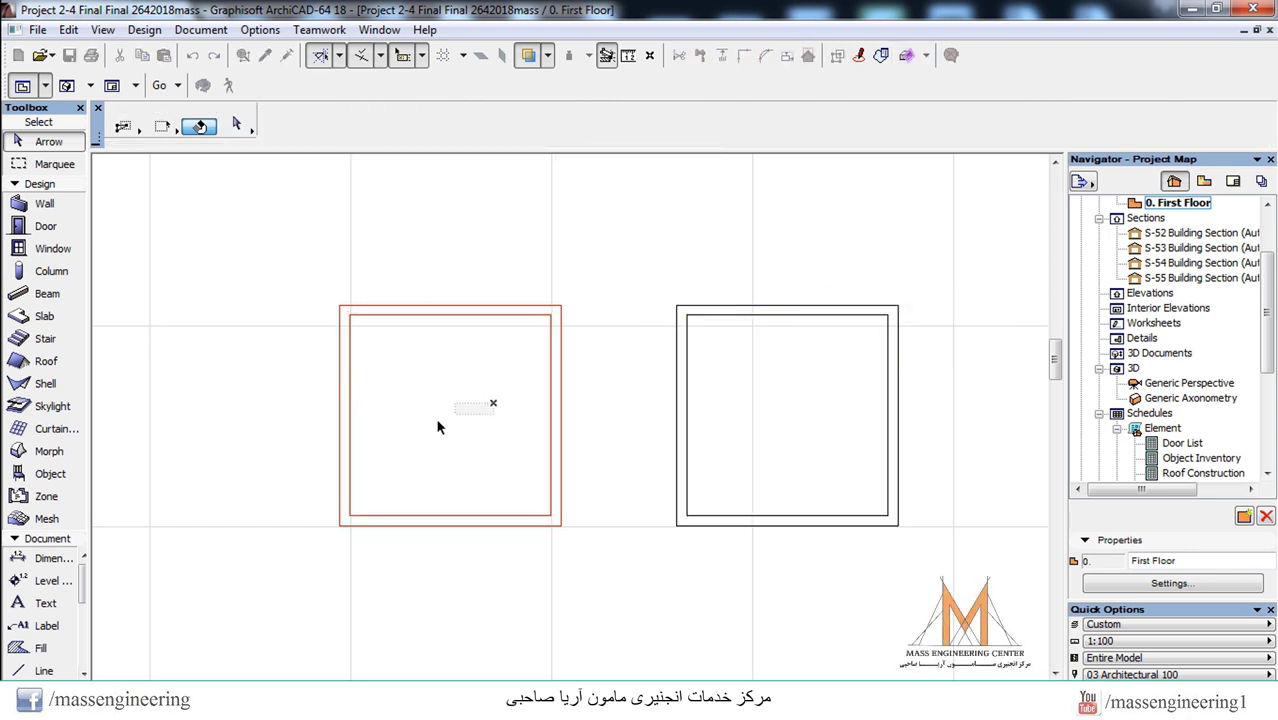
{"action": "left_click_drag", "start_coordinate": [506, 243], "coordinate": [221, 585]}
{"action": "key", "text": "Delete"}
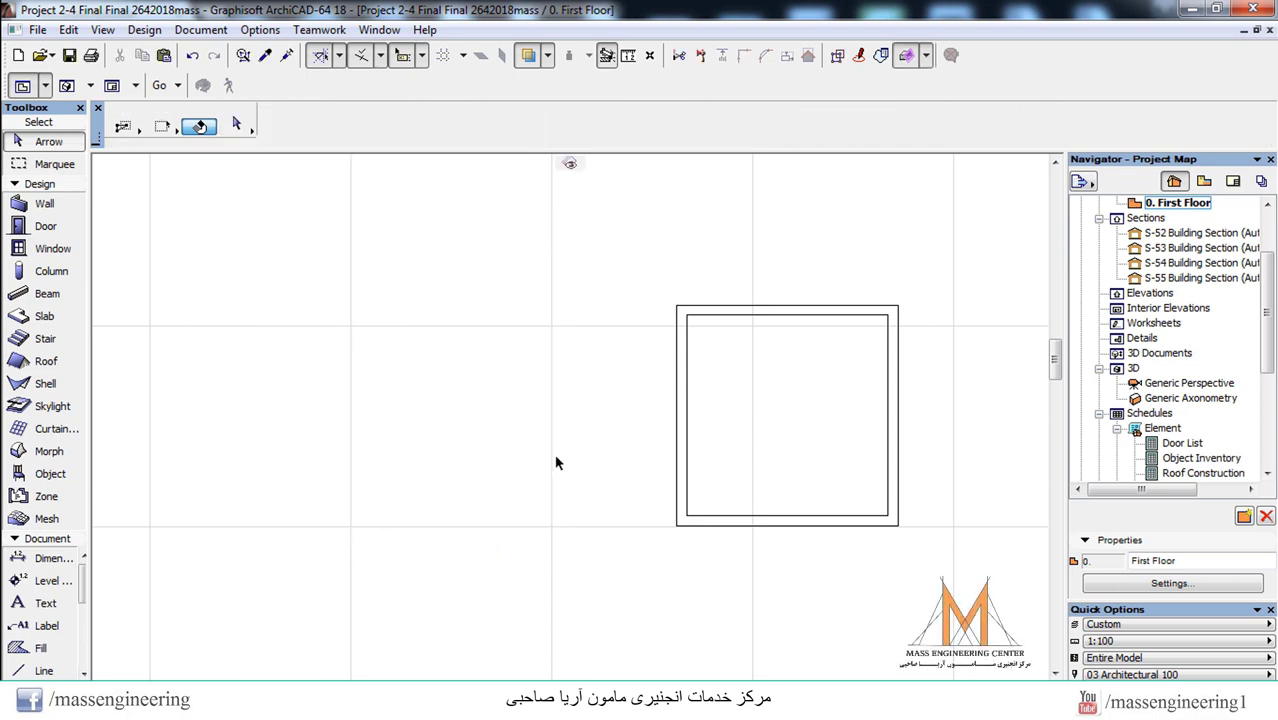
- Lower the inner glass slab vertically by about 0.08 inside the frame in the 3D view
{"action": "key", "text": "F3"}
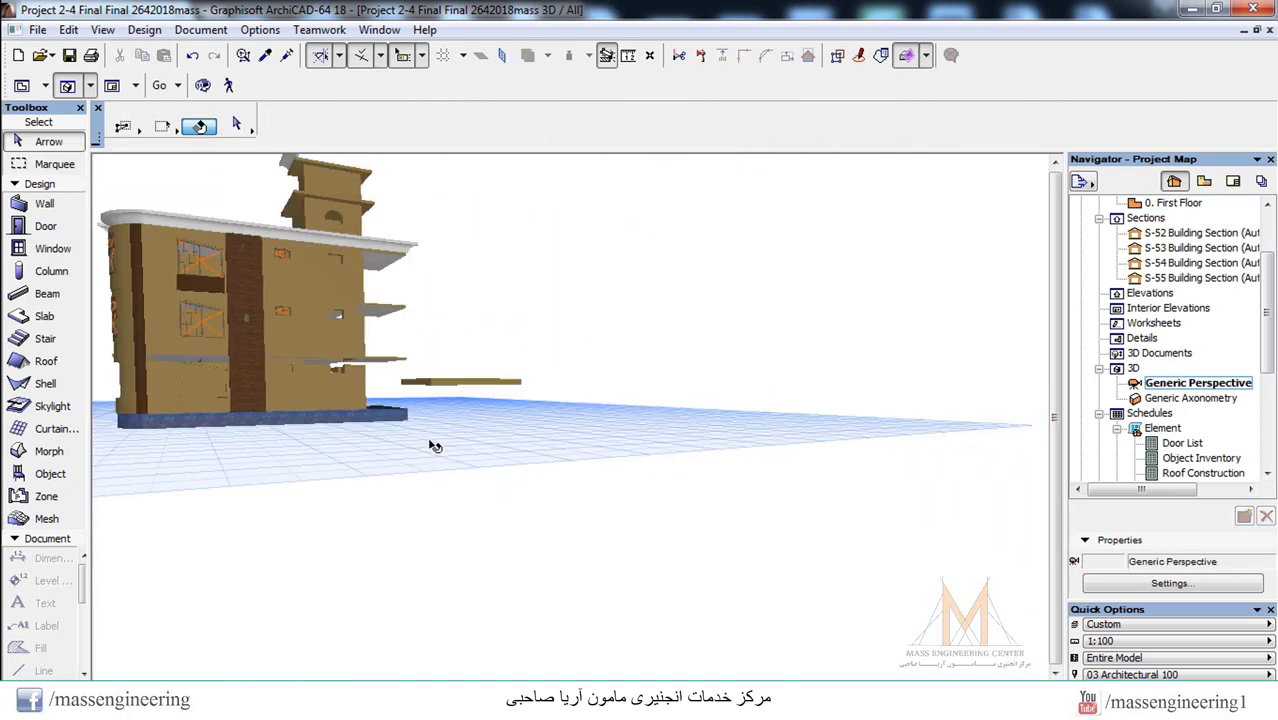
{"action": "scroll", "coordinate": [436, 405], "scroll_direction": "up", "scroll_amount": 3}
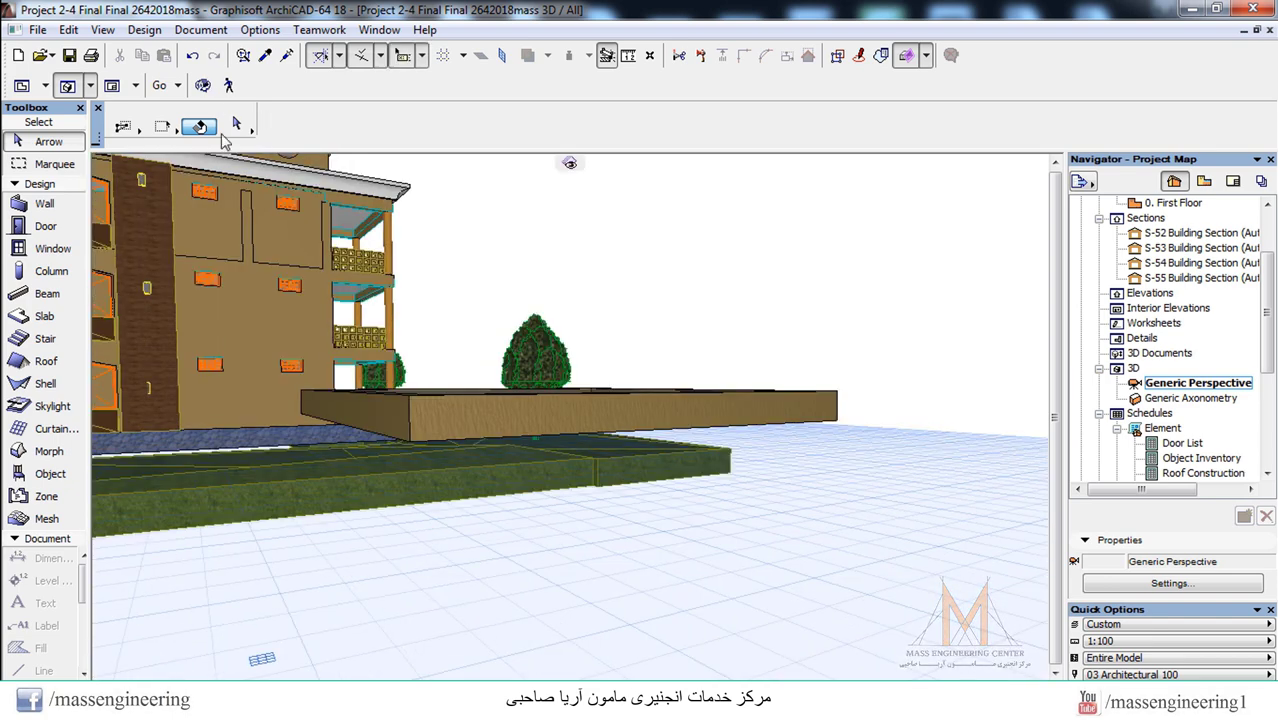
{"action": "left_click", "coordinate": [203, 87]}
{"action": "left_click_drag", "start_coordinate": [503, 383], "coordinate": [579, 493]}
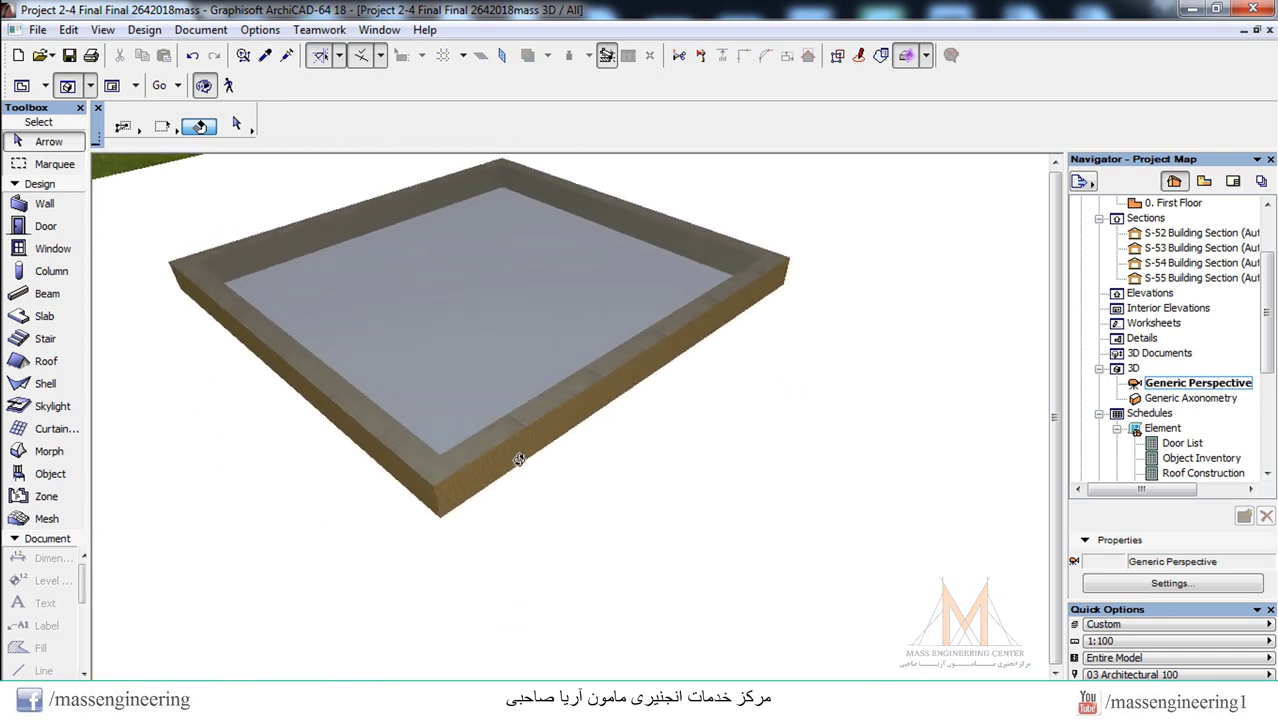
{"action": "key", "text": "Escape"}
{"action": "left_click", "coordinate": [425, 334]}
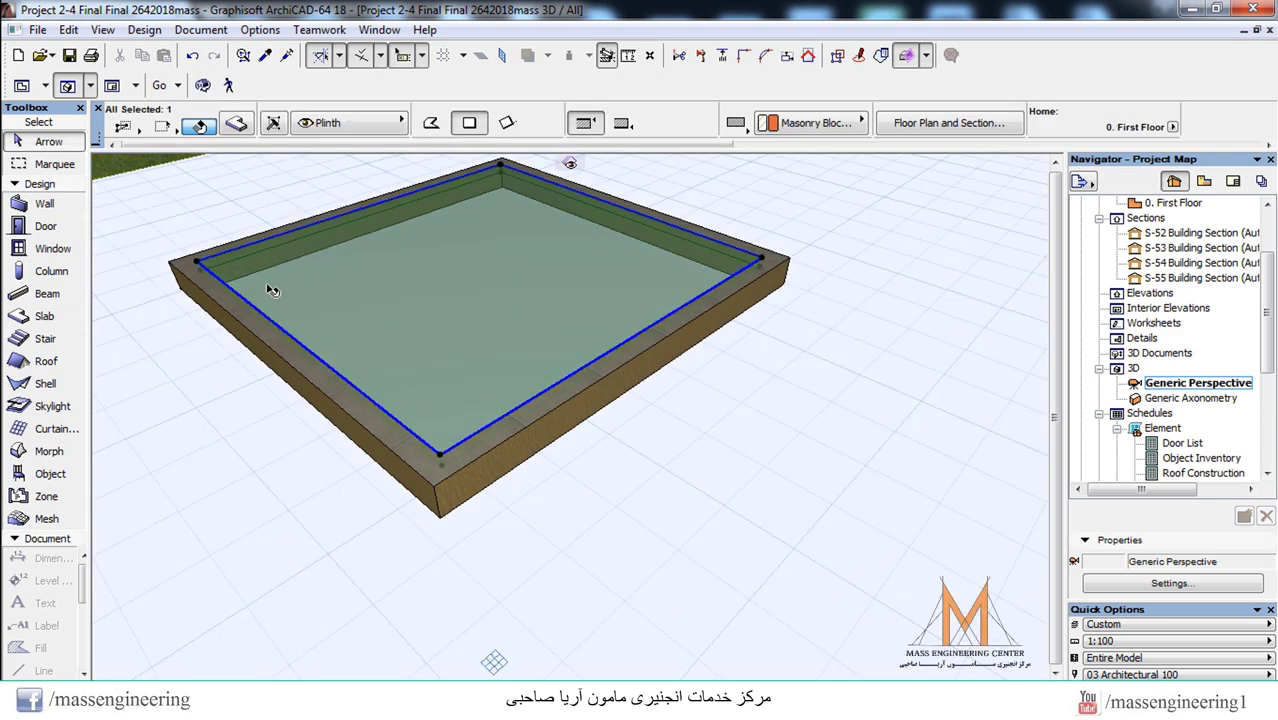
{"action": "left_click", "coordinate": [200, 268]}
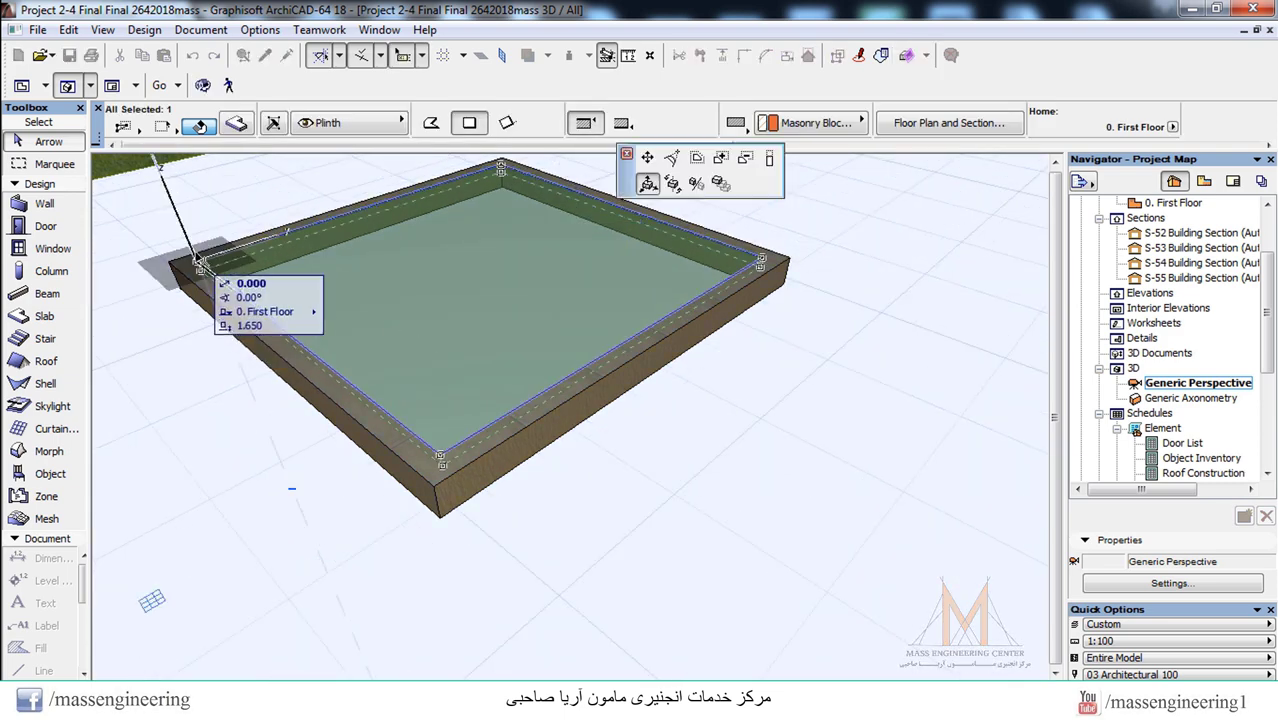
{"action": "key", "text": "Escape"}
{"action": "left_click", "coordinate": [198, 268]}
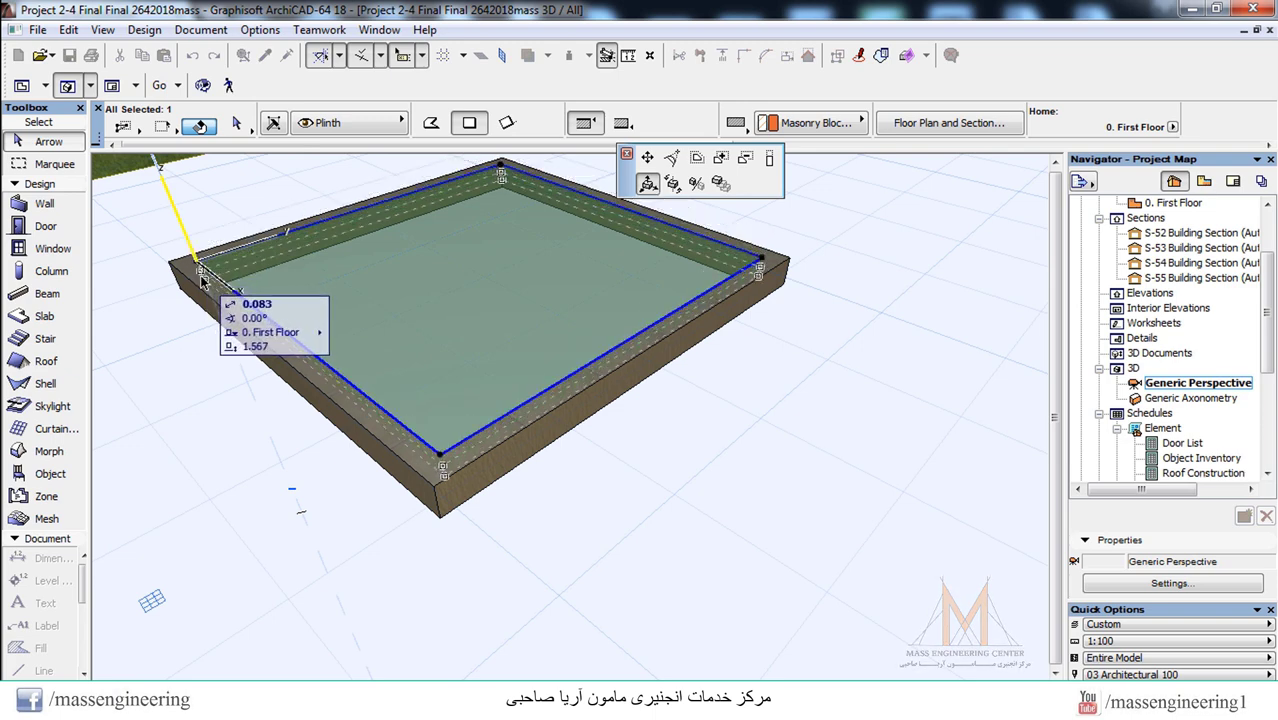
{"action": "left_click", "coordinate": [200, 278]}
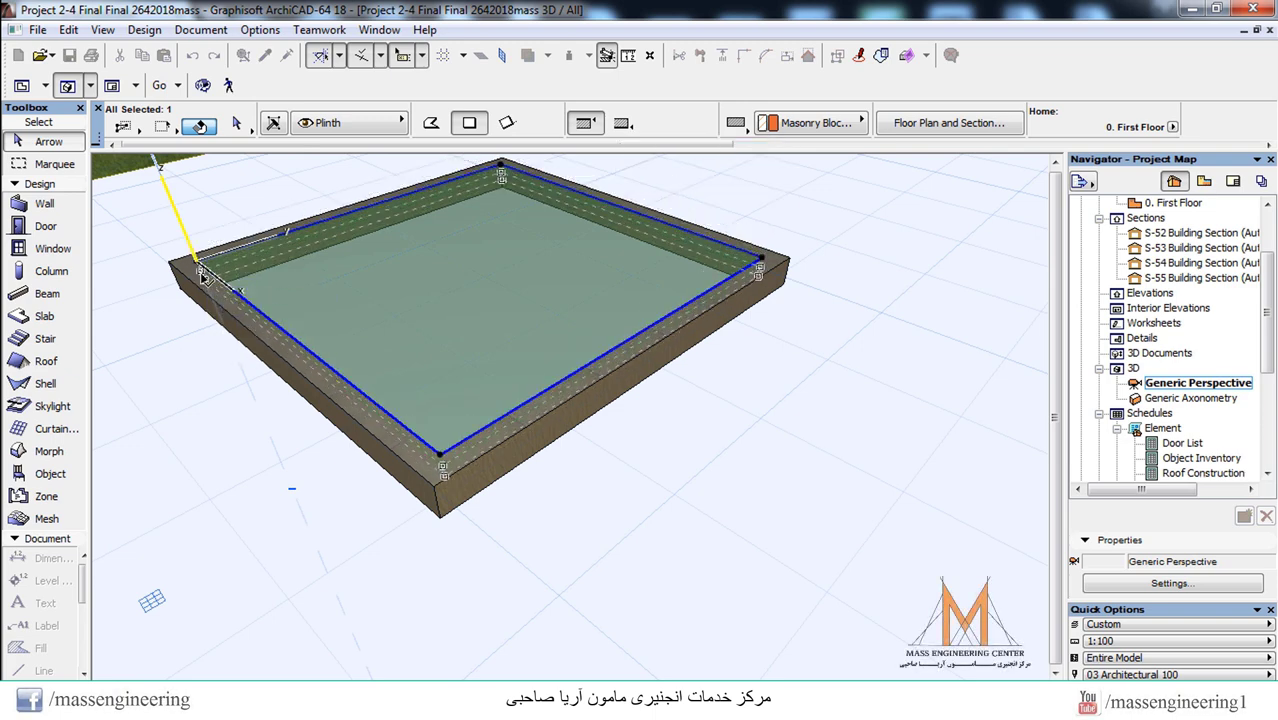
{"action": "left_click", "coordinate": [826, 438]}
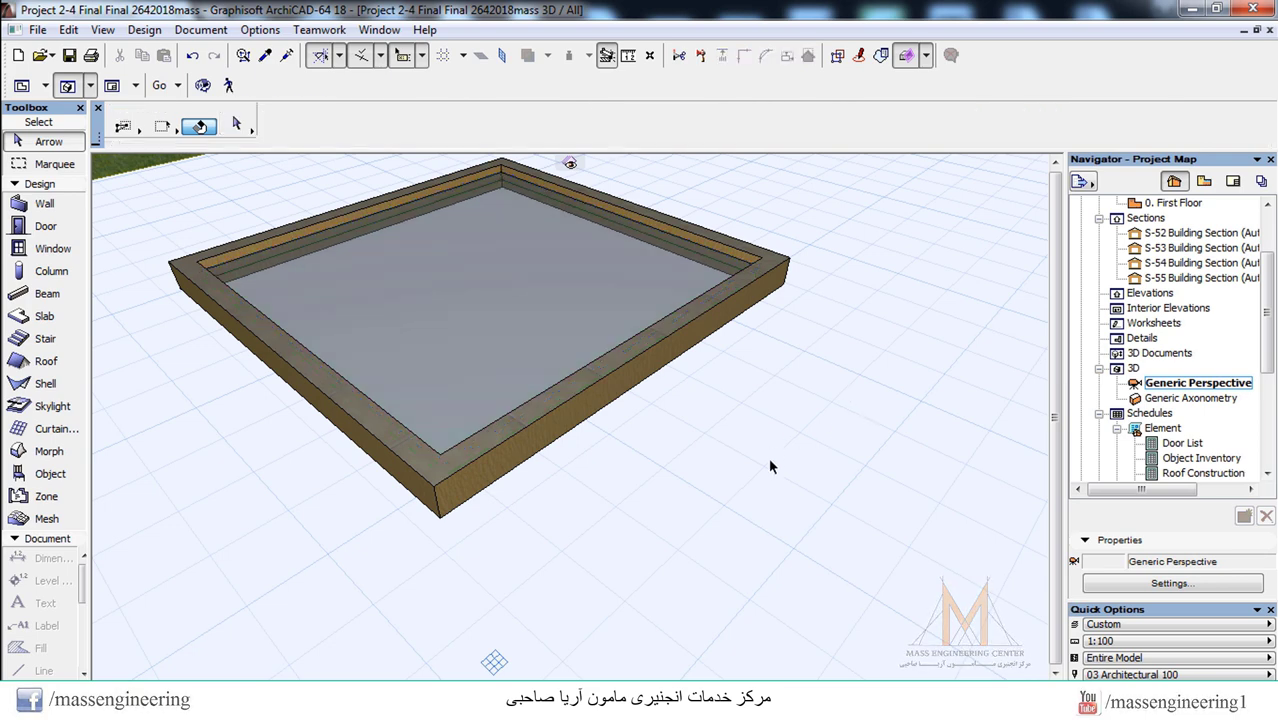
- Link the outer frame slab's override surfaces and set them all to Wood - Walnut Horizontal
{"action": "left_click", "coordinate": [538, 428]}
{"action": "right_click", "coordinate": [543, 428]}
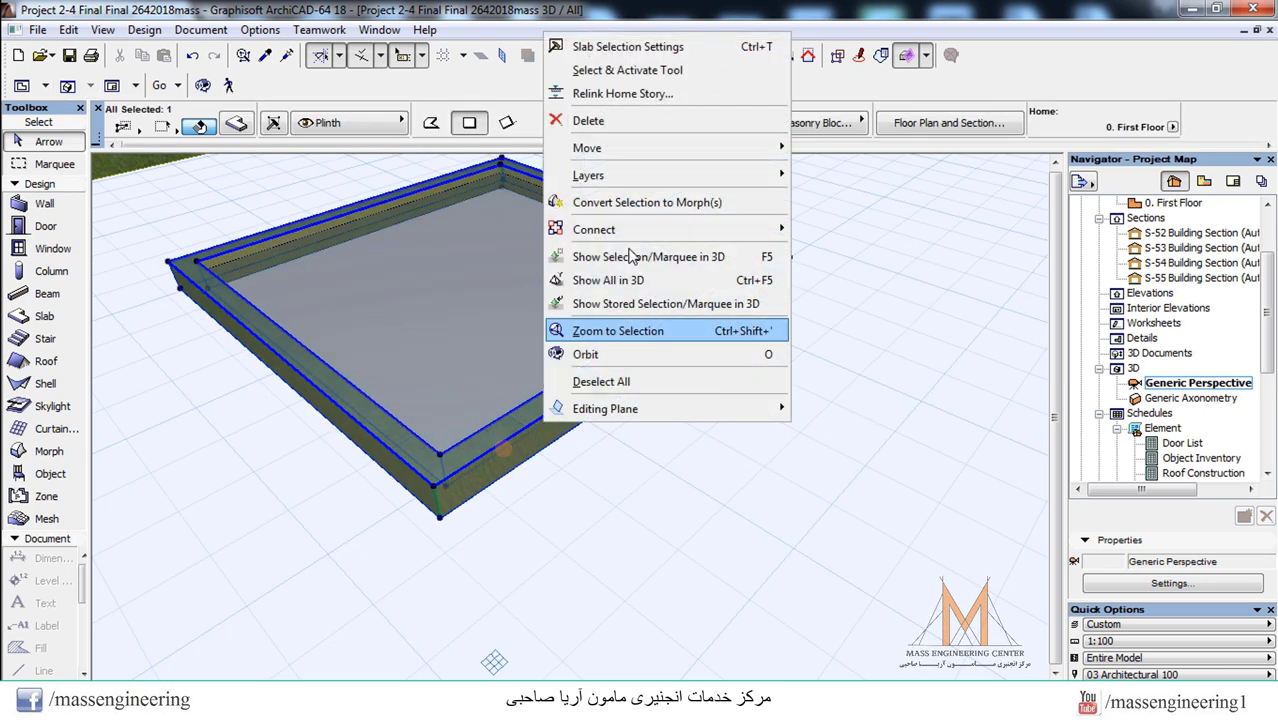
{"action": "left_click", "coordinate": [613, 43]}
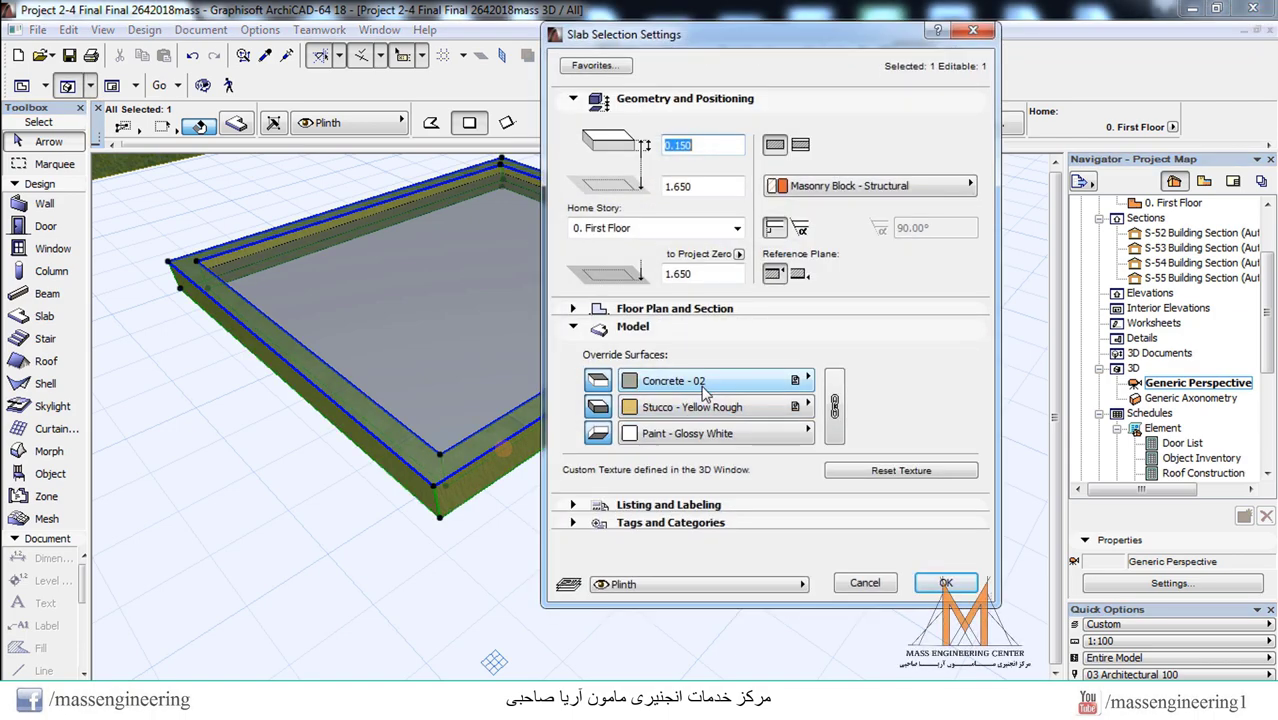
{"action": "left_click", "coordinate": [835, 406]}
{"action": "left_click", "coordinate": [740, 385]}
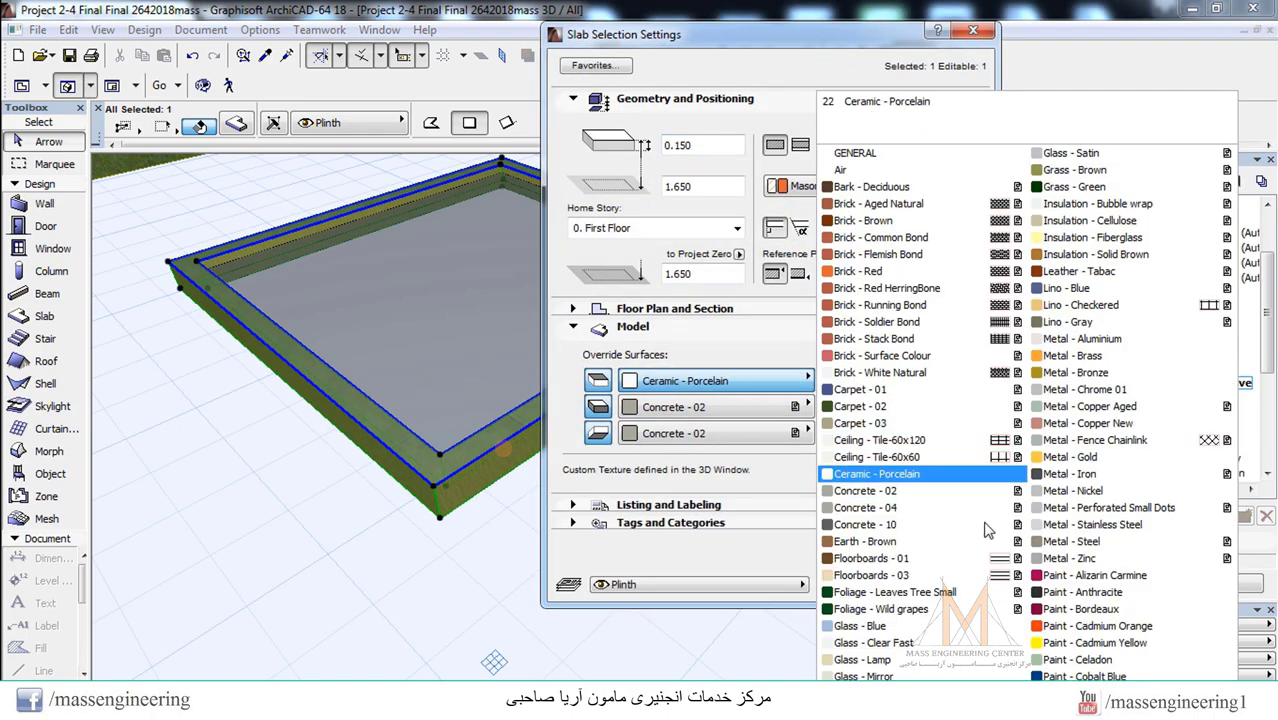
{"action": "scroll", "coordinate": [986, 530], "scroll_direction": "down", "scroll_amount": 2}
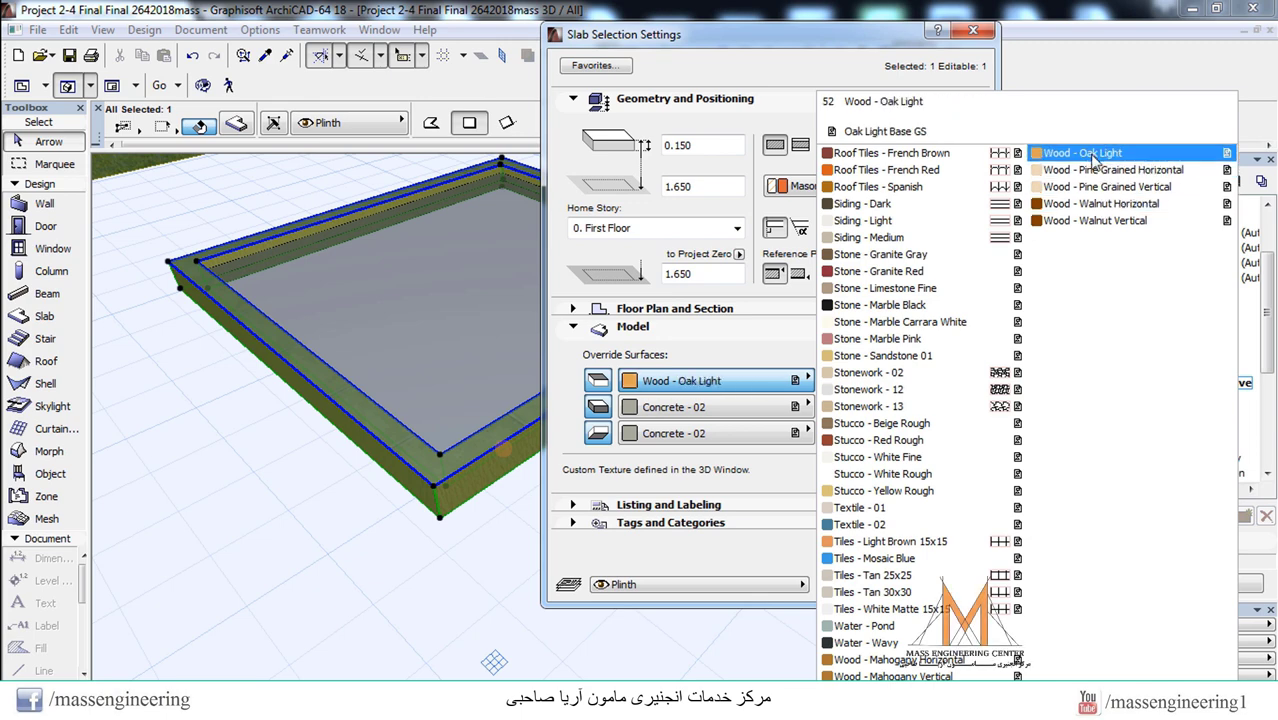
{"action": "left_click", "coordinate": [1110, 204]}
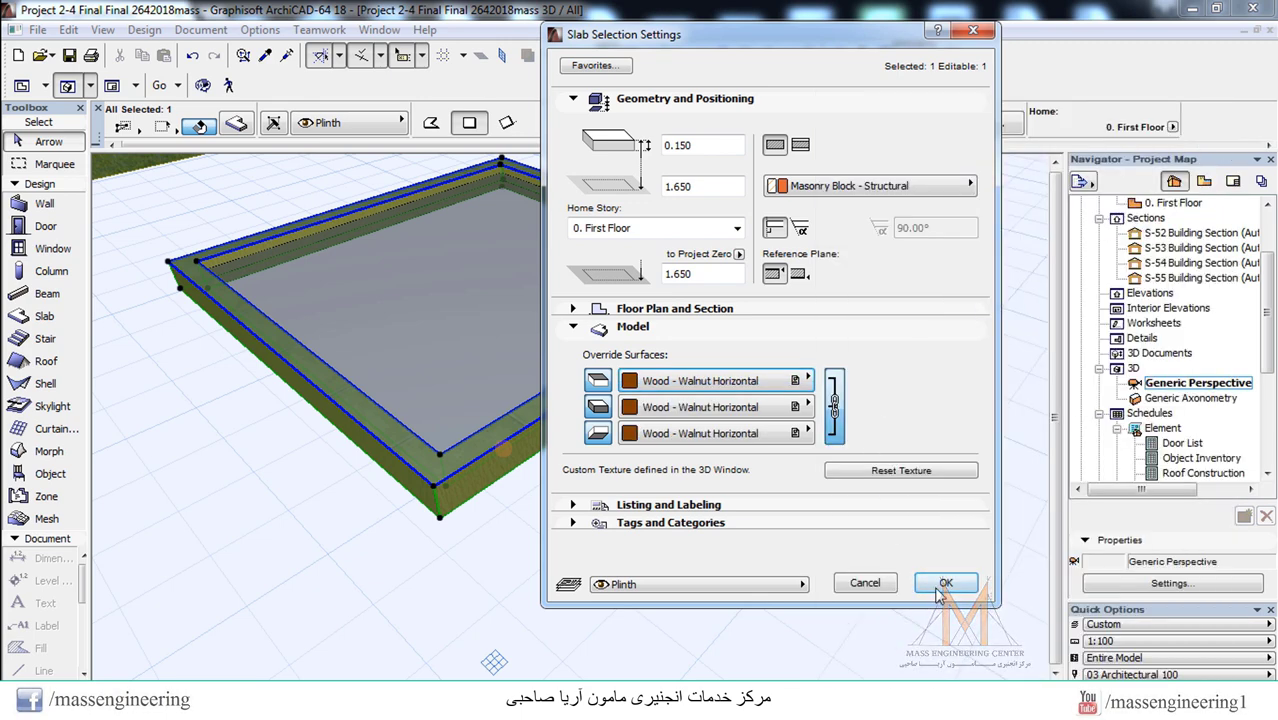
{"action": "left_click", "coordinate": [945, 584]}
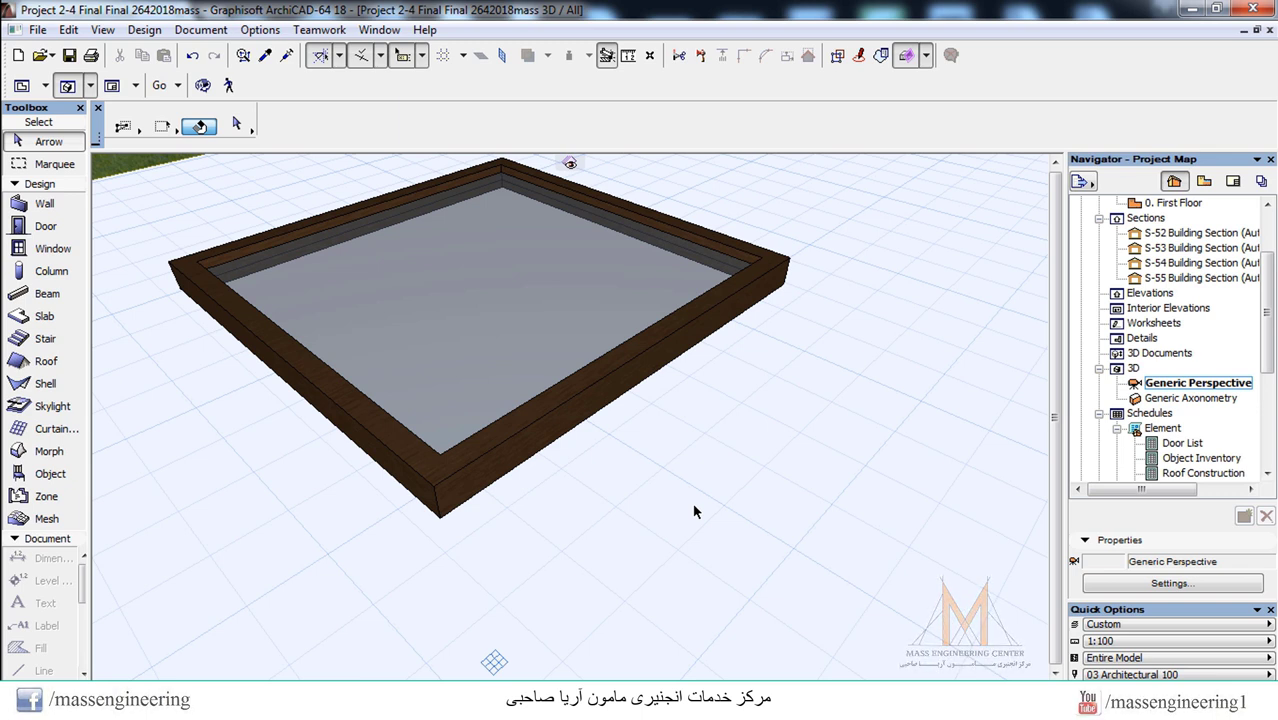
- Save the frame and glass slabs from the floor plan as a window named RA Win1 in the Embedded Library, keeping its basic settings
{"action": "key", "text": "F2"}
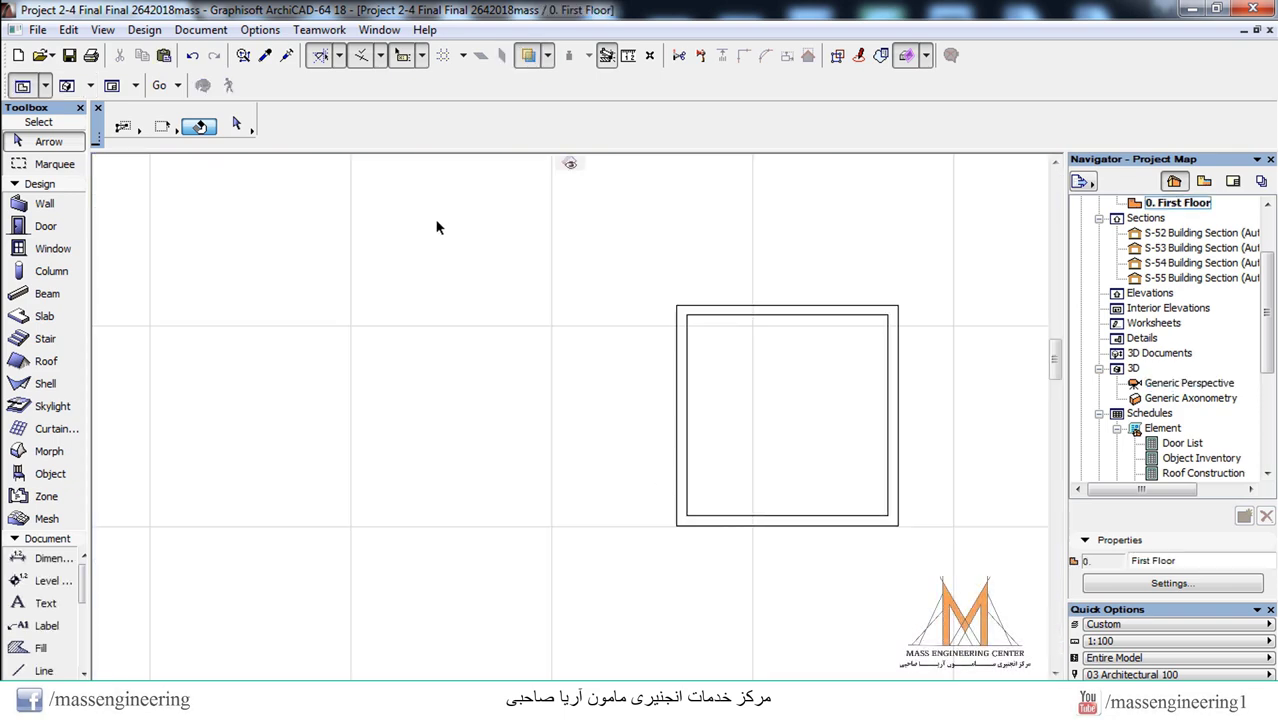
{"action": "scroll", "coordinate": [437, 222], "scroll_direction": "down", "scroll_amount": 2}
{"action": "left_click_drag", "start_coordinate": [812, 244], "coordinate": [600, 460]}
{"action": "key", "text": "ctrl+a"}
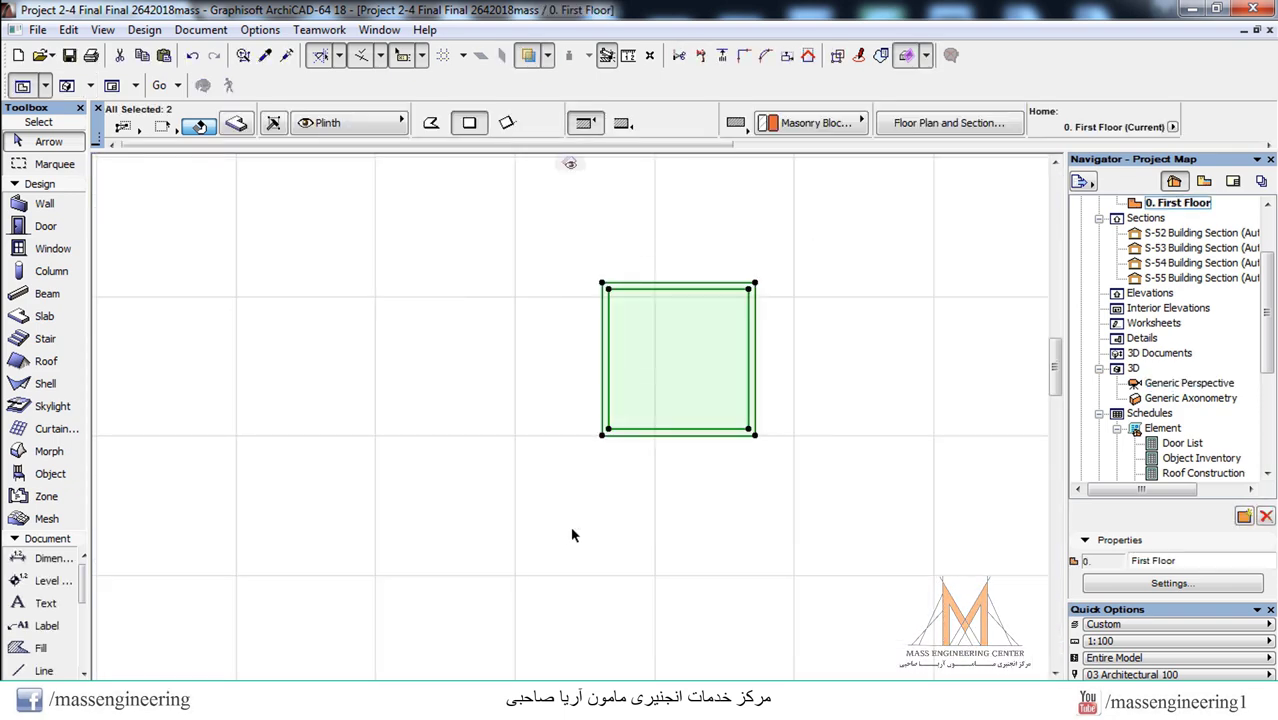
{"action": "left_click", "coordinate": [37, 28]}
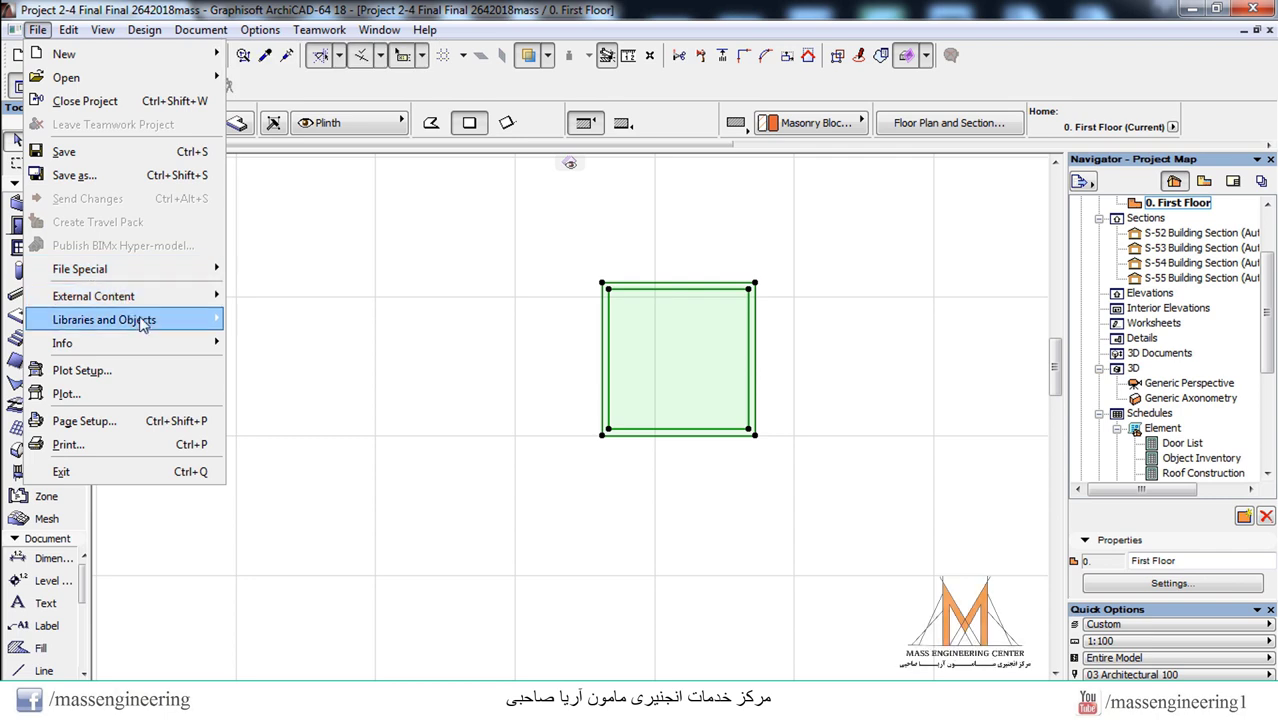
{"action": "mouse_move", "coordinate": [143, 324]}
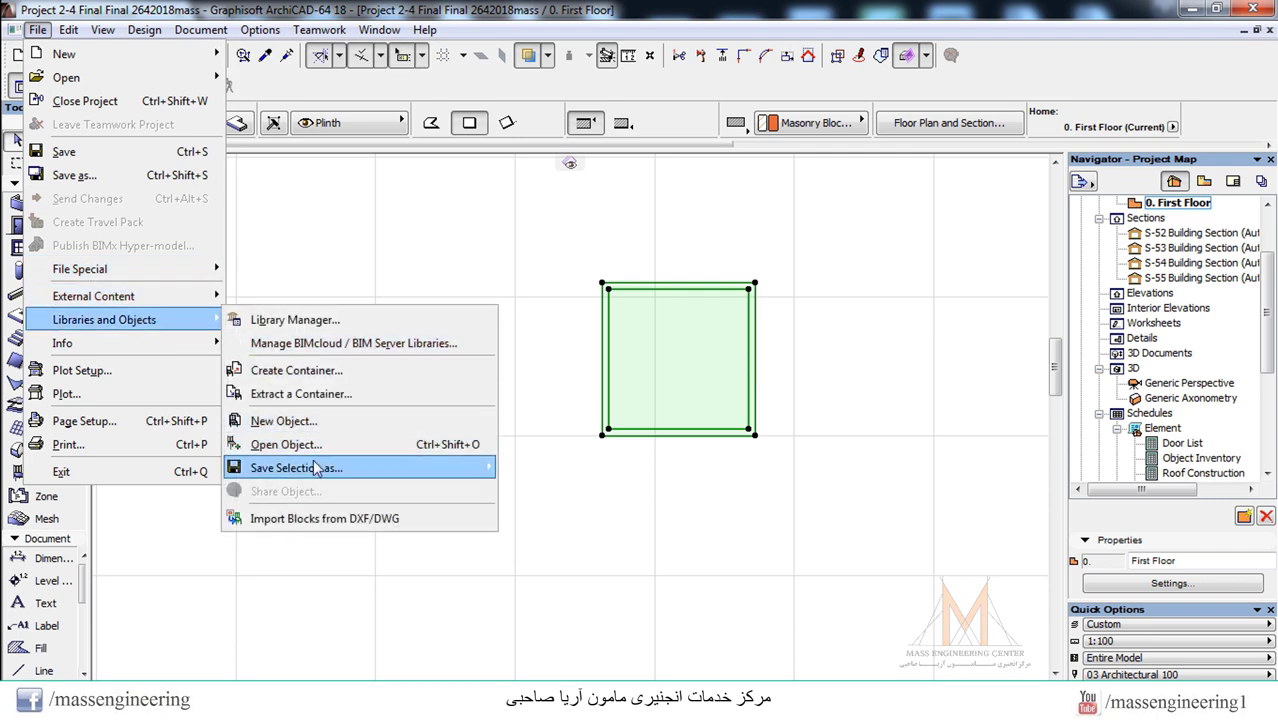
{"action": "mouse_move", "coordinate": [322, 470]}
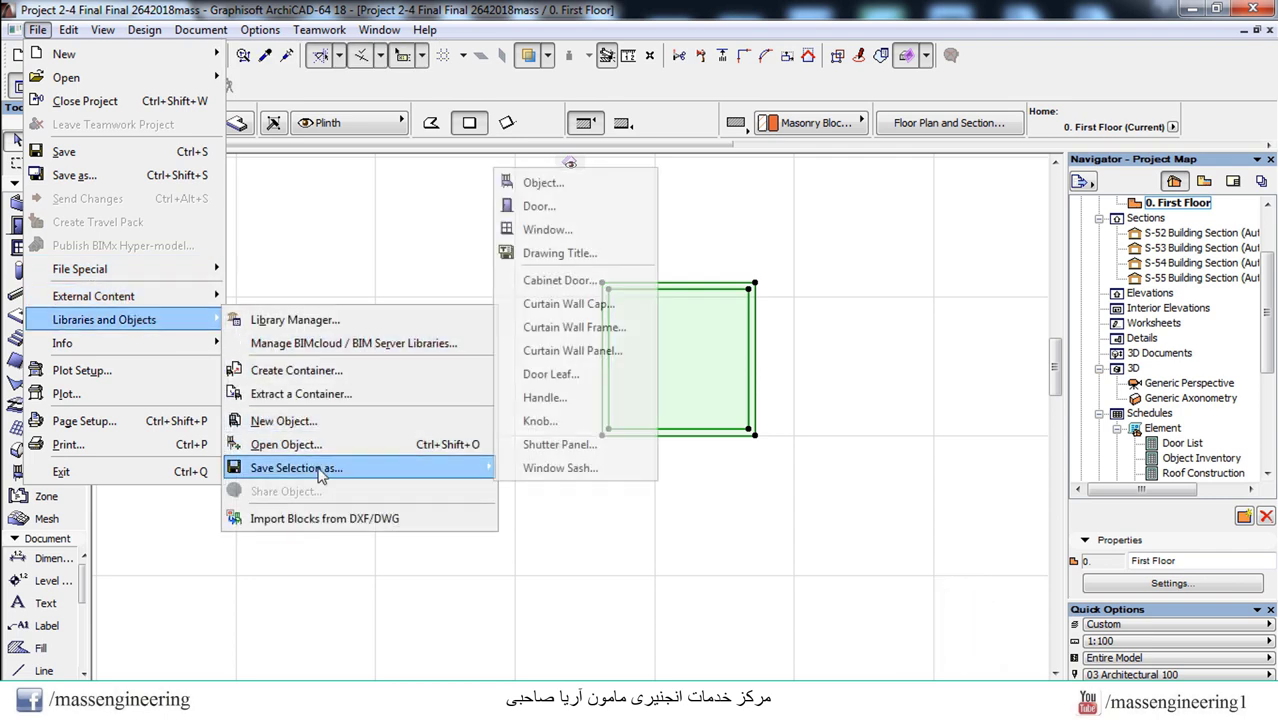
{"action": "left_click", "coordinate": [571, 230]}
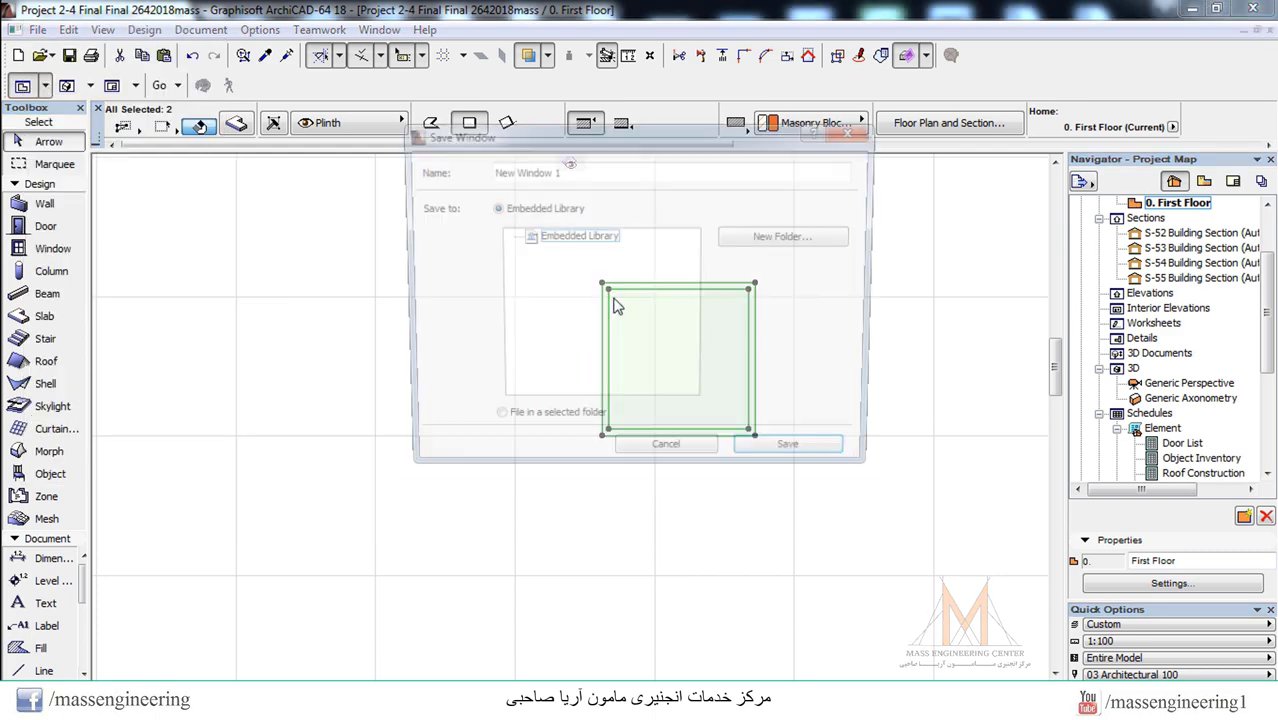
{"action": "left_click_drag", "start_coordinate": [578, 170], "coordinate": [479, 176]}
{"action": "type", "text": "RA Win1"}
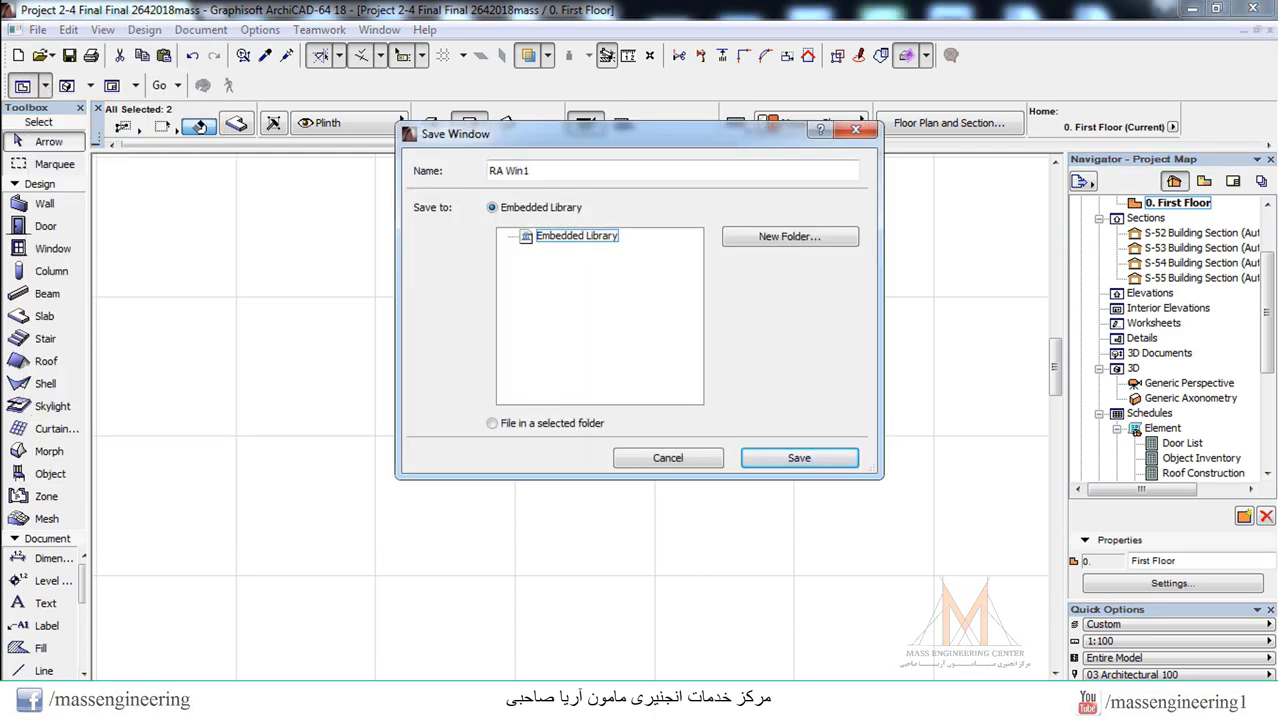
{"action": "left_click", "coordinate": [772, 456]}
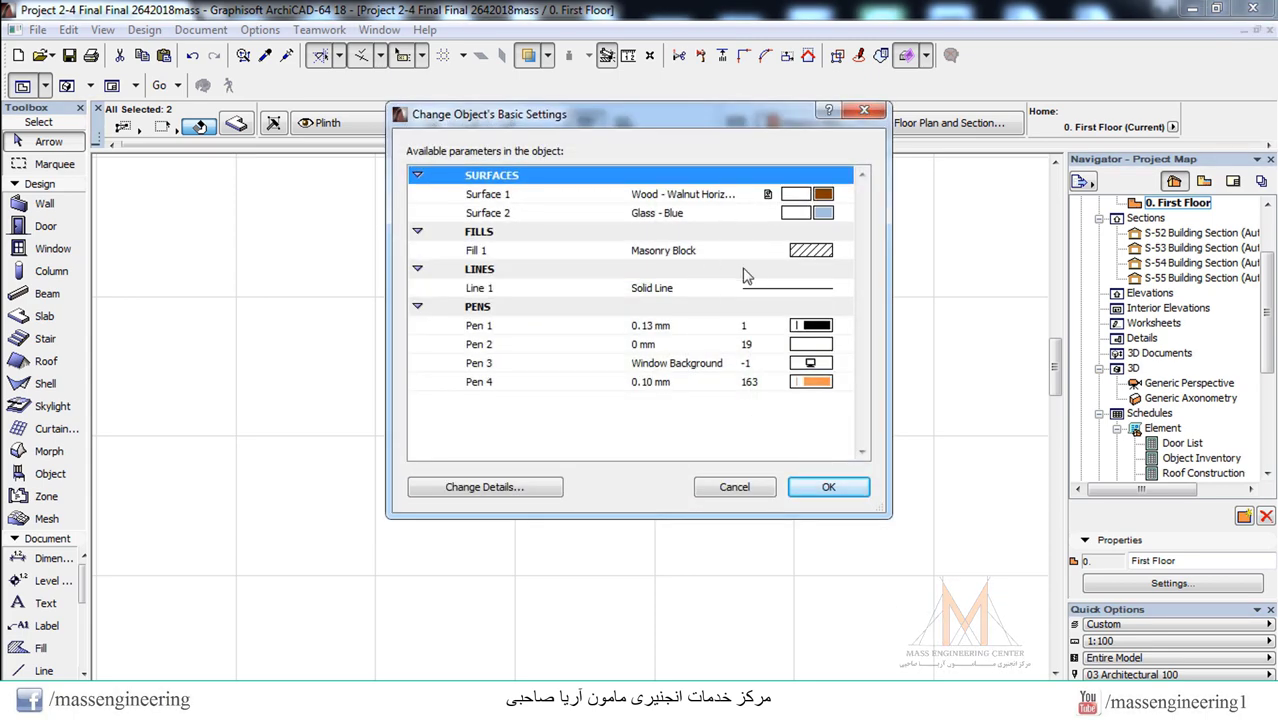
{"action": "left_click", "coordinate": [846, 489]}
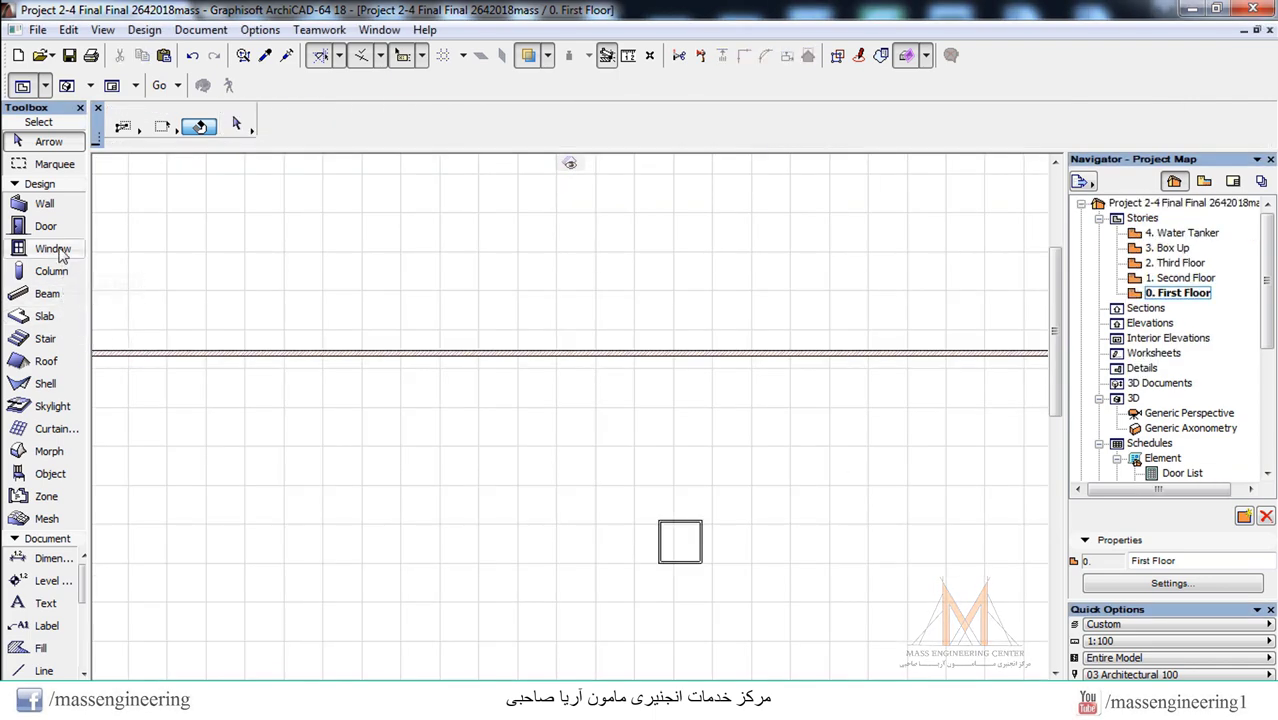
- Place the RA Win1 window, 2.200 by 2.200, in the long horizontal wall above the slab model on the floor plan
{"action": "double_click", "coordinate": [53, 248]}
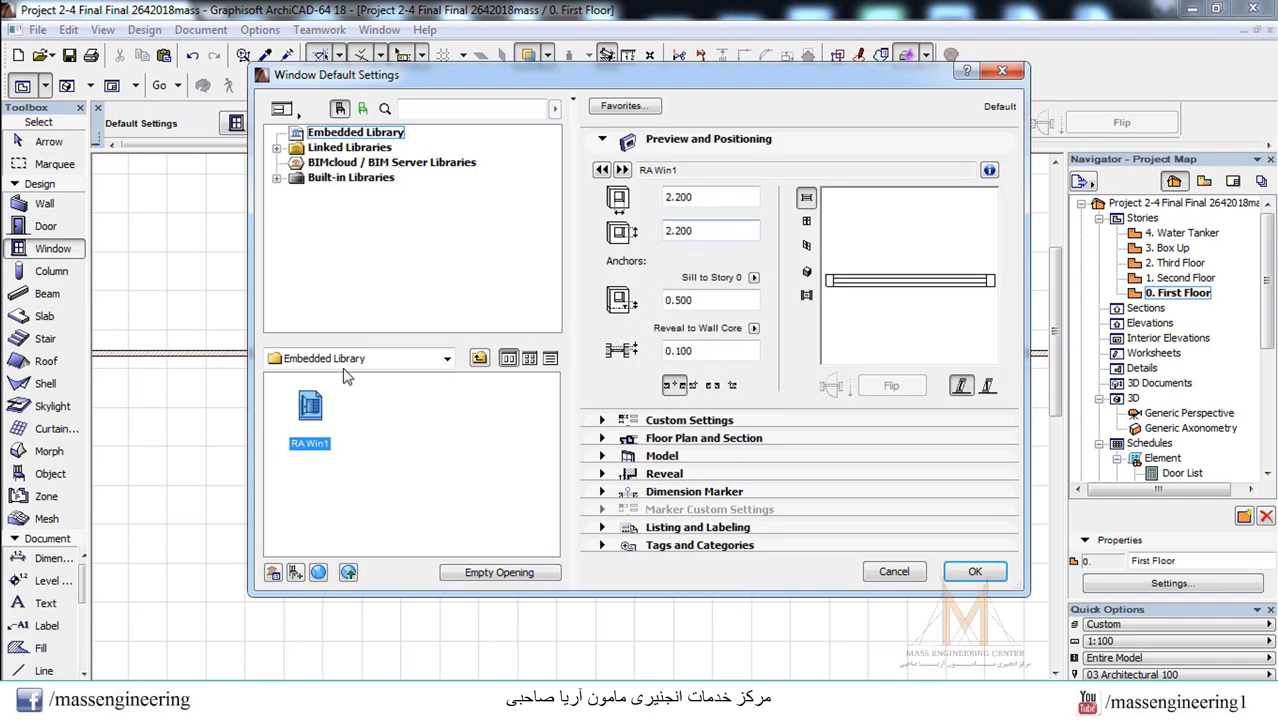
{"action": "left_click", "coordinate": [975, 571]}
{"action": "left_click", "coordinate": [621, 350]}
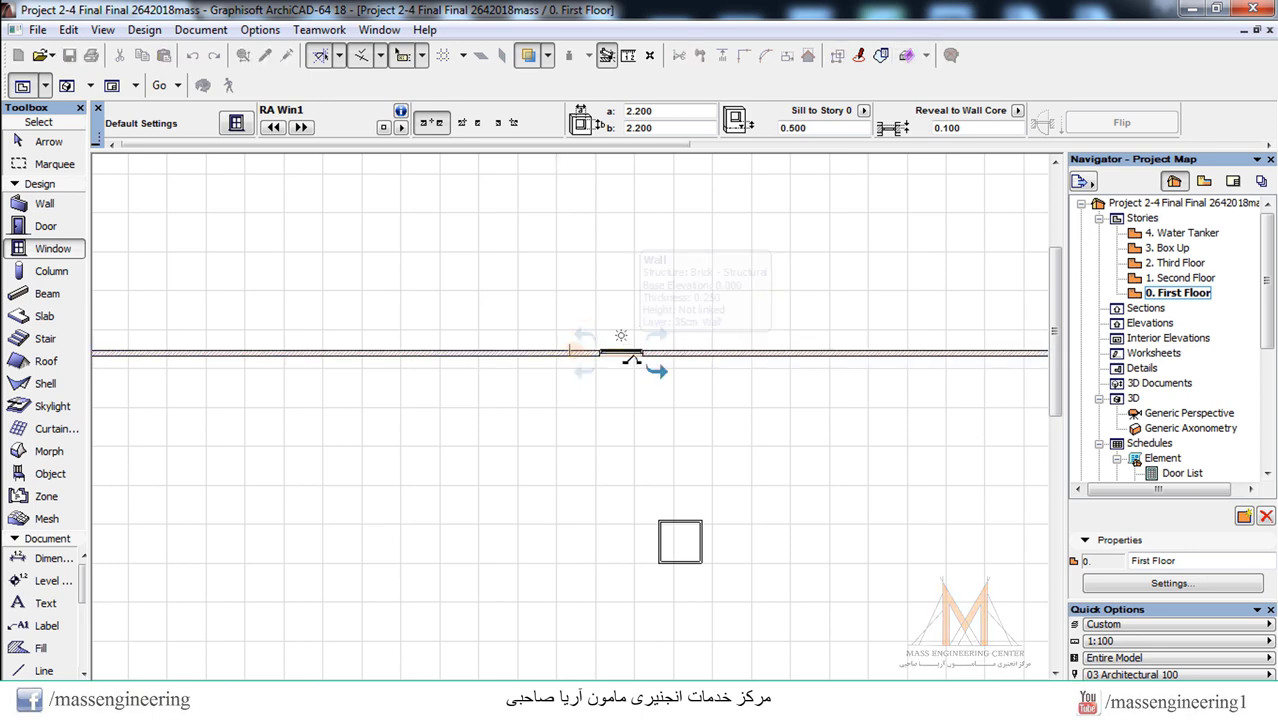
{"action": "left_click", "coordinate": [573, 350]}
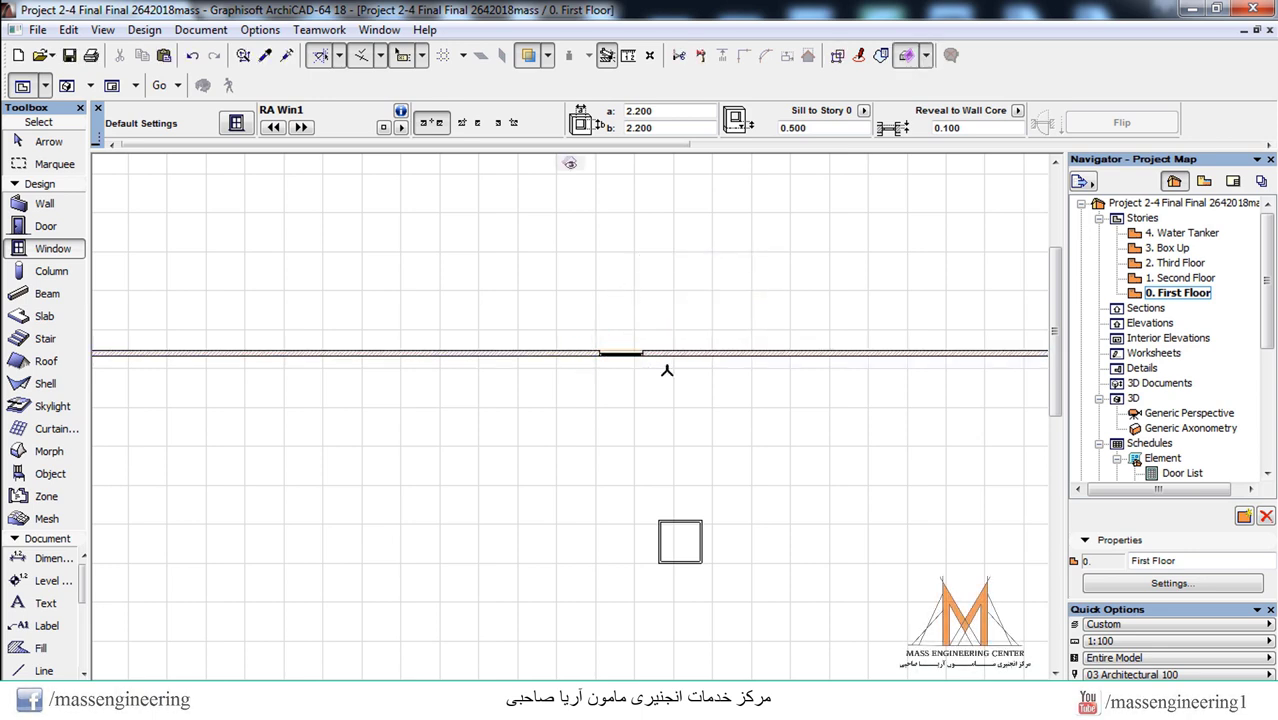
{"action": "key", "text": "Escape"}
- Examine the placed window in the wall on the floor plan and from several angles in the 3D view
{"action": "scroll", "coordinate": [612, 381], "scroll_direction": "up", "scroll_amount": 3}
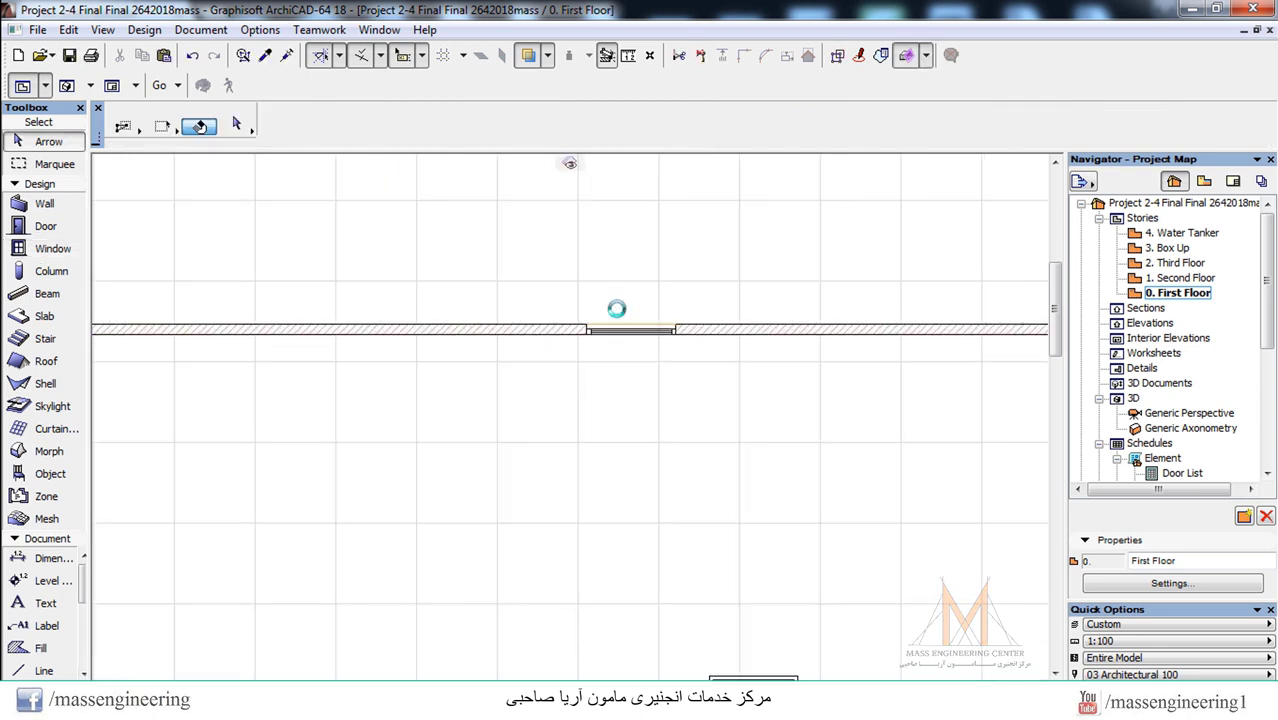
{"action": "scroll", "coordinate": [668, 376], "scroll_direction": "up", "scroll_amount": 1}
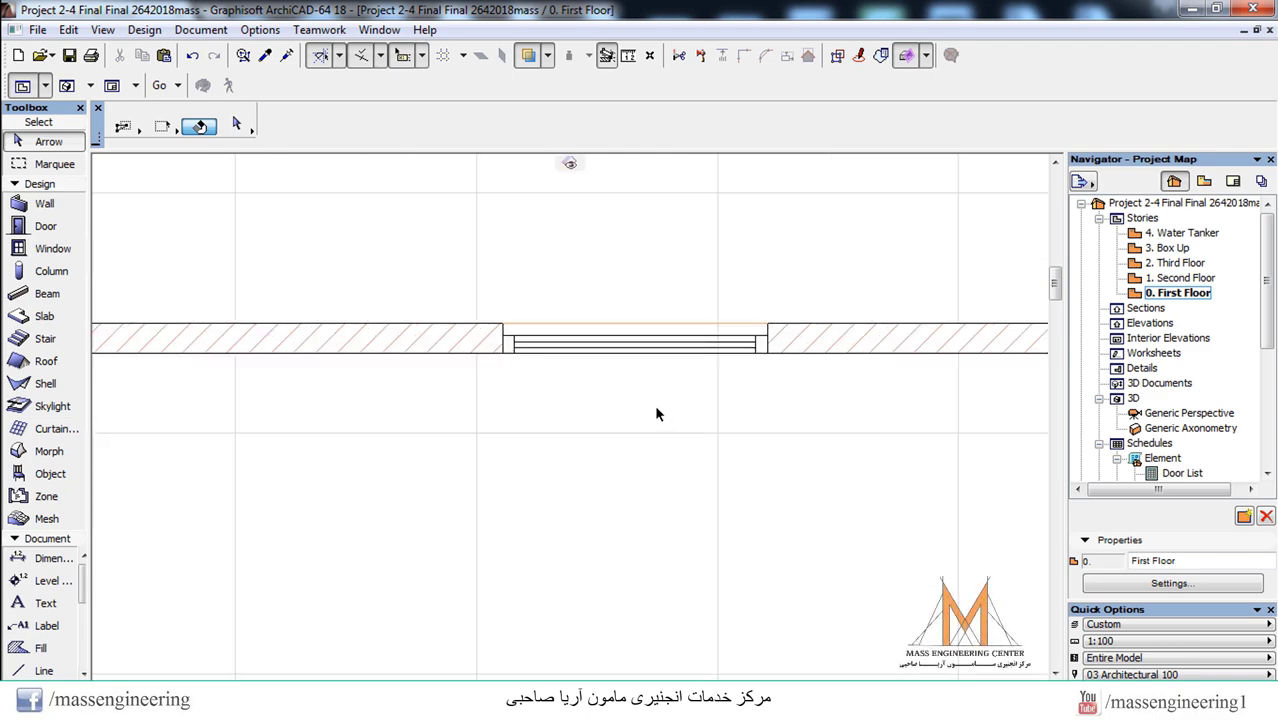
{"action": "key", "text": "F3"}
{"action": "scroll", "coordinate": [350, 331], "scroll_direction": "down", "scroll_amount": 3}
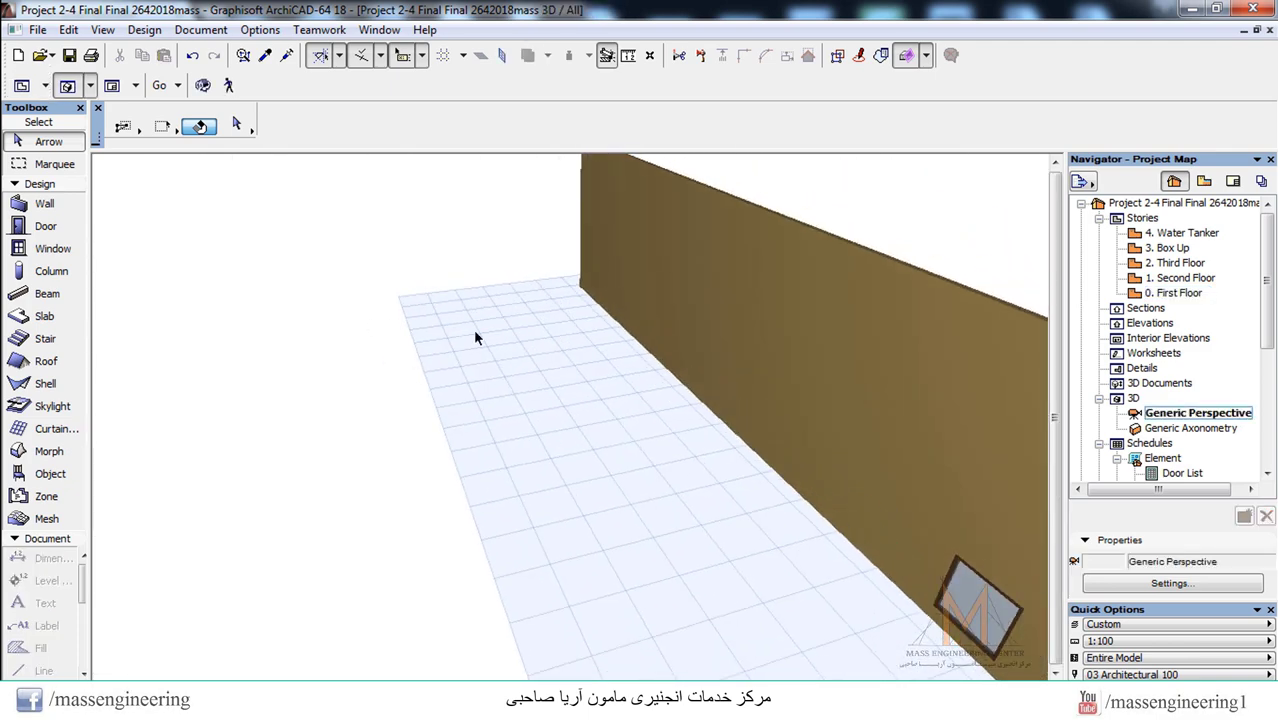
{"action": "middle_click_drag", "start_coordinate": [514, 280], "coordinate": [606, 290], "text": "shift"}
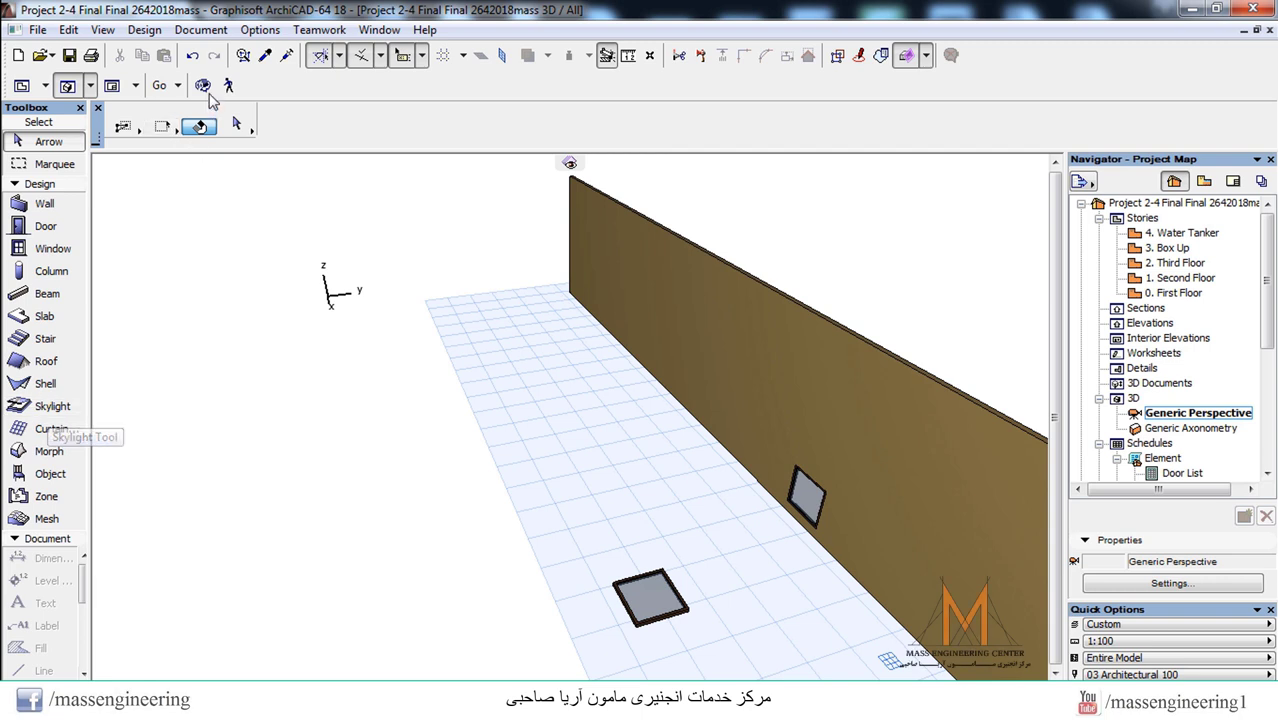
{"action": "left_click", "coordinate": [203, 85]}
{"action": "left_click_drag", "start_coordinate": [812, 513], "coordinate": [824, 542]}
{"action": "scroll", "coordinate": [826, 497], "scroll_direction": "up", "scroll_amount": 3}
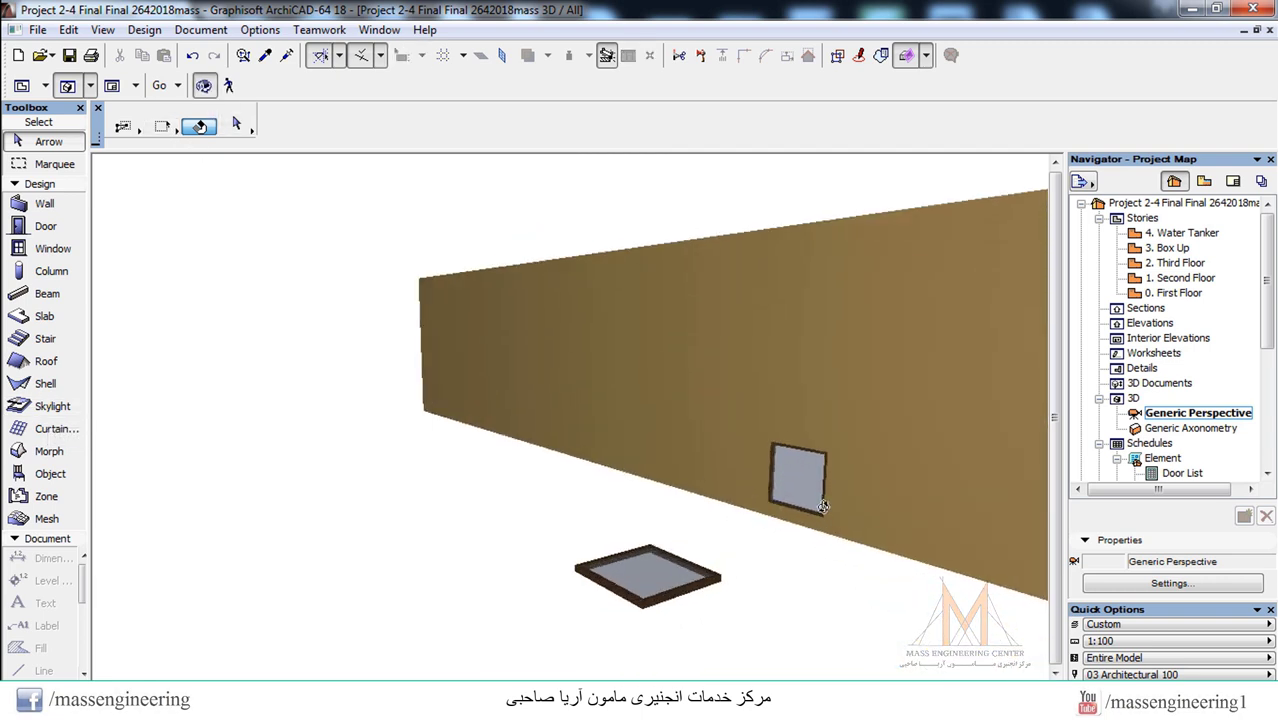
{"action": "left_click_drag", "start_coordinate": [828, 495], "coordinate": [525, 556]}
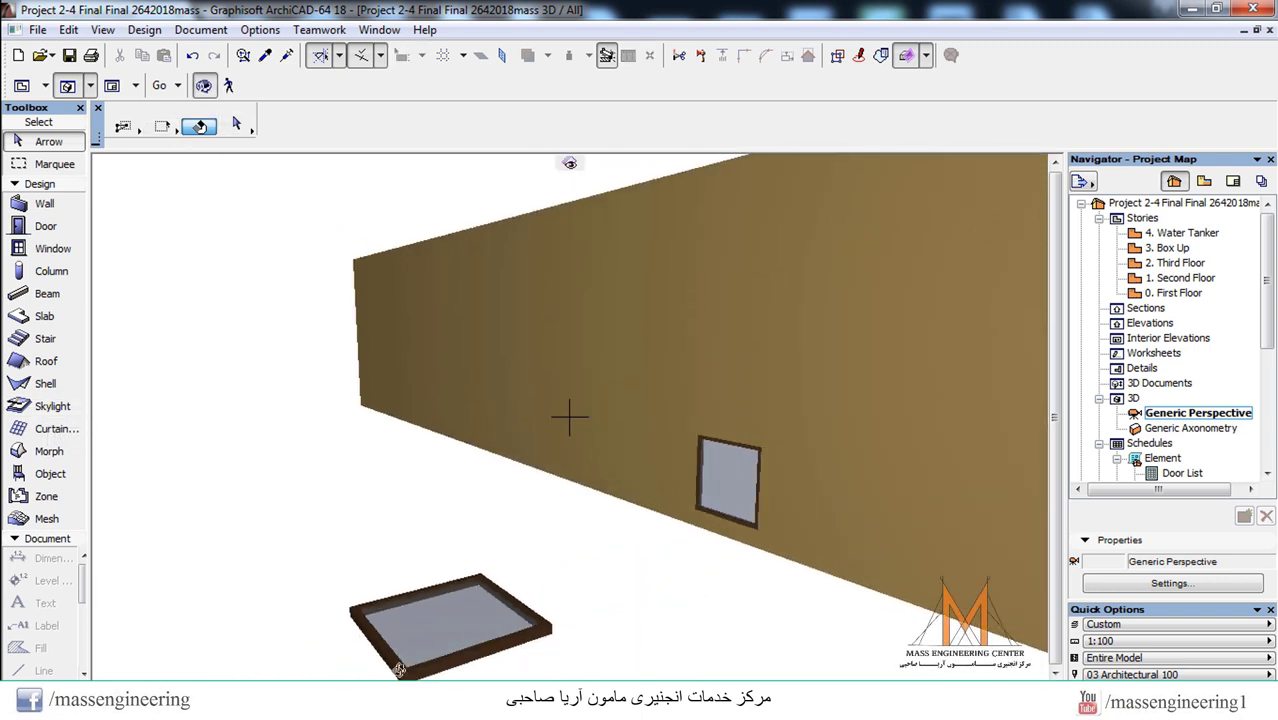
{"action": "scroll", "coordinate": [416, 632], "scroll_direction": "up", "scroll_amount": 2}
{"action": "scroll", "coordinate": [836, 466], "scroll_direction": "up", "scroll_amount": 3}
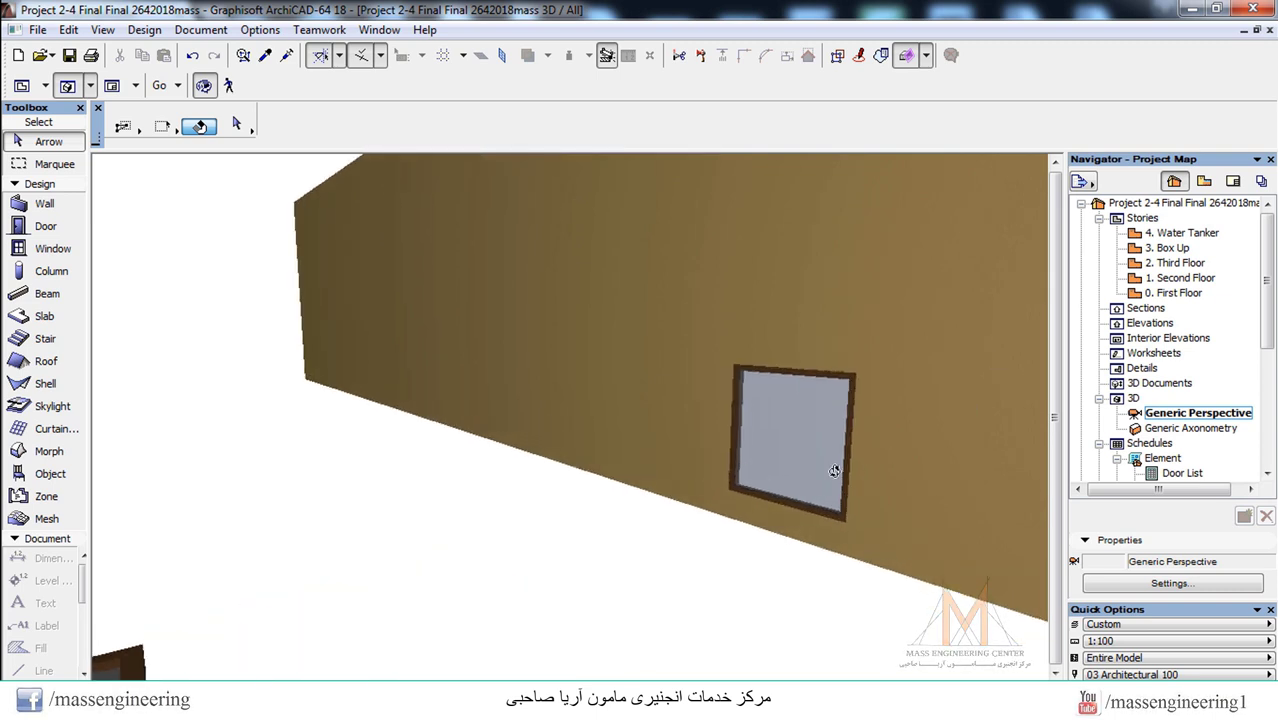
{"action": "scroll", "coordinate": [826, 464], "scroll_direction": "up", "scroll_amount": 1}
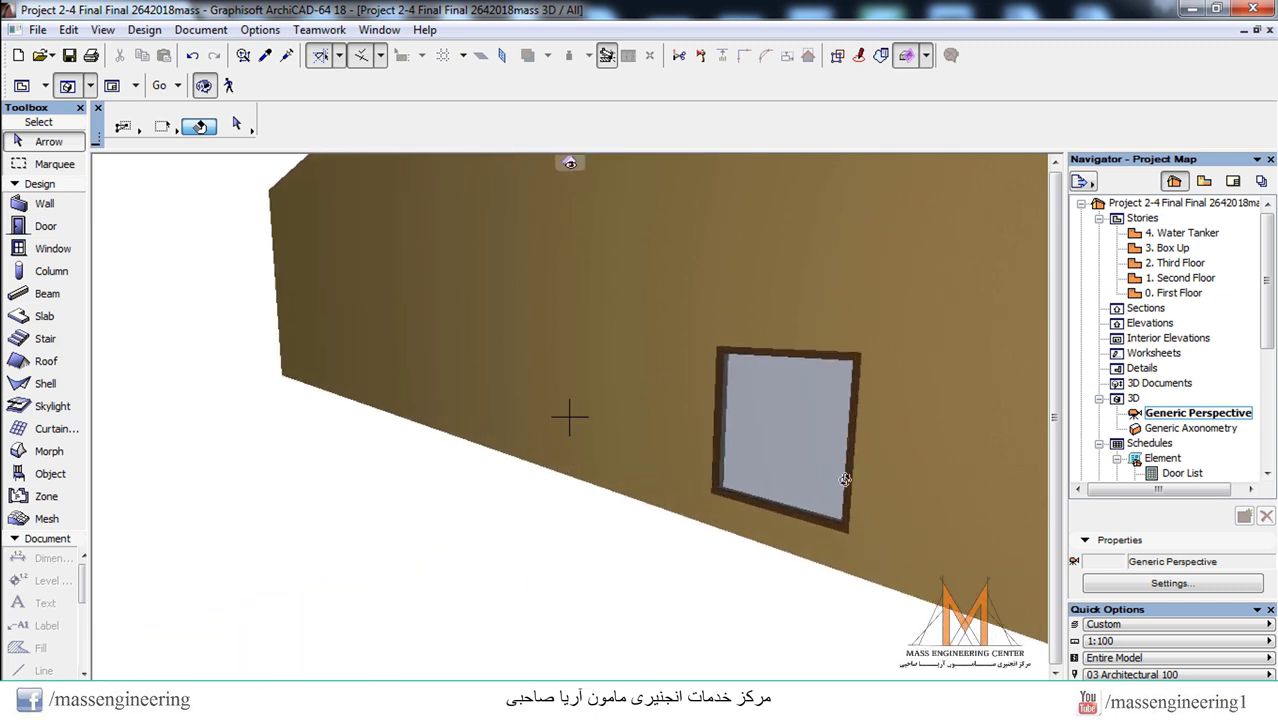
{"action": "middle_click_drag", "start_coordinate": [848, 504], "coordinate": [779, 417], "text": "shift"}
- Stretch the wall window's lower edge up past its head, and its new lower edge down to a window height of about 2.743
{"action": "left_click", "coordinate": [778, 423]}
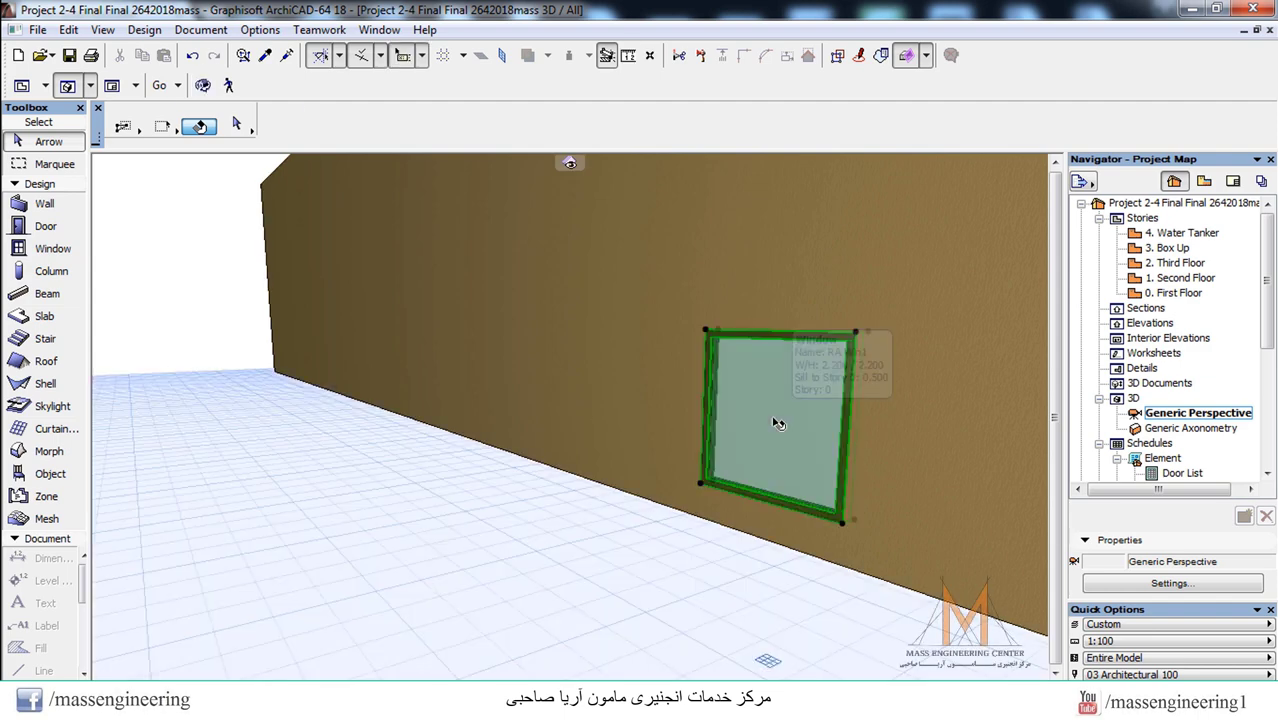
{"action": "left_click", "coordinate": [843, 525]}
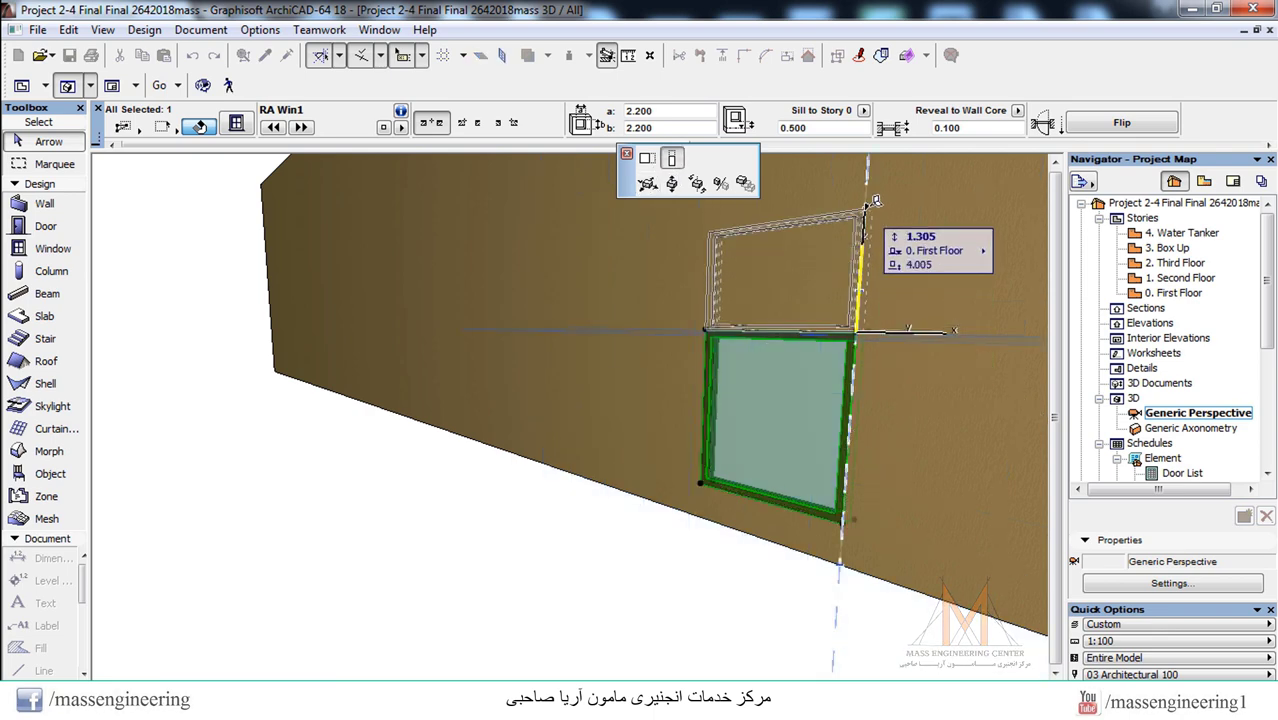
{"action": "left_click", "coordinate": [855, 328]}
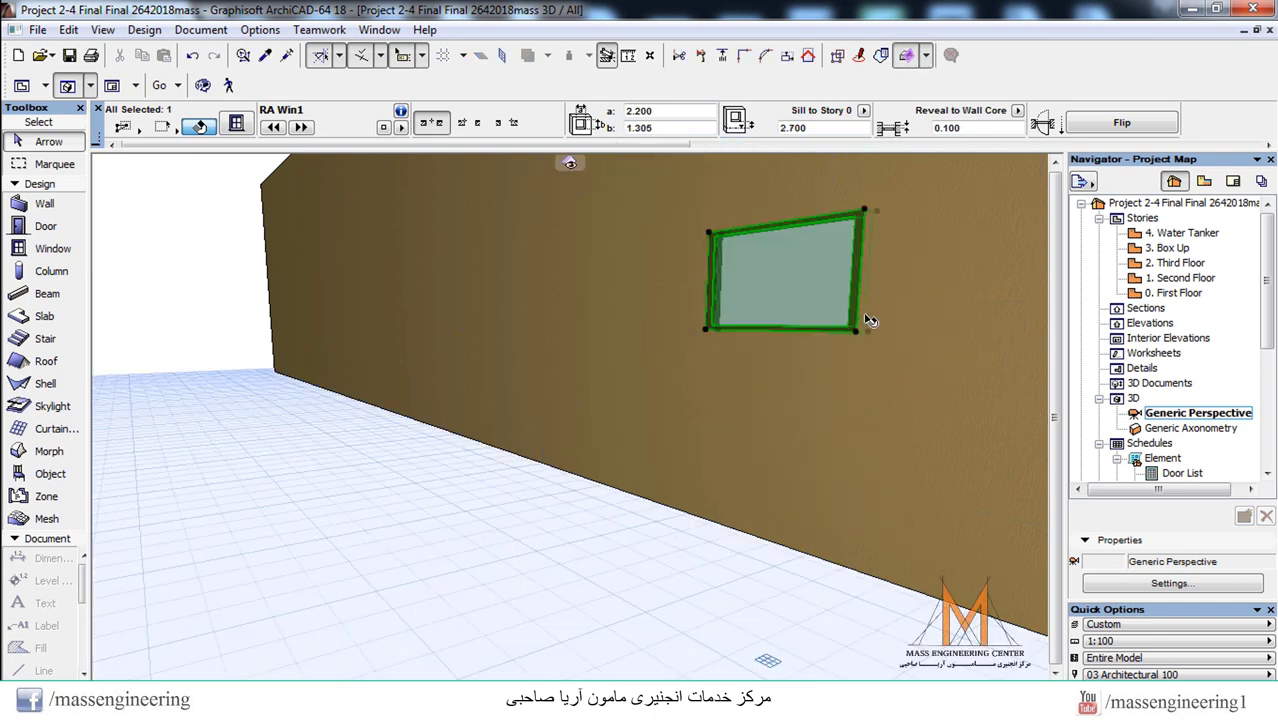
{"action": "left_click", "coordinate": [859, 332]}
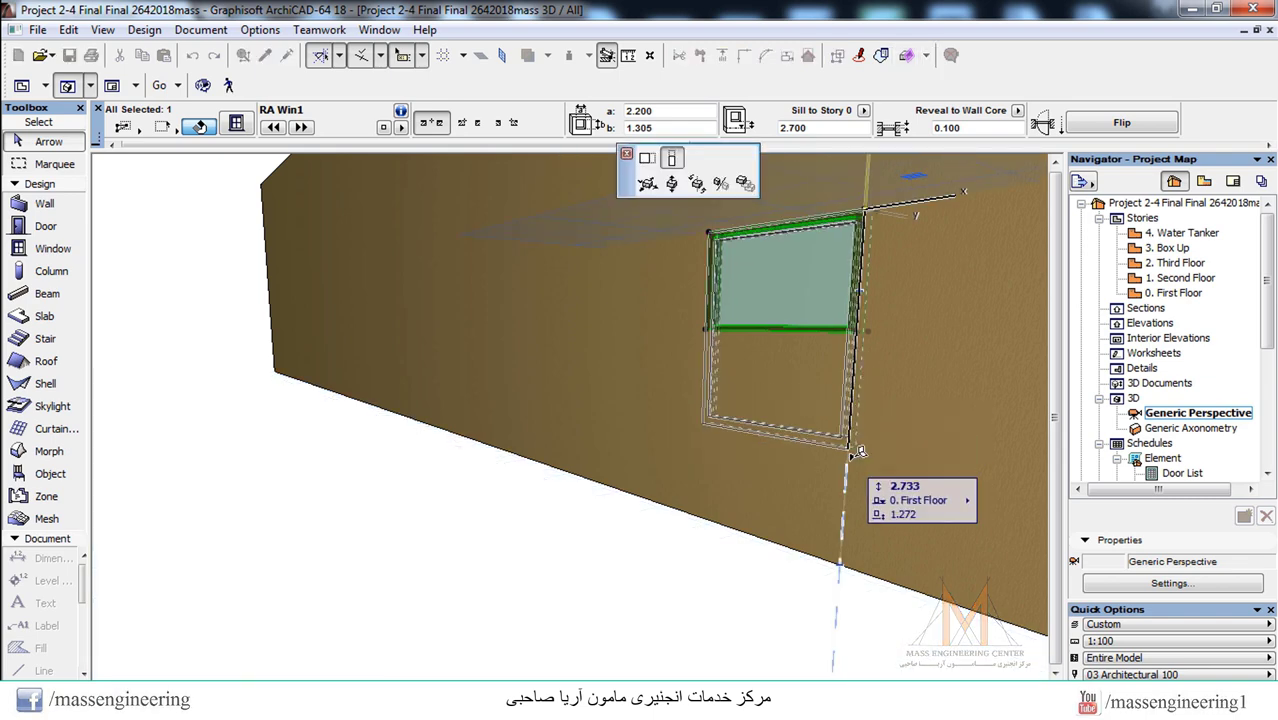
{"action": "left_click", "coordinate": [859, 452]}
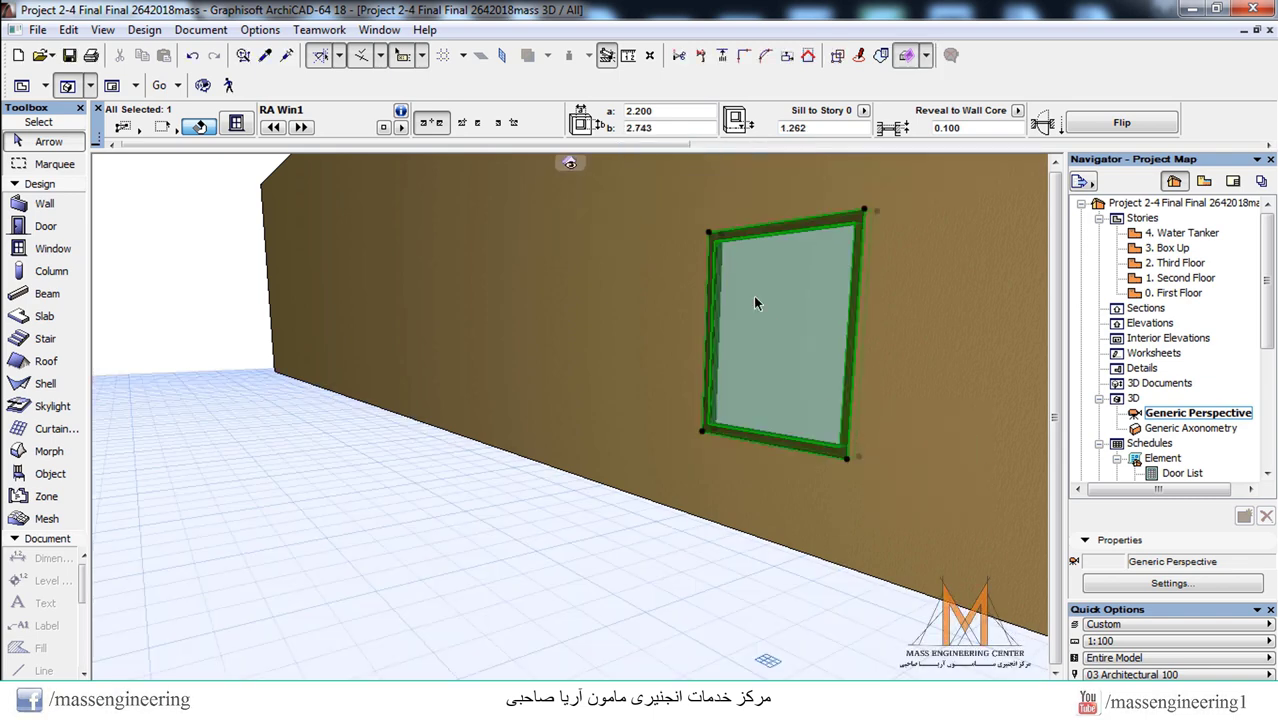
- Raise the whole window vertically in the wall to a sill height of about 3.127, and return to the floor plan
{"action": "left_click", "coordinate": [849, 458]}
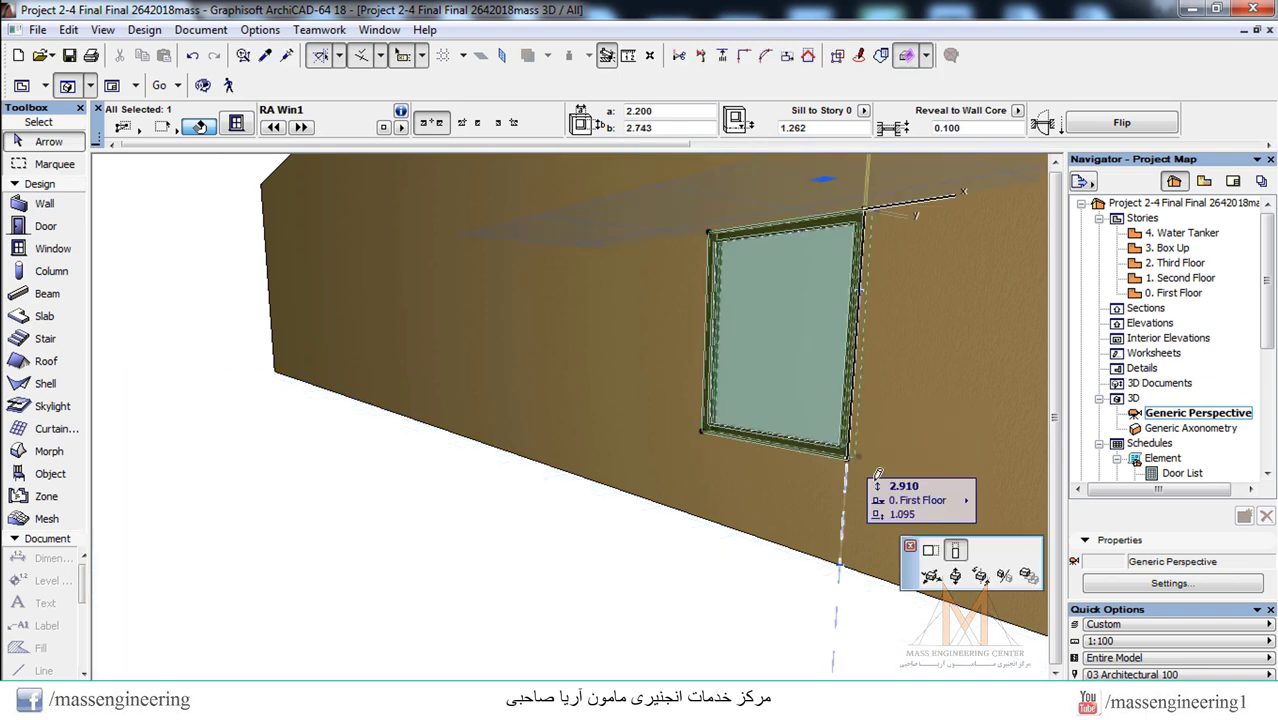
{"action": "left_click", "coordinate": [724, 278]}
{"action": "left_click", "coordinate": [671, 183]}
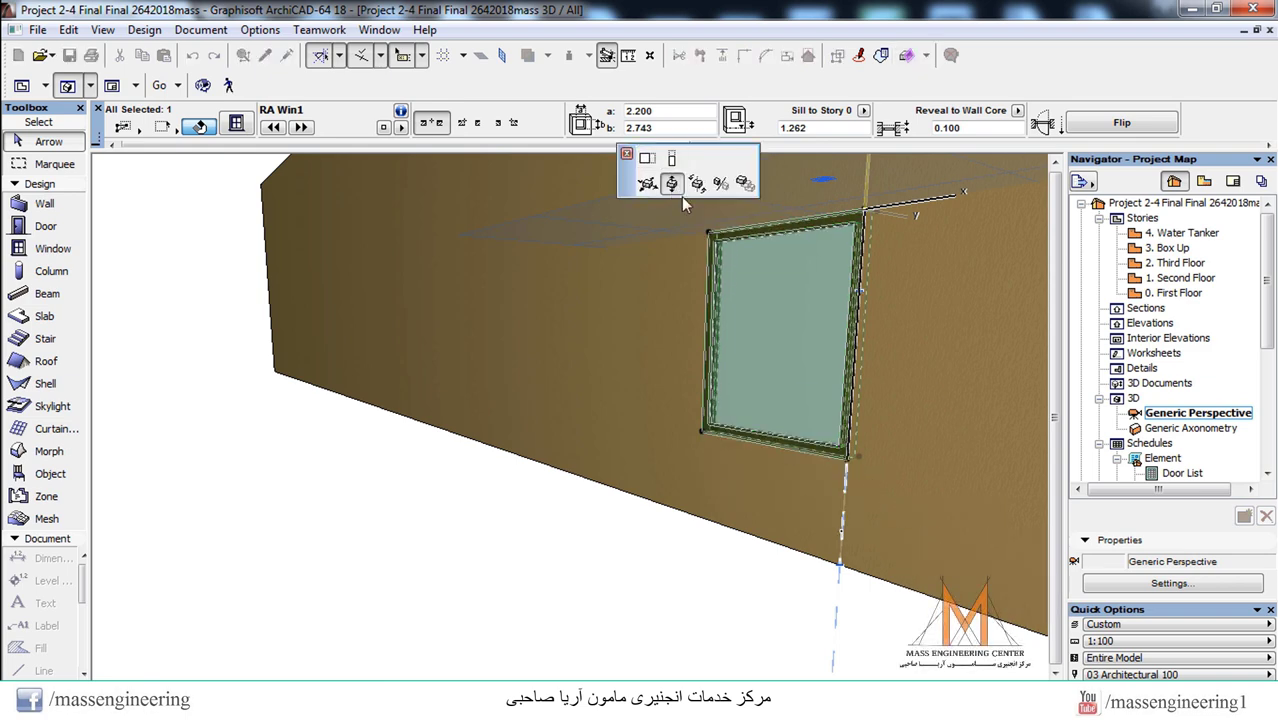
{"action": "left_click", "coordinate": [853, 345]}
{"action": "scroll", "coordinate": [750, 443], "scroll_direction": "down", "scroll_amount": 5}
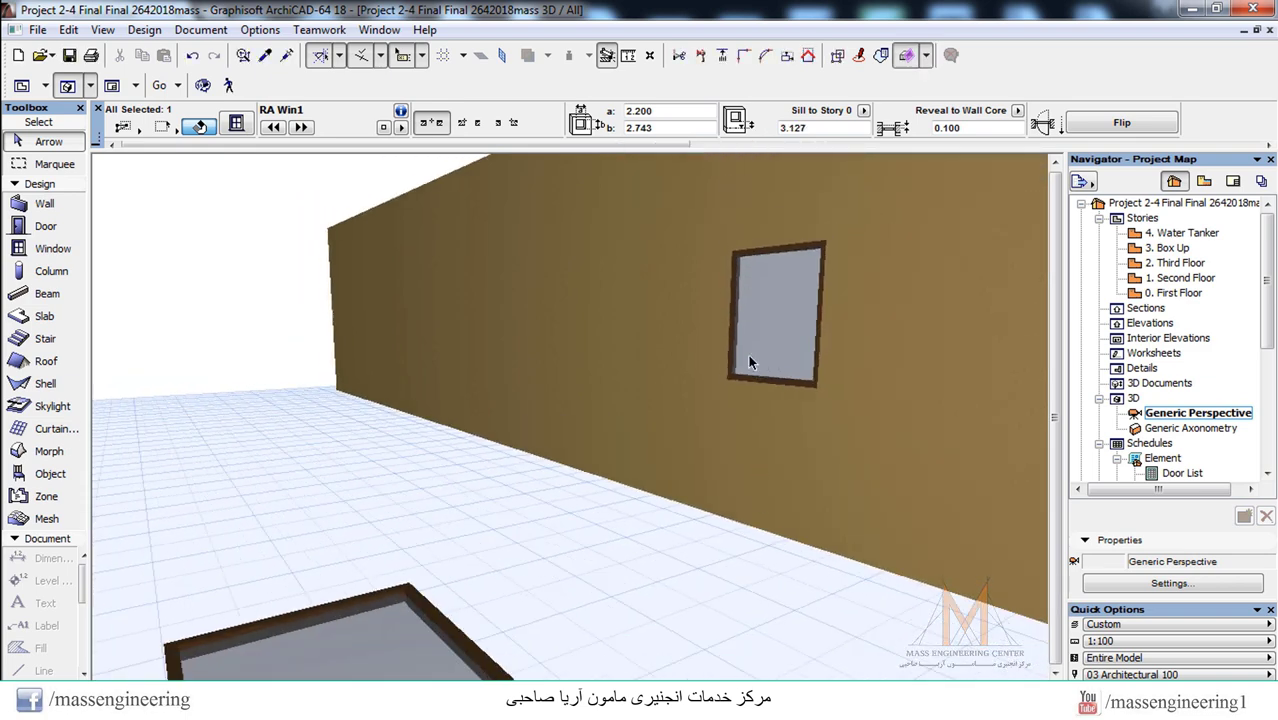
{"action": "key", "text": "F2"}
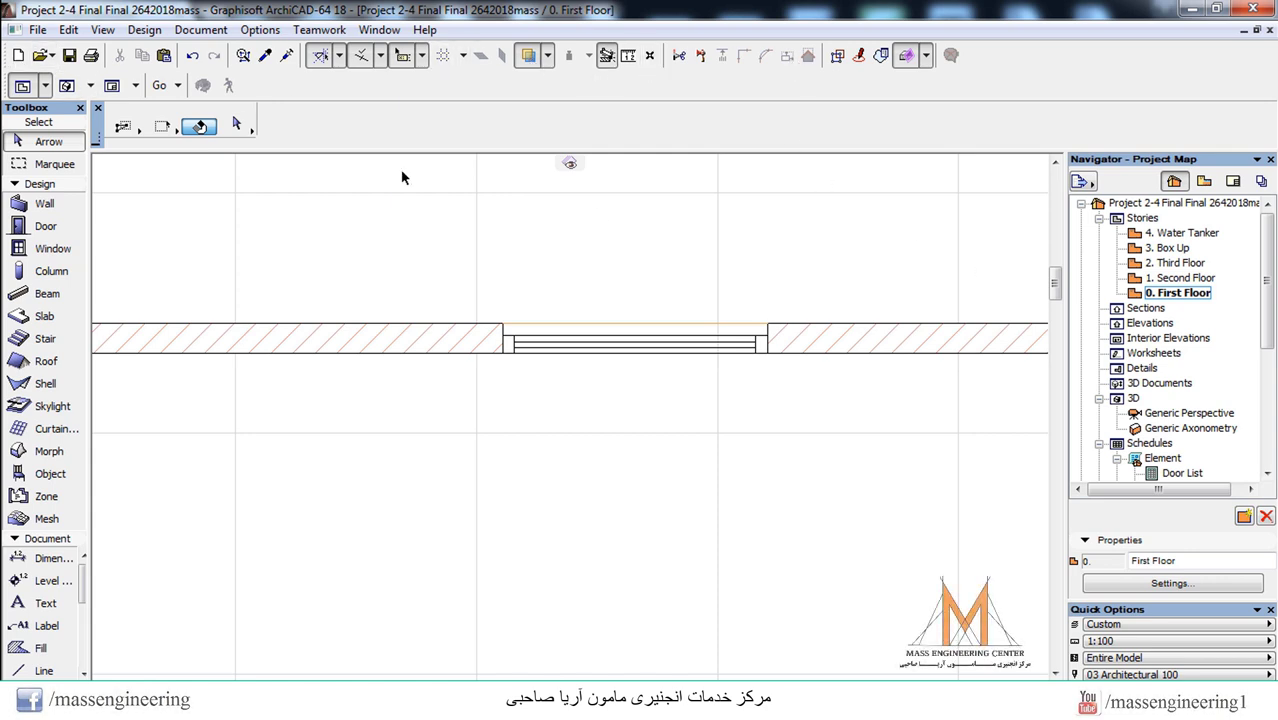
- Delete the glass panel inside the square slab frame on the floor plan
{"action": "scroll", "coordinate": [535, 340], "scroll_direction": "down", "scroll_amount": 6}
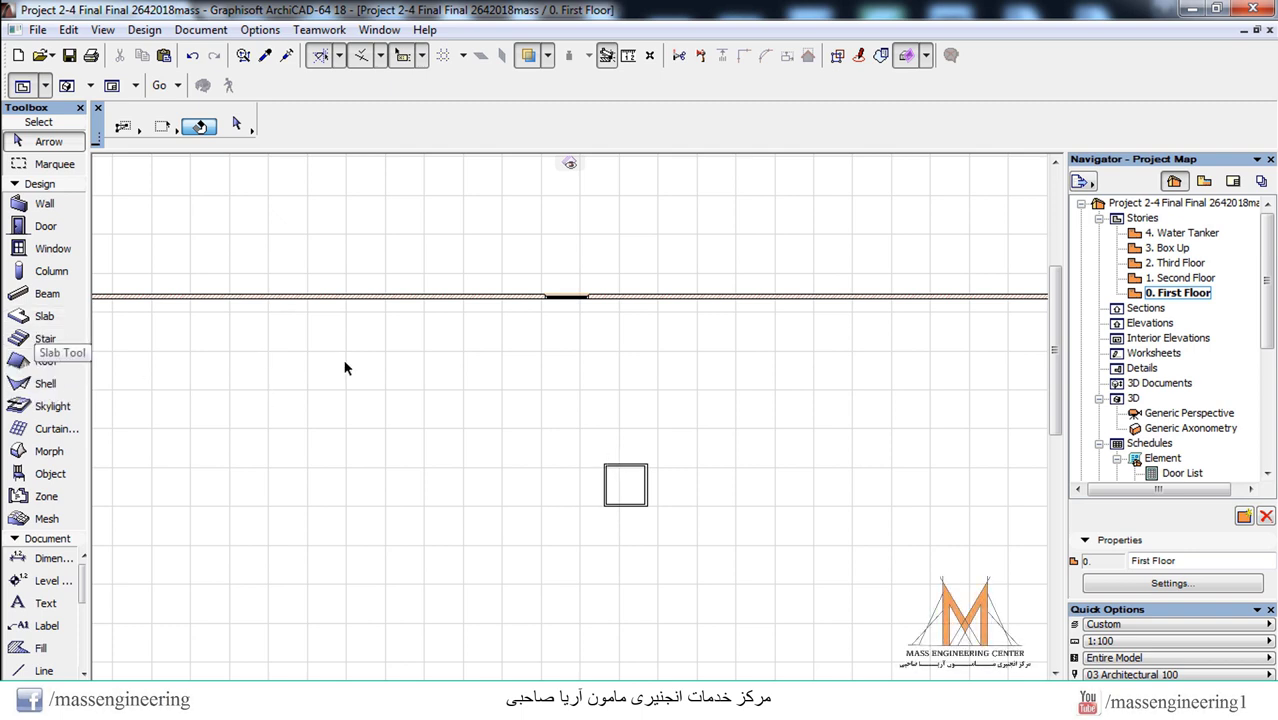
{"action": "scroll", "coordinate": [479, 542], "scroll_direction": "up", "scroll_amount": 3}
{"action": "left_click", "coordinate": [882, 392]}
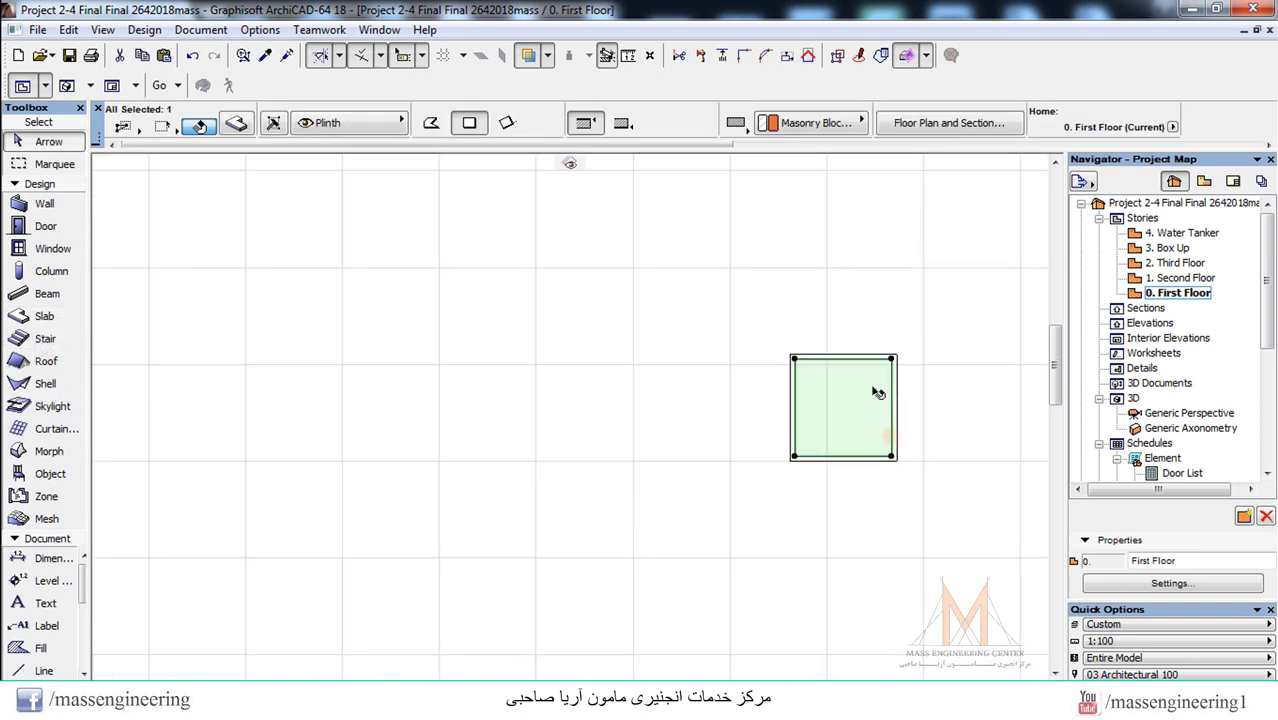
{"action": "key", "text": "Escape"}
{"action": "left_click", "coordinate": [839, 421]}
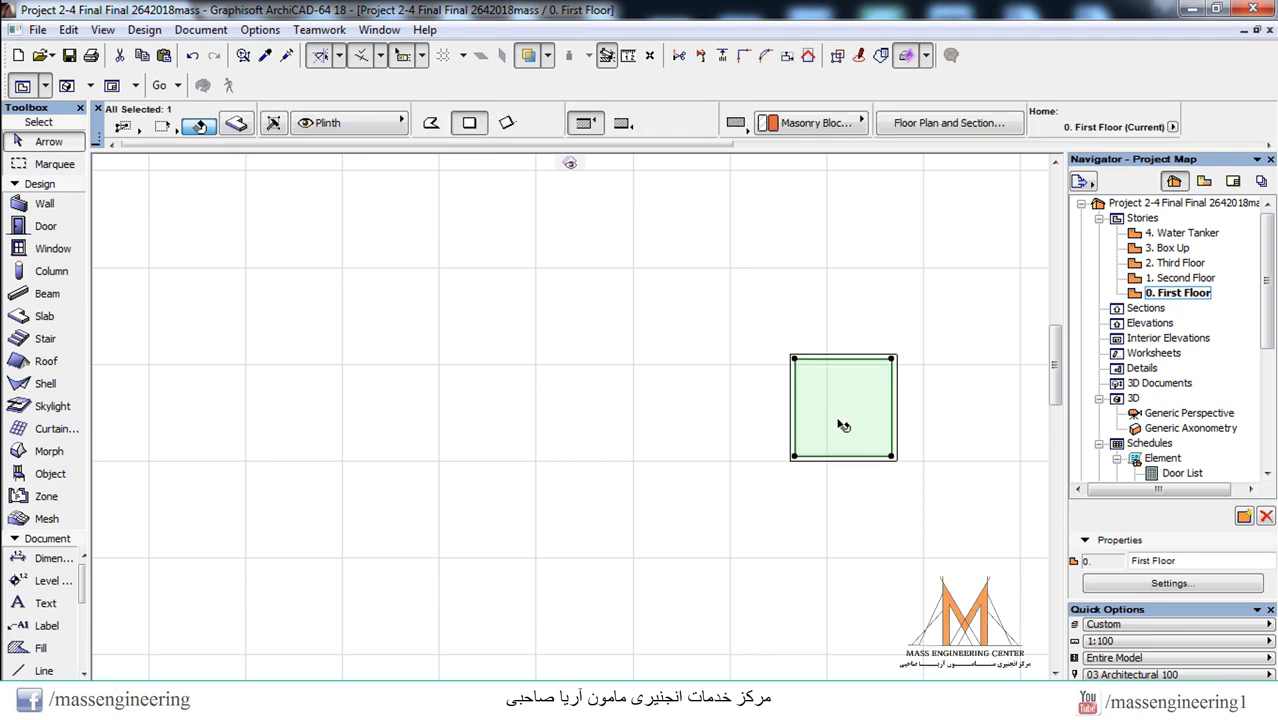
- Fill the opening of the square slab frame by adding a rectangle that covers it to the slab
{"action": "scroll", "coordinate": [913, 445], "scroll_direction": "up", "scroll_amount": 3}
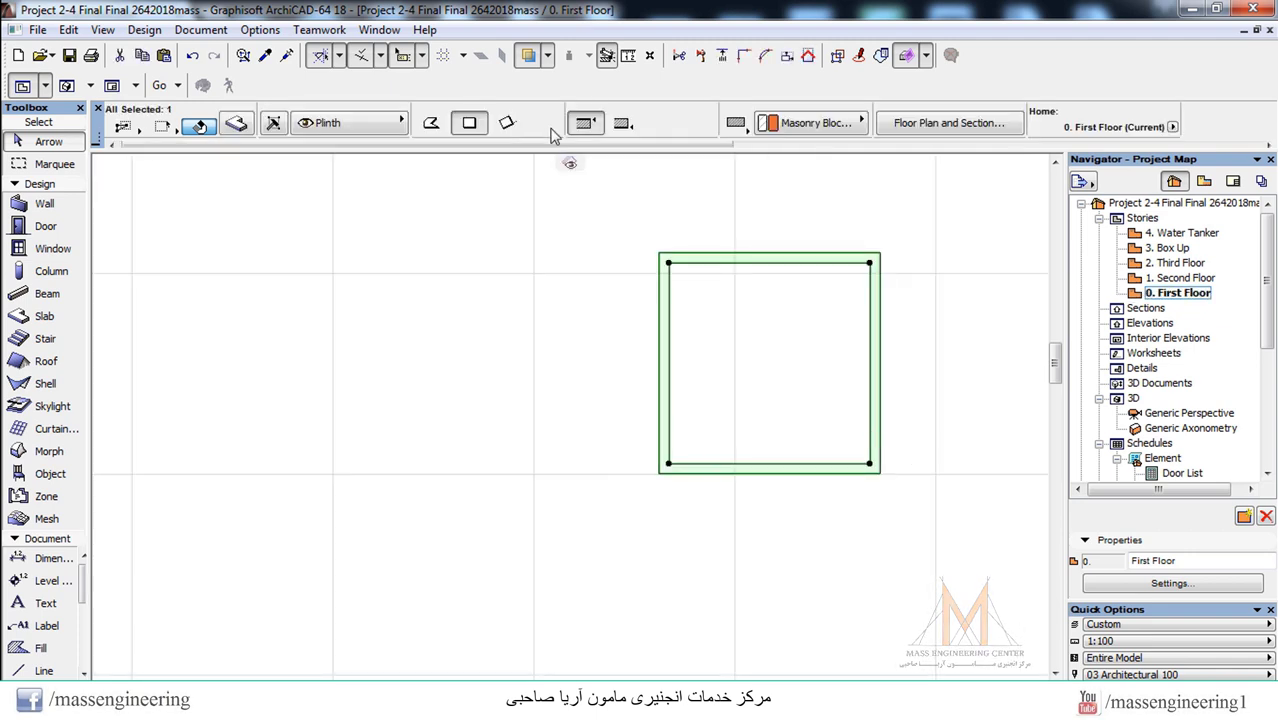
{"action": "left_click", "coordinate": [669, 263]}
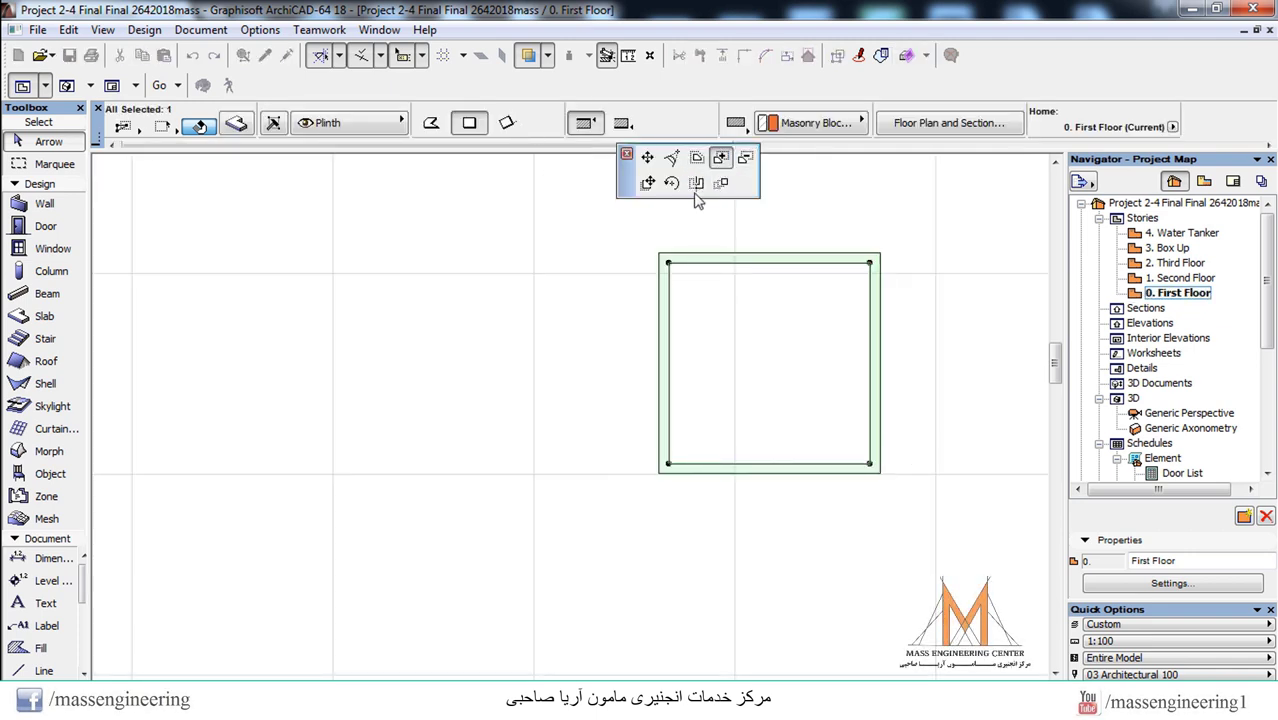
{"action": "left_click", "coordinate": [885, 495]}
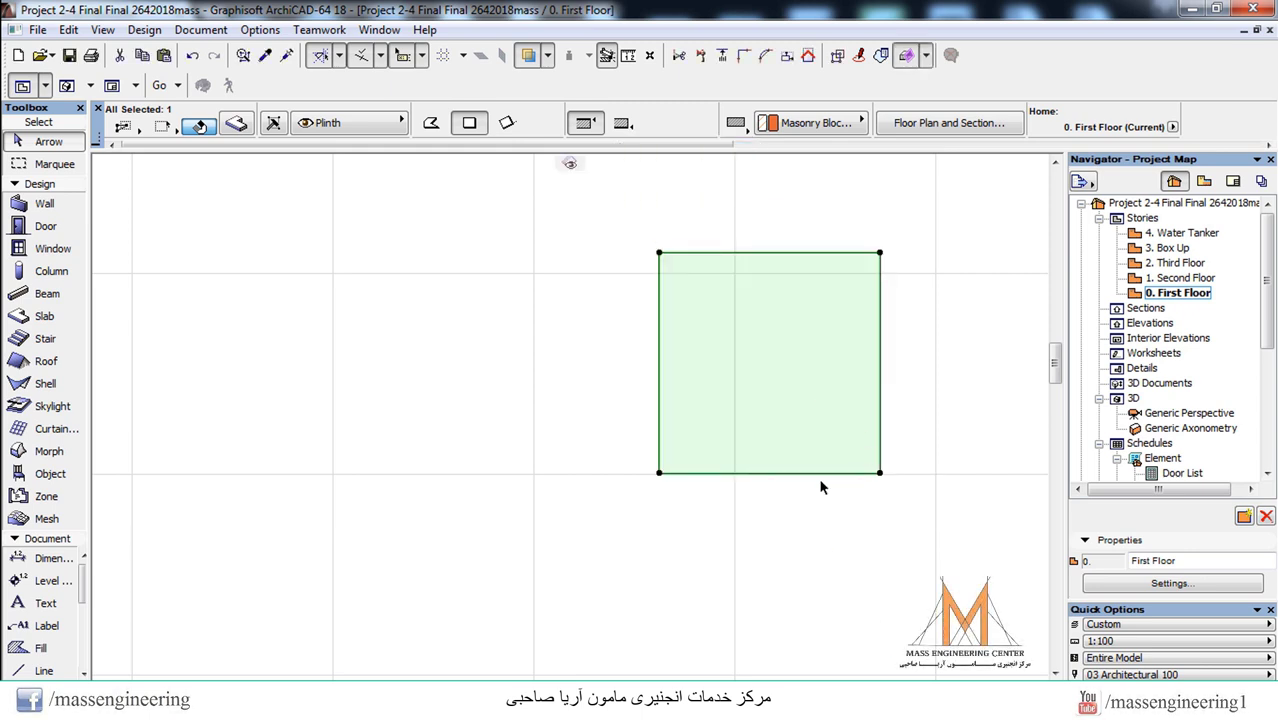
- Extend the slab downward with an added rectangle of the same width, and move the extended slab to the left
{"action": "left_click", "coordinate": [880, 472]}
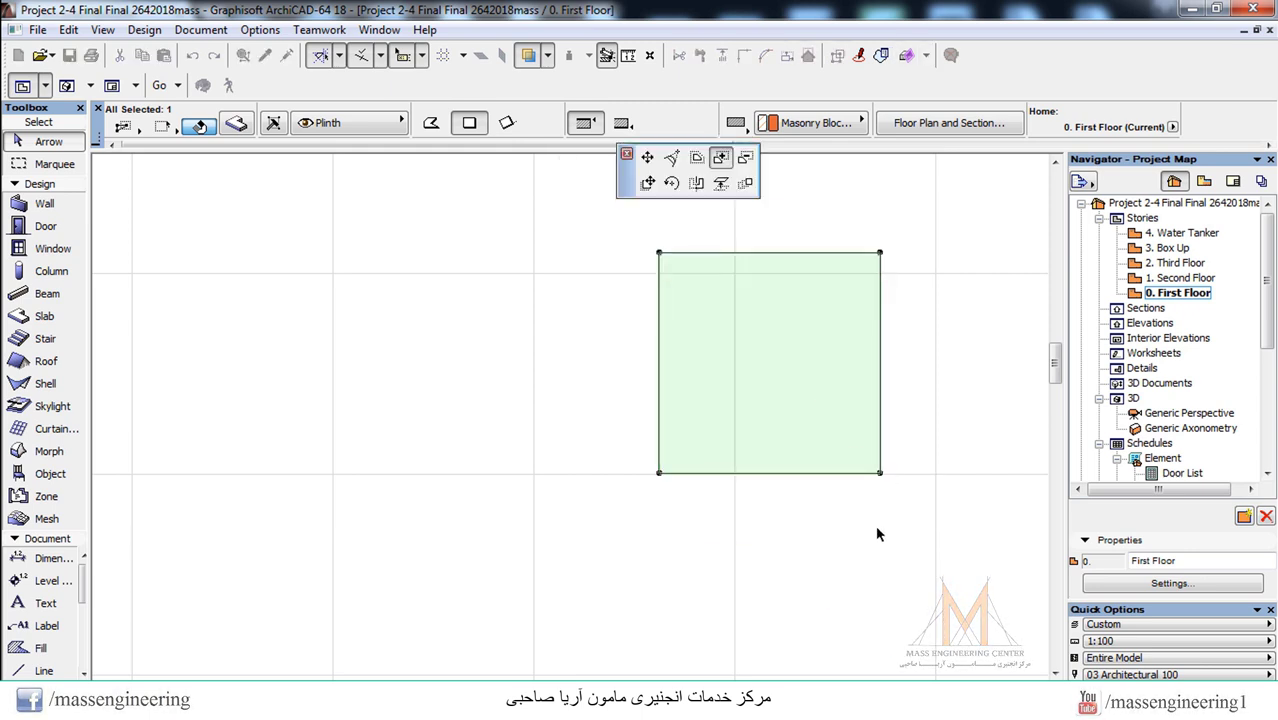
{"action": "left_click", "coordinate": [720, 158]}
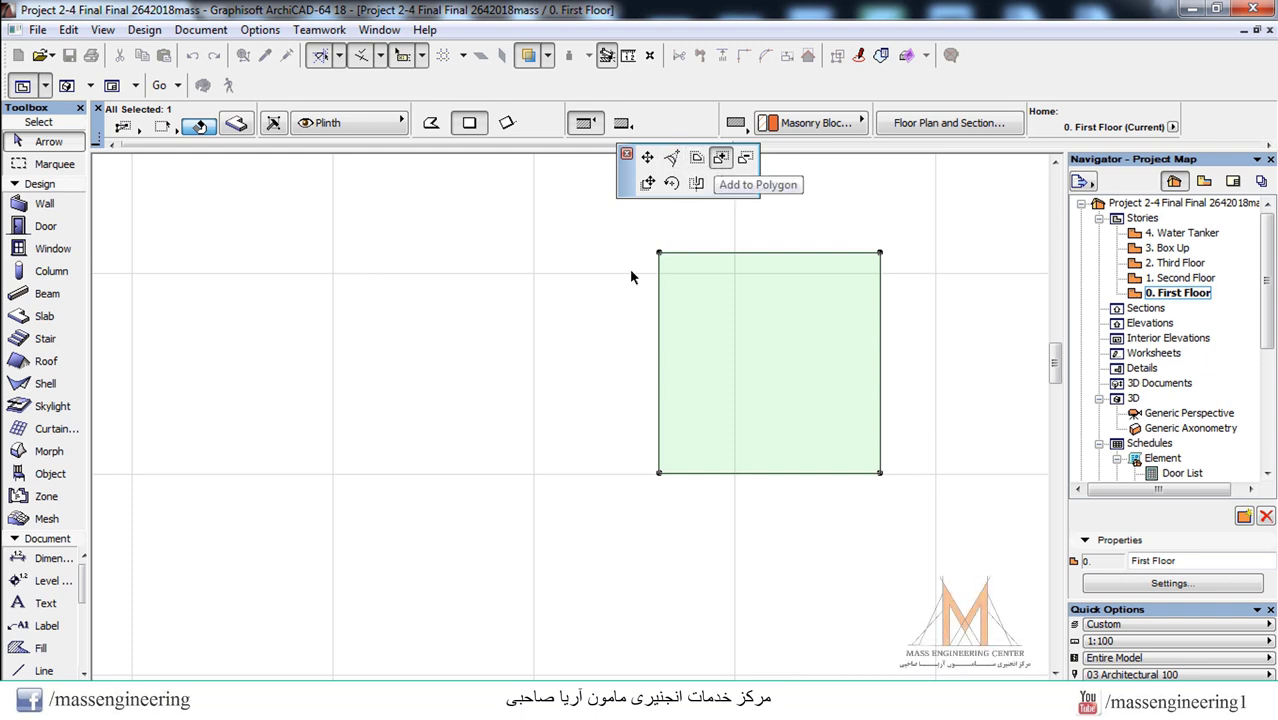
{"action": "left_click", "coordinate": [659, 473]}
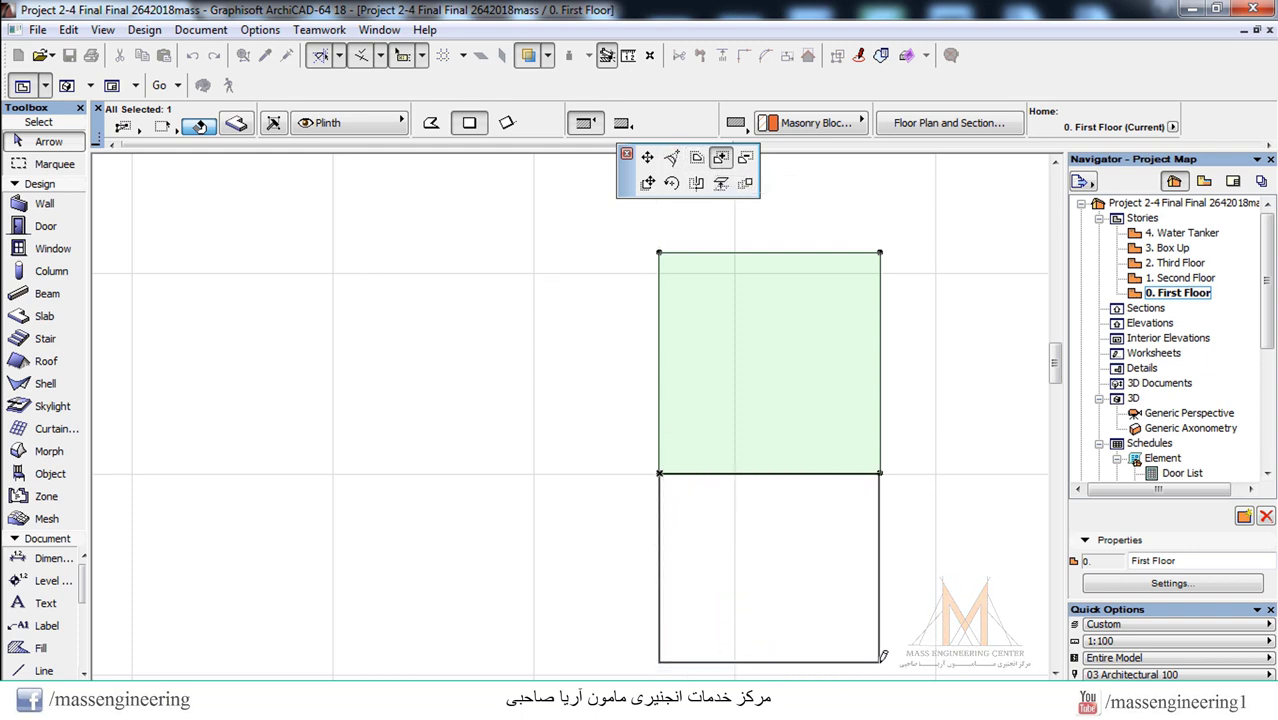
{"action": "left_click", "coordinate": [880, 662]}
{"action": "left_click_drag", "start_coordinate": [813, 452], "coordinate": [513, 440]}
{"action": "left_click", "coordinate": [165, 358]}
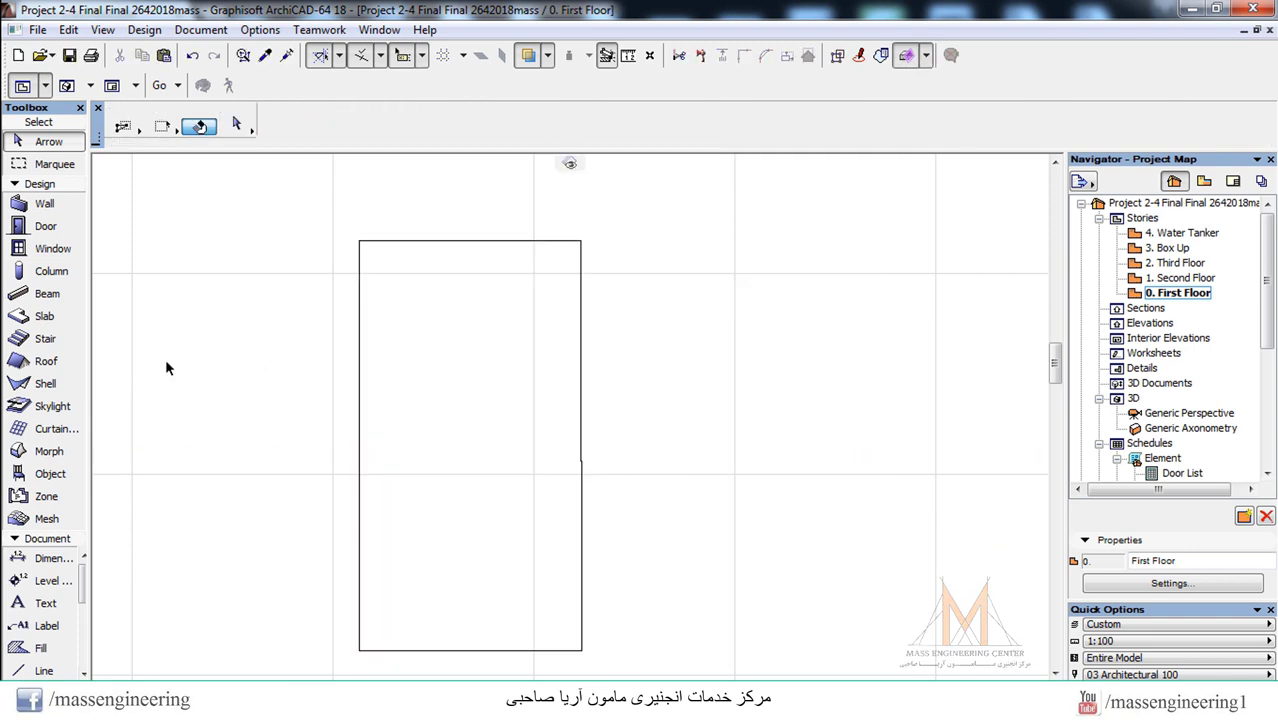
- Draw a circle with a radius of about 0.28 in the upper part of the slab
{"action": "left_click", "coordinate": [44, 671]}
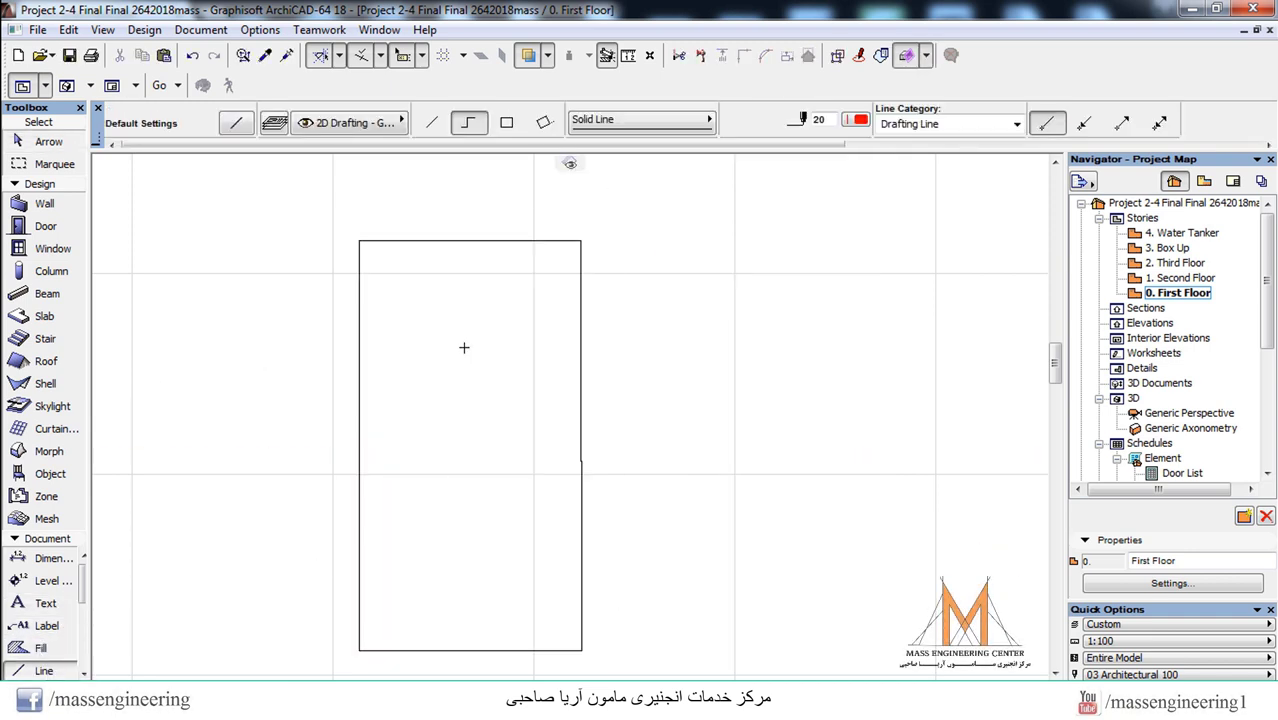
{"action": "scroll", "coordinate": [65, 606], "scroll_direction": "down", "scroll_amount": 1}
{"action": "left_click", "coordinate": [45, 648]}
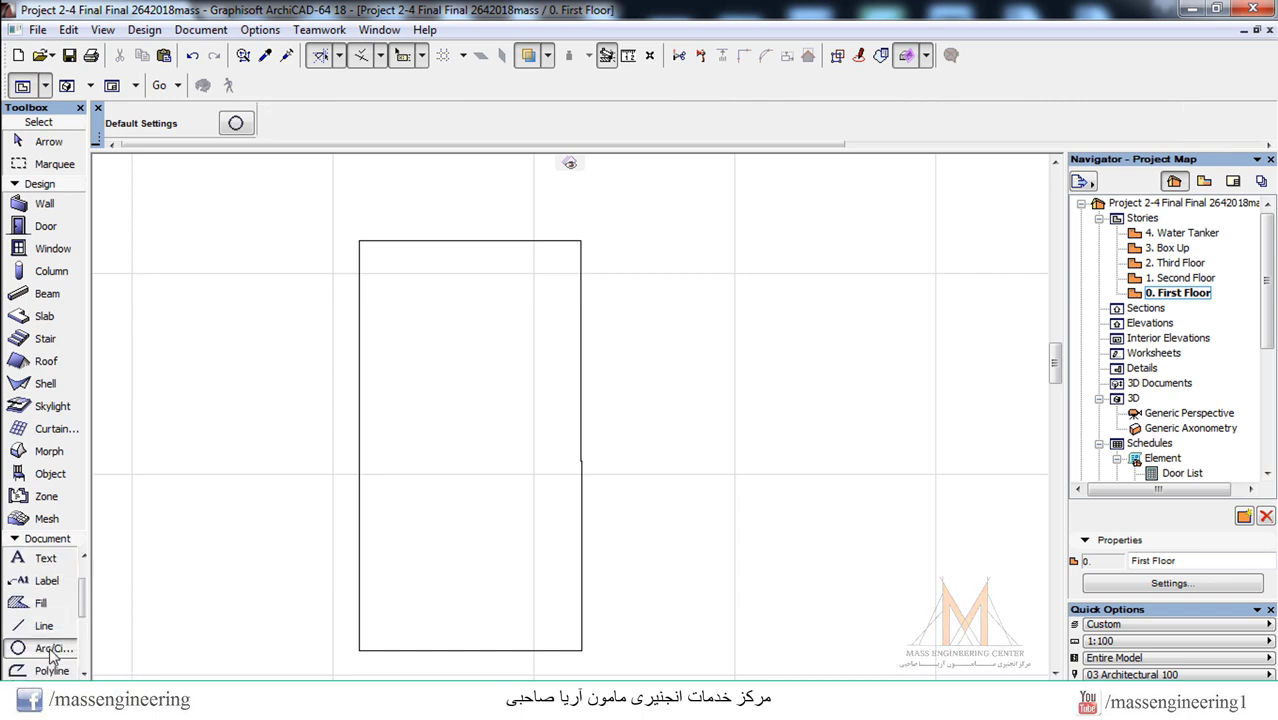
{"action": "left_click", "coordinate": [461, 318]}
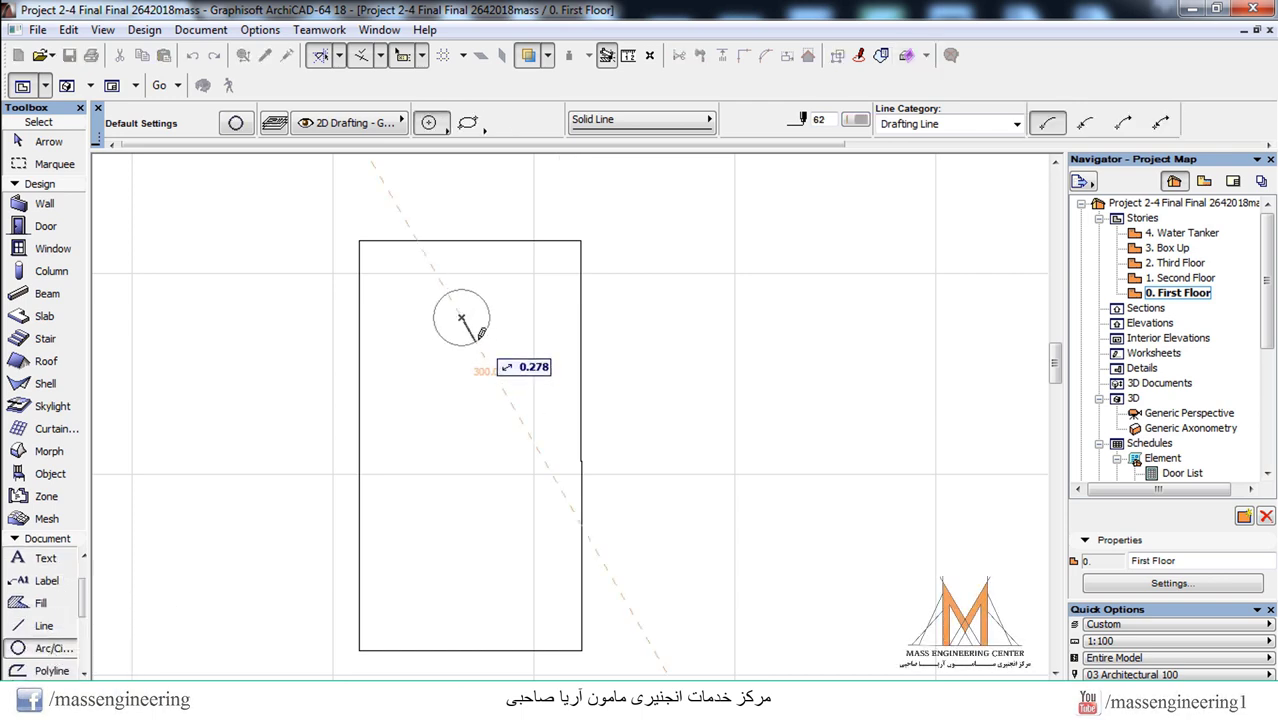
{"action": "left_click", "coordinate": [476, 342]}
{"action": "left_click", "coordinate": [476, 342]}
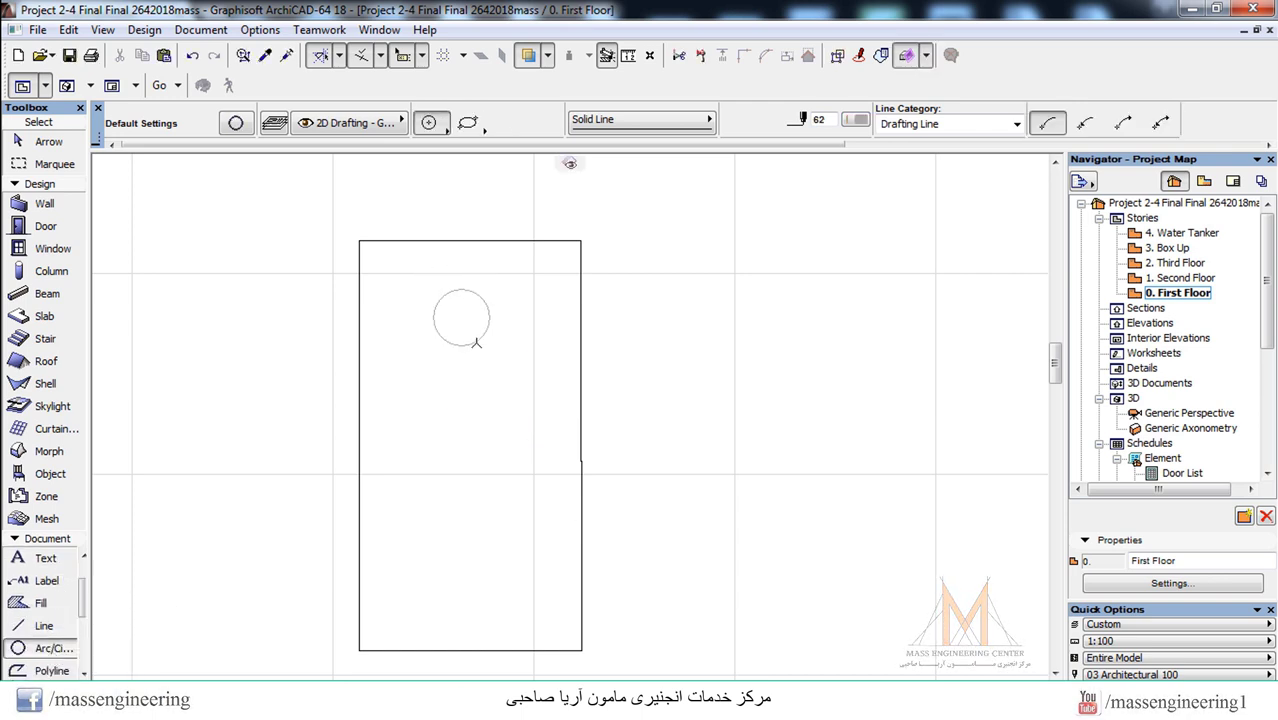
{"action": "key", "text": "Escape"}
- Cut a hole in the slab from the drawn circle using the Magic Wand
{"action": "scroll", "coordinate": [462, 323], "scroll_direction": "up", "scroll_amount": 1}
{"action": "left_click", "coordinate": [444, 431]}
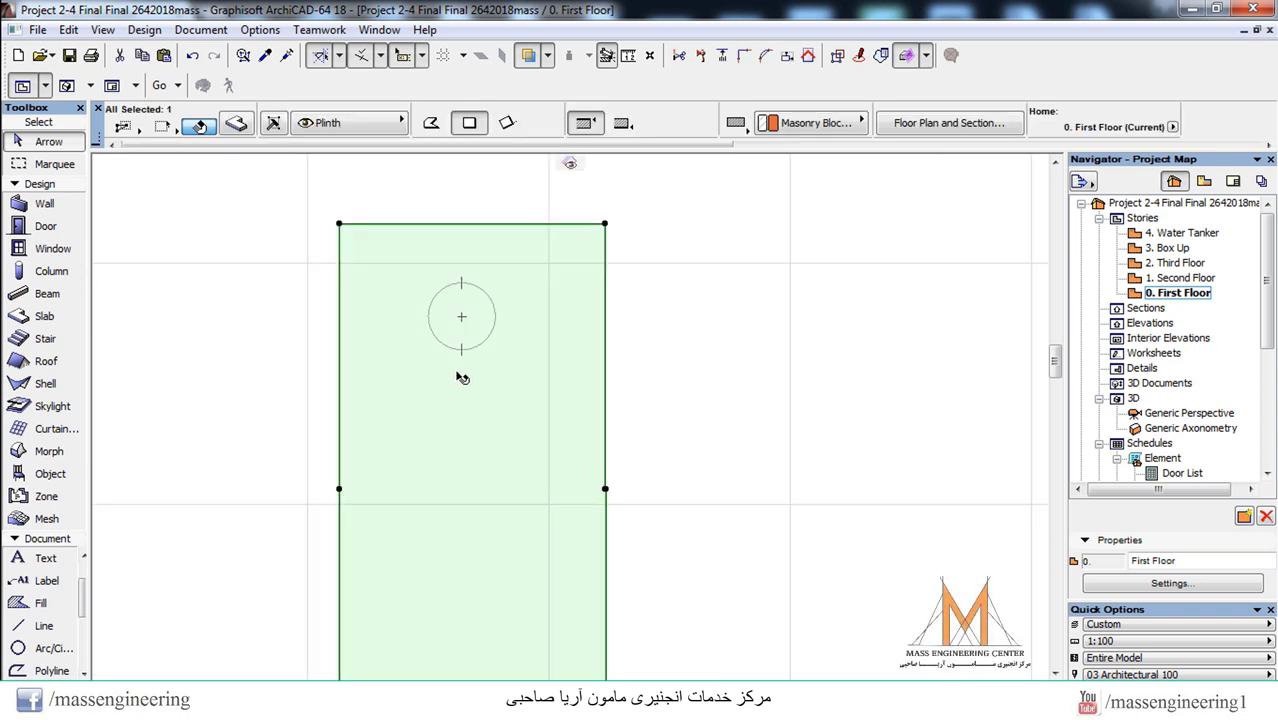
{"action": "left_click", "coordinate": [45, 316]}
{"action": "left_click", "coordinate": [450, 318]}
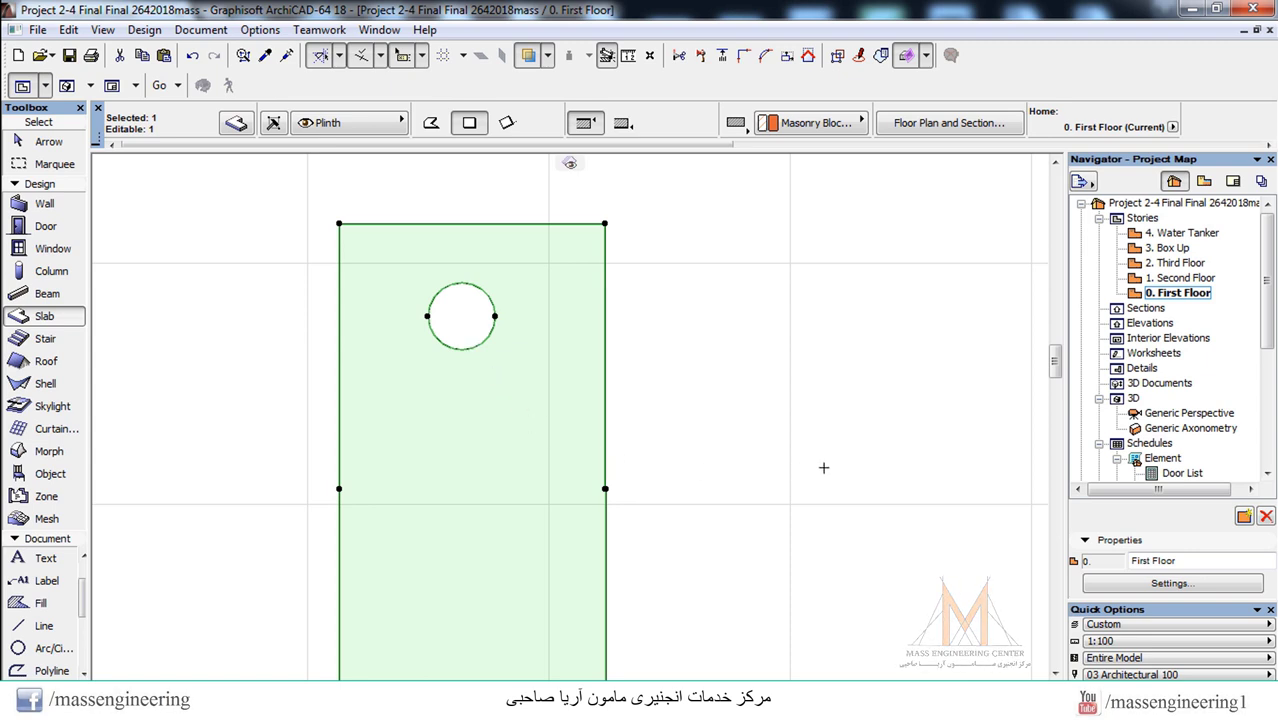
- Draw three more circles on the slab below the first hole, the smallest with a radius of about 0.18
{"action": "left_click", "coordinate": [50, 650]}
{"action": "key", "text": "Escape"}
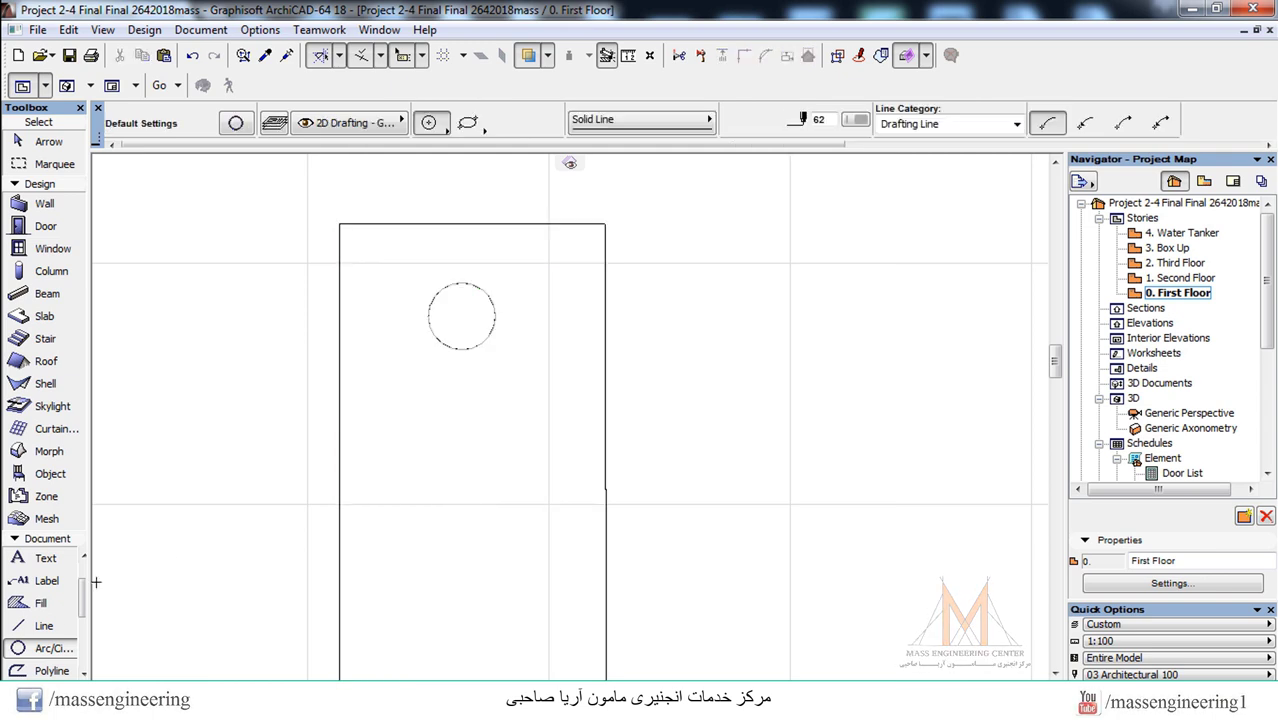
{"action": "left_click", "coordinate": [413, 397]}
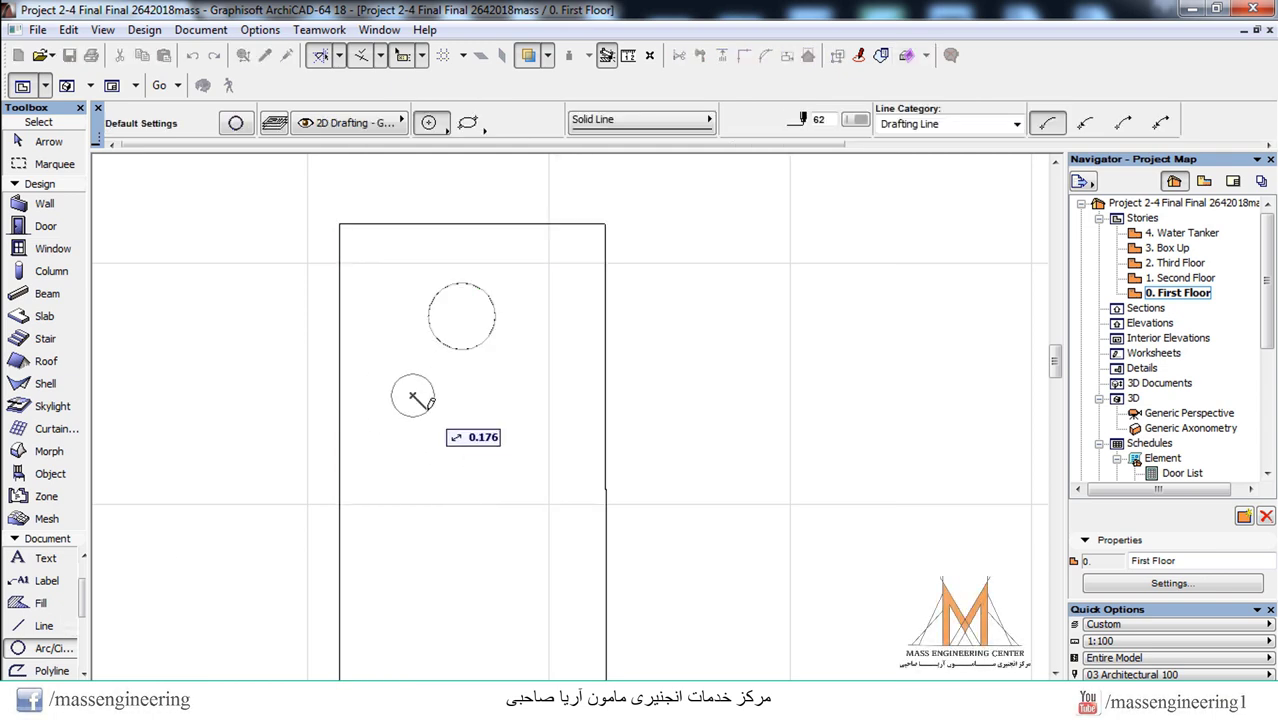
{"action": "left_click", "coordinate": [424, 400]}
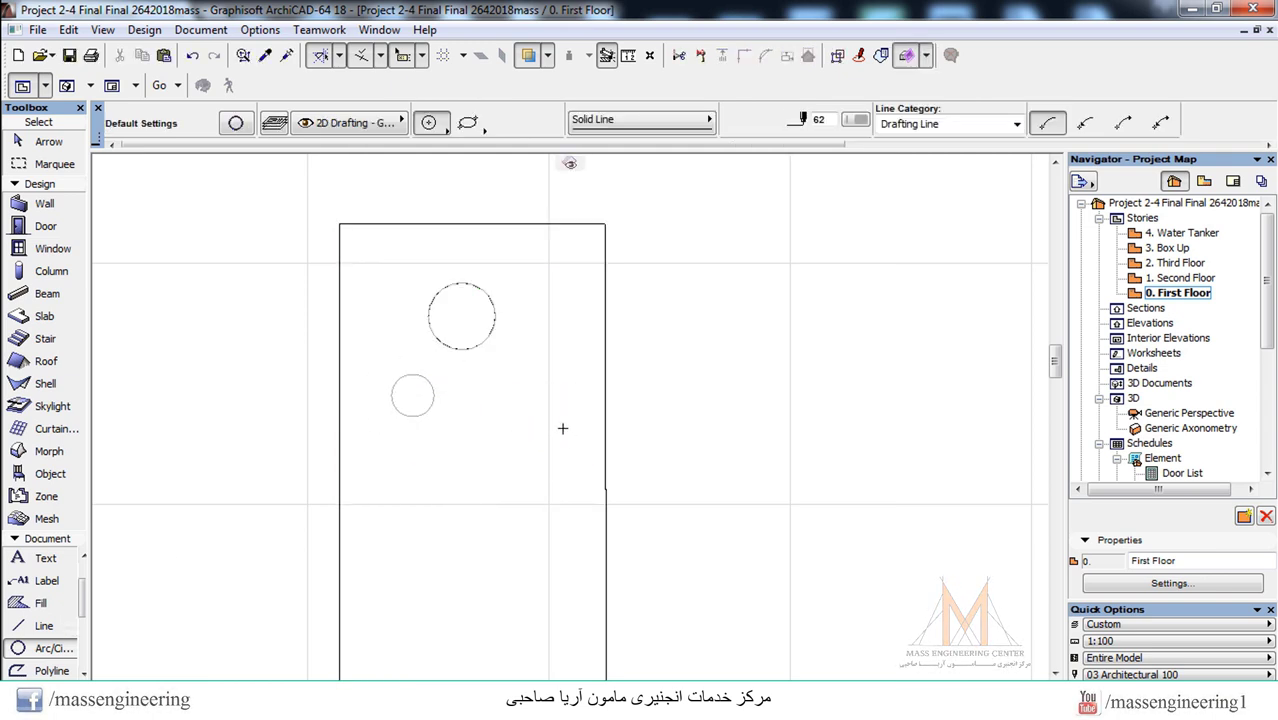
{"action": "left_click", "coordinate": [544, 419]}
{"action": "left_click", "coordinate": [532, 444]}
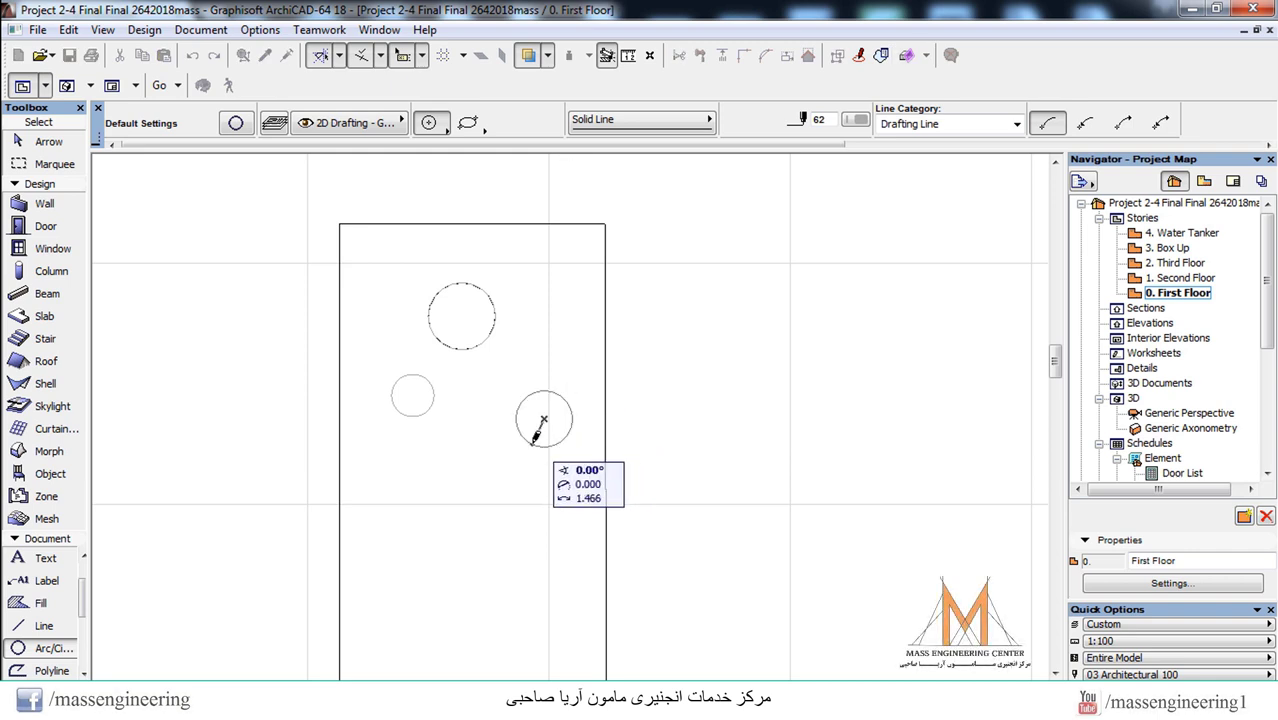
{"action": "left_click", "coordinate": [448, 509]}
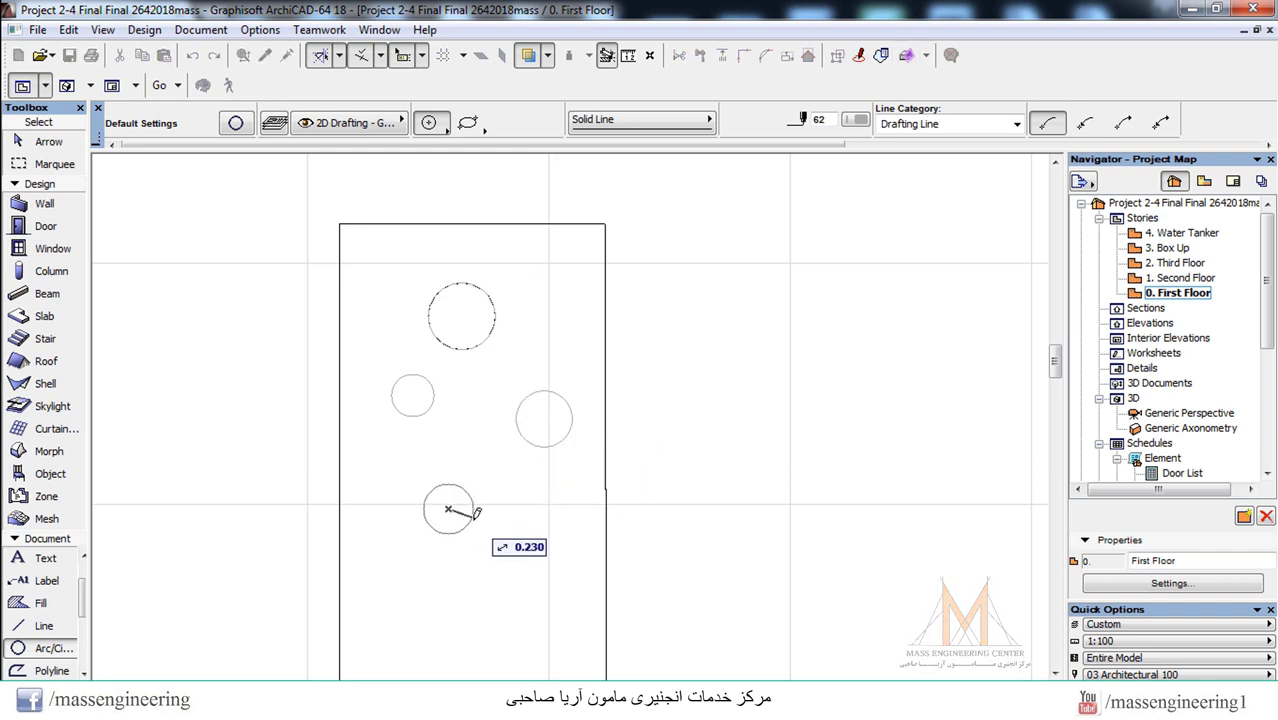
{"action": "left_click", "coordinate": [477, 508]}
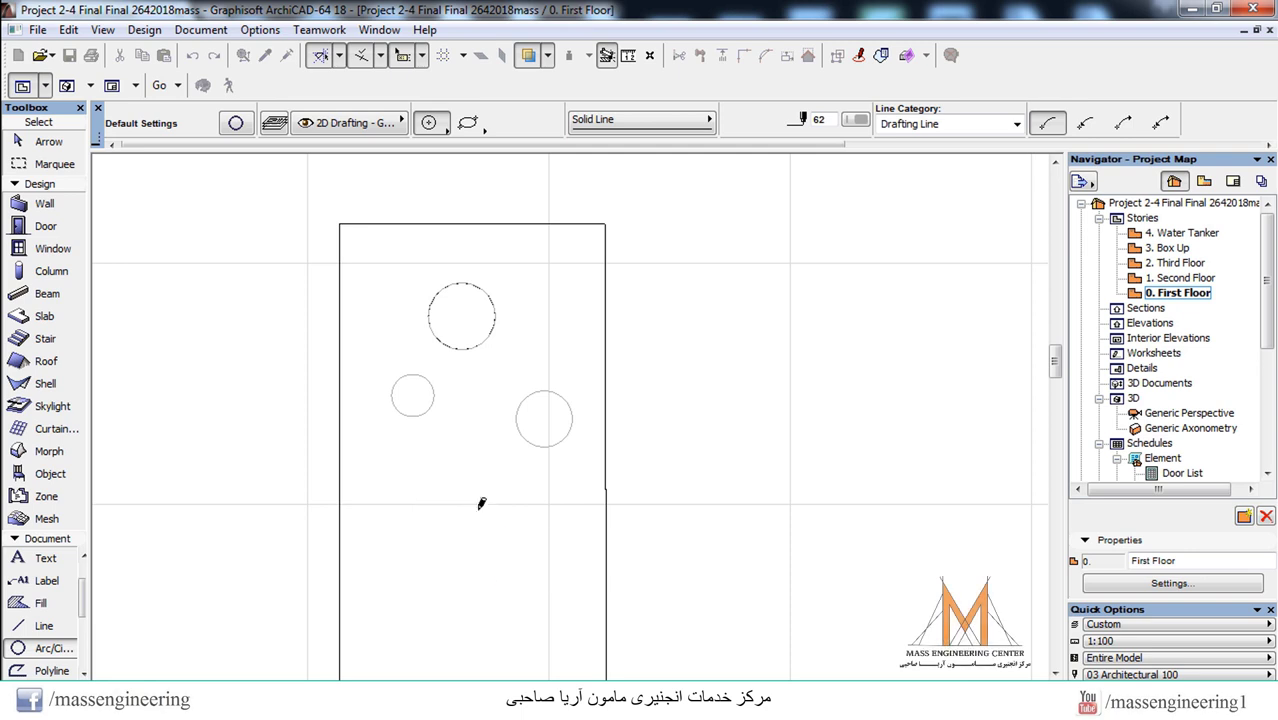
{"action": "key", "text": "Escape"}
- Cut three more holes in the slab from the remaining circles with the Magic Wand
{"action": "left_click", "coordinate": [406, 468]}
{"action": "left_click", "coordinate": [42, 318]}
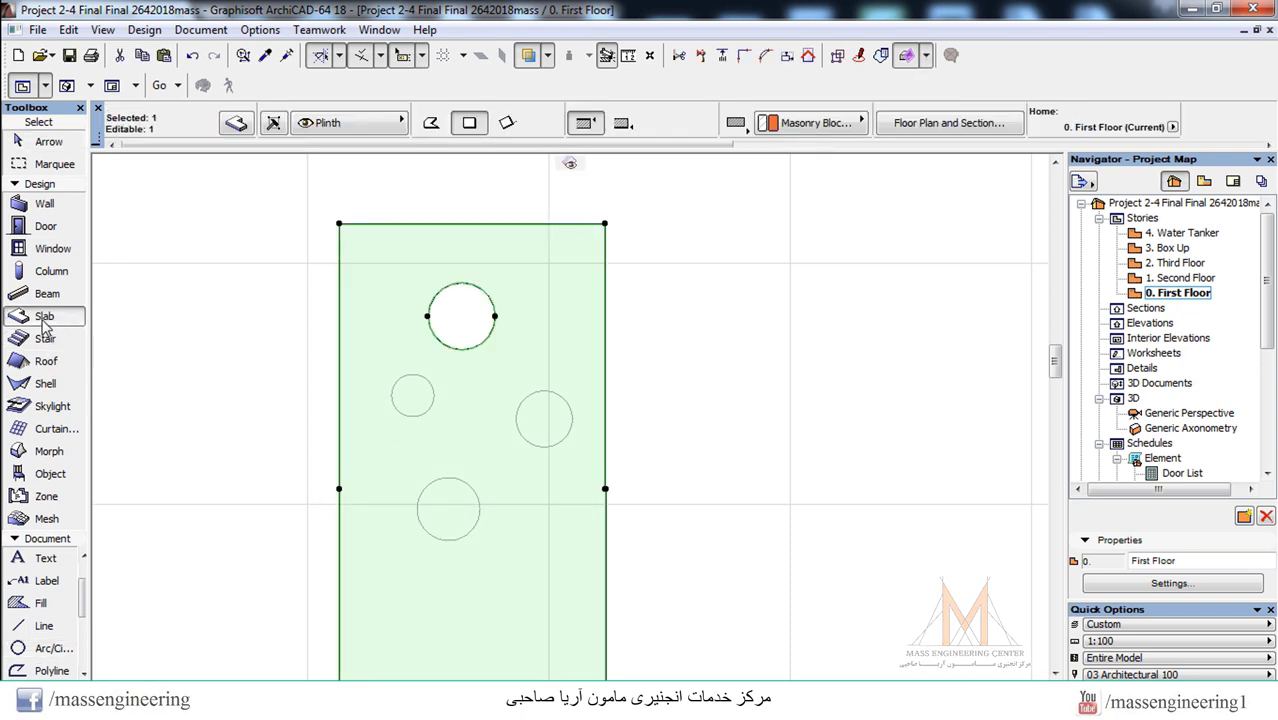
{"action": "left_click", "coordinate": [413, 393]}
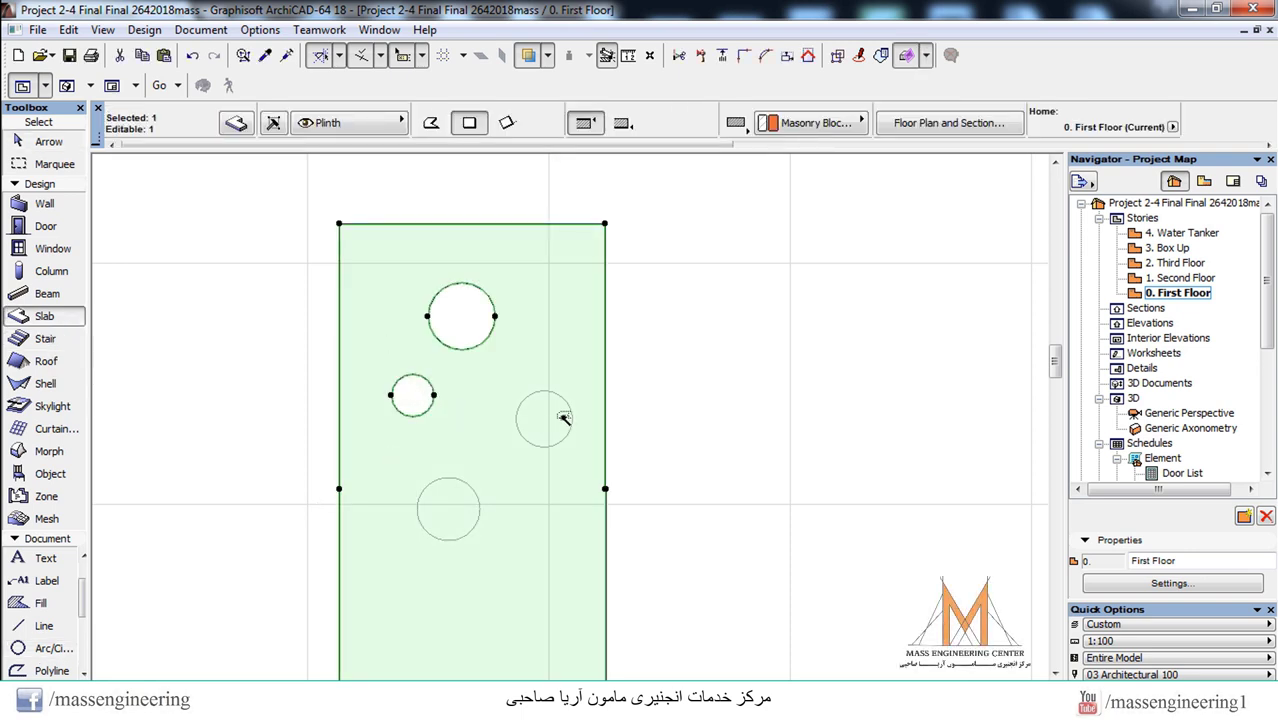
{"action": "left_click", "coordinate": [565, 417]}
{"action": "left_click", "coordinate": [479, 519]}
{"action": "key", "text": "Escape"}
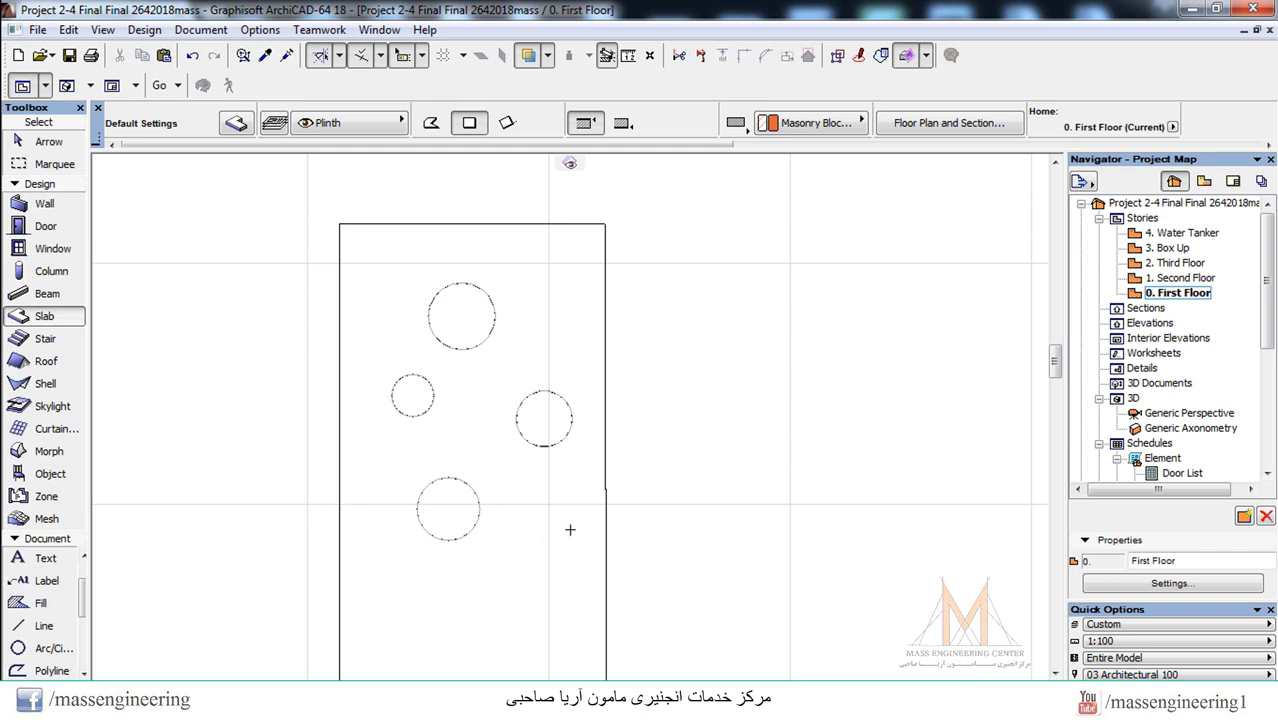
{"action": "key", "text": "Escape"}
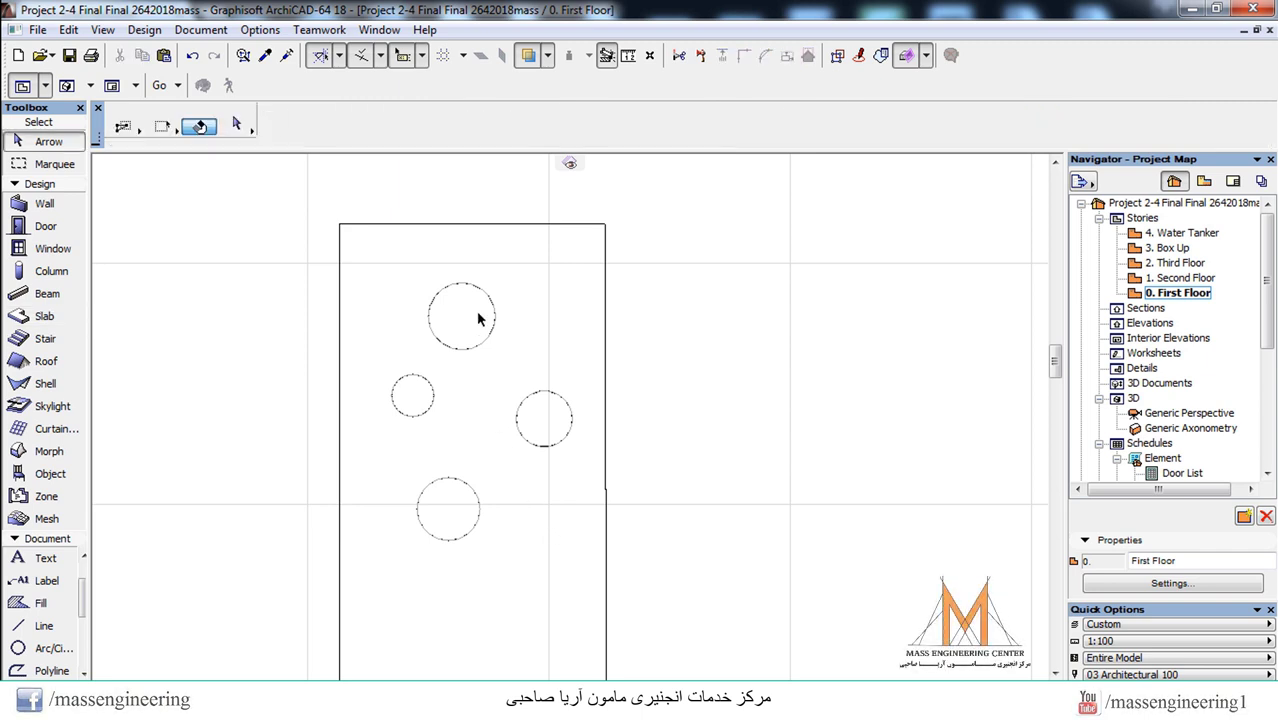
- Create a round slab inside each of the four circular holes with the Magic Wand
{"action": "left_click", "coordinate": [55, 317]}
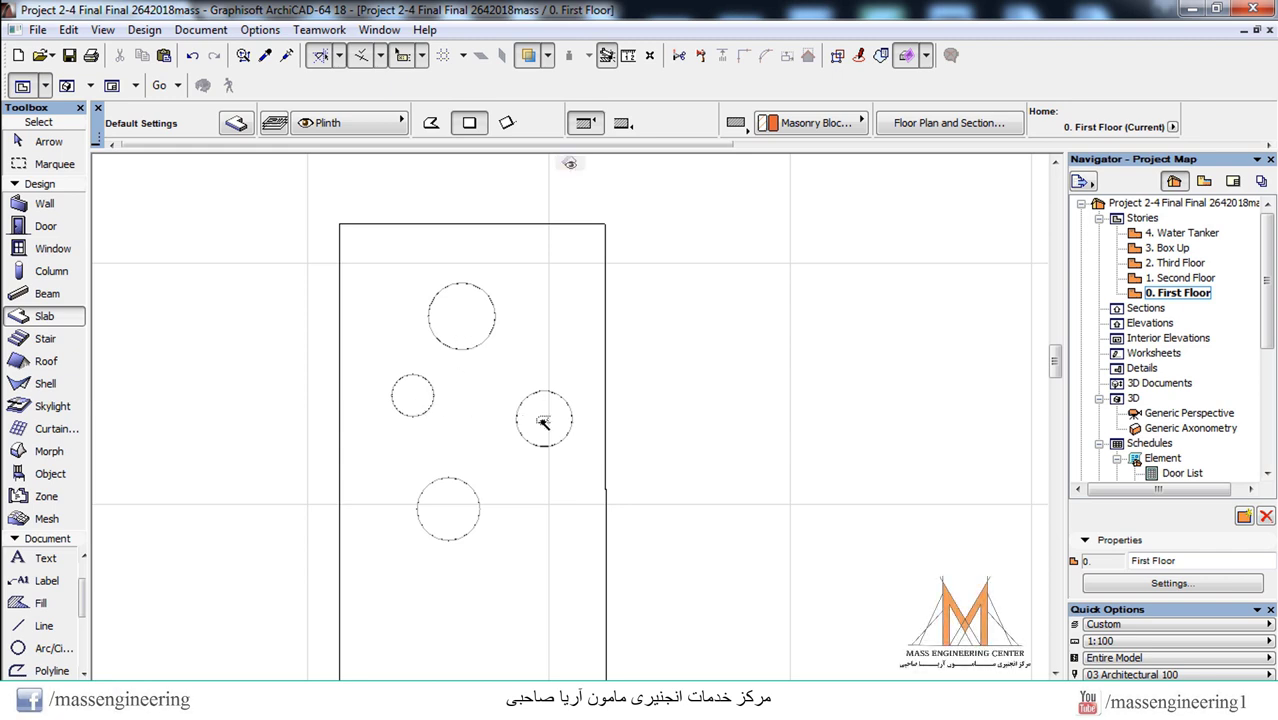
{"action": "left_click", "coordinate": [449, 510]}
{"action": "key", "text": "Escape"}
- Select the four round slabs and override all their surfaces with linked Glass - Blue
{"action": "left_click", "coordinate": [463, 317]}
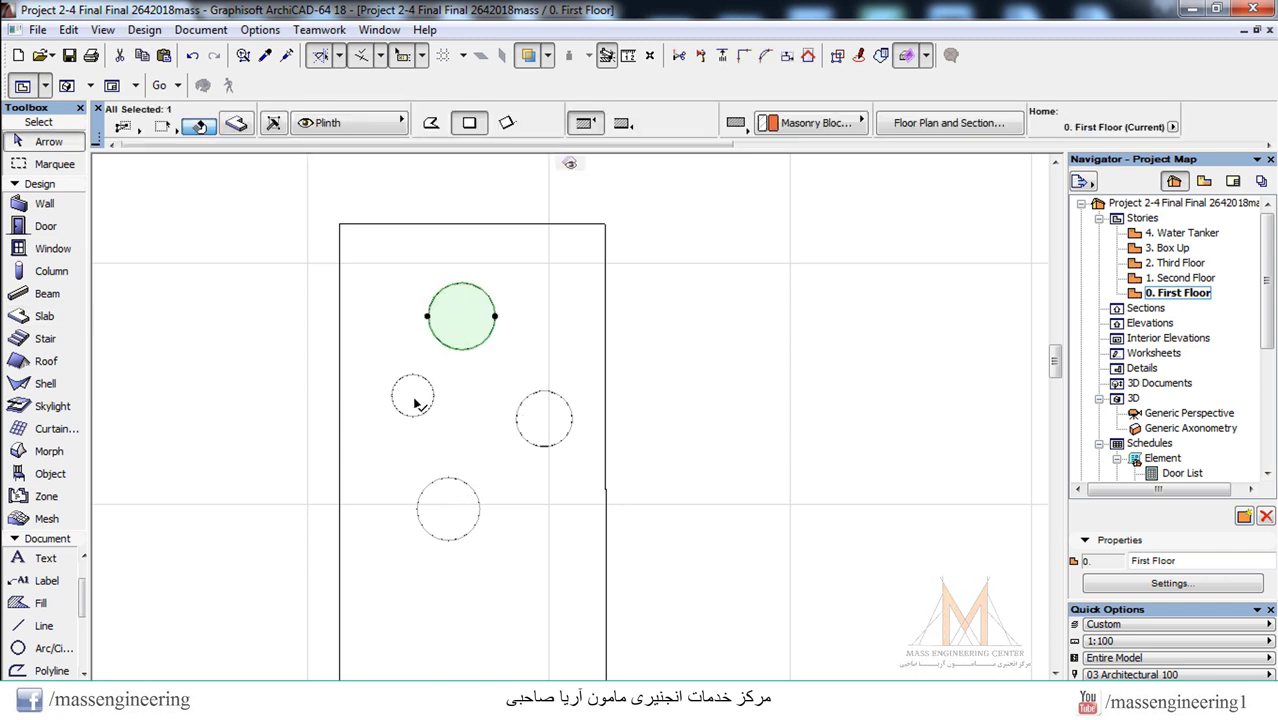
{"action": "left_click", "coordinate": [415, 400], "text": "shift"}
{"action": "left_click", "coordinate": [545, 419], "text": "shift"}
{"action": "left_click", "coordinate": [448, 508], "text": "shift"}
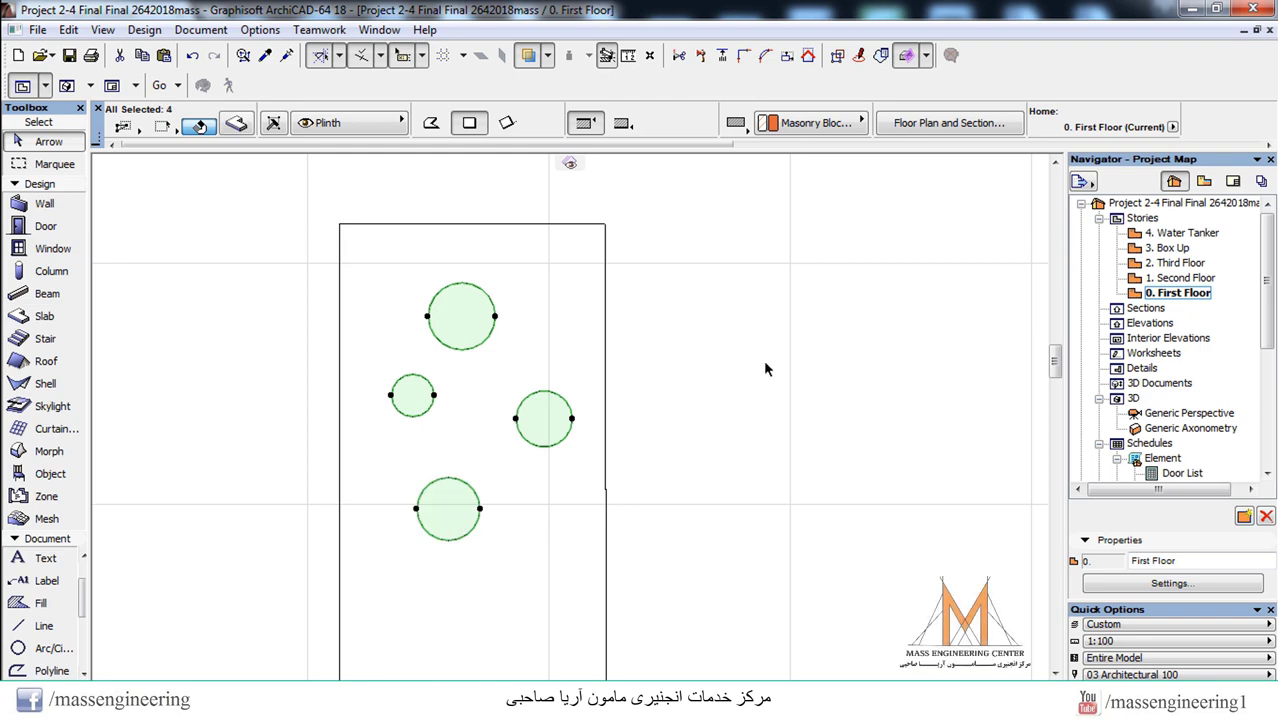
{"action": "right_click", "coordinate": [766, 284]}
{"action": "left_click", "coordinate": [790, 297]}
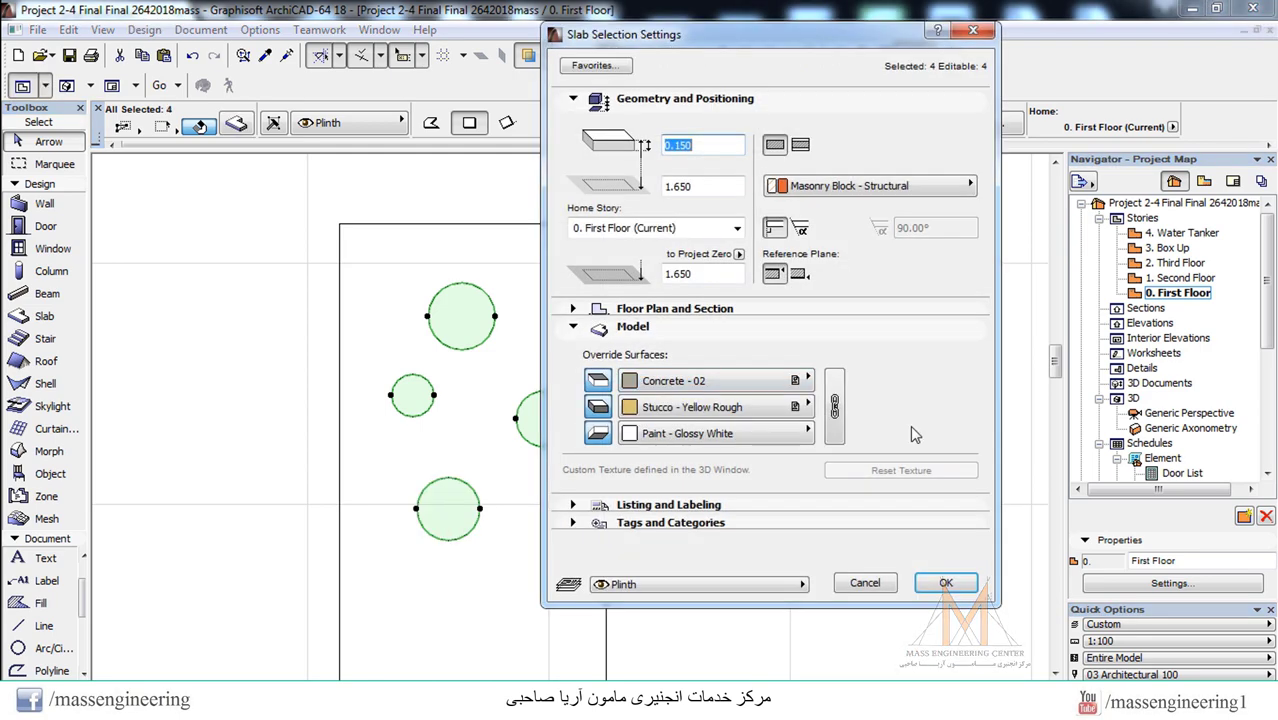
{"action": "left_click", "coordinate": [835, 406]}
{"action": "left_click", "coordinate": [715, 381]}
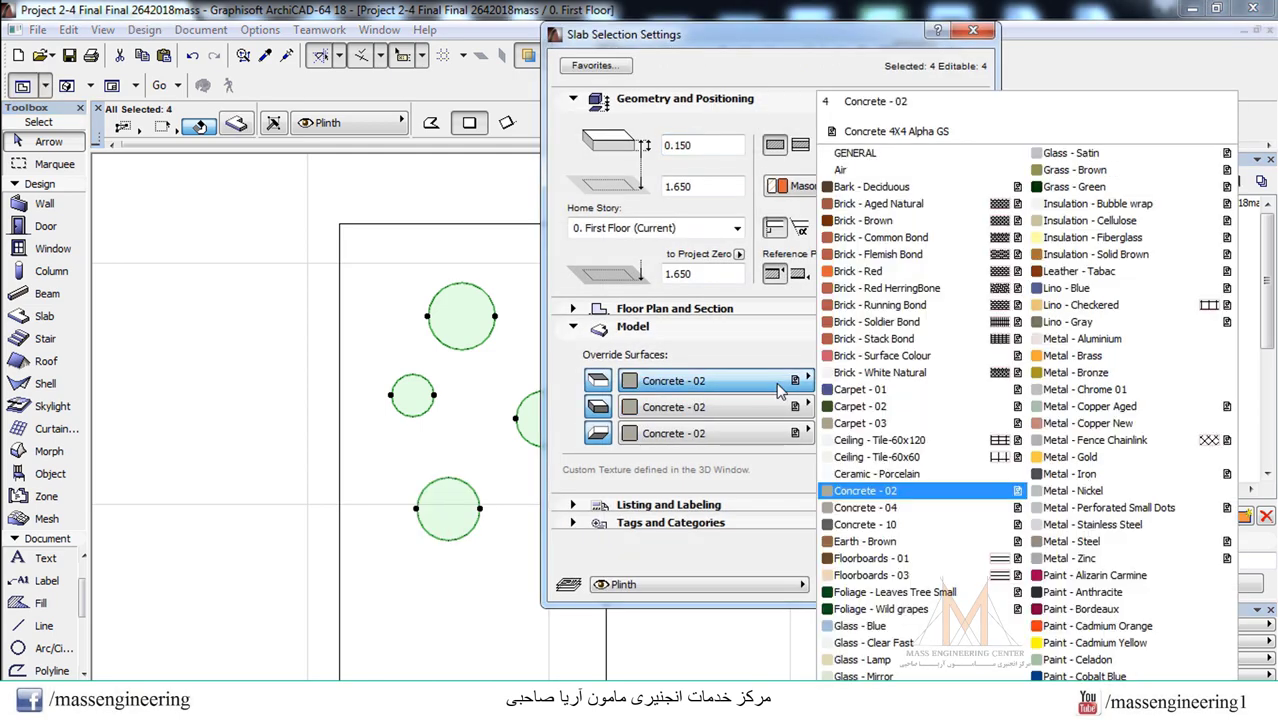
{"action": "left_click", "coordinate": [865, 626]}
{"action": "left_click", "coordinate": [945, 584]}
{"action": "left_click", "coordinate": [742, 357]}
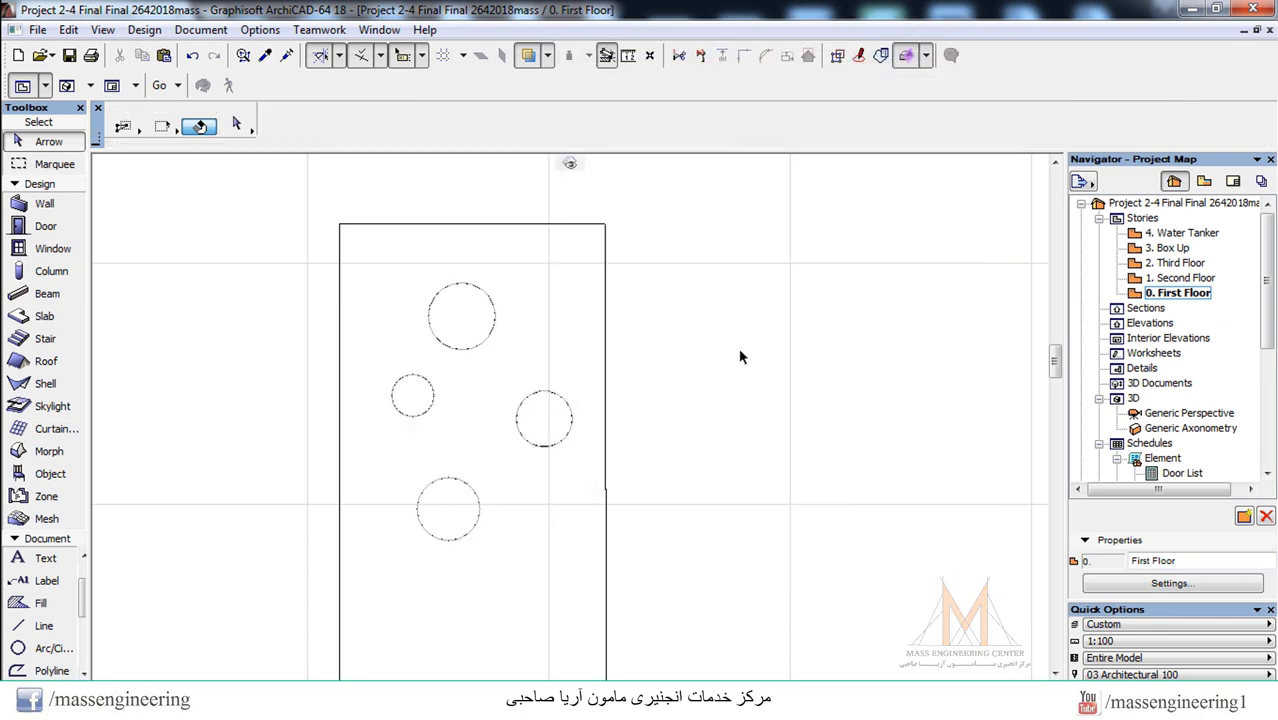
- Examine the slab with its four round glass panels from above in the 3D view
{"action": "key", "text": "F3"}
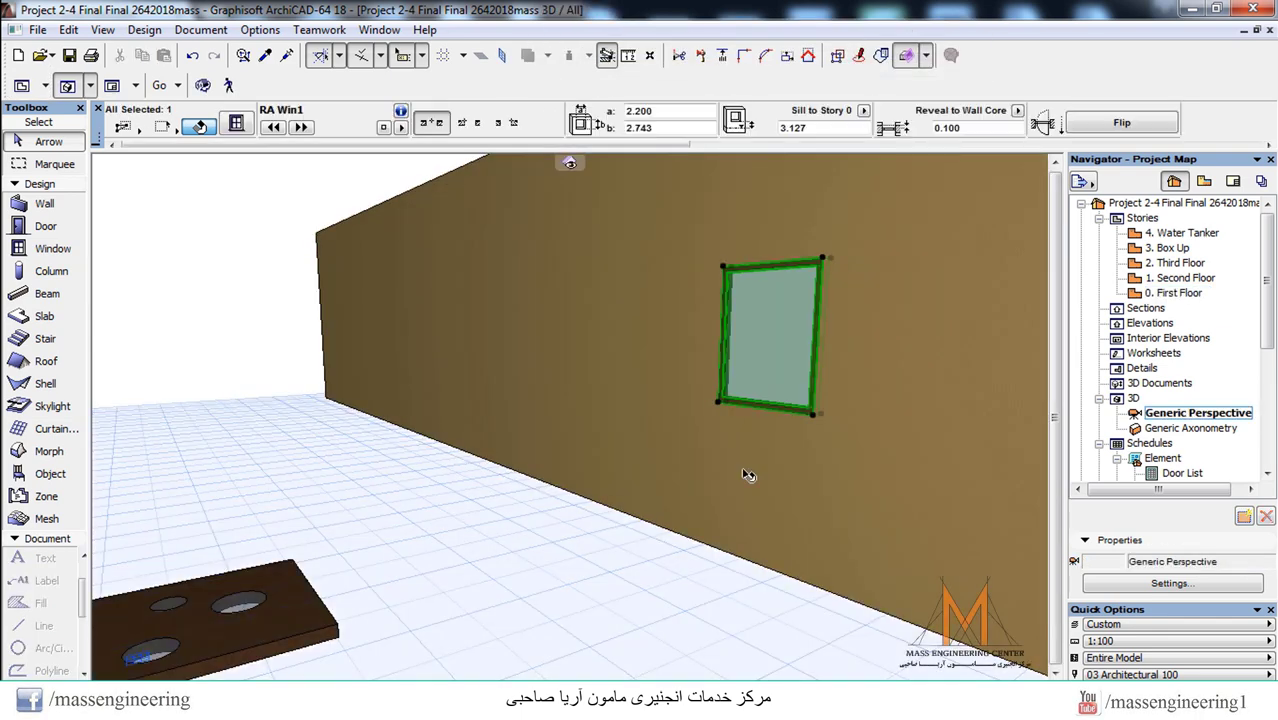
{"action": "middle_click_drag", "start_coordinate": [736, 348], "coordinate": [507, 425], "text": "shift"}
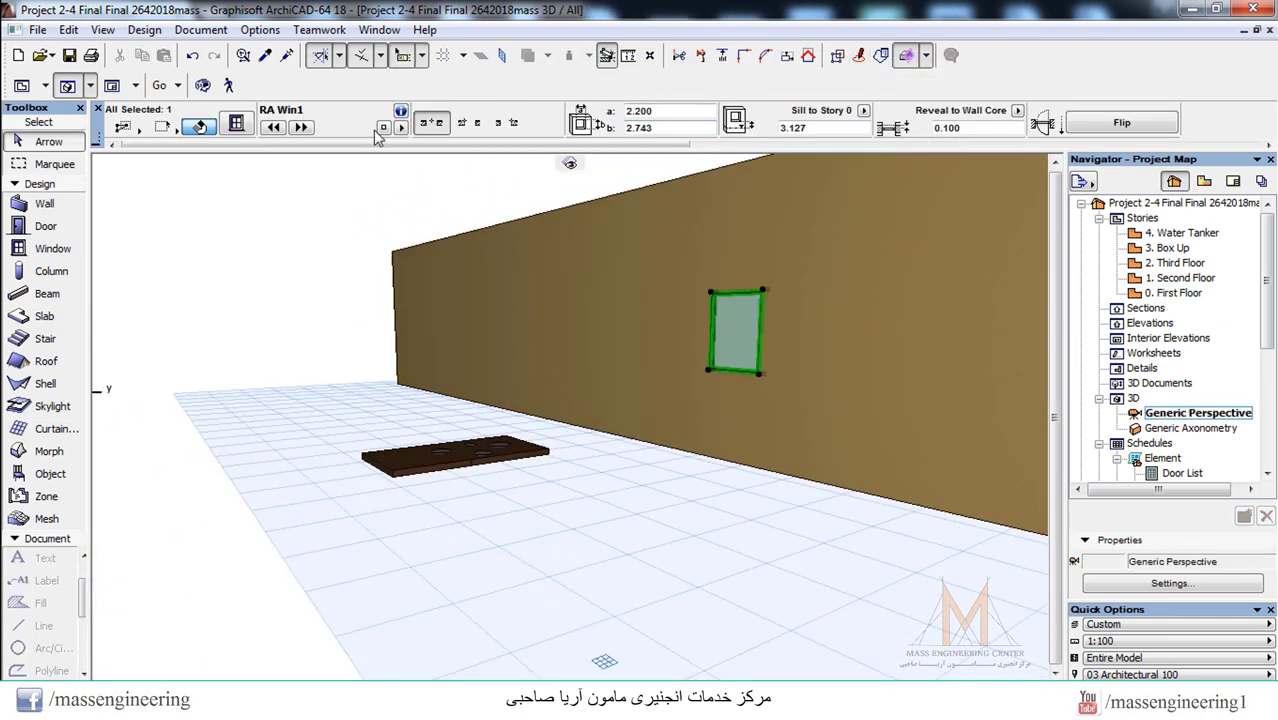
{"action": "left_click", "coordinate": [203, 86]}
{"action": "left_click_drag", "start_coordinate": [305, 314], "coordinate": [562, 598]}
{"action": "scroll", "coordinate": [565, 596], "scroll_direction": "up", "scroll_amount": 1}
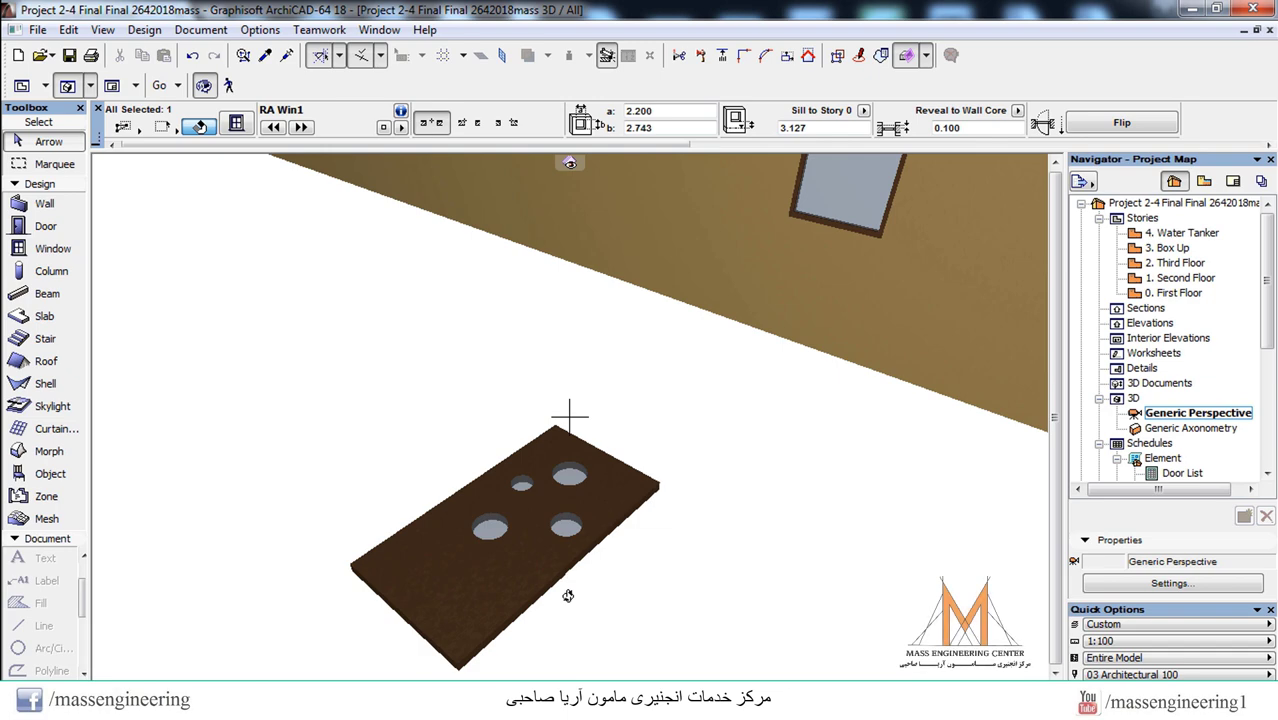
- Save the walnut slab with its four glass panels as a door named RA D1 in the Embedded Library
{"action": "key", "text": "F2"}
{"action": "scroll", "coordinate": [569, 368], "scroll_direction": "down", "scroll_amount": 4}
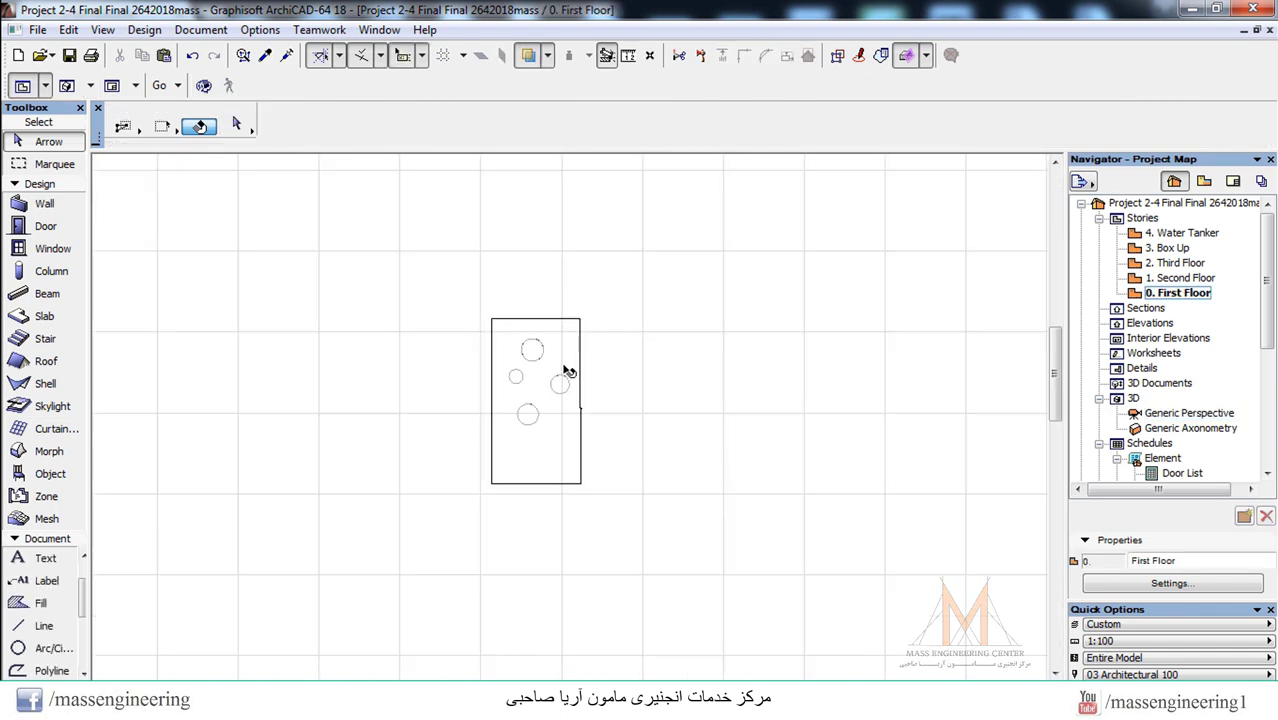
{"action": "left_click_drag", "start_coordinate": [628, 302], "coordinate": [419, 519]}
{"action": "left_click", "coordinate": [37, 29]}
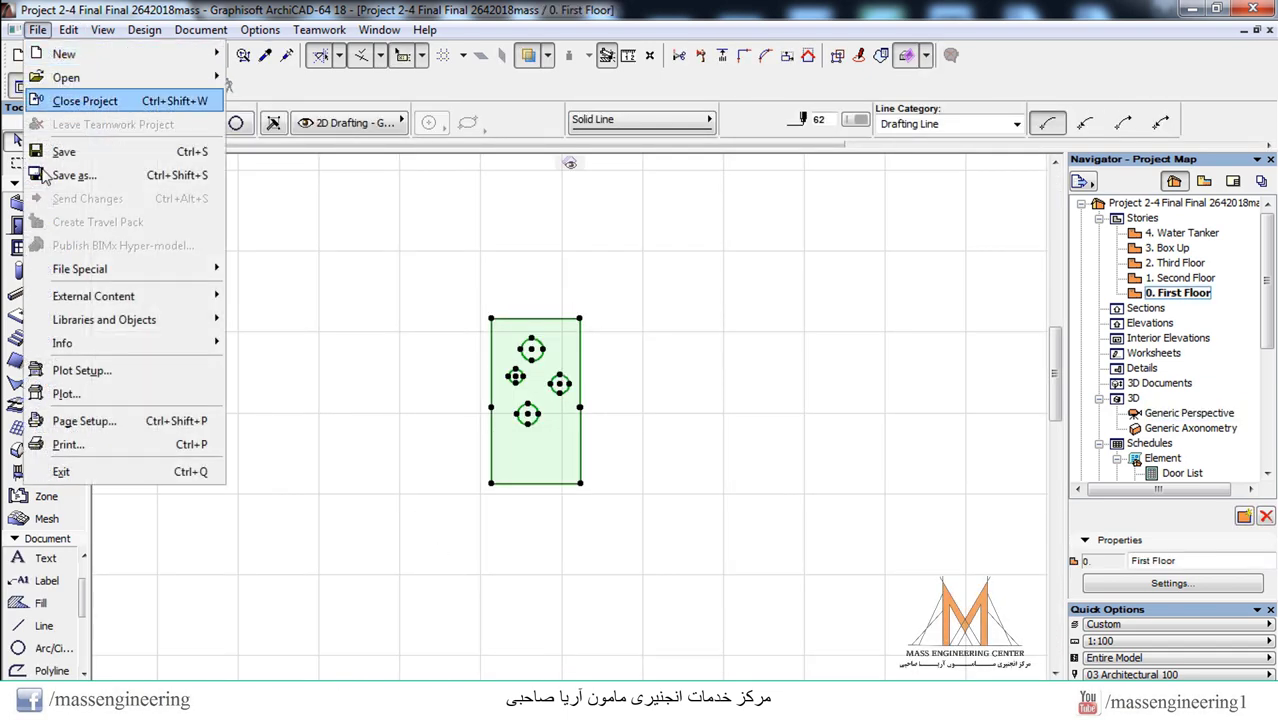
{"action": "mouse_move", "coordinate": [95, 320]}
{"action": "mouse_move", "coordinate": [340, 467]}
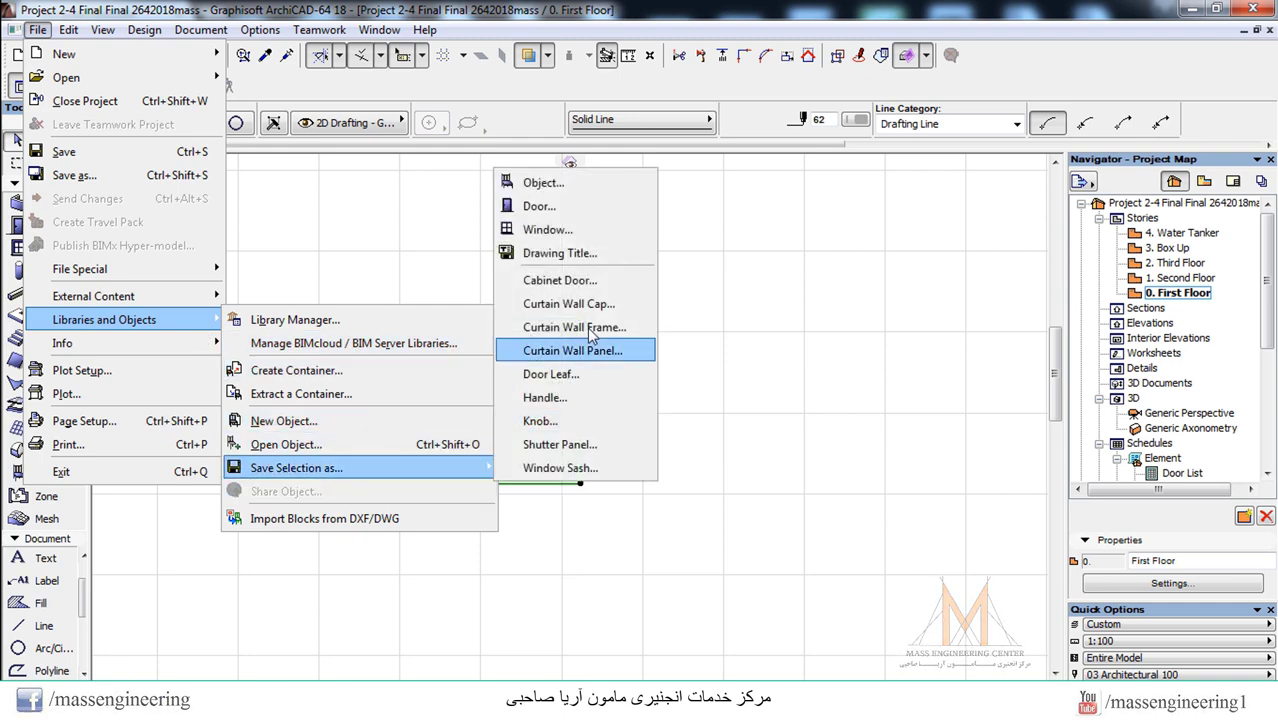
{"action": "left_click", "coordinate": [540, 206]}
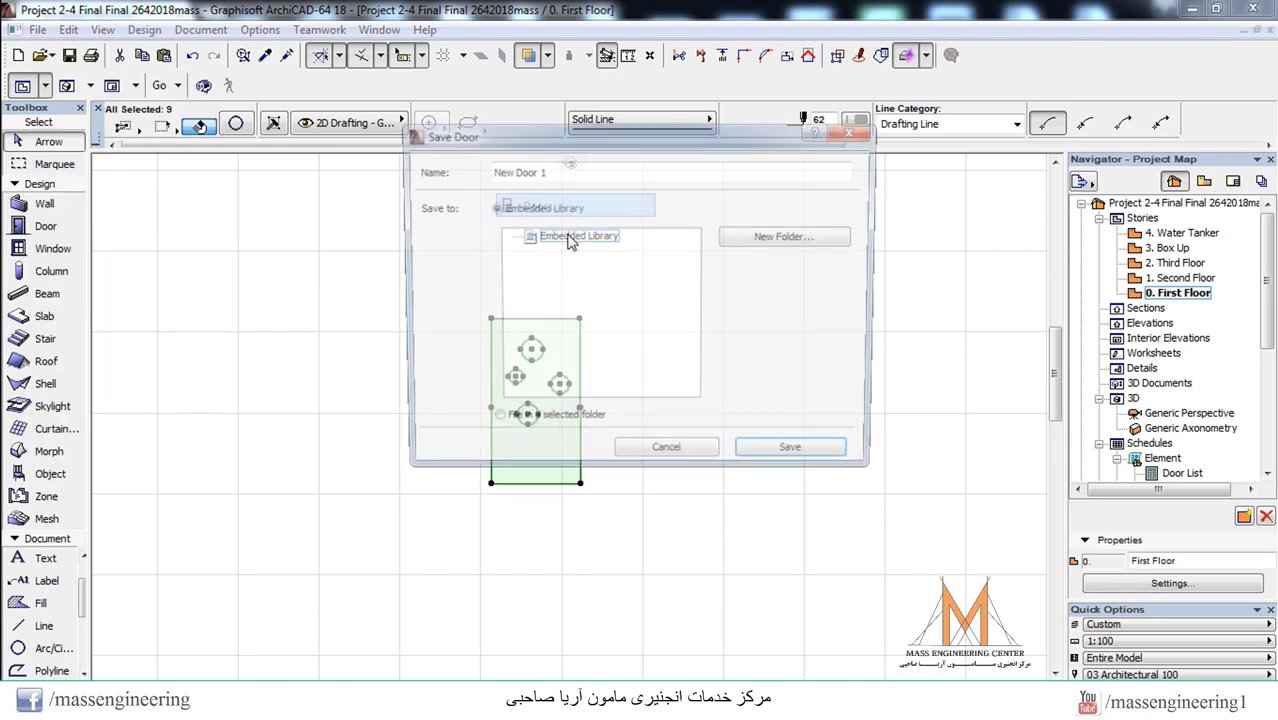
{"action": "triple_click", "coordinate": [569, 166]}
{"action": "type", "text": "RA D1"}
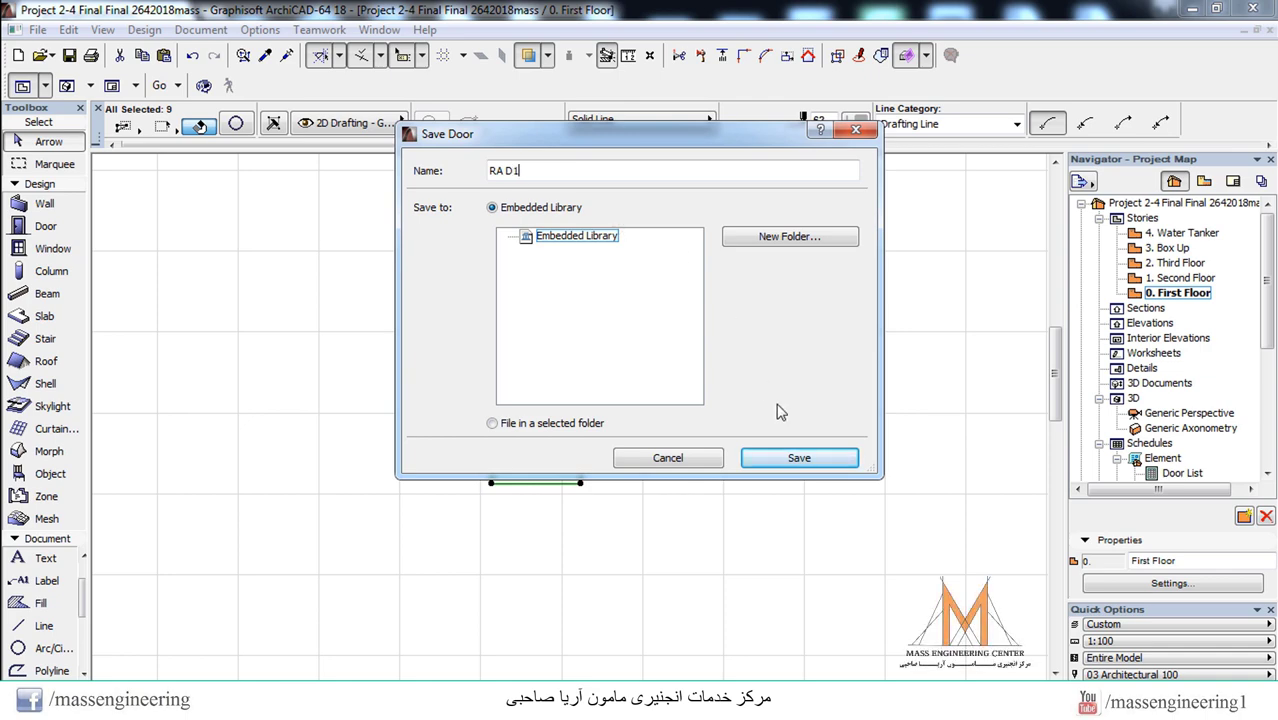
{"action": "left_click", "coordinate": [800, 457]}
{"action": "left_click", "coordinate": [828, 488]}
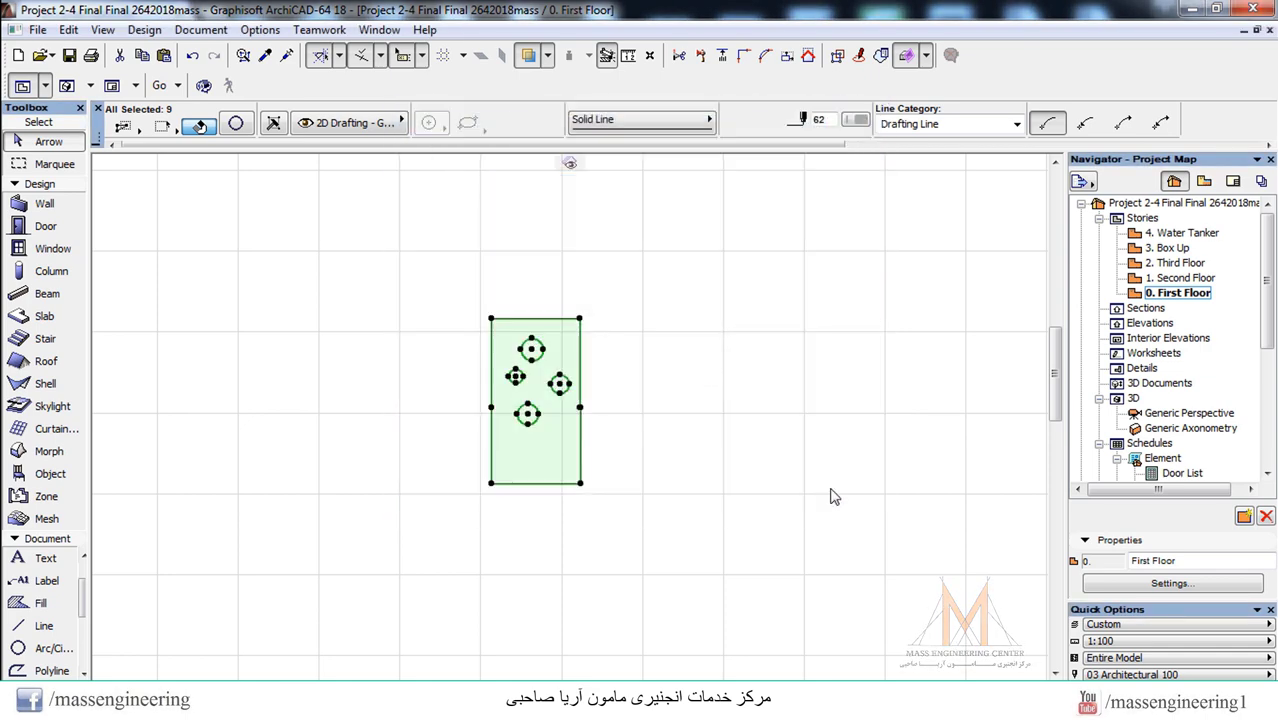
- Set RA D1 from the Embedded Library as the default door
{"action": "scroll", "coordinate": [589, 485], "scroll_direction": "down", "scroll_amount": 5}
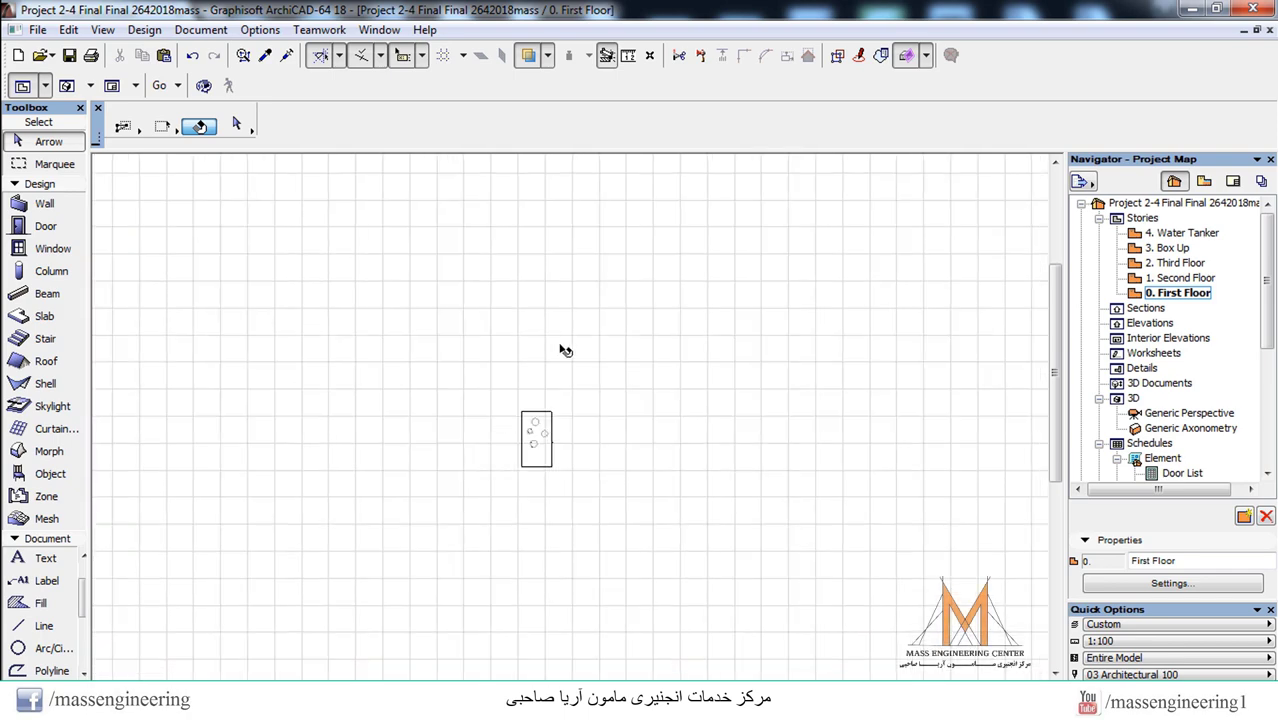
{"action": "scroll", "coordinate": [650, 292], "scroll_direction": "up", "scroll_amount": 3}
{"action": "scroll", "coordinate": [667, 294], "scroll_direction": "up", "scroll_amount": 1}
{"action": "left_click", "coordinate": [44, 230]}
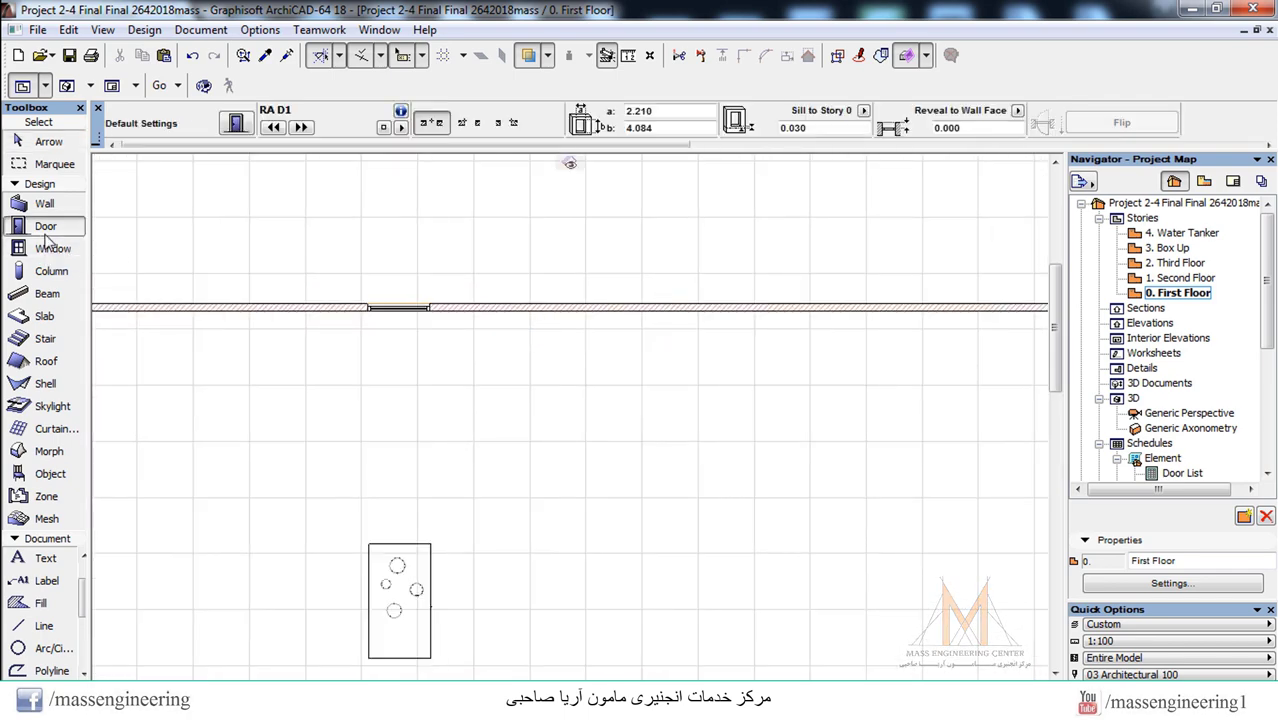
{"action": "double_click", "coordinate": [44, 230]}
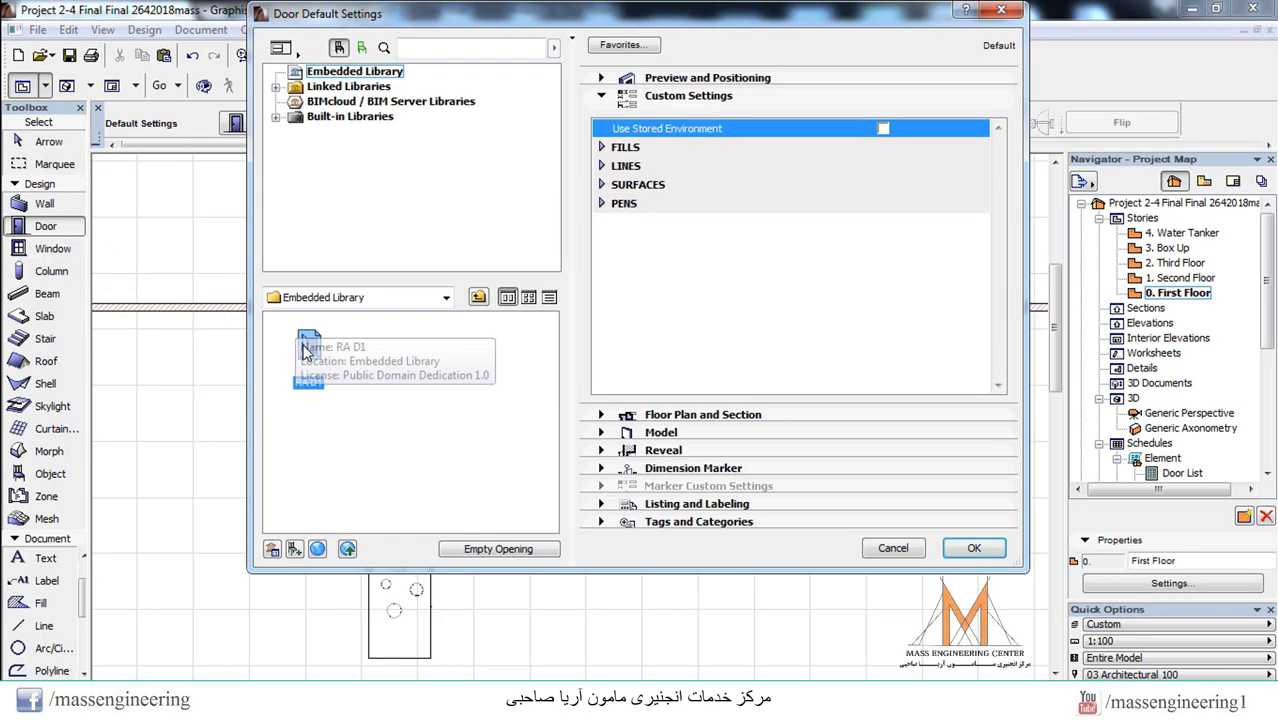
{"action": "left_click", "coordinate": [353, 73]}
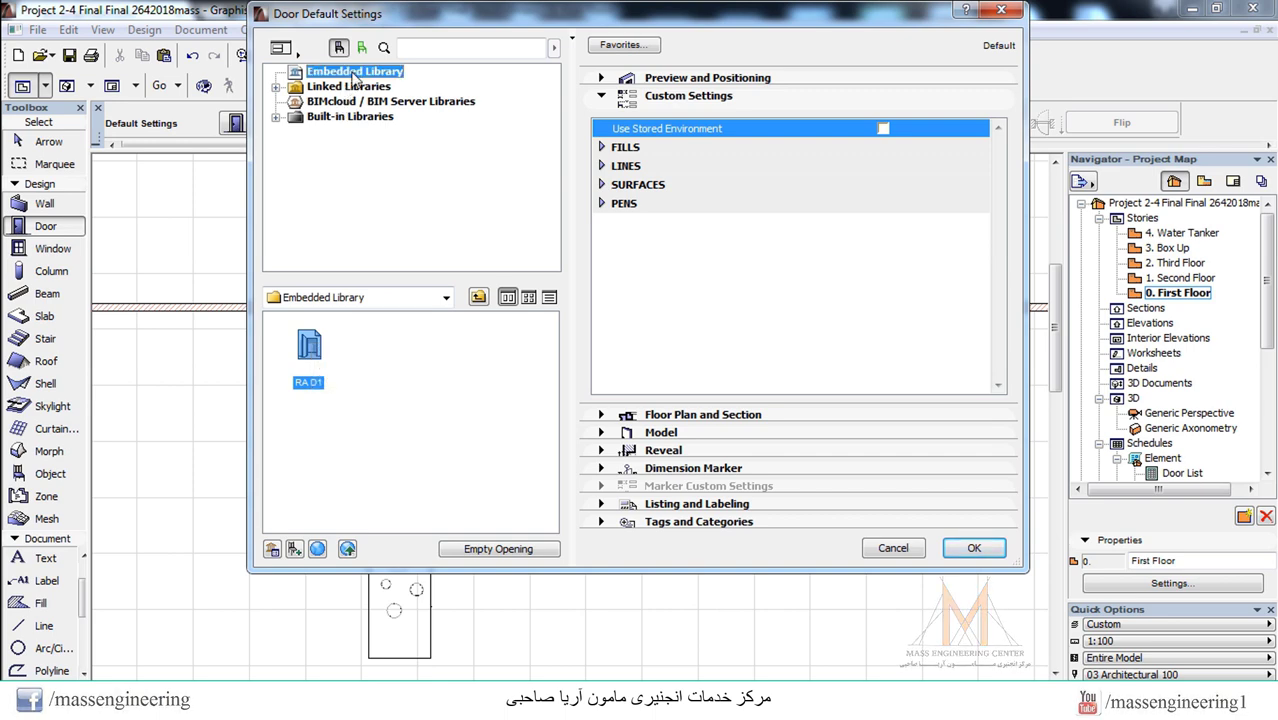
{"action": "left_click", "coordinate": [303, 352]}
{"action": "left_click", "coordinate": [970, 550]}
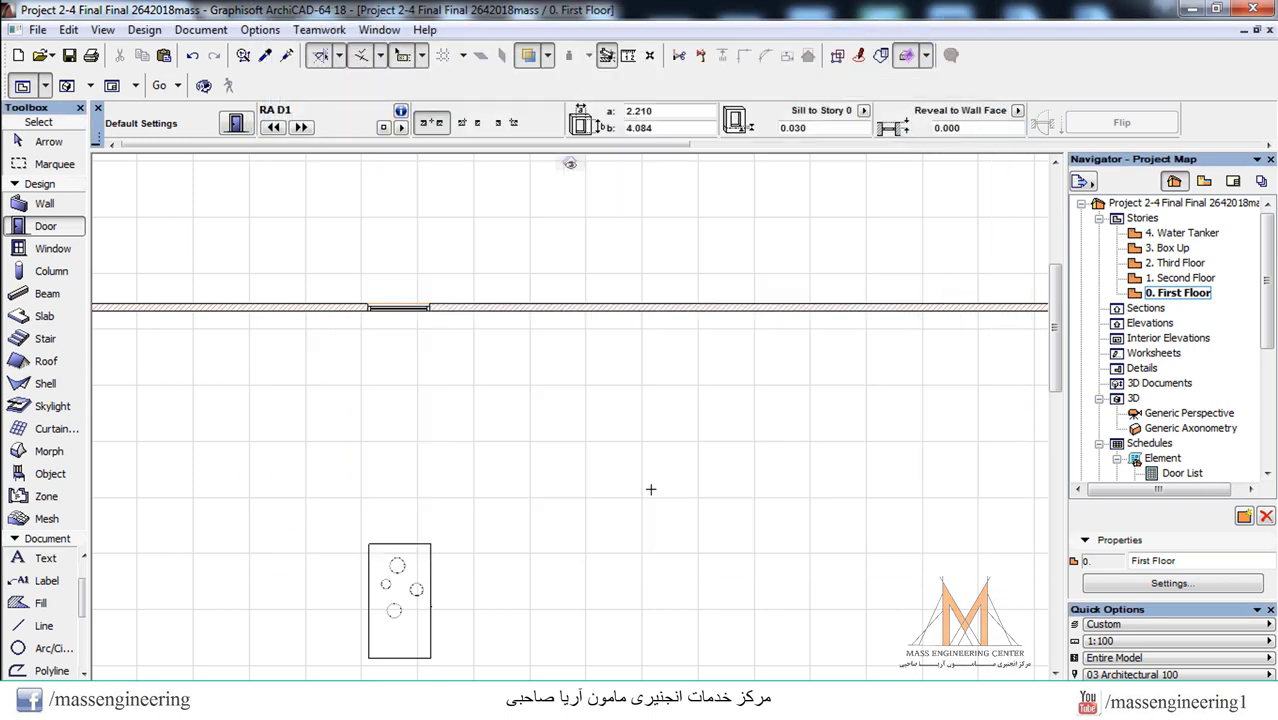
- Place the RA D1 door in the wall to the right of the existing window and inspect it in 3D
{"action": "left_click", "coordinate": [618, 312]}
{"action": "left_click", "coordinate": [619, 326]}
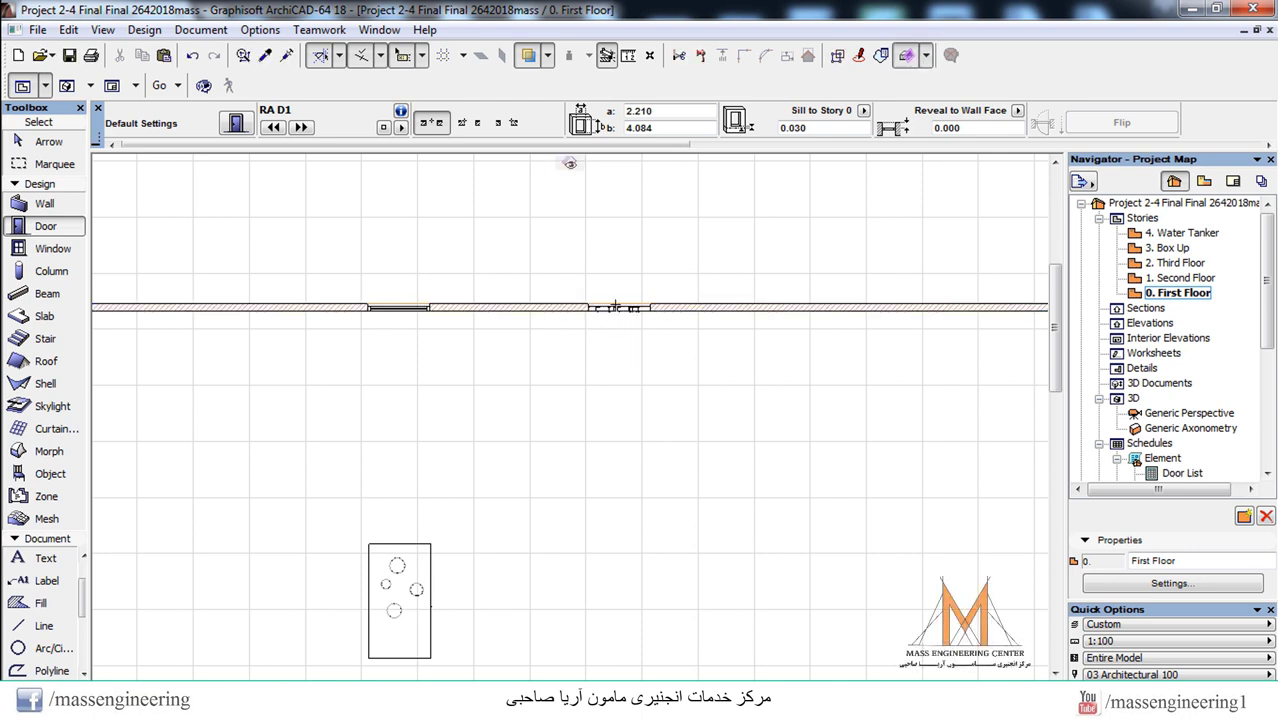
{"action": "key", "text": "F3"}
{"action": "middle_click_drag", "start_coordinate": [571, 414], "coordinate": [281, 406], "text": "shift"}
{"action": "scroll", "coordinate": [281, 406], "scroll_direction": "down", "scroll_amount": 1}
{"action": "scroll", "coordinate": [984, 479], "scroll_direction": "up", "scroll_amount": 3}
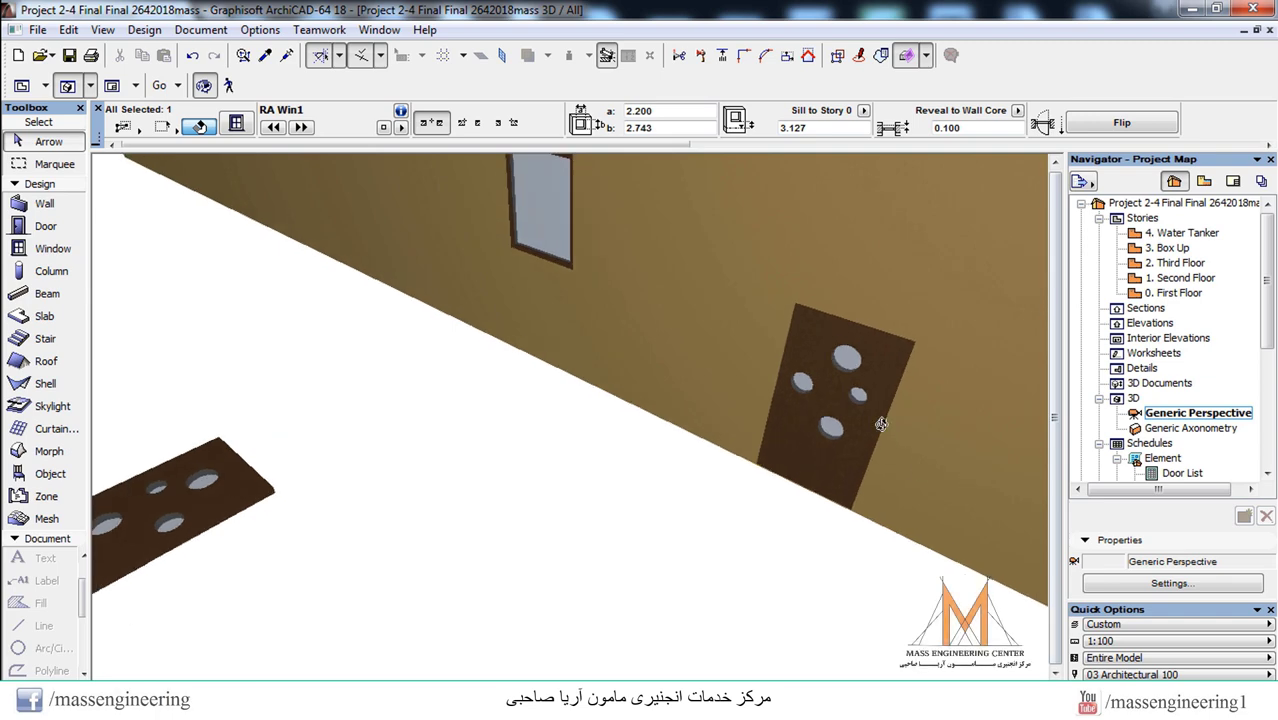
{"action": "middle_click_drag", "start_coordinate": [881, 422], "coordinate": [668, 509], "text": "shift"}
- Save the same slab and its glass panels as an object named RA o1, keeping its basic settings
{"action": "key", "text": "F2"}
{"action": "scroll", "coordinate": [542, 300], "scroll_direction": "down", "scroll_amount": 3}
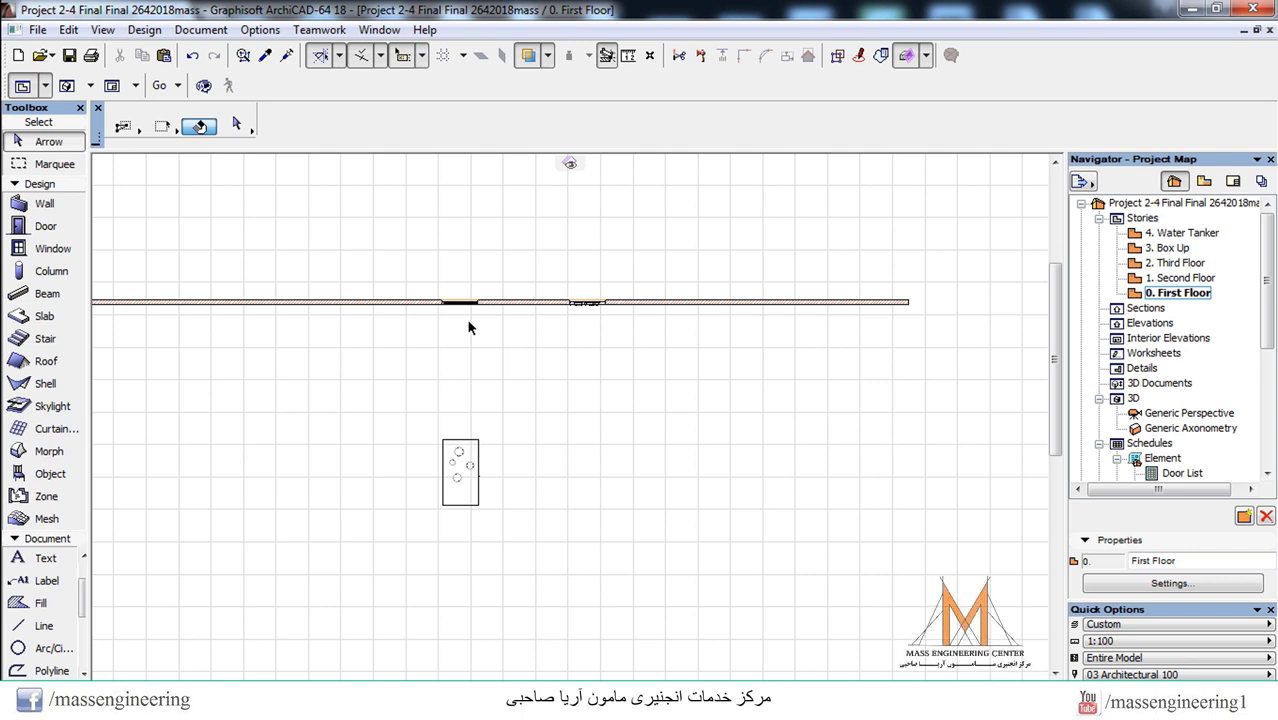
{"action": "left_click_drag", "start_coordinate": [522, 368], "coordinate": [380, 582]}
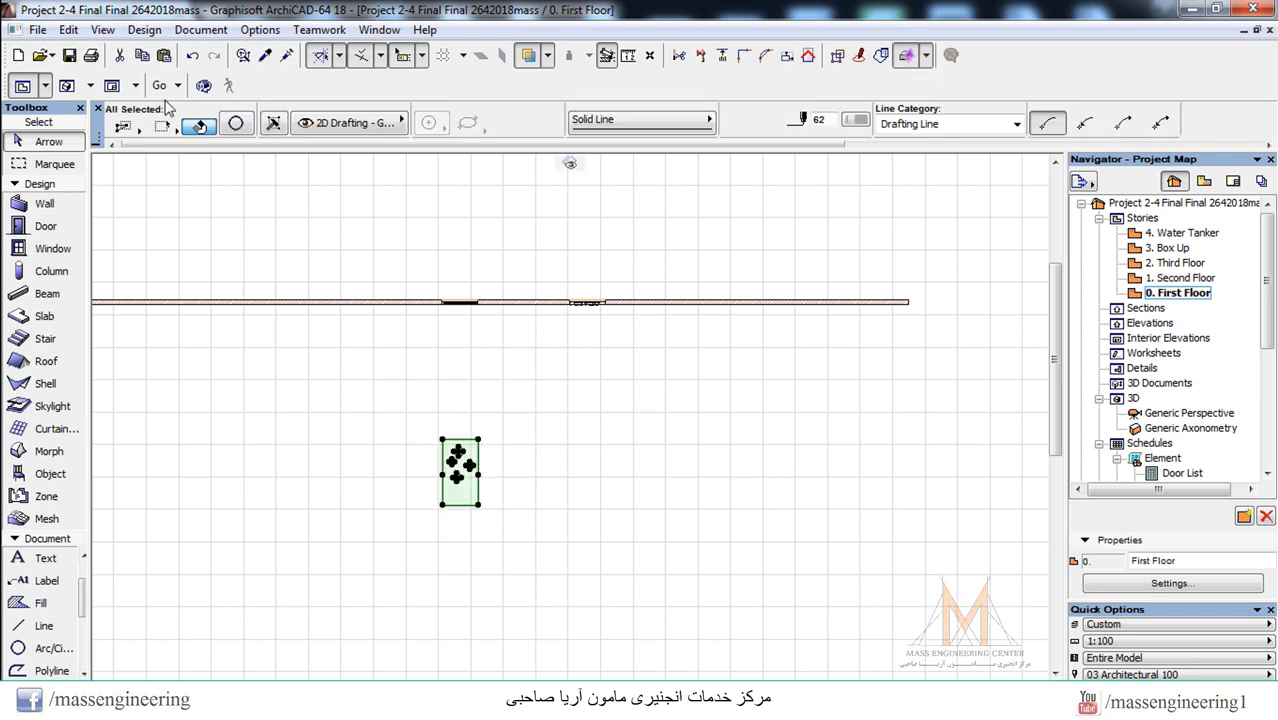
{"action": "left_click", "coordinate": [37, 29]}
{"action": "mouse_move", "coordinate": [144, 326]}
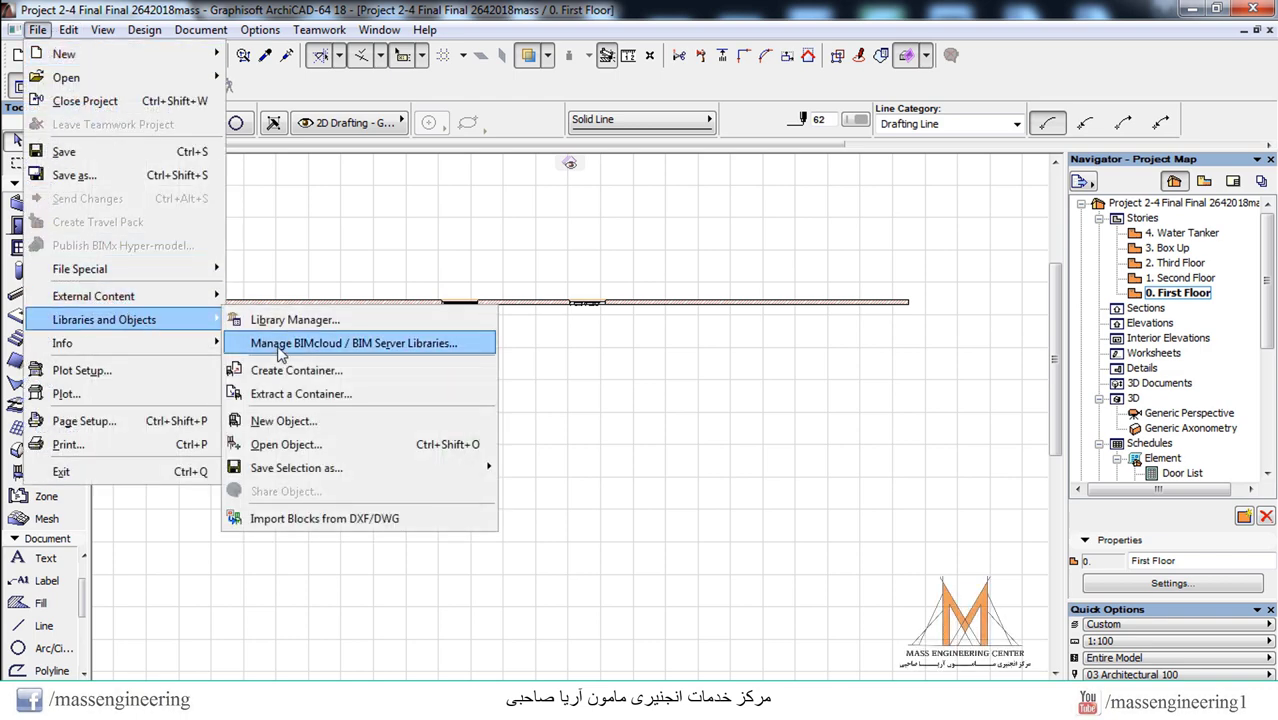
{"action": "mouse_move", "coordinate": [300, 468]}
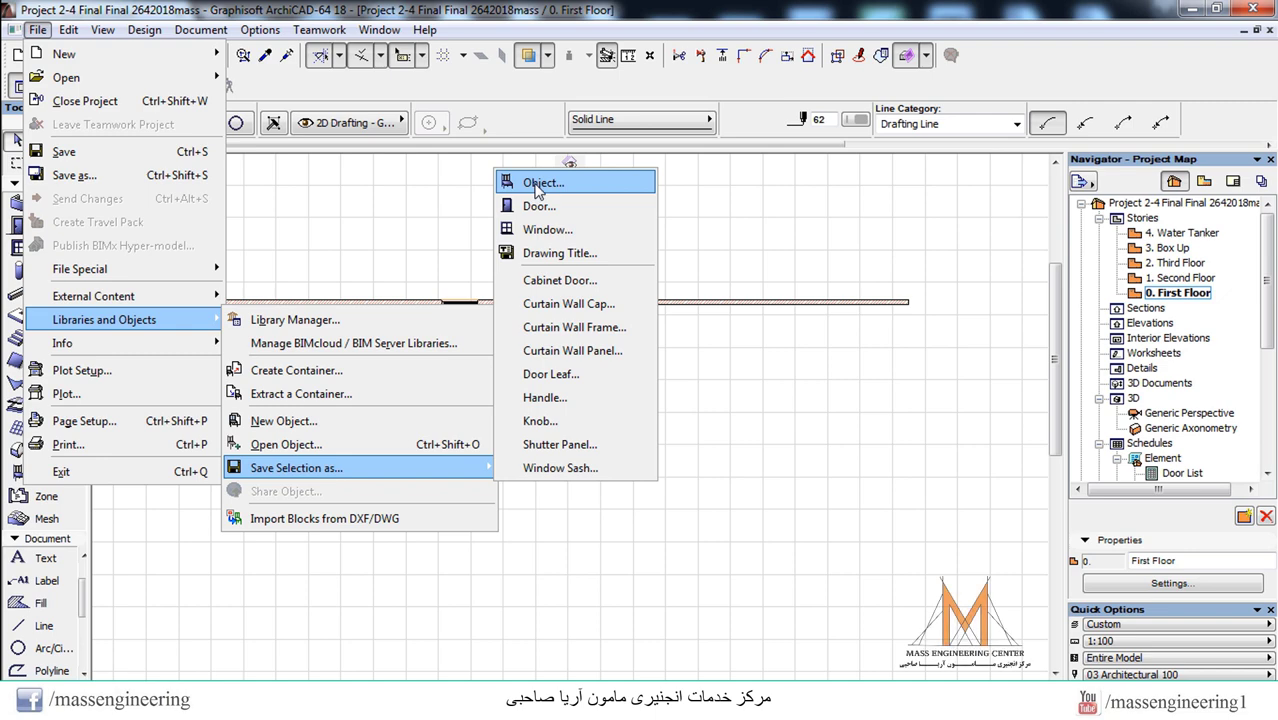
{"action": "left_click", "coordinate": [540, 183]}
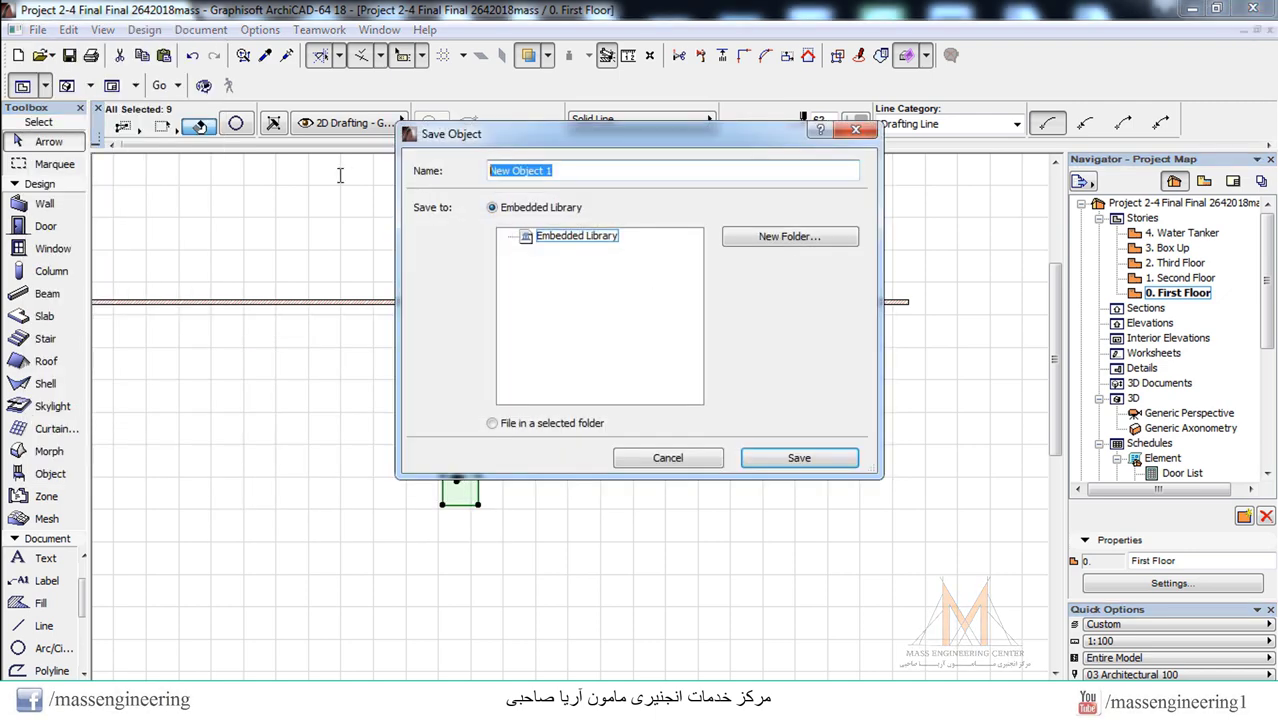
{"action": "type", "text": "RA o1"}
{"action": "key", "text": "Return"}
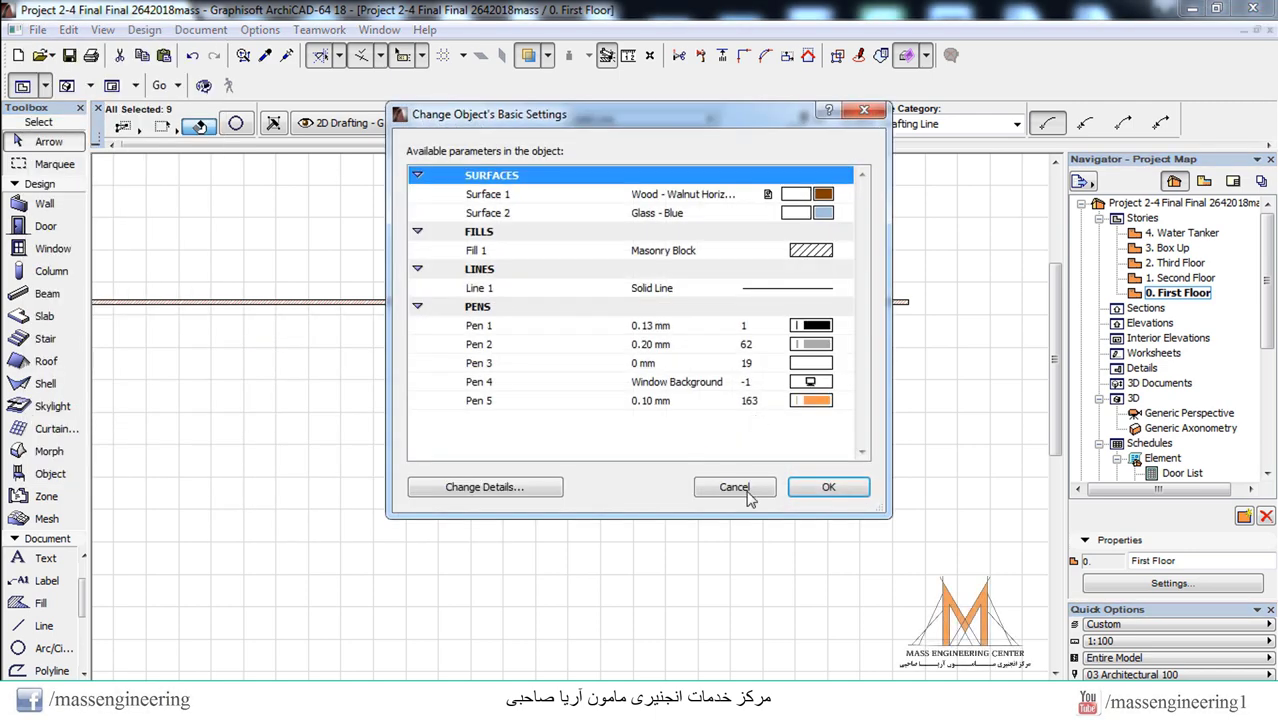
{"action": "left_click", "coordinate": [813, 490]}
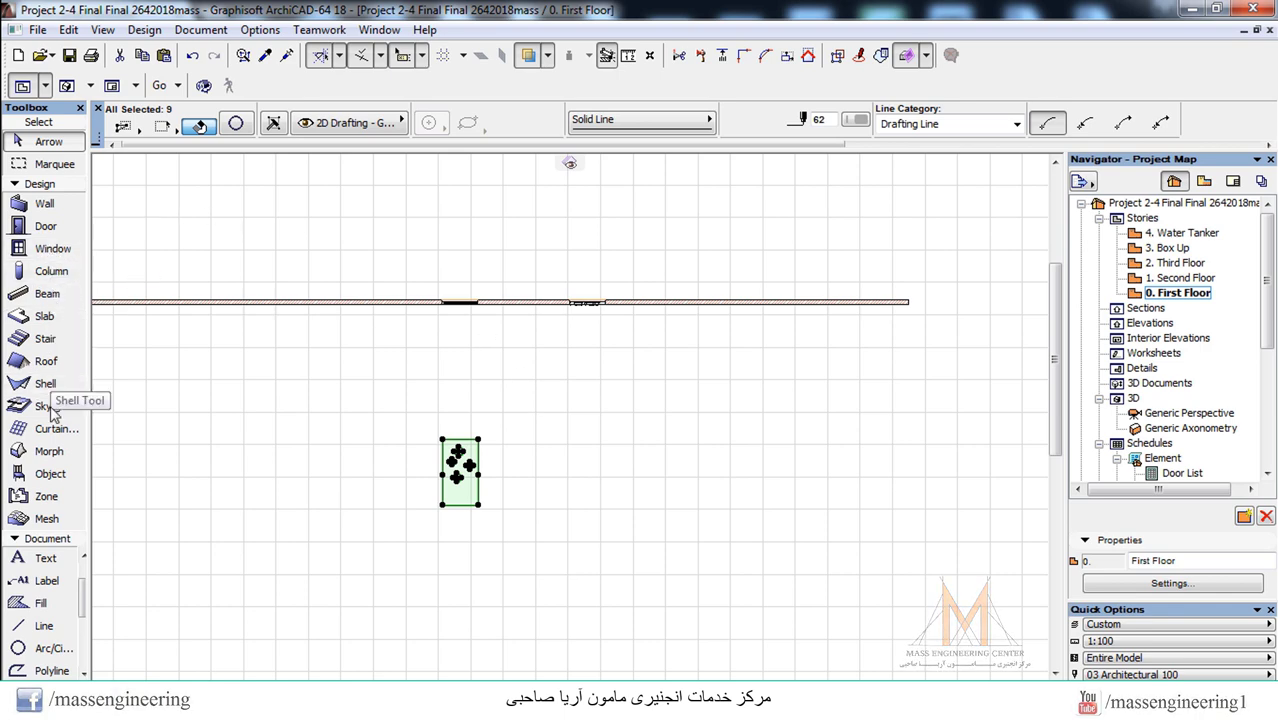
- Place the RA o1 object on the floor plan below the wall, to the right of the door
{"action": "left_click", "coordinate": [52, 474]}
{"action": "double_click", "coordinate": [59, 476]}
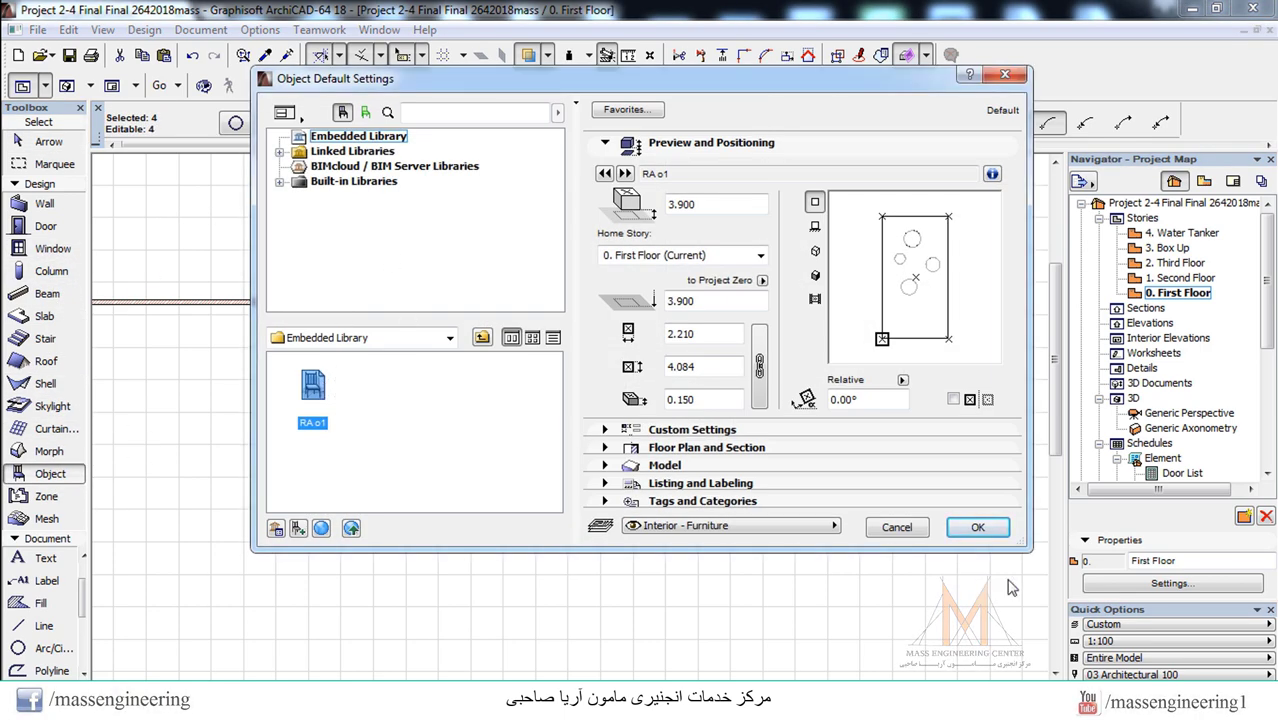
{"action": "left_click", "coordinate": [1006, 537]}
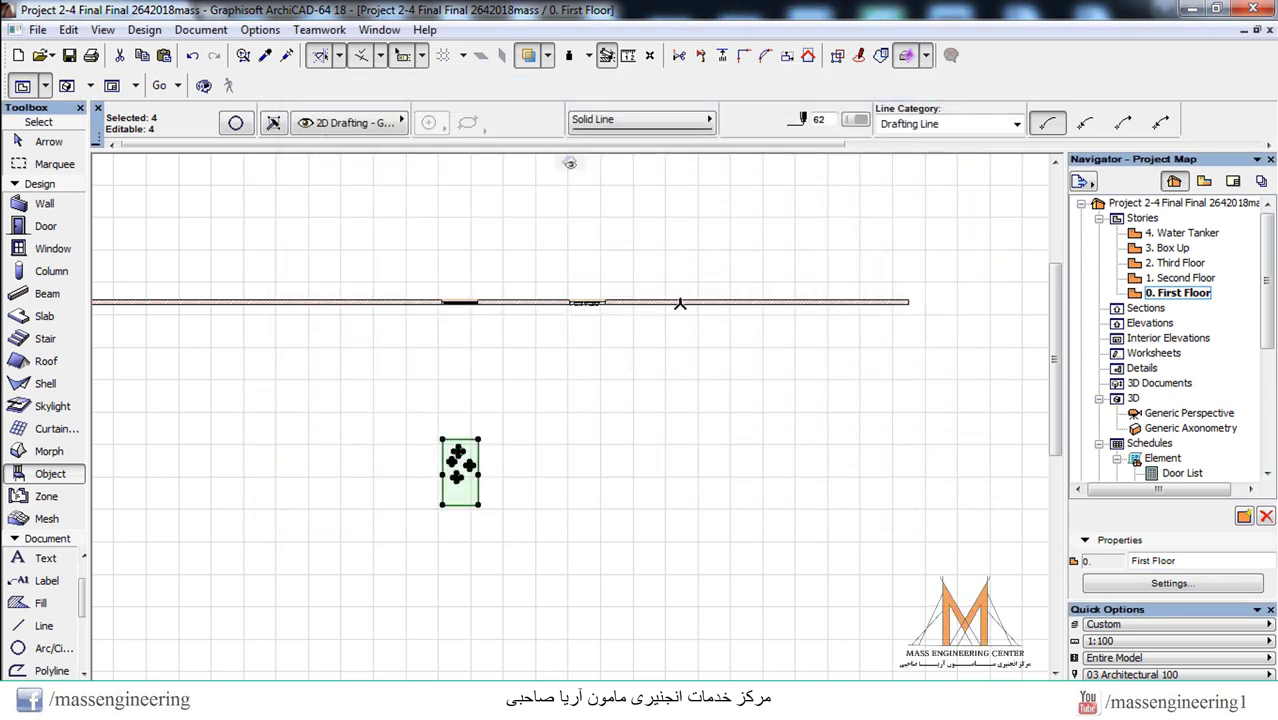
{"action": "key", "text": "Escape"}
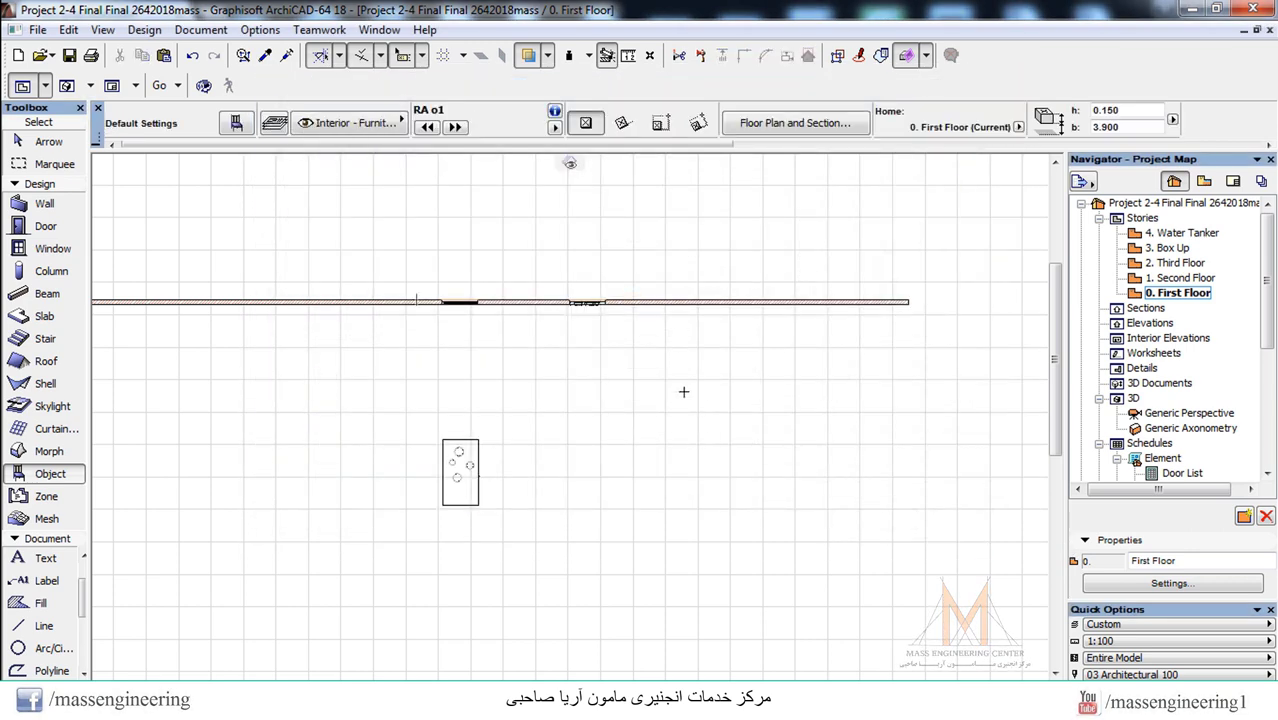
{"action": "left_click", "coordinate": [684, 392]}
- Move the RA o1 object about 4.05 m horizontally away from the wall in the 3D view
{"action": "key", "text": "F3"}
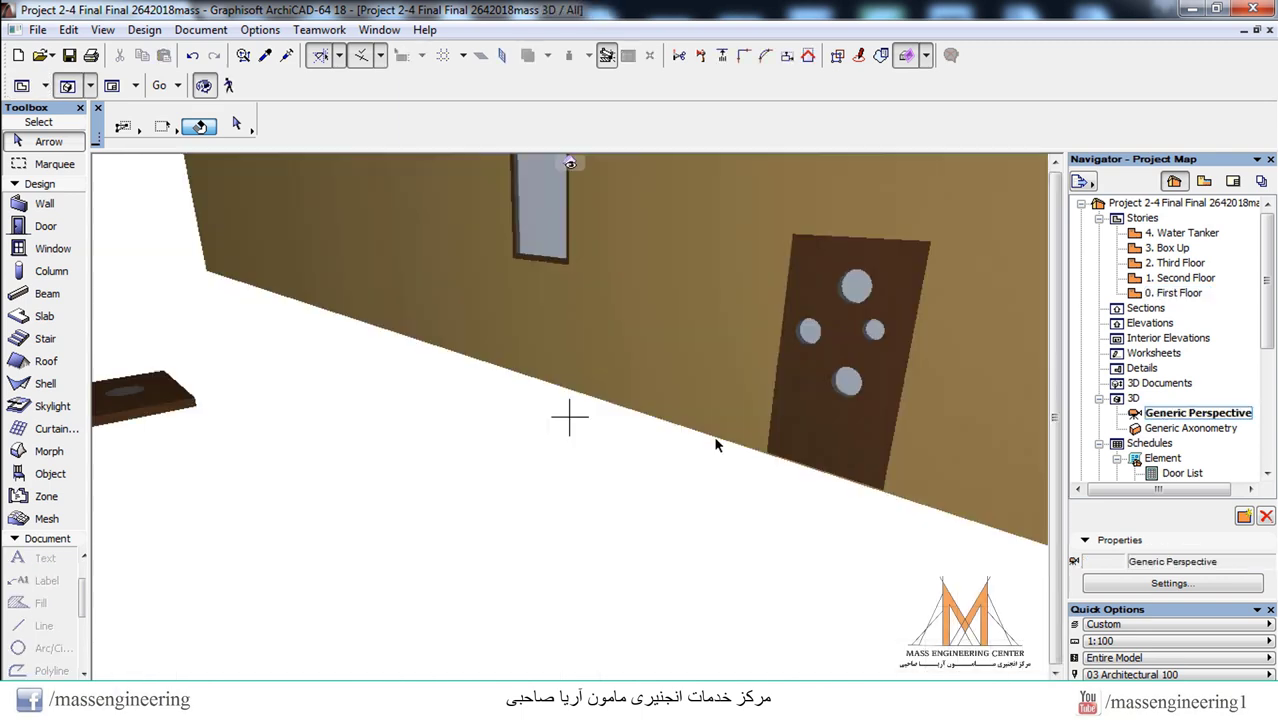
{"action": "scroll", "coordinate": [342, 271], "scroll_direction": "down", "scroll_amount": 4}
{"action": "scroll", "coordinate": [605, 308], "scroll_direction": "up", "scroll_amount": 2}
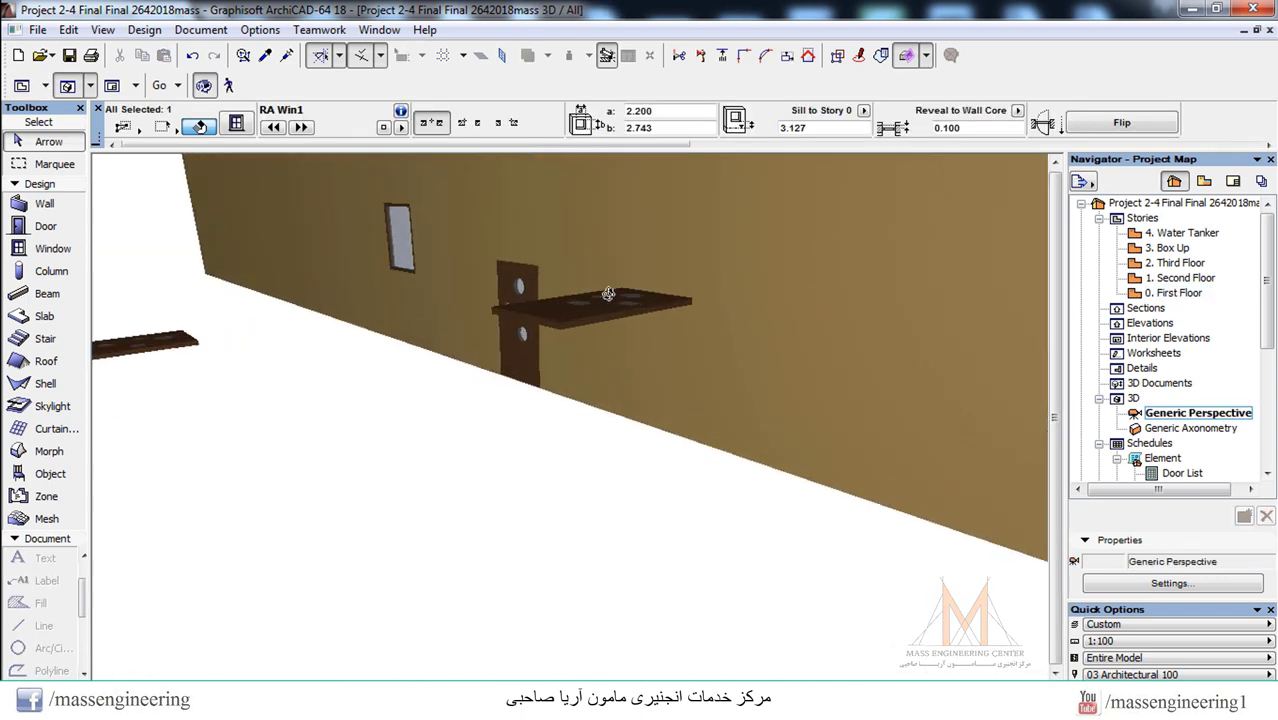
{"action": "scroll", "coordinate": [608, 294], "scroll_direction": "up", "scroll_amount": 1}
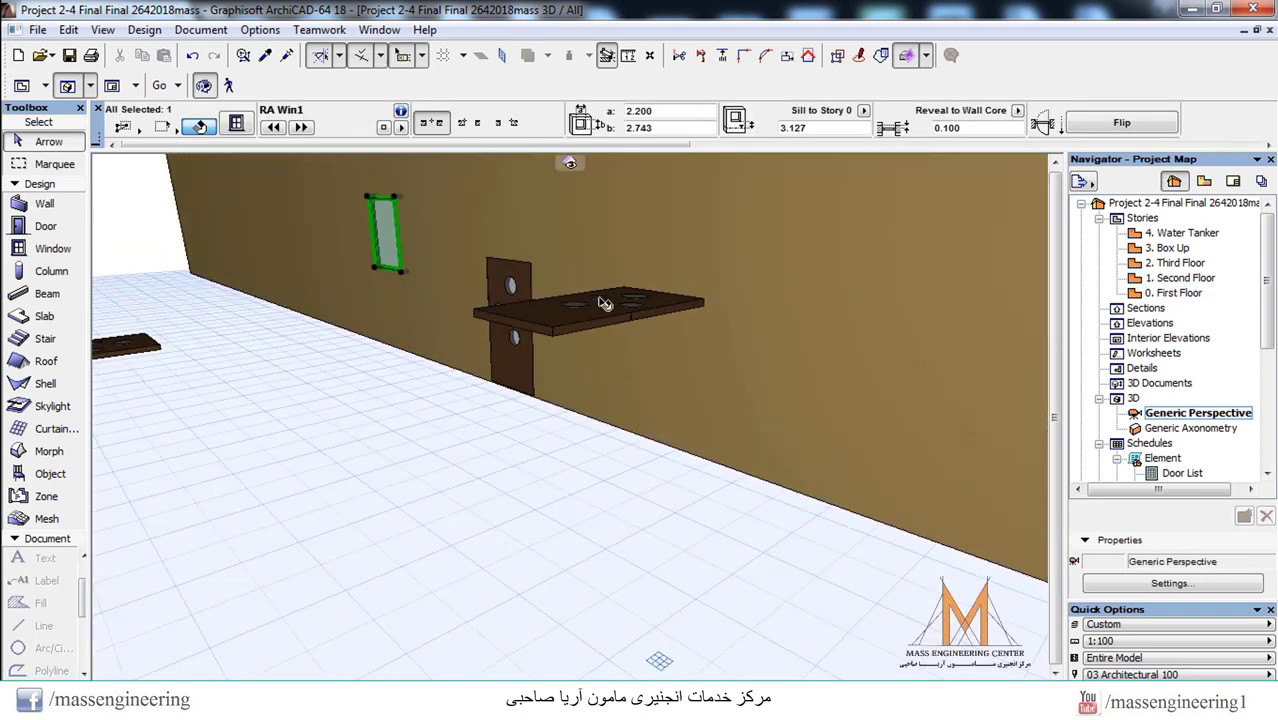
{"action": "key", "text": "Escape"}
{"action": "left_click", "coordinate": [603, 313]}
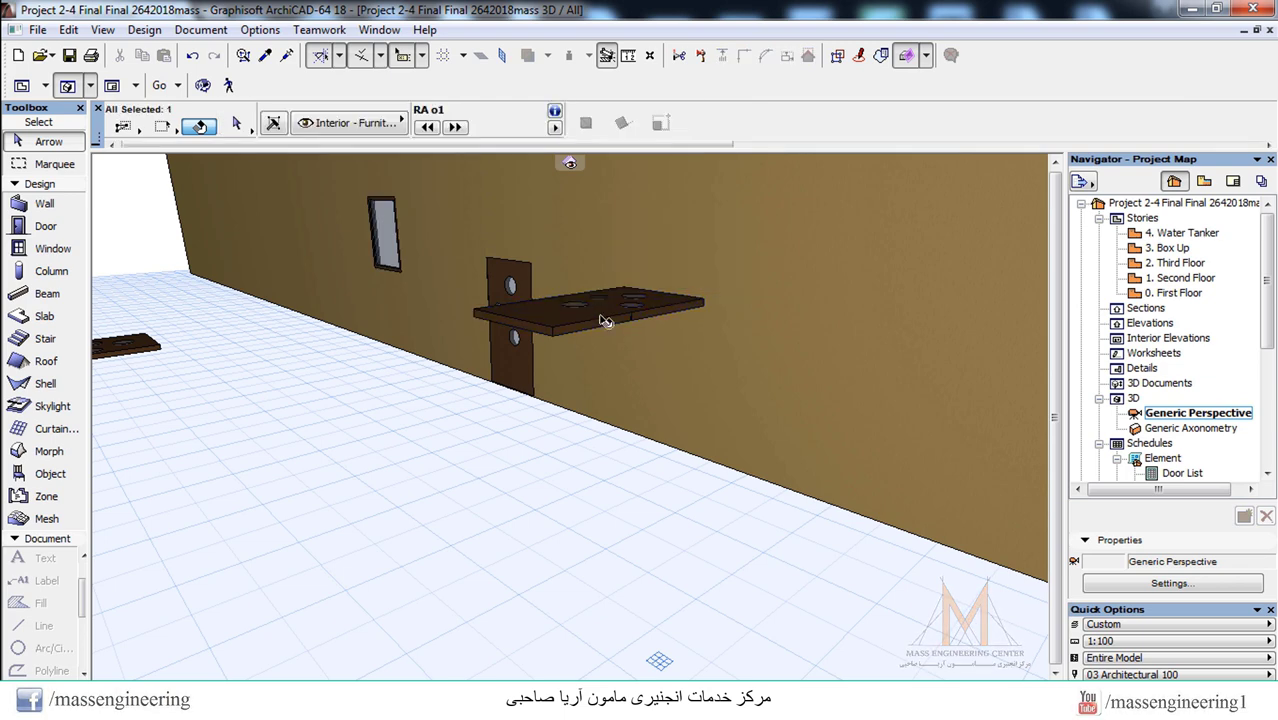
{"action": "left_click", "coordinate": [554, 337]}
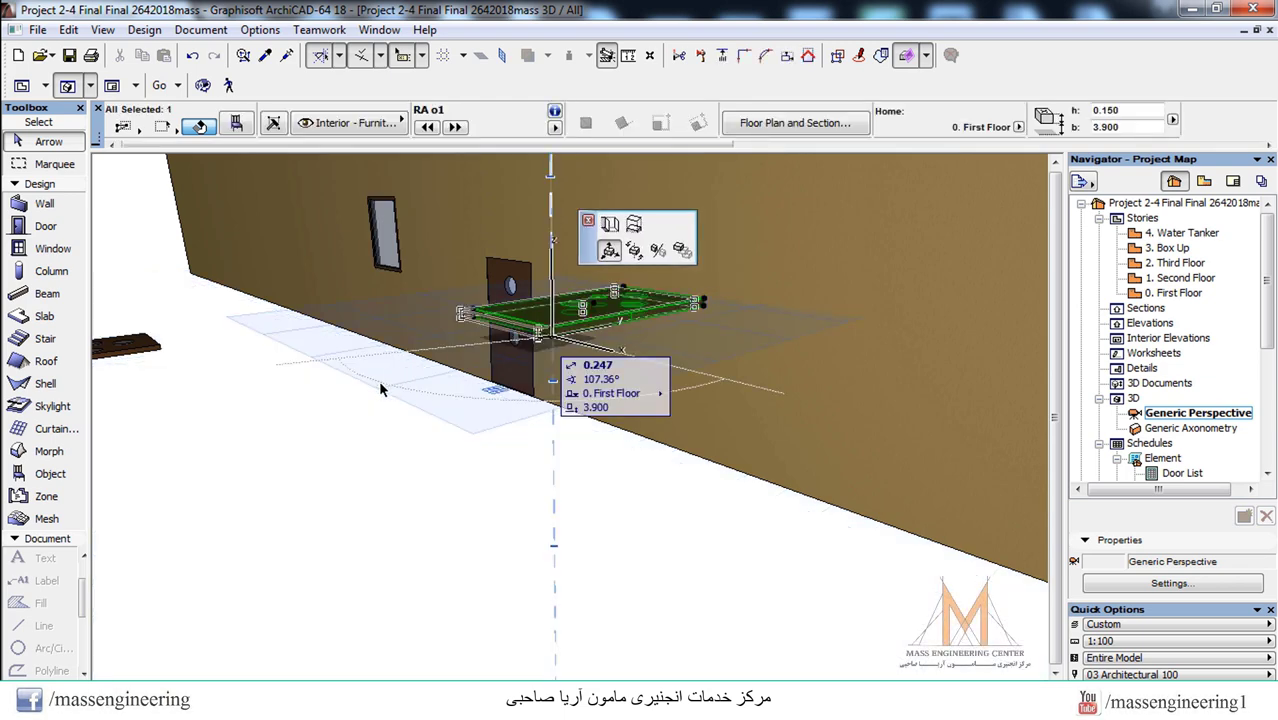
{"action": "left_click", "coordinate": [319, 397]}
{"action": "key", "text": "Escape"}
- Delete the original slab with its panels and the placed RA o1 object from the floor plan
{"action": "key", "text": "F2"}
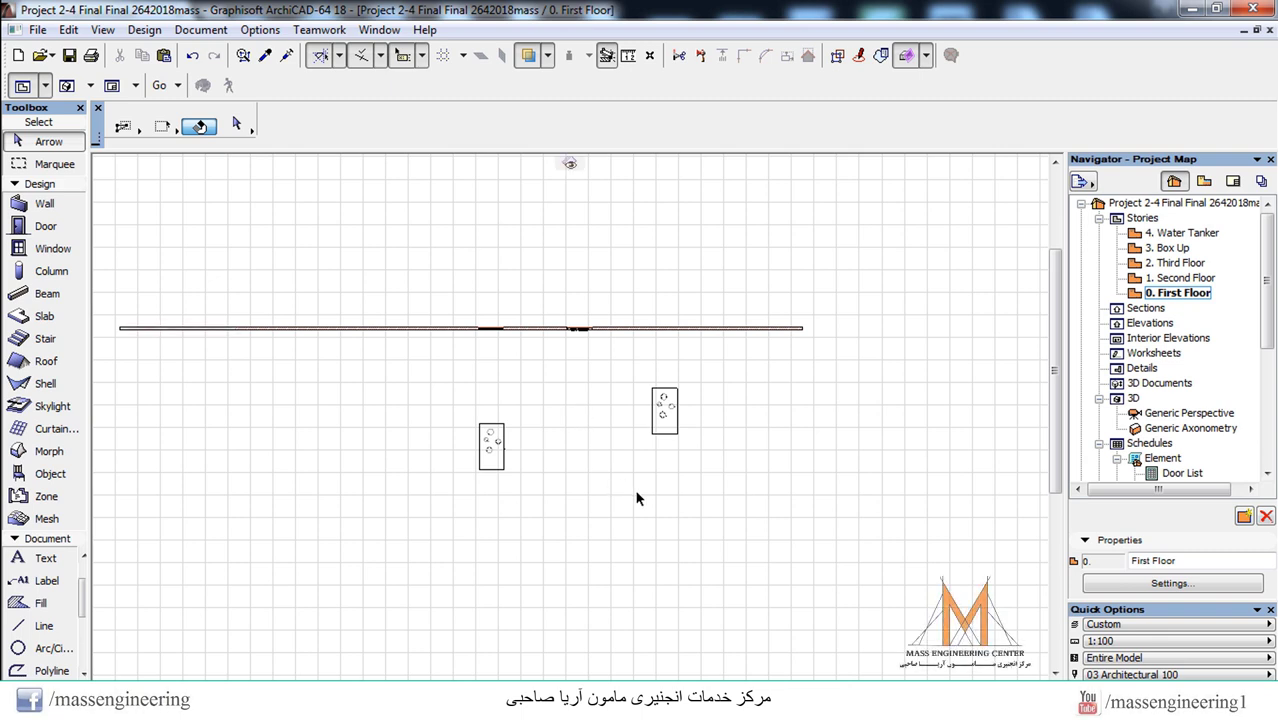
{"action": "mouse_move", "coordinate": [83, 590]}
{"action": "left_mouse_down"}
{"action": "mouse_move", "coordinate": [84, 638]}
{"action": "mouse_move", "coordinate": [86, 612]}
{"action": "left_mouse_up"}
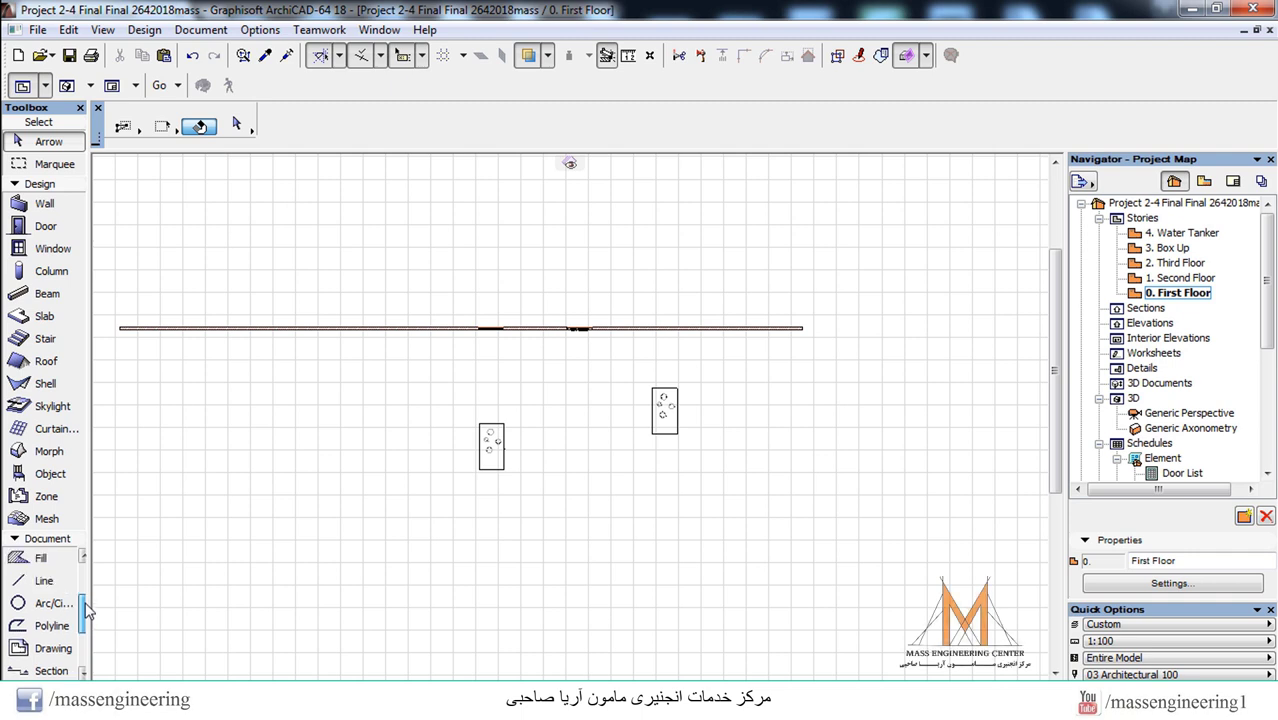
{"action": "left_click", "coordinate": [16, 186]}
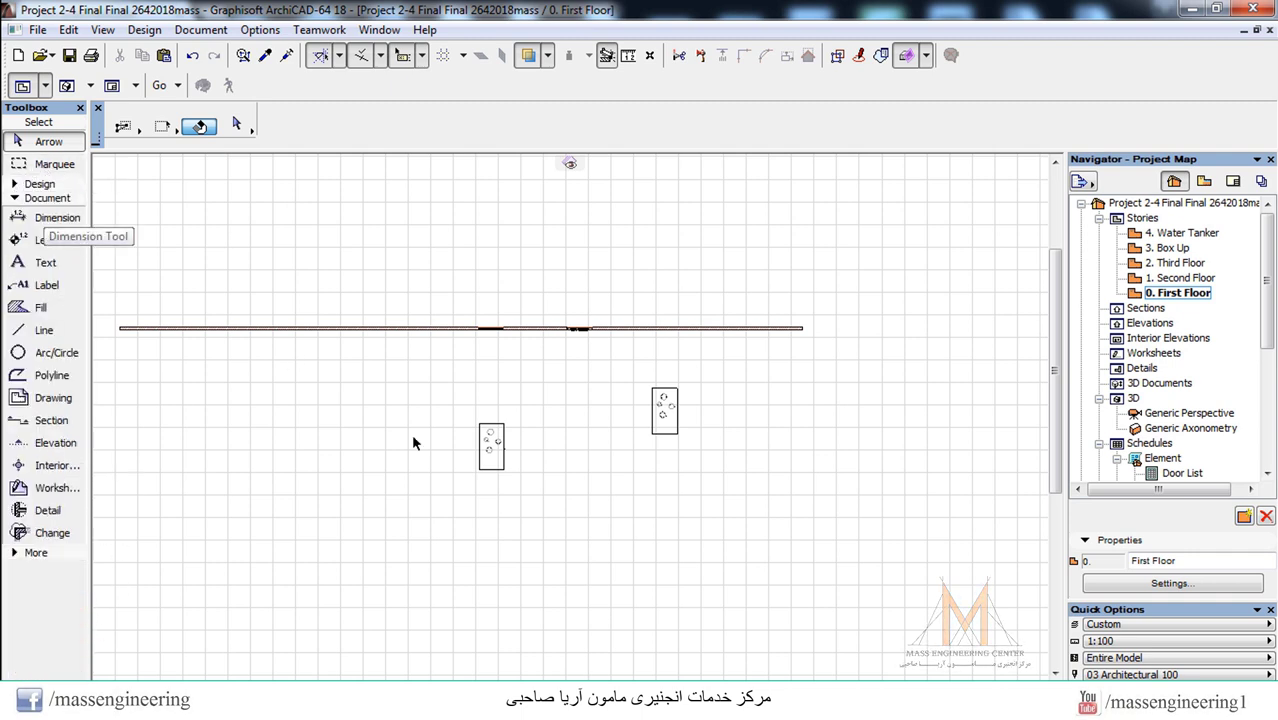
{"action": "left_click_drag", "start_coordinate": [700, 374], "coordinate": [425, 522]}
{"action": "key", "text": "Delete"}
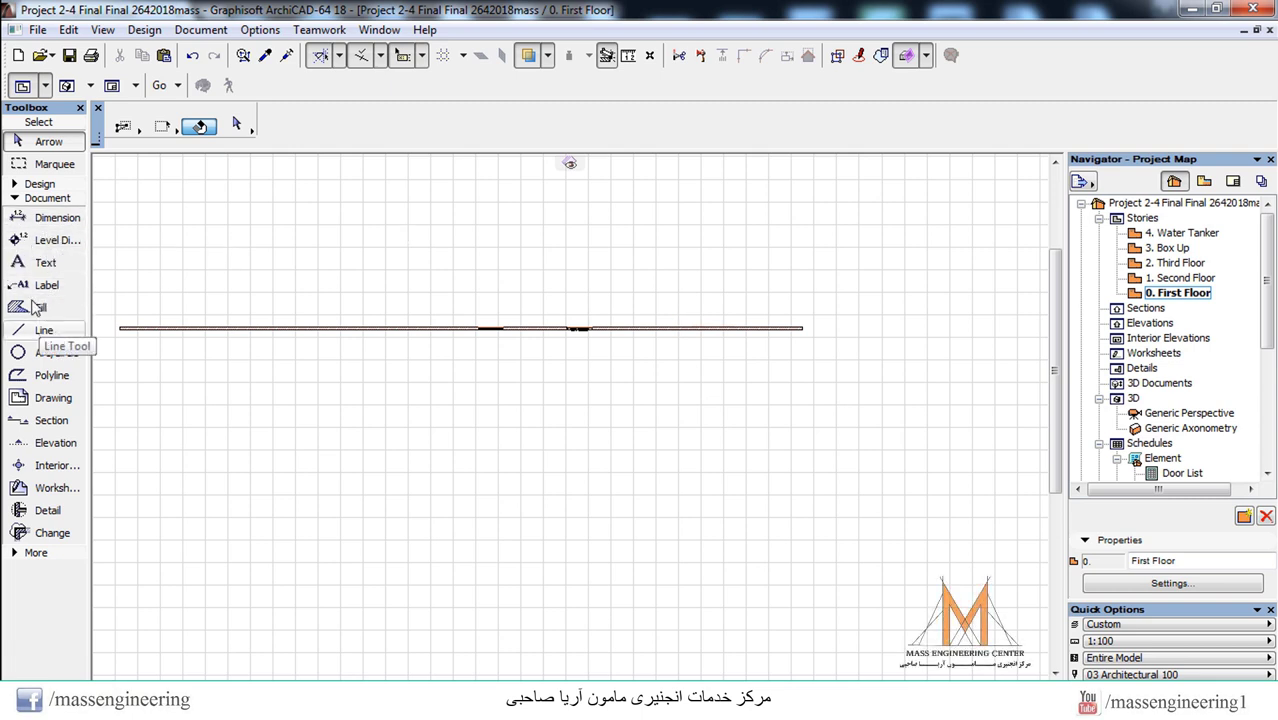
- Draw an irregular nine-cornered polygonal slab below the wall on the First Floor plan
{"action": "left_click", "coordinate": [38, 184]}
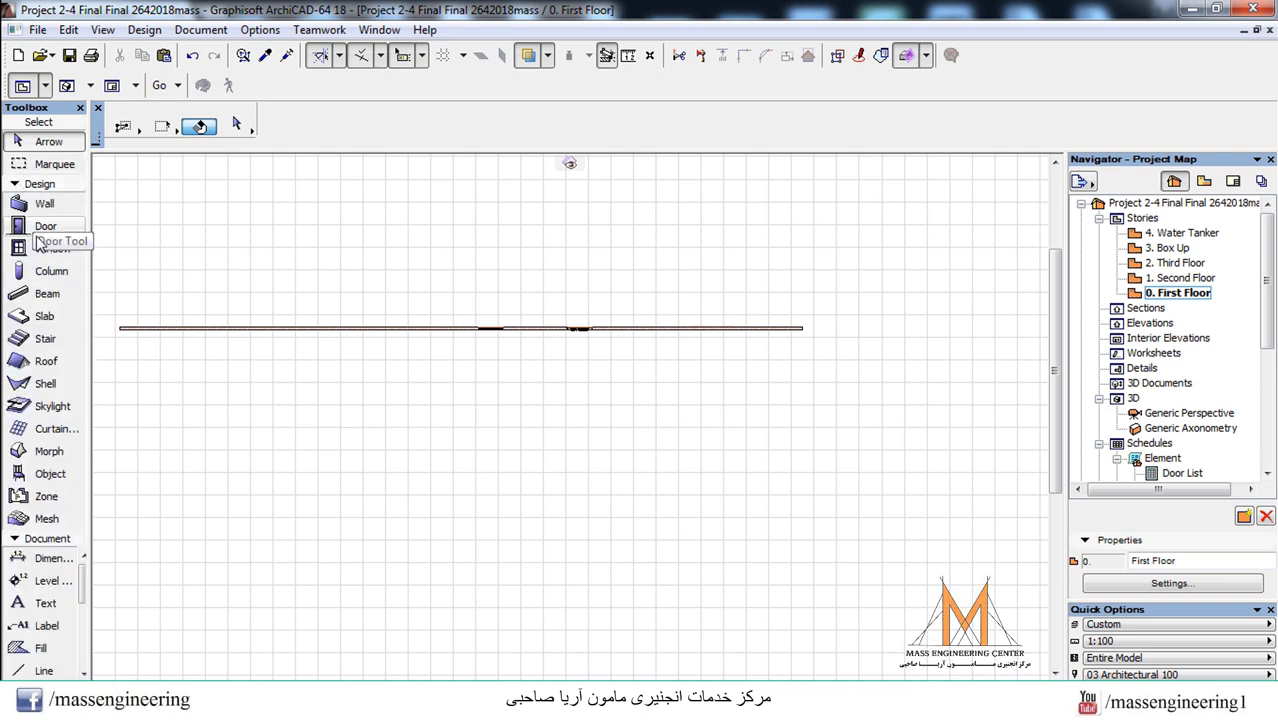
{"action": "left_click", "coordinate": [42, 318]}
{"action": "left_click", "coordinate": [484, 416]}
{"action": "left_click", "coordinate": [536, 381]}
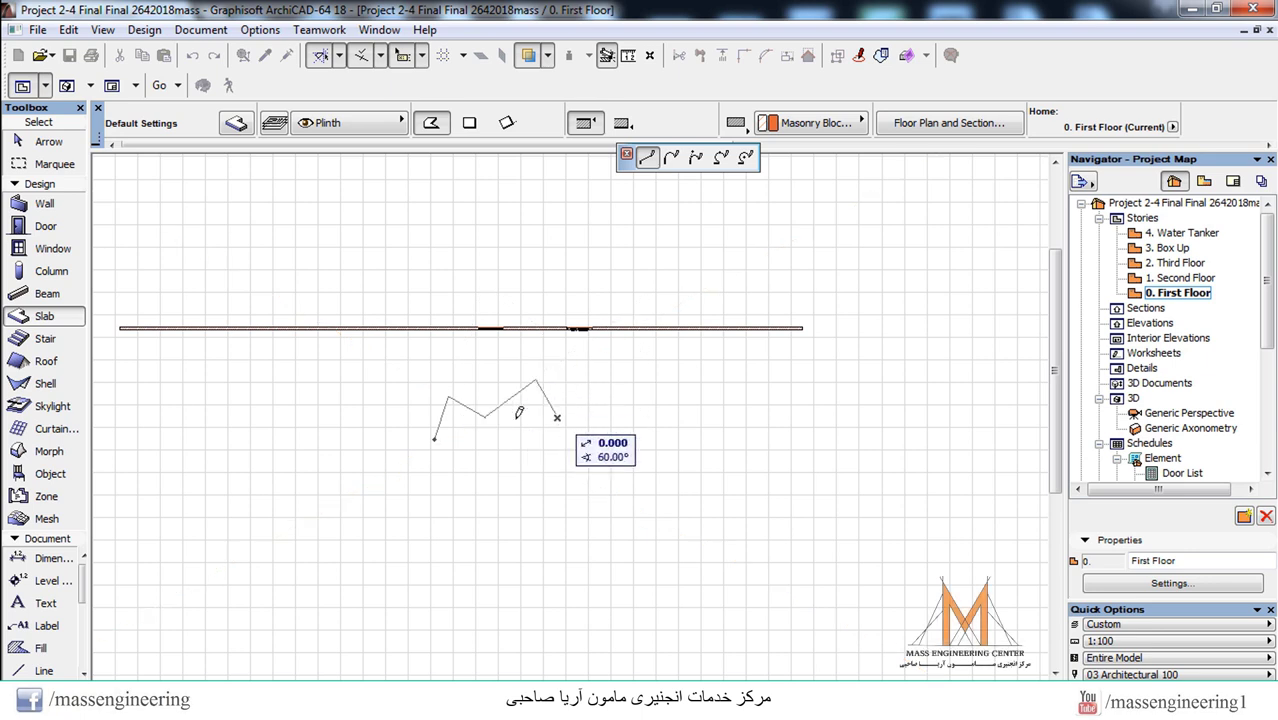
{"action": "left_click", "coordinate": [557, 416]}
{"action": "left_click", "coordinate": [514, 416]}
{"action": "left_click", "coordinate": [514, 495]}
{"action": "left_click", "coordinate": [449, 494]}
{"action": "double_click", "coordinate": [435, 437]}
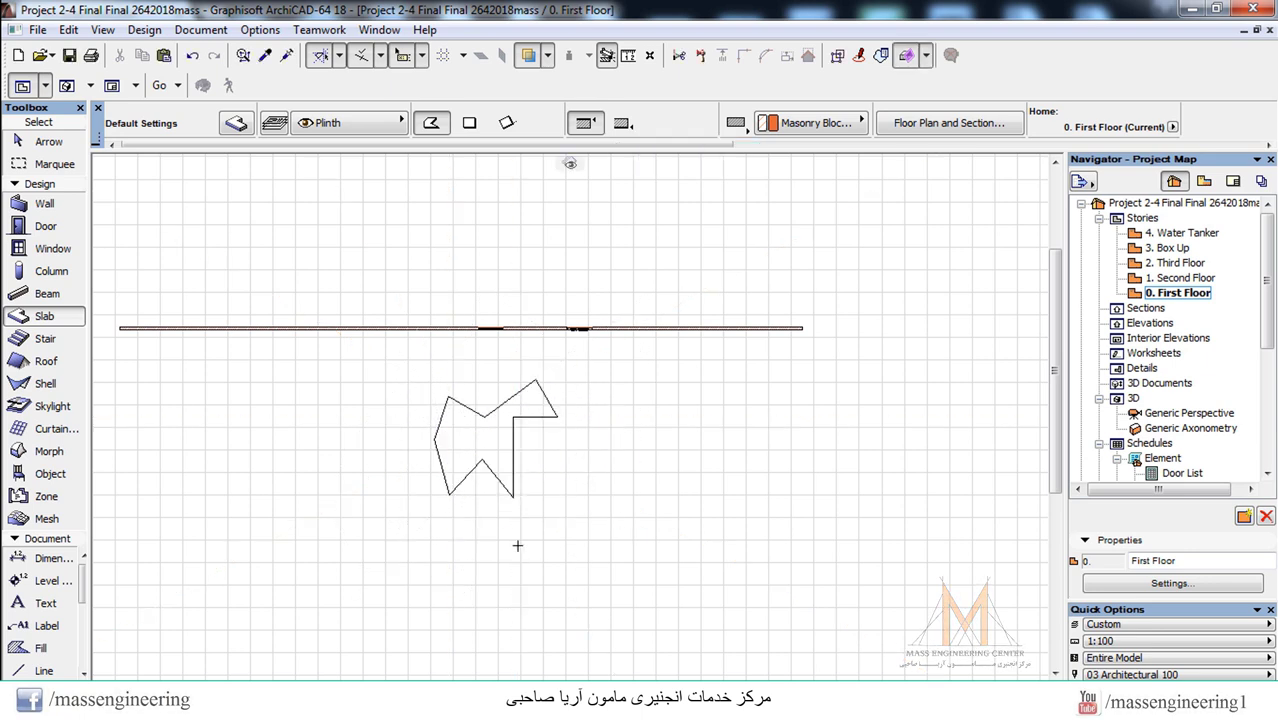
- Set the ID of the irregular polygonal slab below the wall to wallhole
{"action": "key", "text": "Escape"}
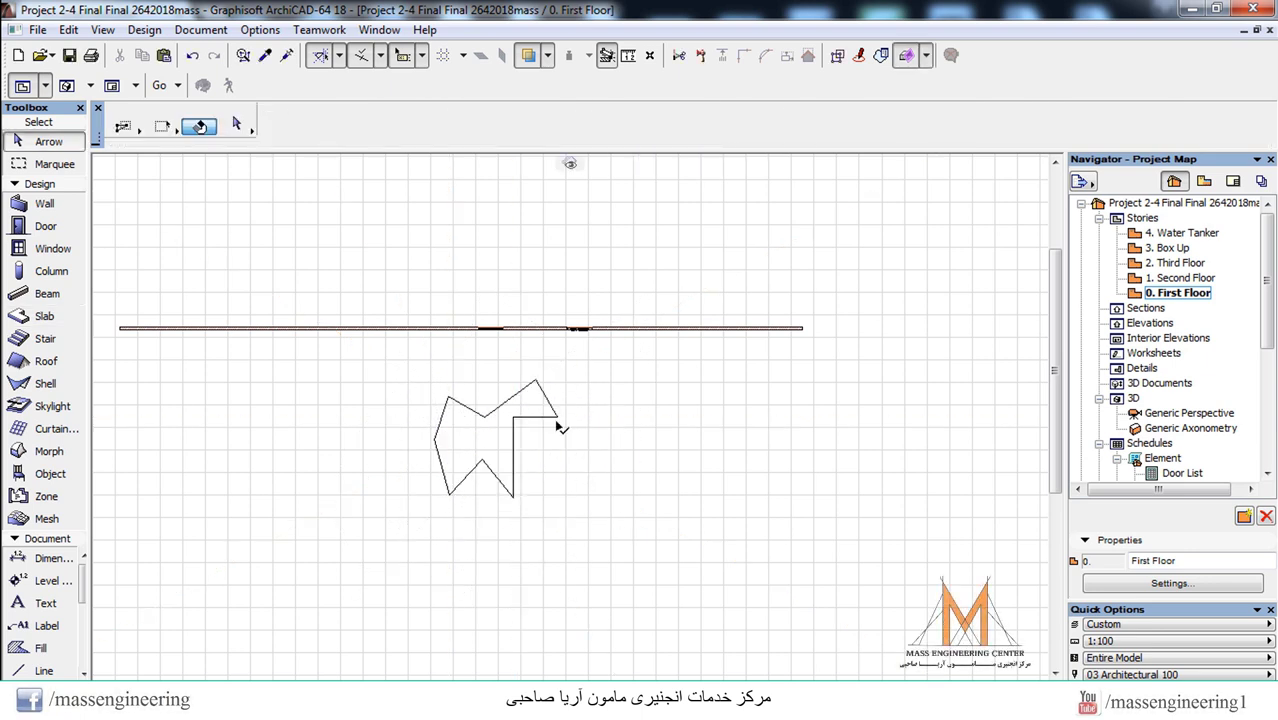
{"action": "left_click_drag", "start_coordinate": [576, 354], "coordinate": [402, 528]}
{"action": "scroll", "coordinate": [760, 125], "scroll_direction": "down", "scroll_amount": 5}
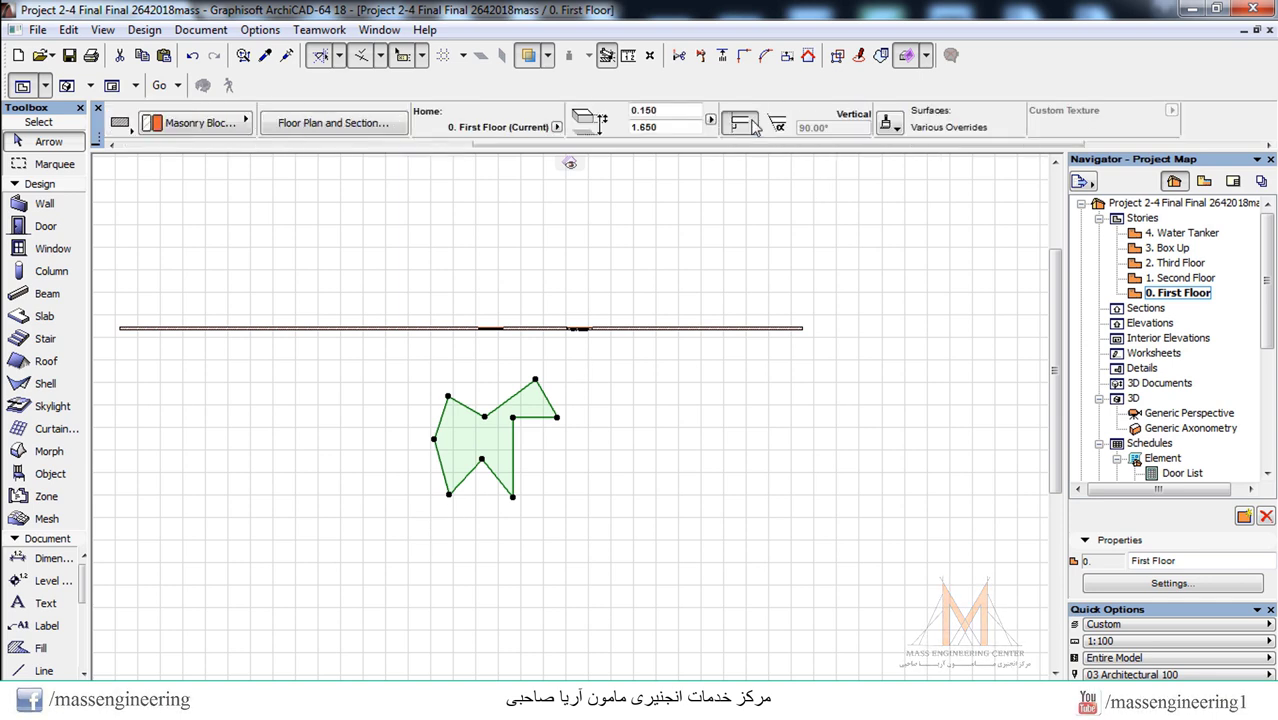
{"action": "left_click_drag", "start_coordinate": [957, 111], "coordinate": [774, 123]}
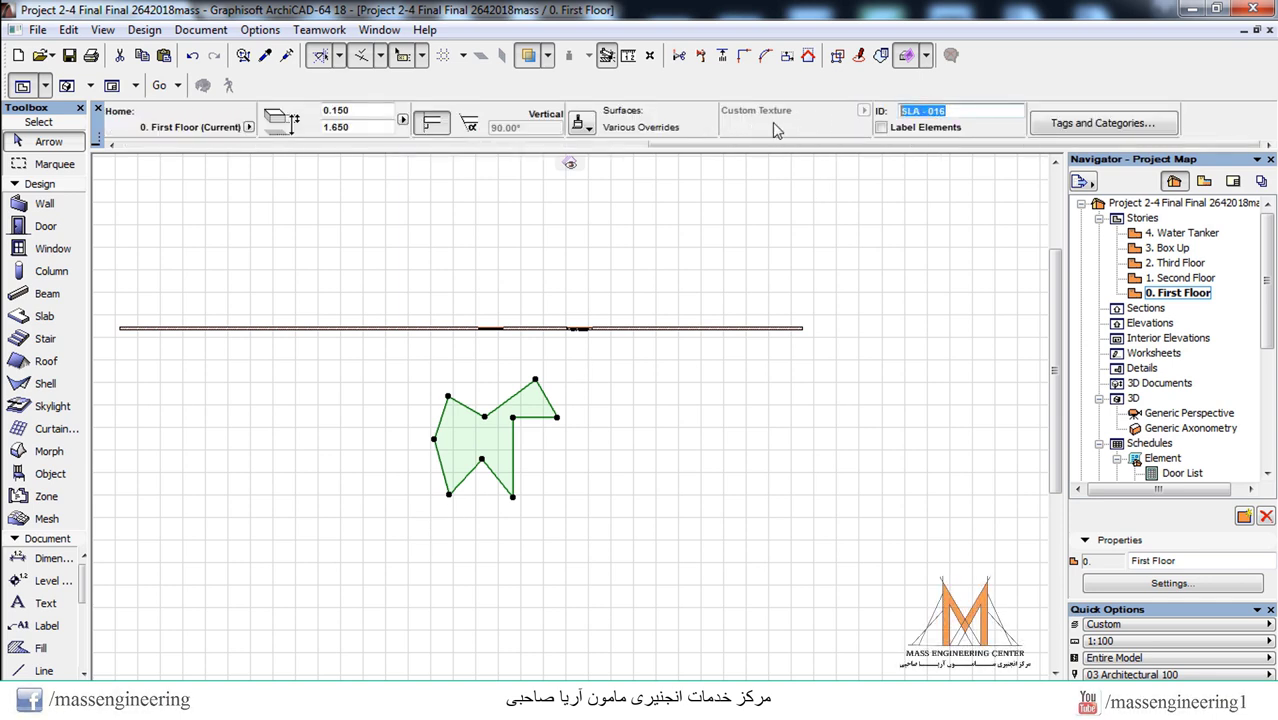
{"action": "type", "text": "wallhole"}
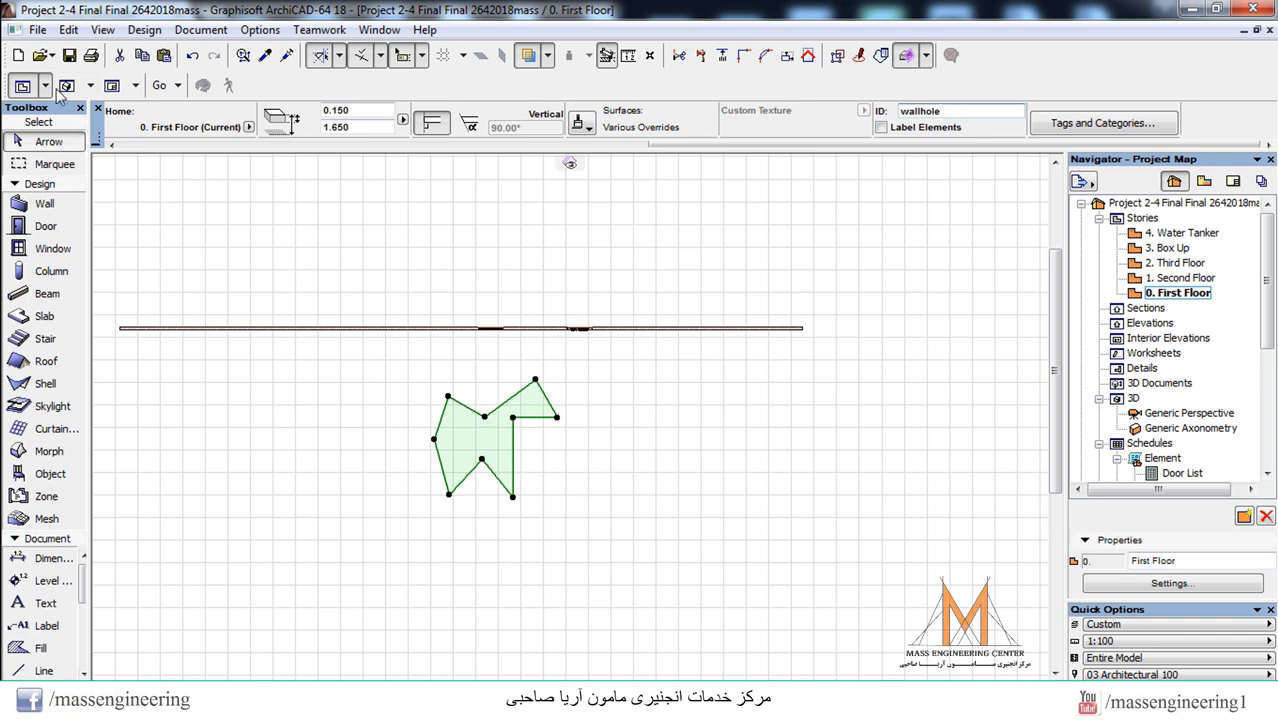
- Save the wallhole slab as a window named aa in the Embedded Library
{"action": "left_click", "coordinate": [37, 29]}
{"action": "mouse_move", "coordinate": [200, 319]}
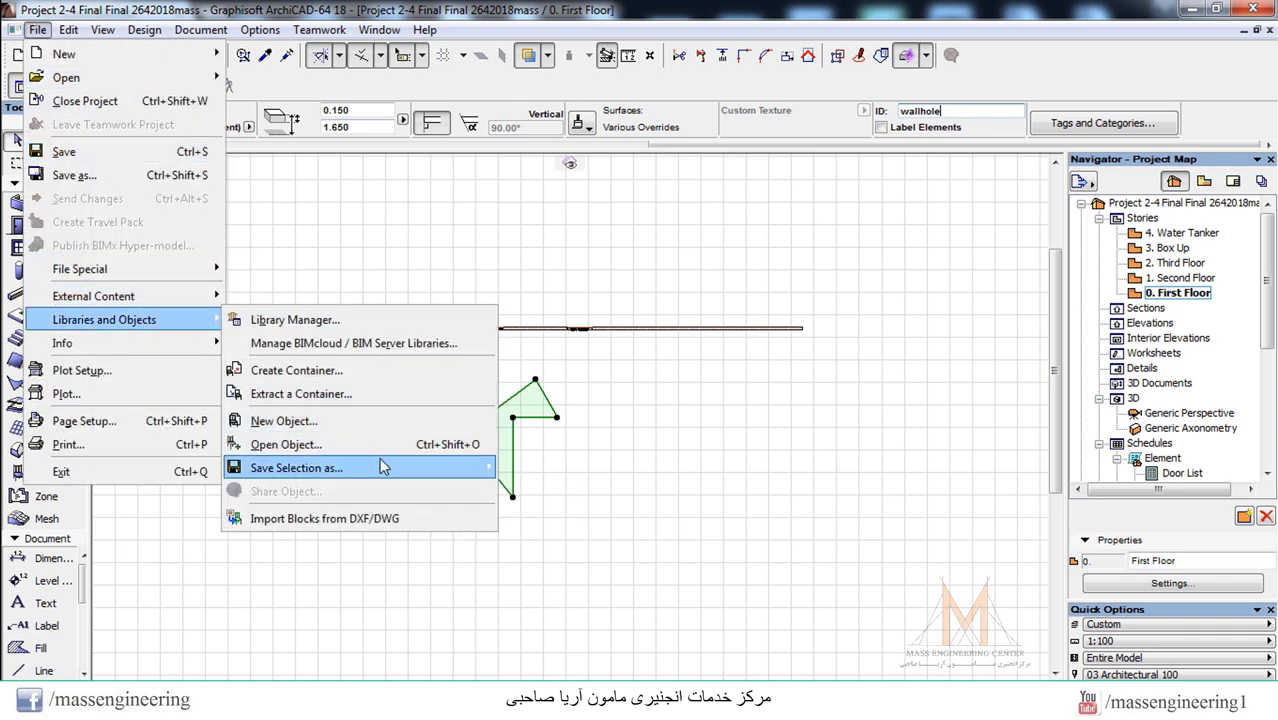
{"action": "mouse_move", "coordinate": [385, 468]}
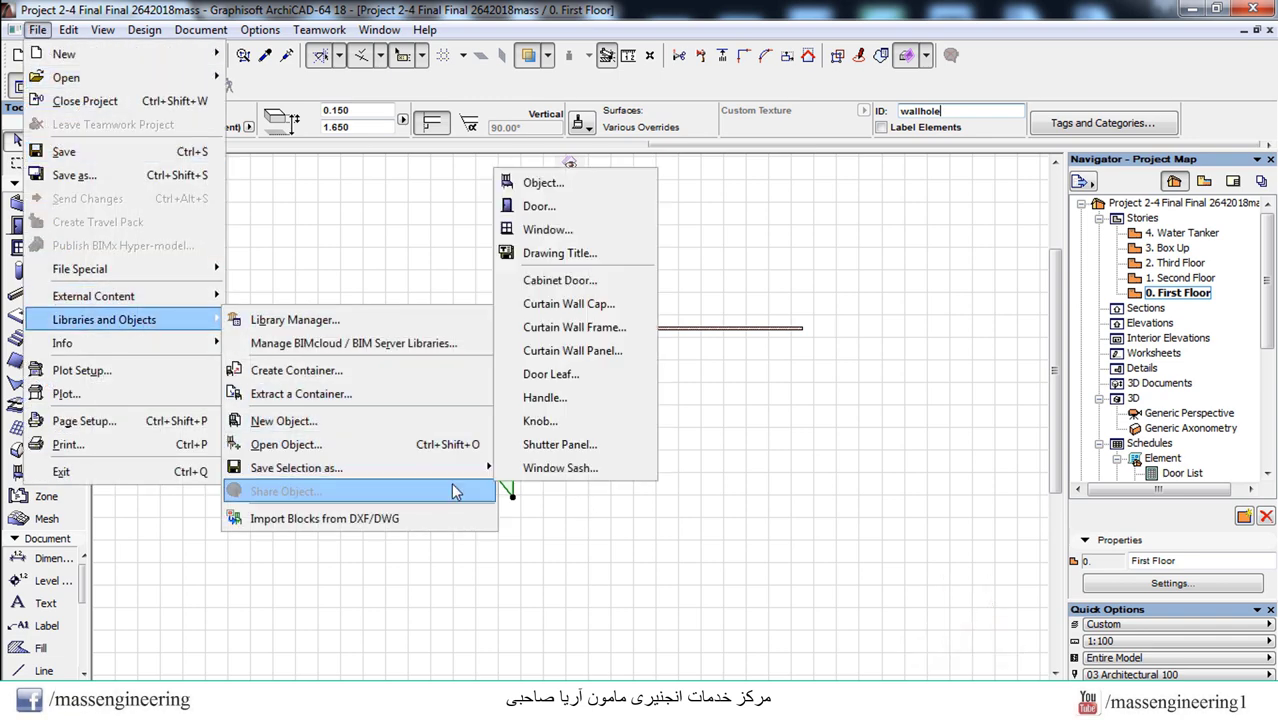
{"action": "left_click", "coordinate": [551, 230]}
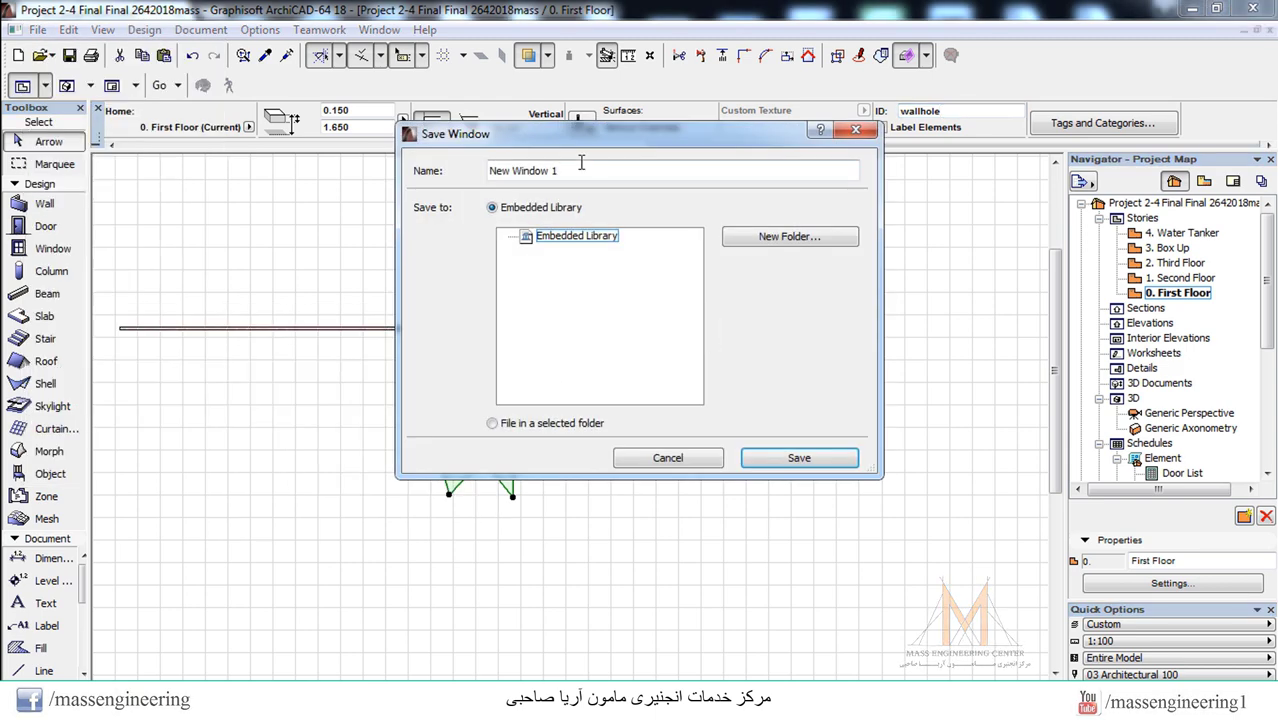
{"action": "key", "text": "ctrl+a"}
{"action": "type", "text": "ad"}
{"action": "left_click", "coordinate": [848, 462]}
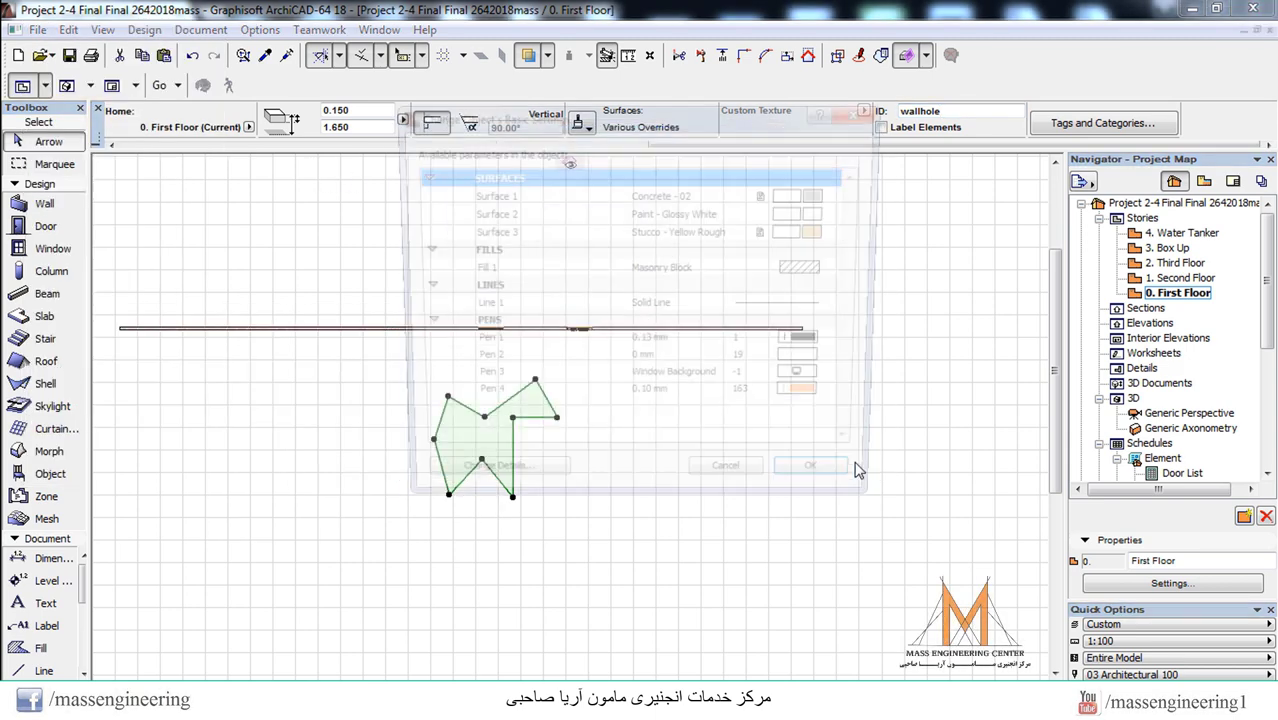
{"action": "left_click", "coordinate": [822, 483]}
{"action": "left_click", "coordinate": [194, 470]}
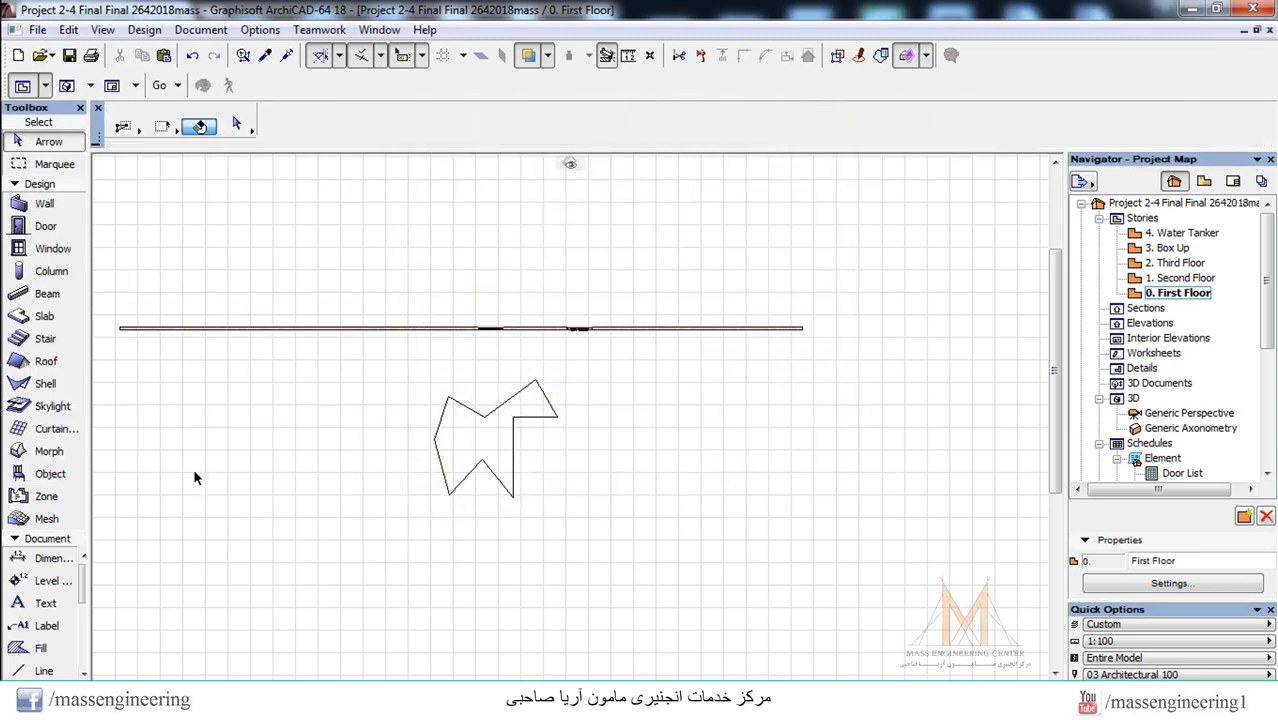
- Place the aa window near the wall's right end and check its opening in the 3D view
{"action": "double_click", "coordinate": [47, 249]}
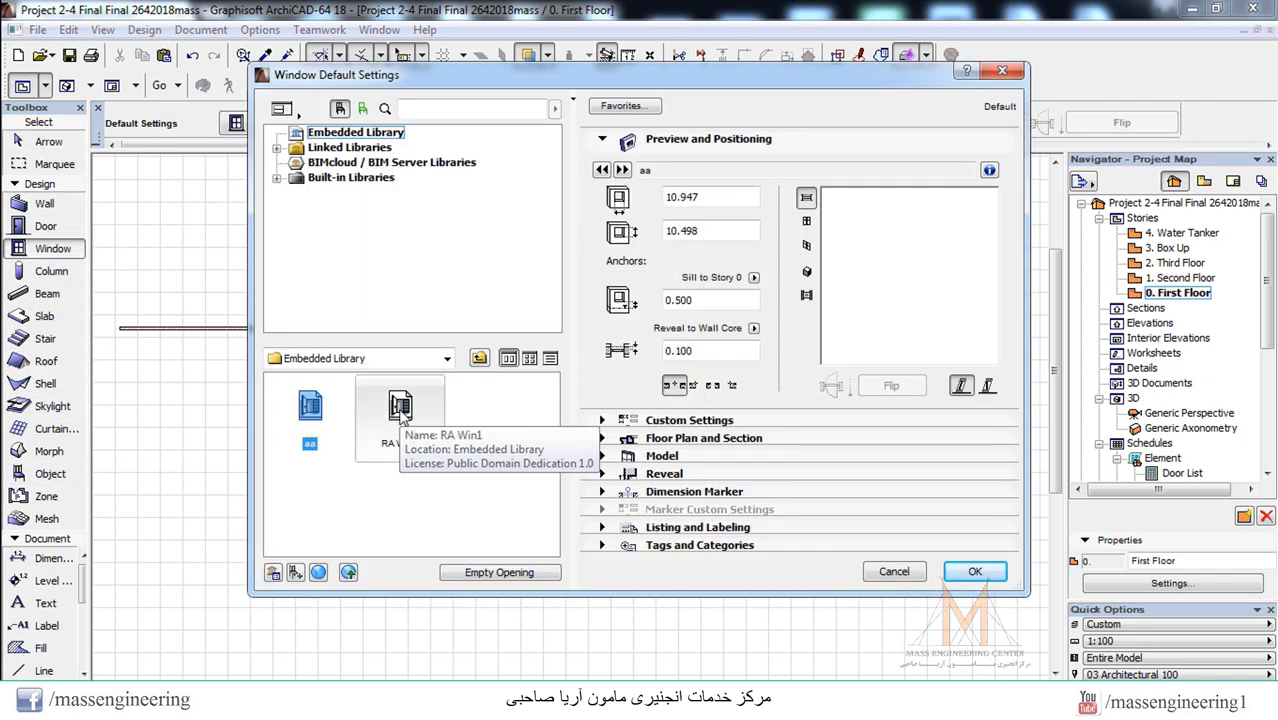
{"action": "left_click", "coordinate": [975, 573]}
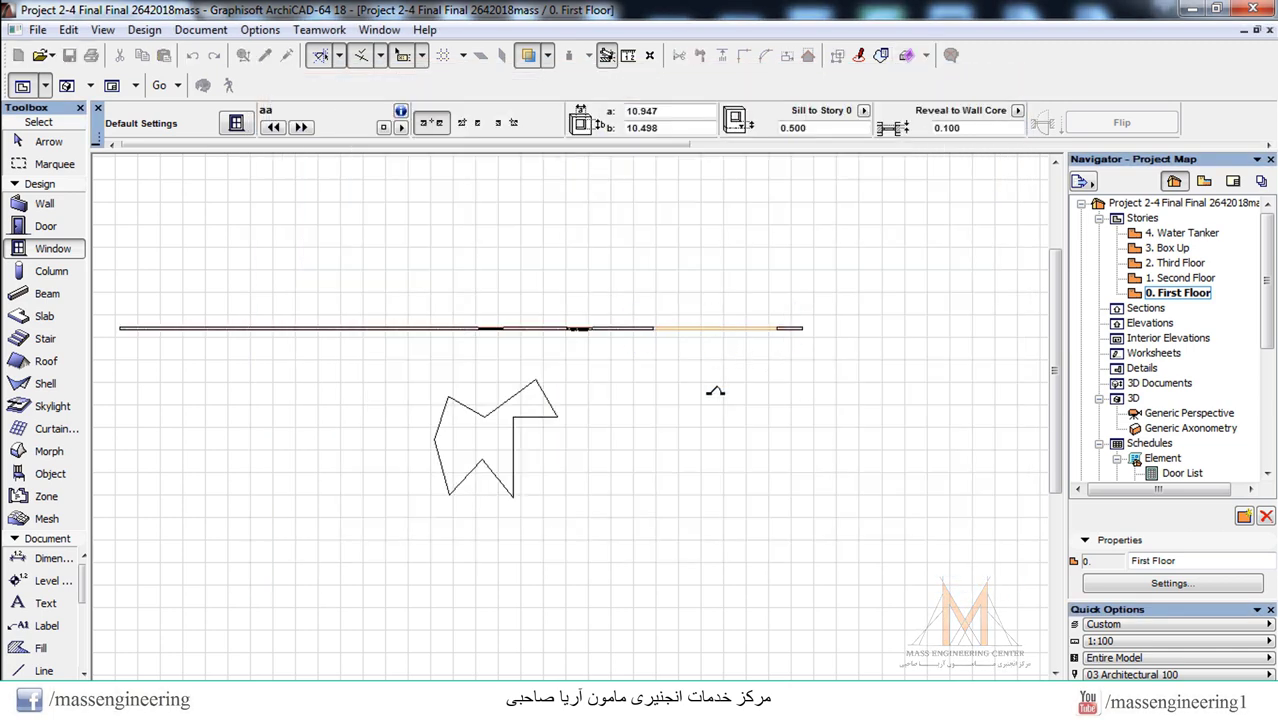
{"action": "scroll", "coordinate": [715, 391], "scroll_direction": "up", "scroll_amount": 3}
{"action": "key", "text": "F3"}
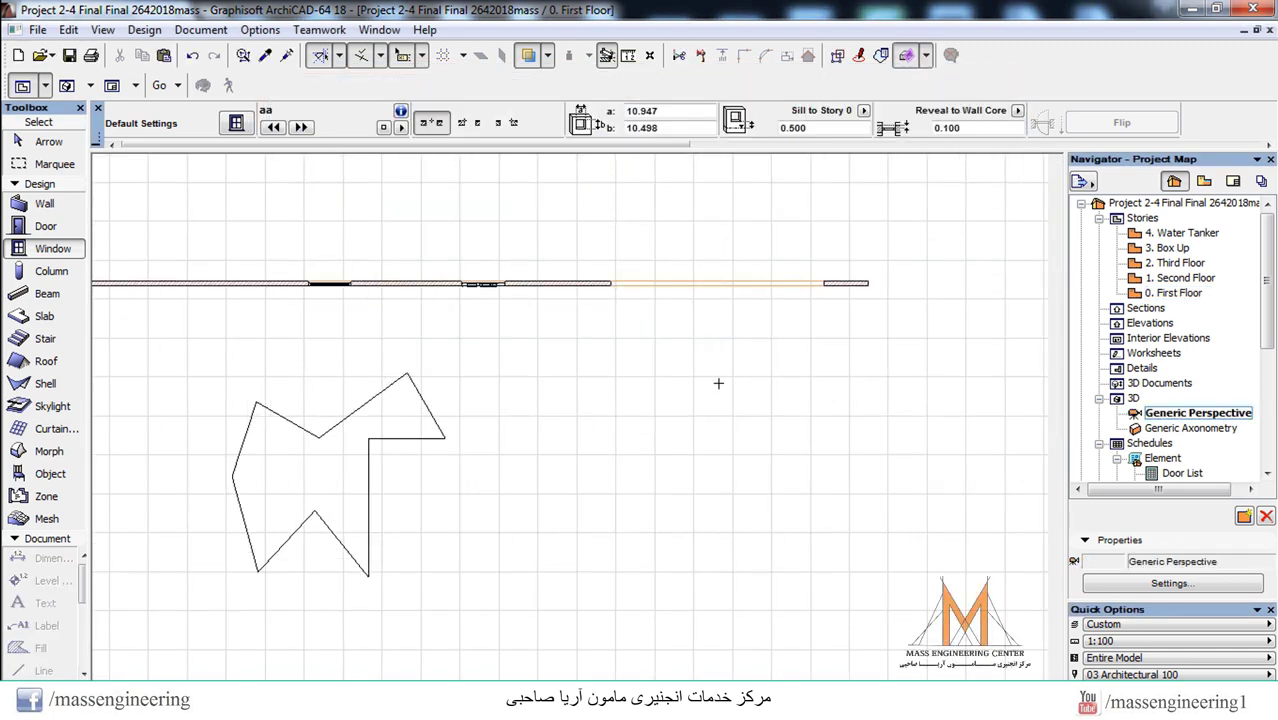
{"action": "scroll", "coordinate": [573, 379], "scroll_direction": "down", "scroll_amount": 3}
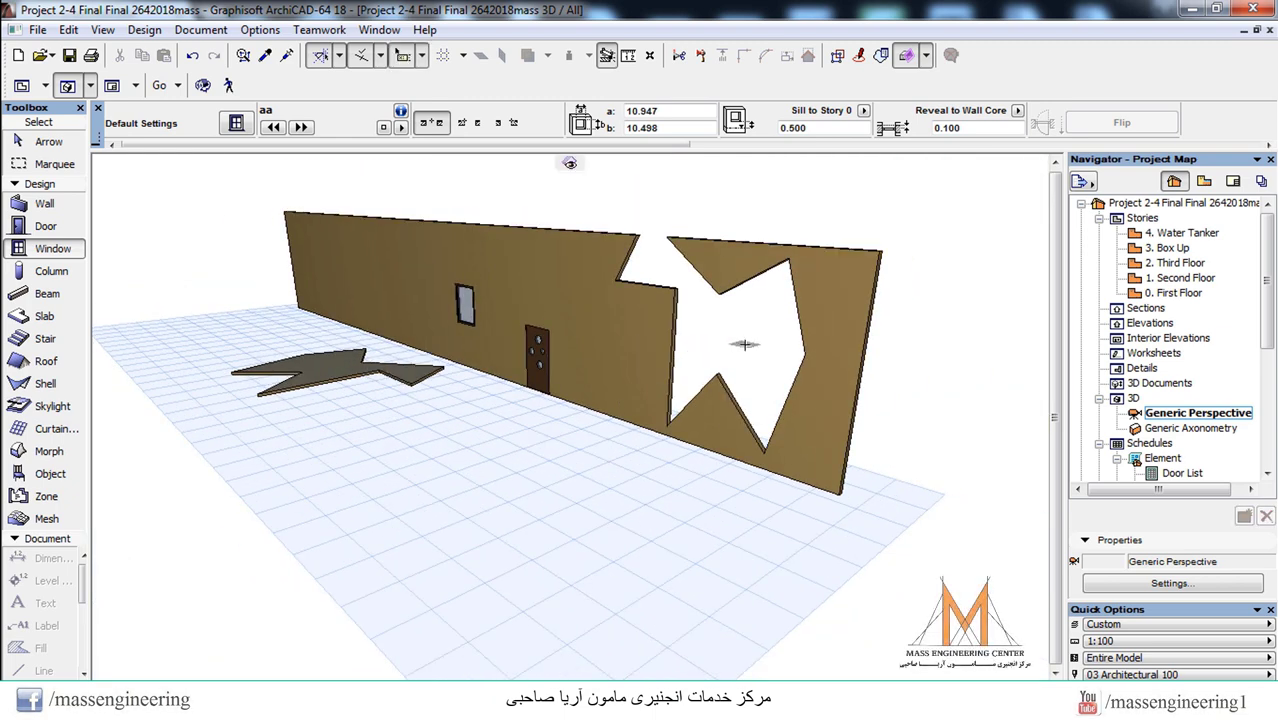
- Remove the aa window from the wall and delete the irregular slab on the First Floor plan
{"action": "key", "text": "F2"}
{"action": "scroll", "coordinate": [750, 340], "scroll_direction": "down", "scroll_amount": 3}
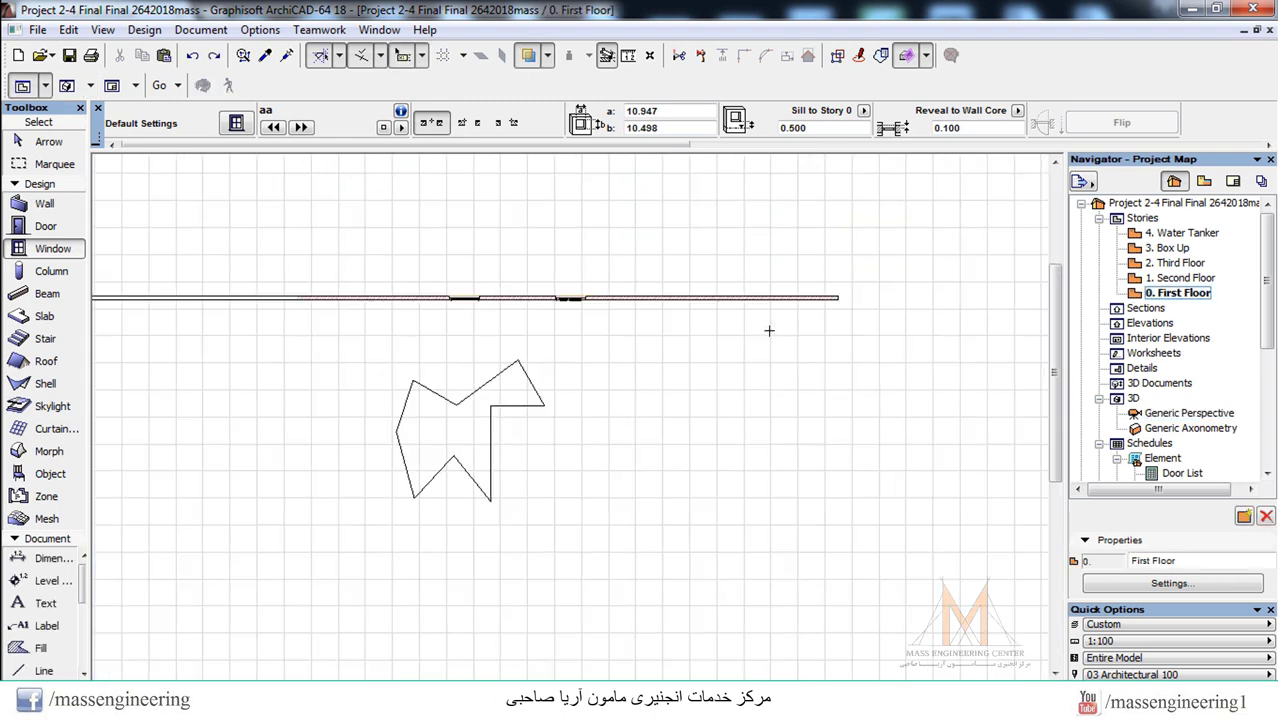
{"action": "left_click", "coordinate": [494, 409]}
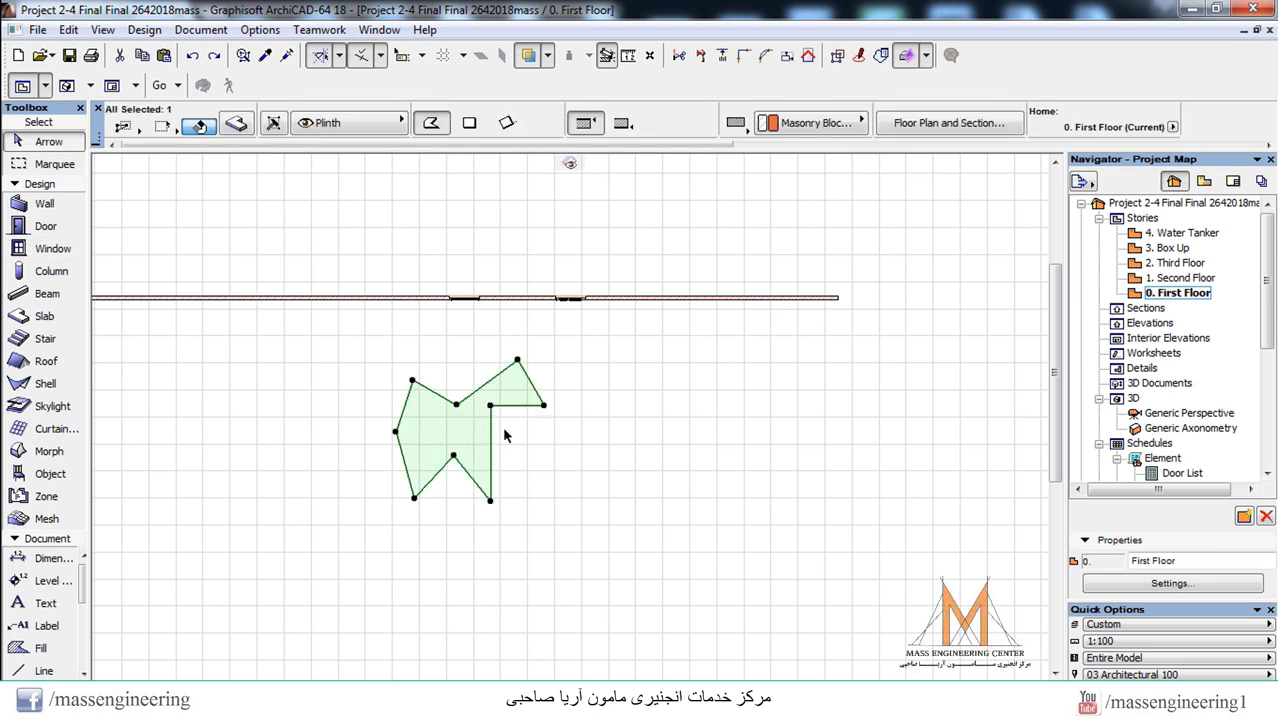
{"action": "key", "text": "Delete"}
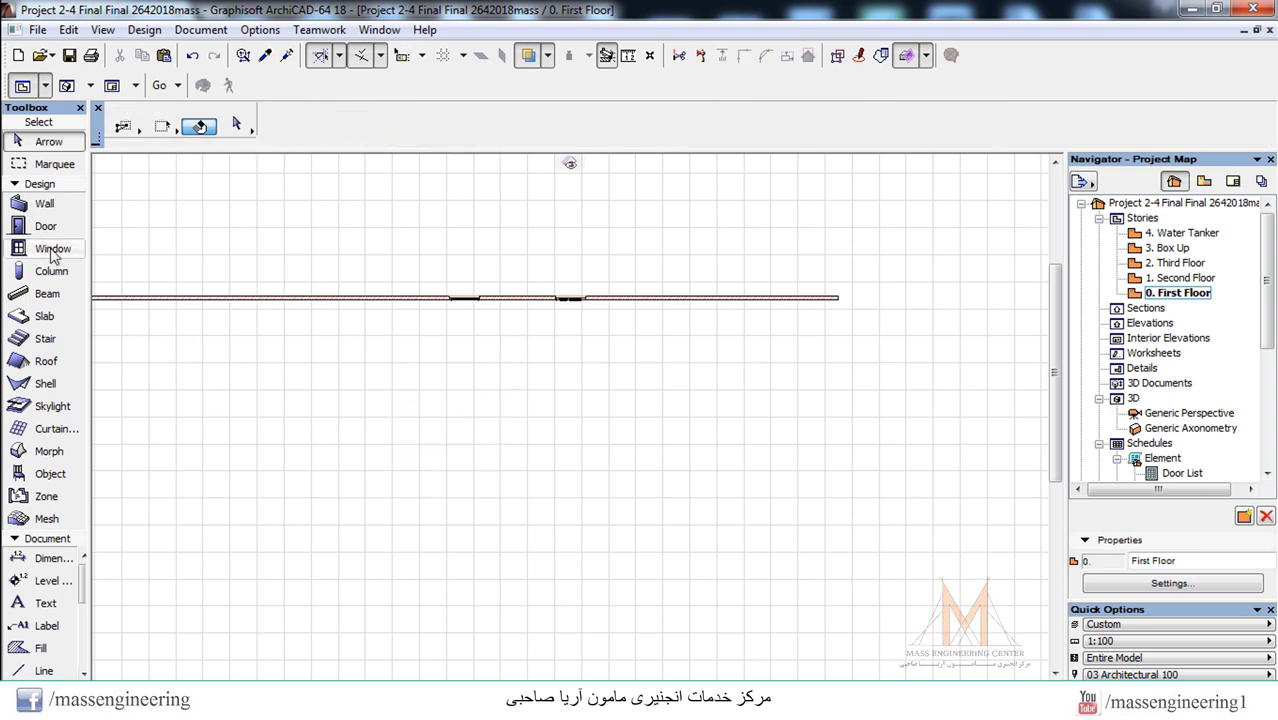
- Draw a smaller irregular nine-cornered polygonal slab below the wall, to the left of the existing window
{"action": "left_click", "coordinate": [45, 317]}
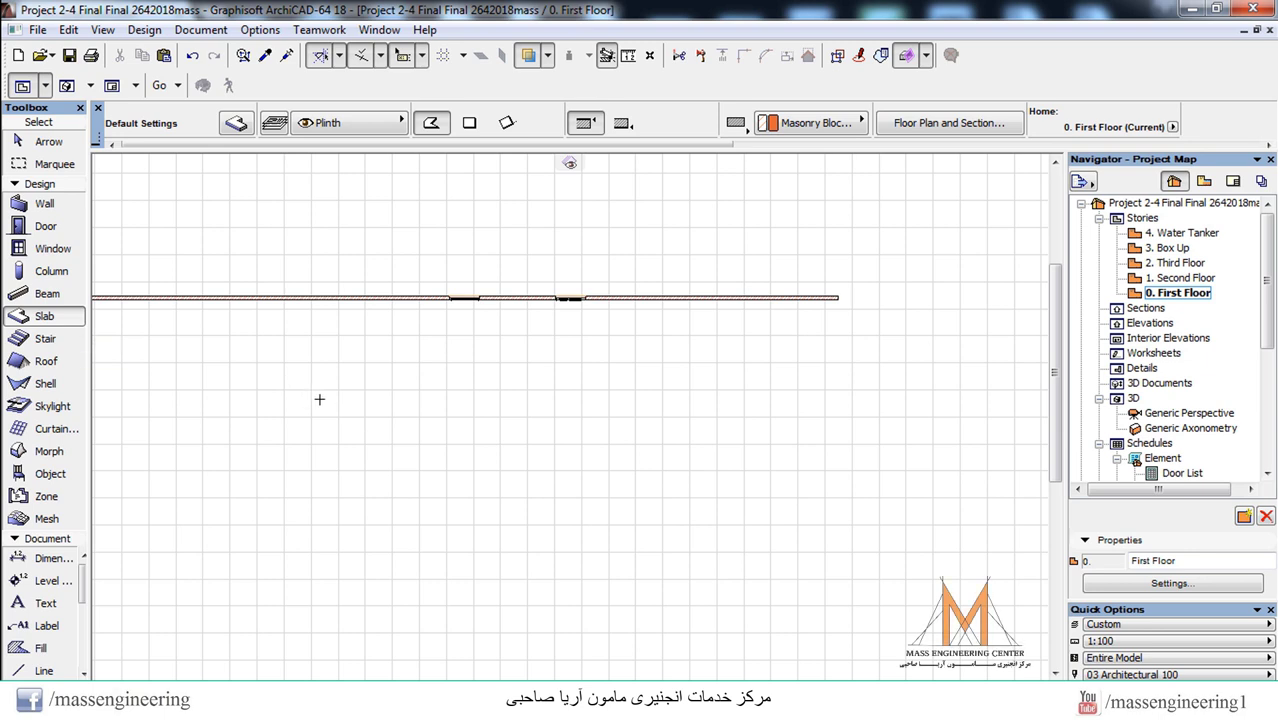
{"action": "scroll", "coordinate": [320, 391], "scroll_direction": "up", "scroll_amount": 2}
{"action": "left_click", "coordinate": [363, 393]}
{"action": "left_click", "coordinate": [383, 393]}
{"action": "left_click", "coordinate": [365, 423]}
{"action": "left_click", "coordinate": [314, 405]}
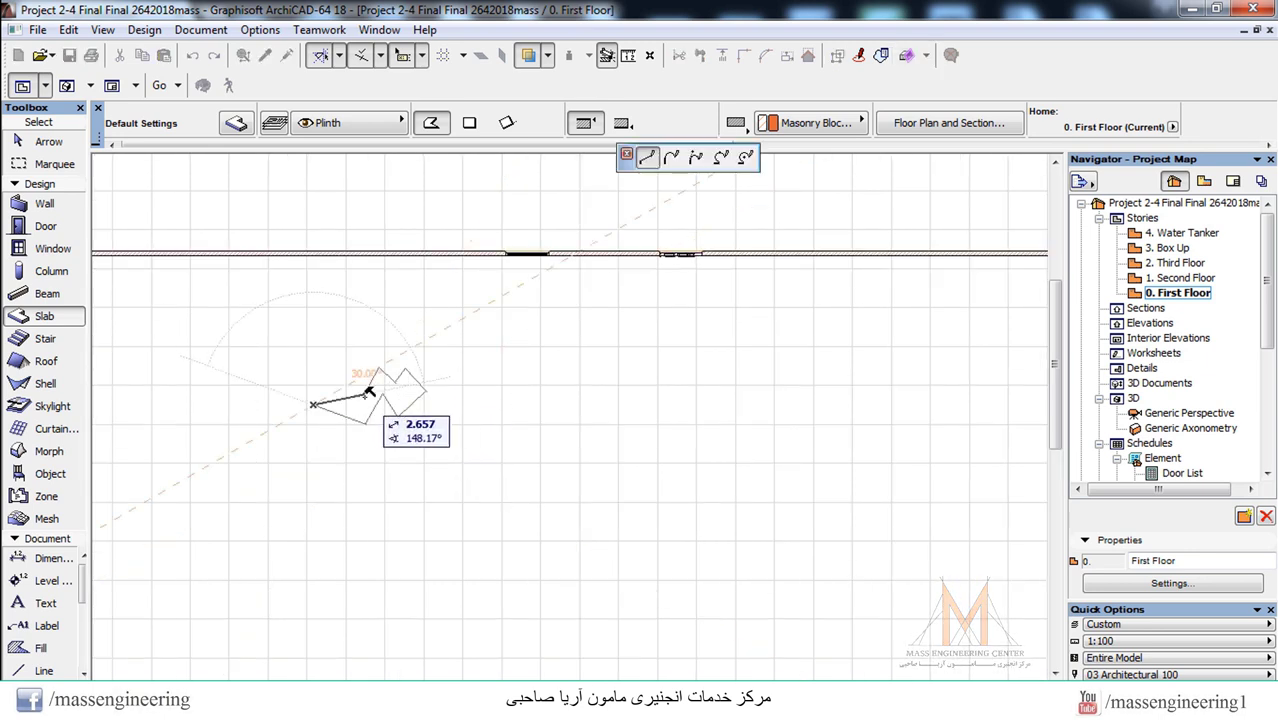
{"action": "left_click", "coordinate": [364, 394]}
{"action": "key", "text": "Escape"}
- Set the ID of the small irregular slab to wallniche
{"action": "left_click_drag", "start_coordinate": [442, 351], "coordinate": [257, 468]}
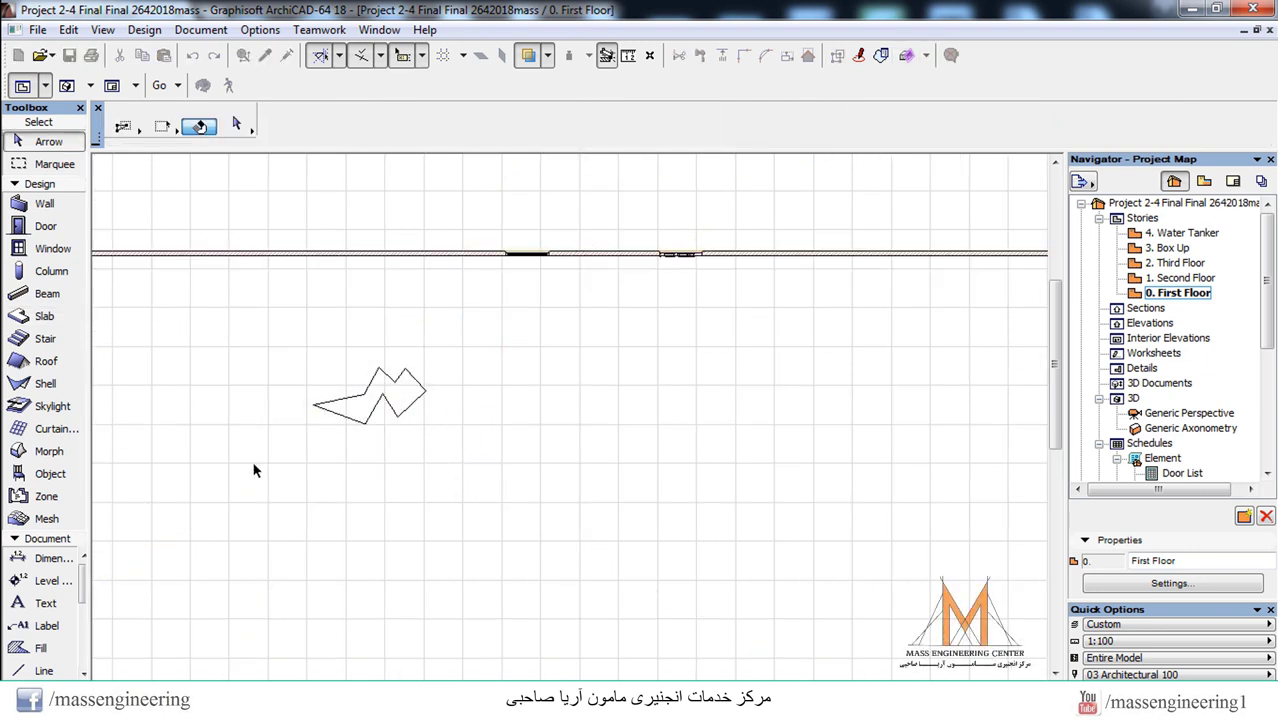
{"action": "scroll", "coordinate": [735, 128], "scroll_direction": "right", "scroll_amount": 5}
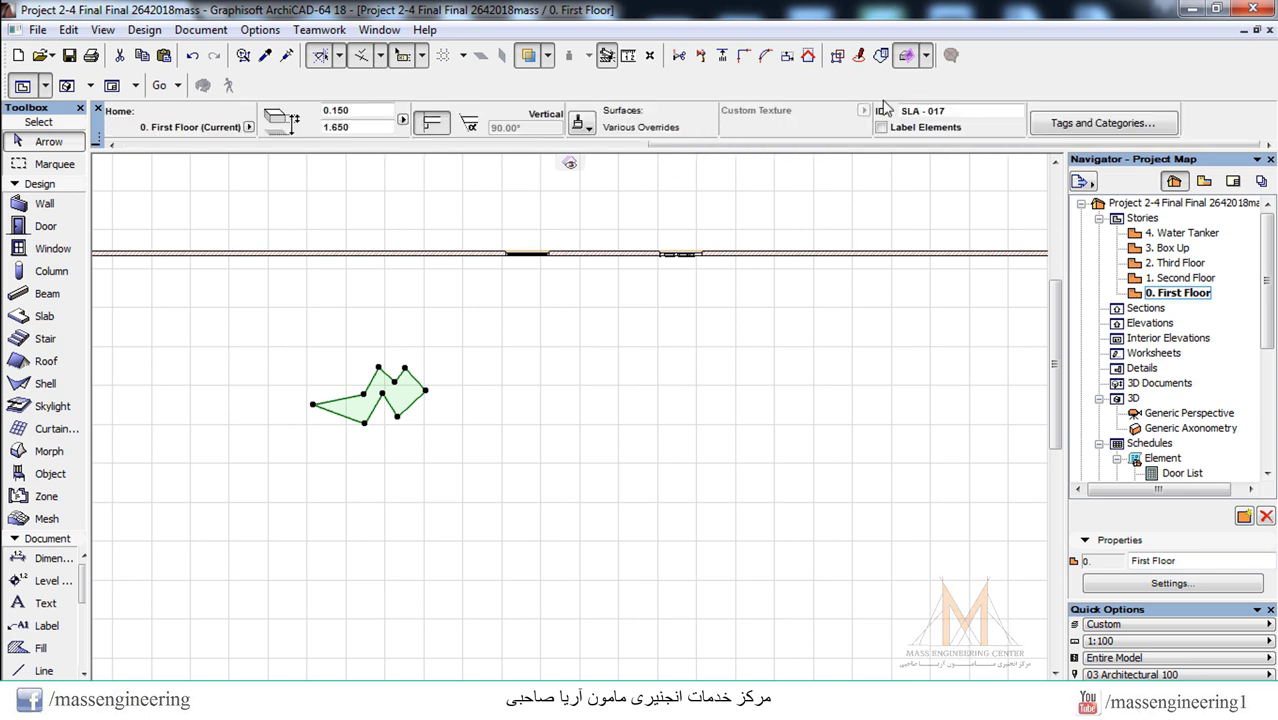
{"action": "type", "text": "wallniche"}
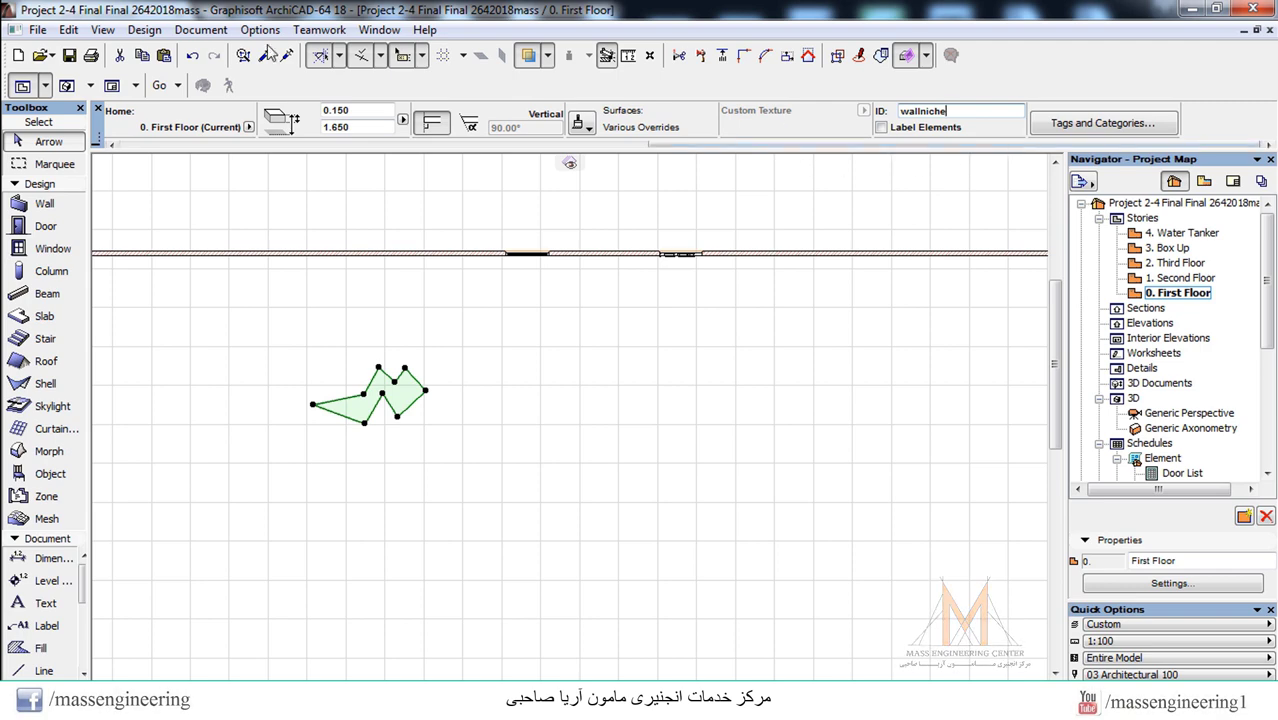
- Save the wallniche slab as a window named New Window 1 in the Embedded Library
{"action": "left_click", "coordinate": [37, 29]}
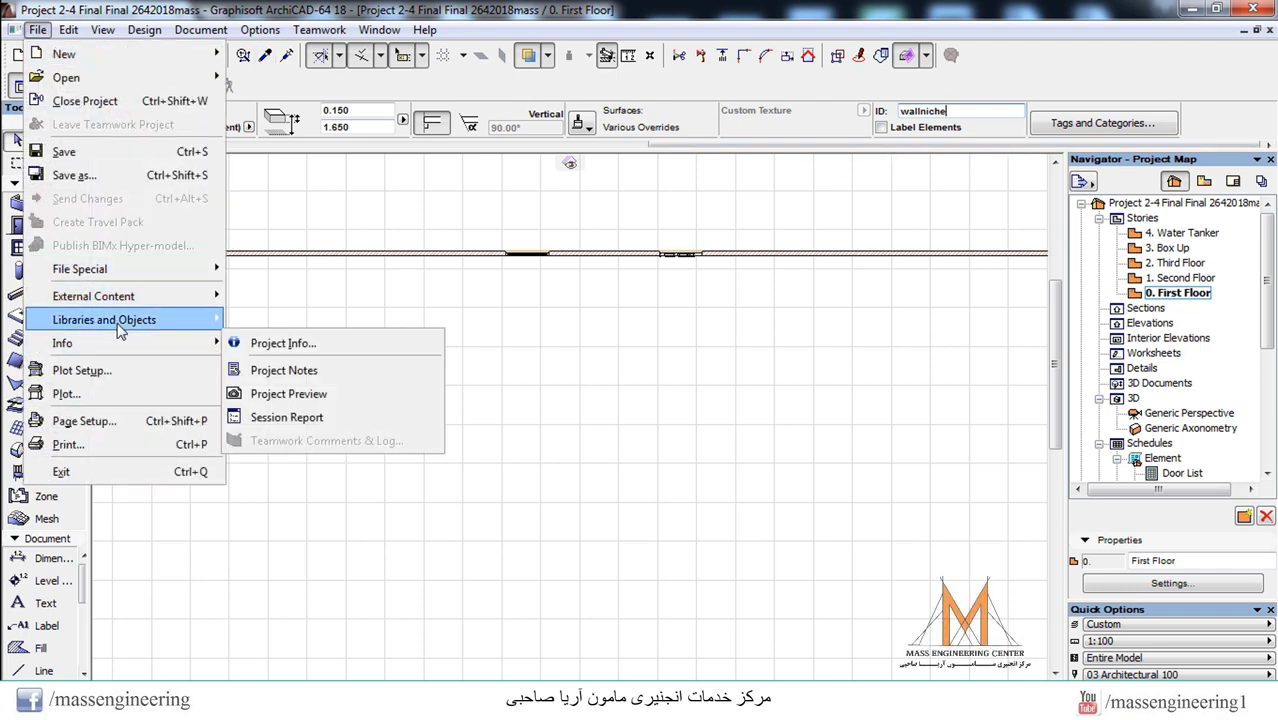
{"action": "mouse_move", "coordinate": [118, 330]}
{"action": "mouse_move", "coordinate": [385, 470]}
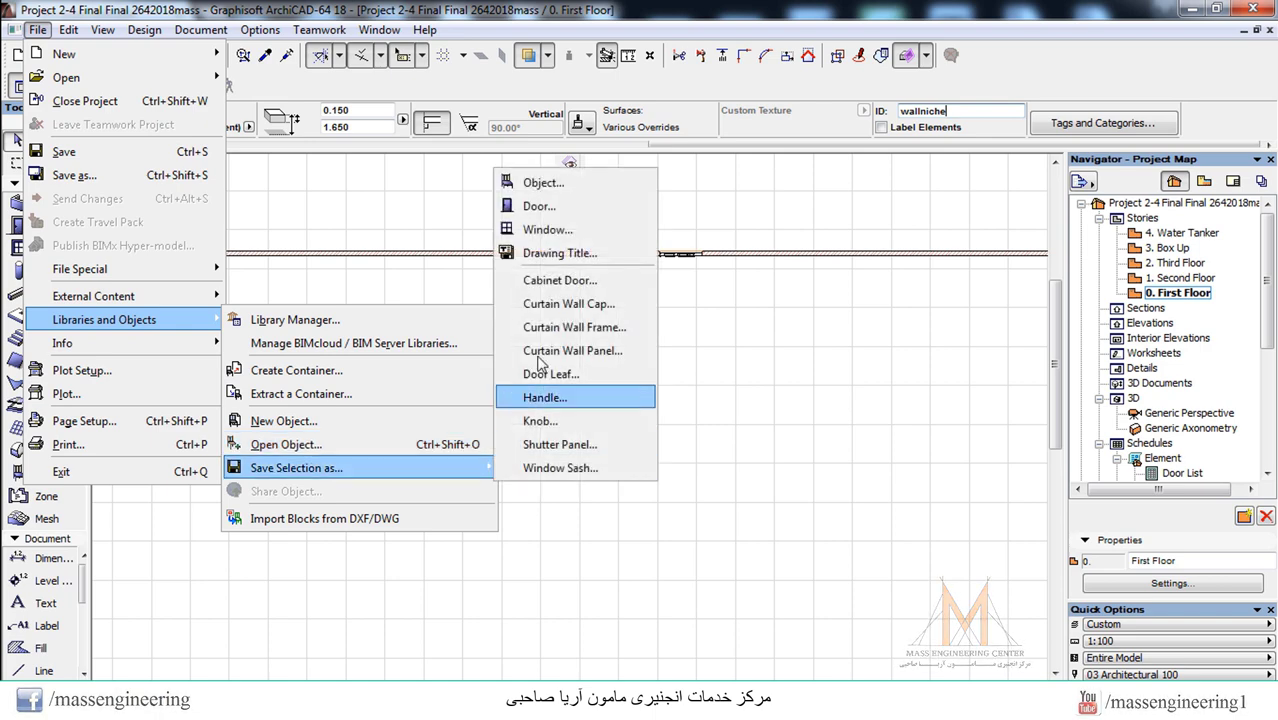
{"action": "left_click", "coordinate": [545, 230]}
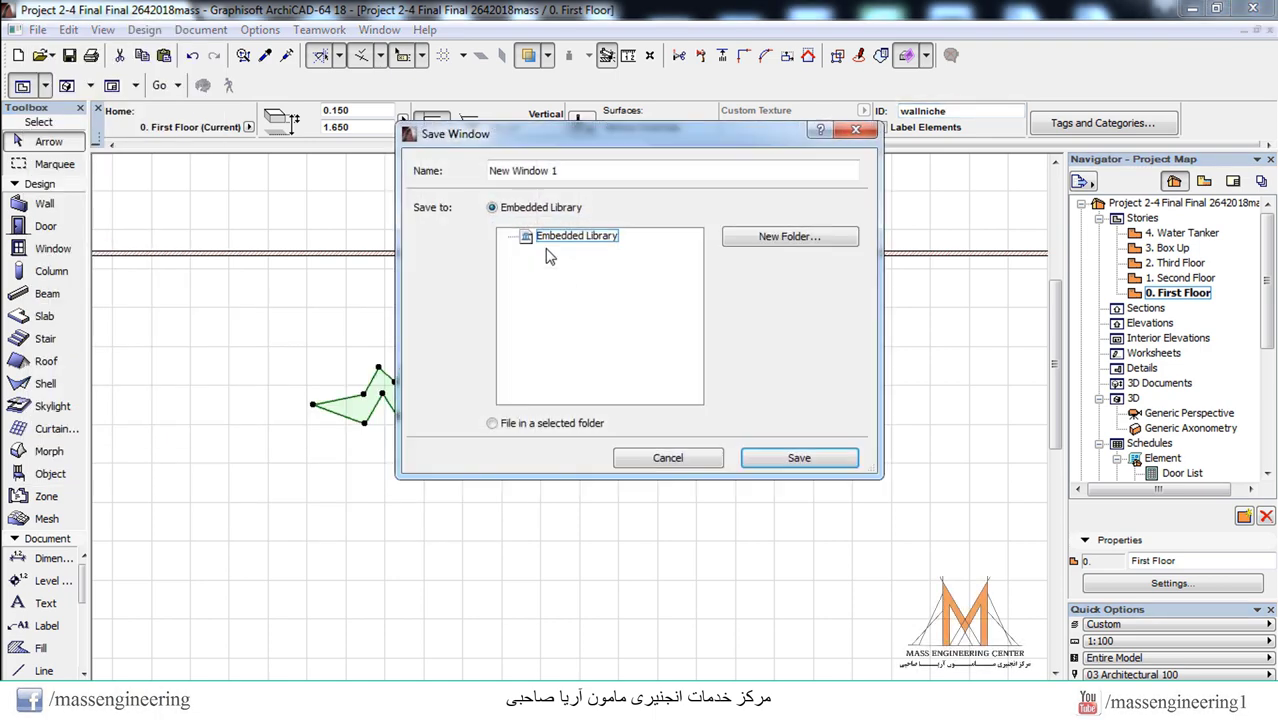
{"action": "key", "text": "Return"}
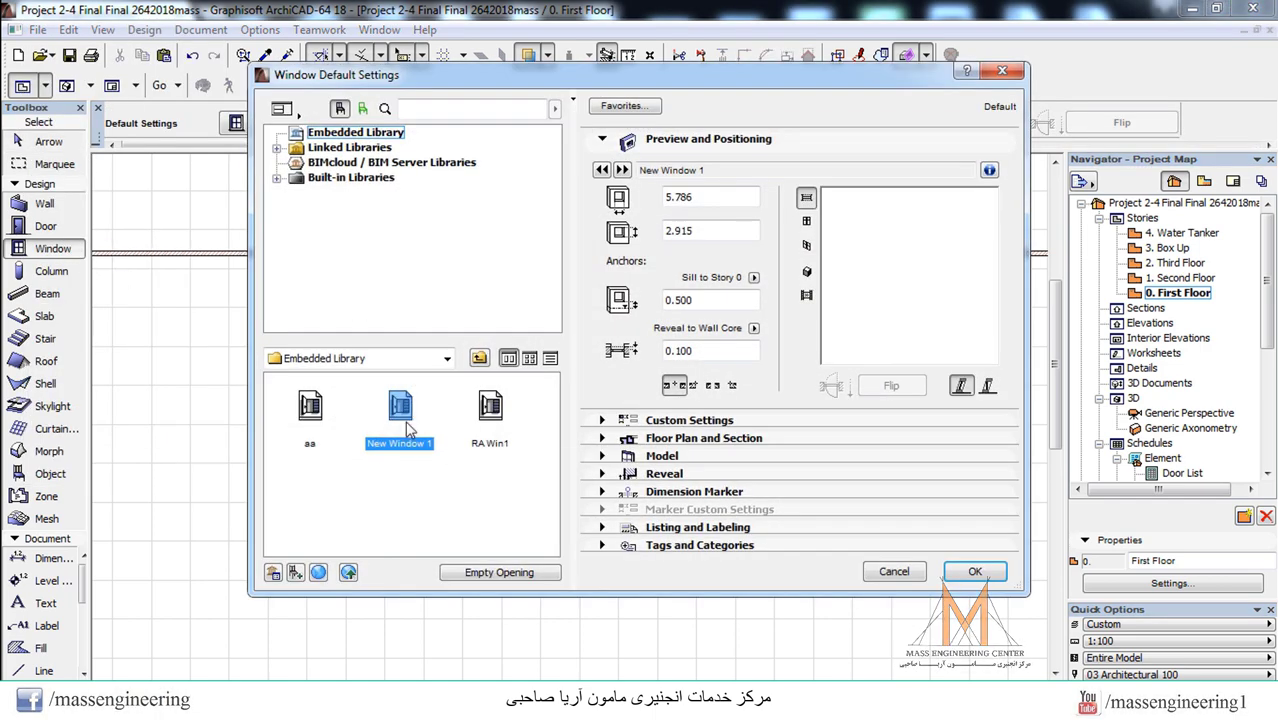
- Place the New Window 1 window in the wall, to the left of the existing window
{"action": "left_click", "coordinate": [988, 571]}
{"action": "left_click", "coordinate": [319, 252]}
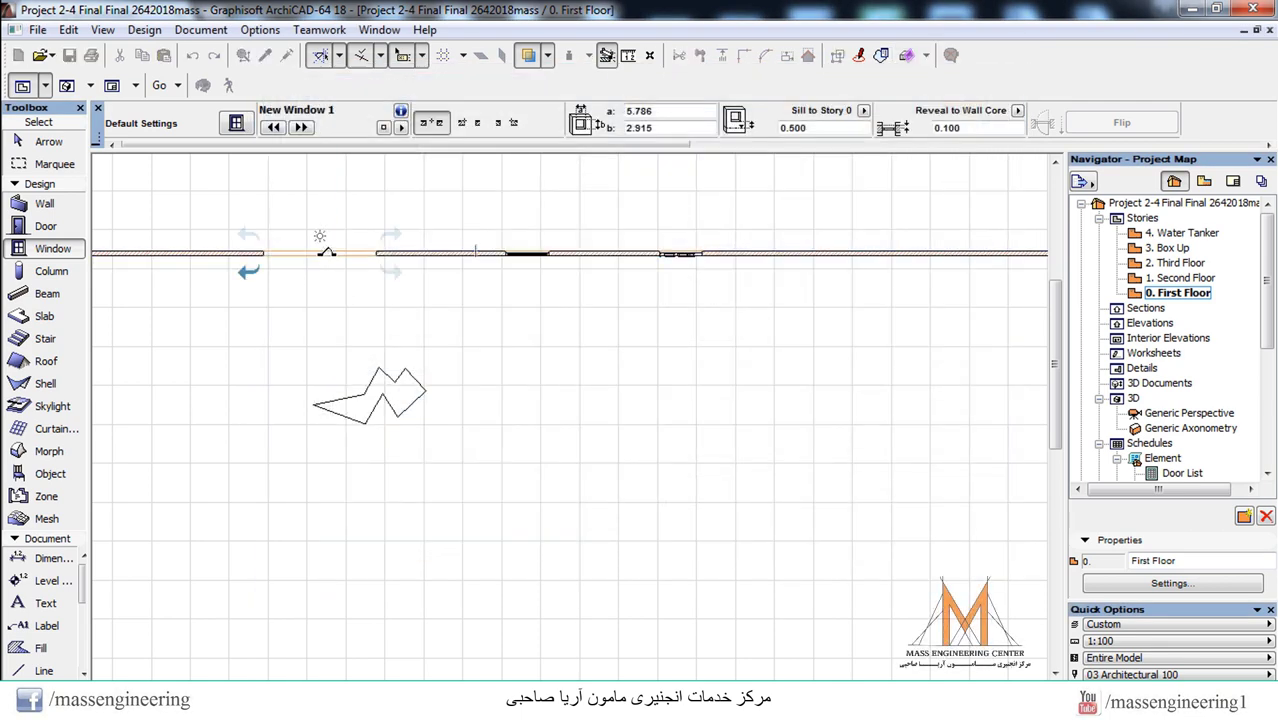
{"action": "left_click", "coordinate": [318, 287]}
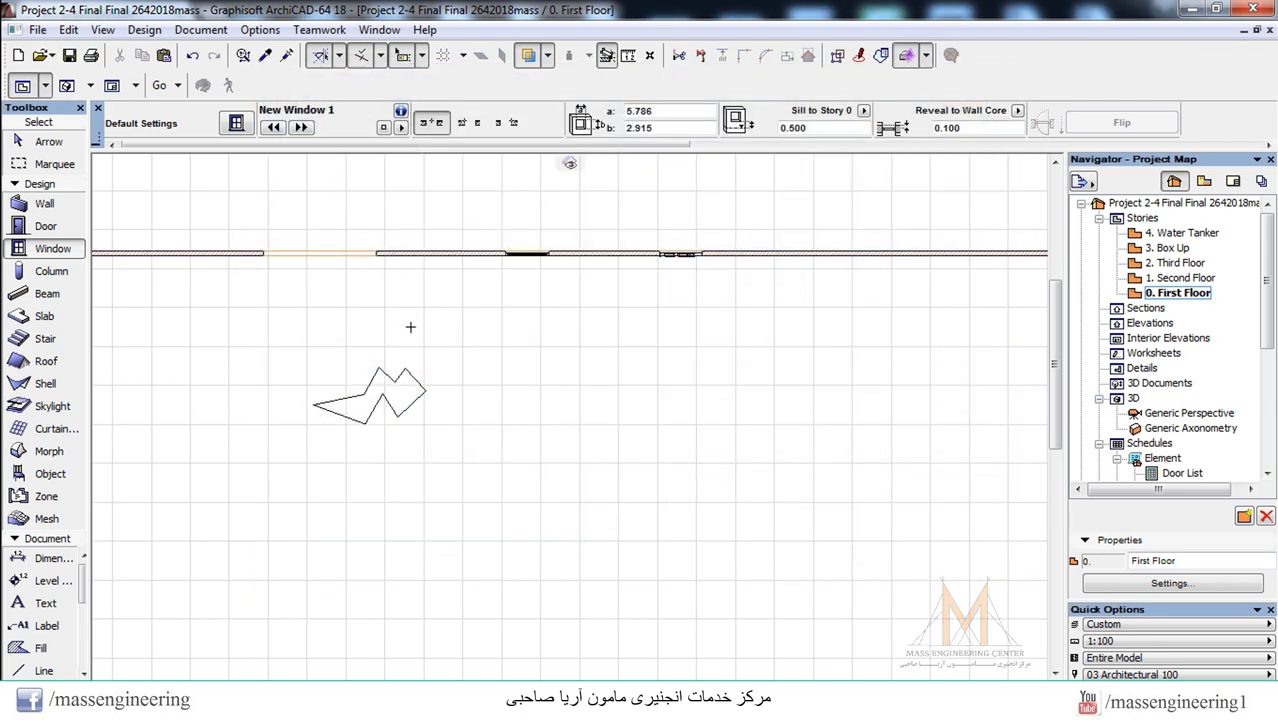
- Examine the niche cut by New Window 1 on both sides of the wall in the 3D view
{"action": "key", "text": "F3"}
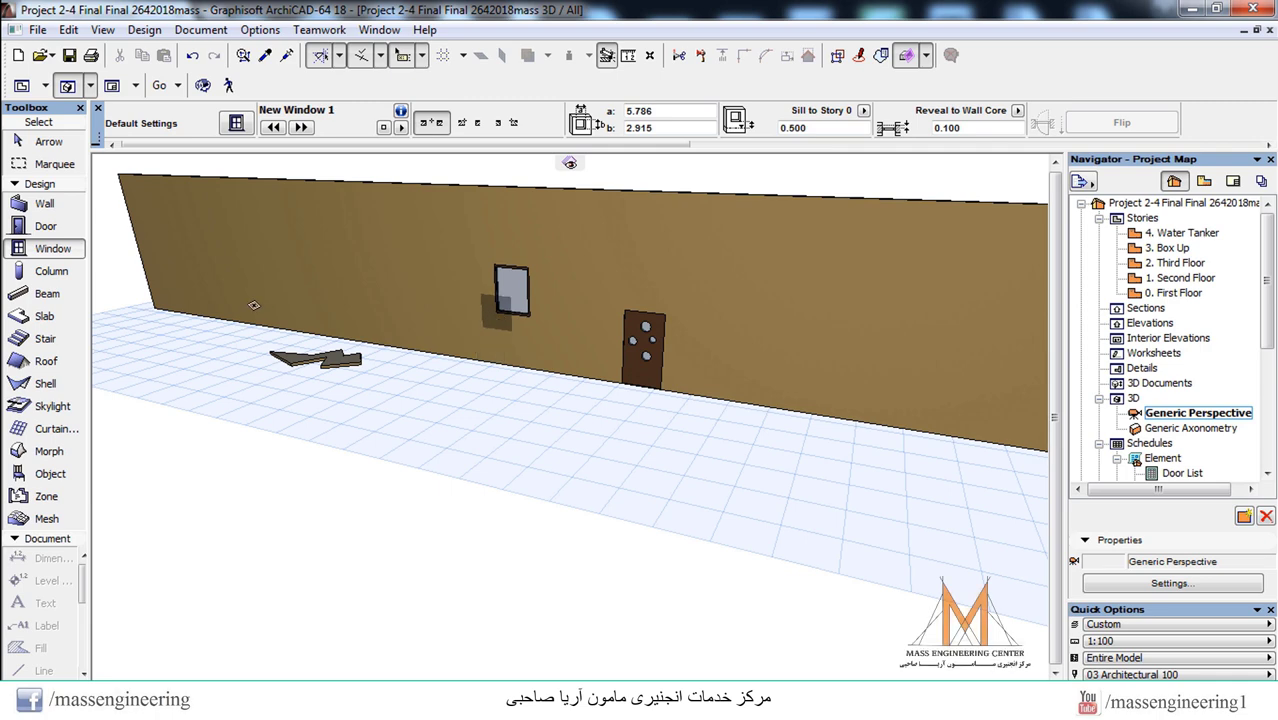
{"action": "left_click", "coordinate": [203, 86]}
{"action": "left_click_drag", "start_coordinate": [773, 297], "coordinate": [163, 263]}
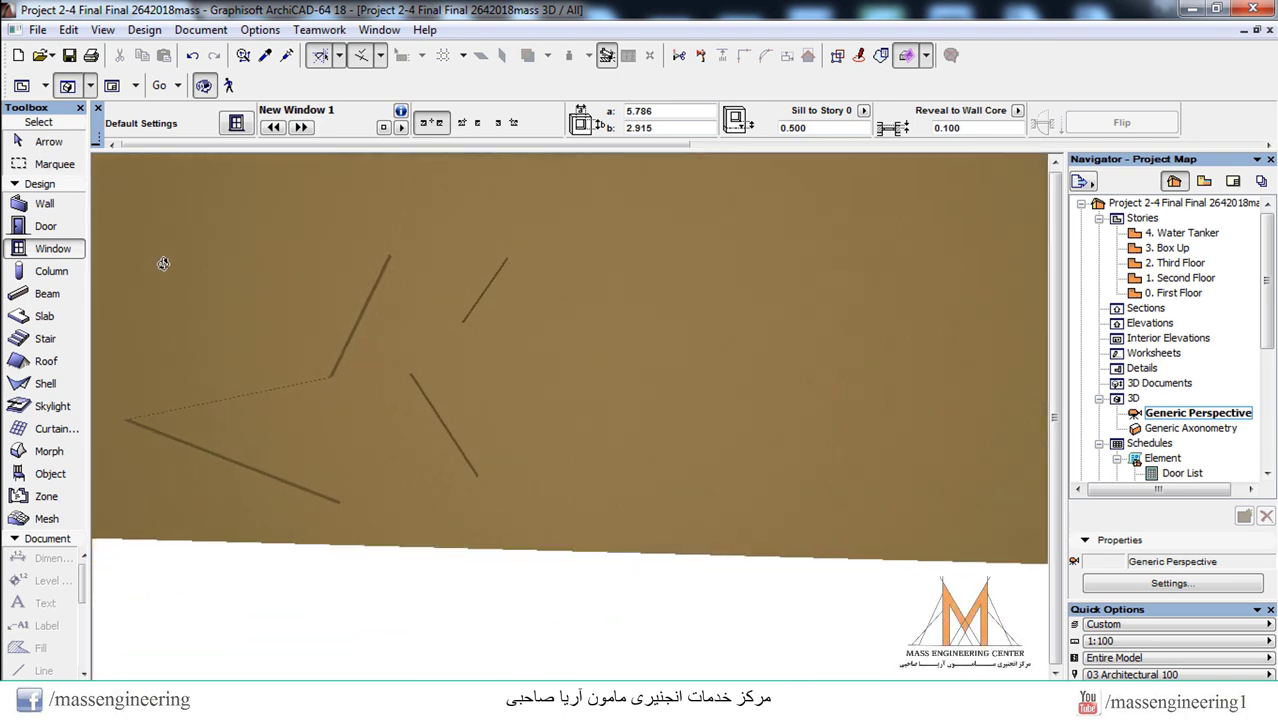
{"action": "key", "text": "Escape"}
{"action": "scroll", "coordinate": [582, 334], "scroll_direction": "down", "scroll_amount": 1}
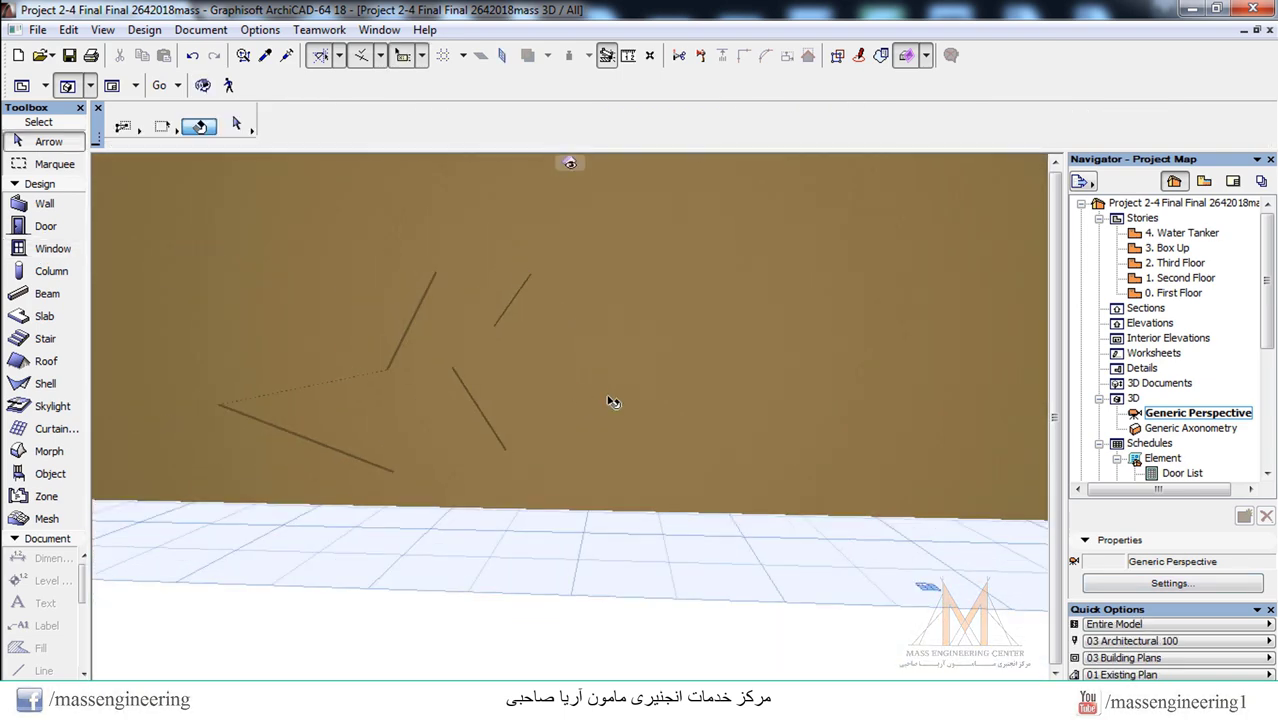
{"action": "left_click_drag", "start_coordinate": [541, 354], "coordinate": [578, 373]}
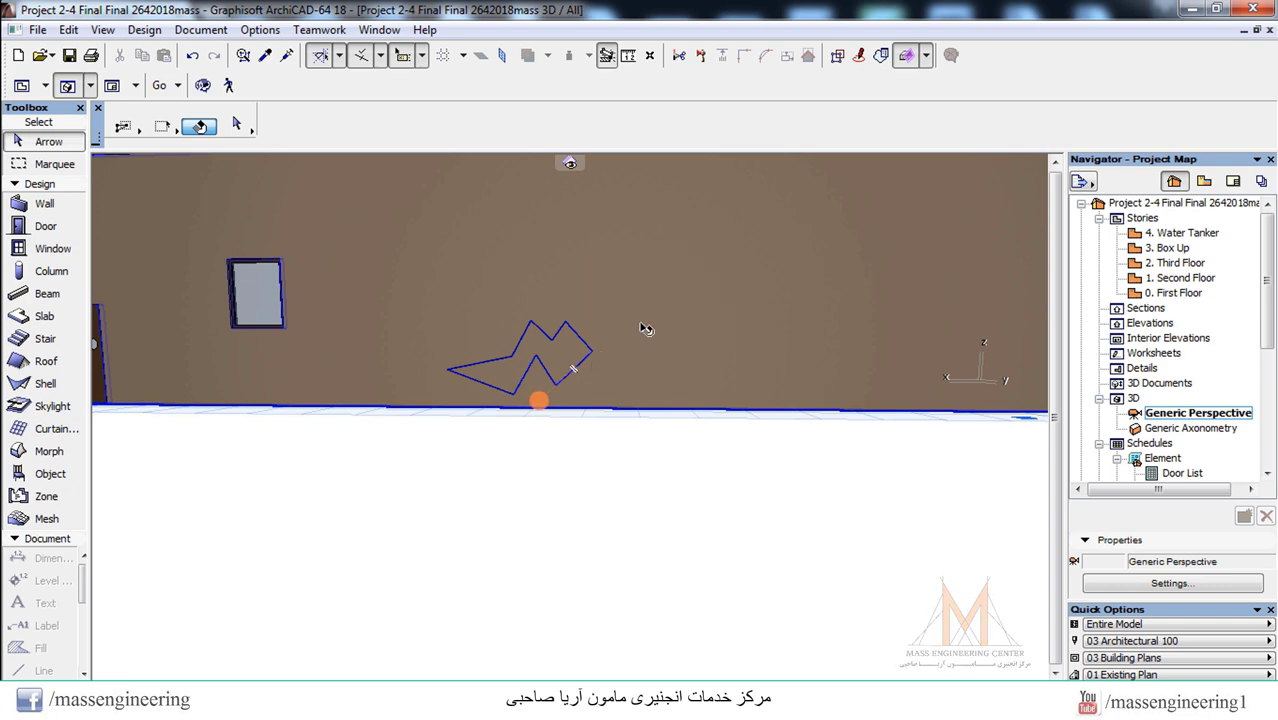
- Create a new surface named **RA as a duplicate of Stucco - Yellow Rough
{"action": "left_click", "coordinate": [262, 30]}
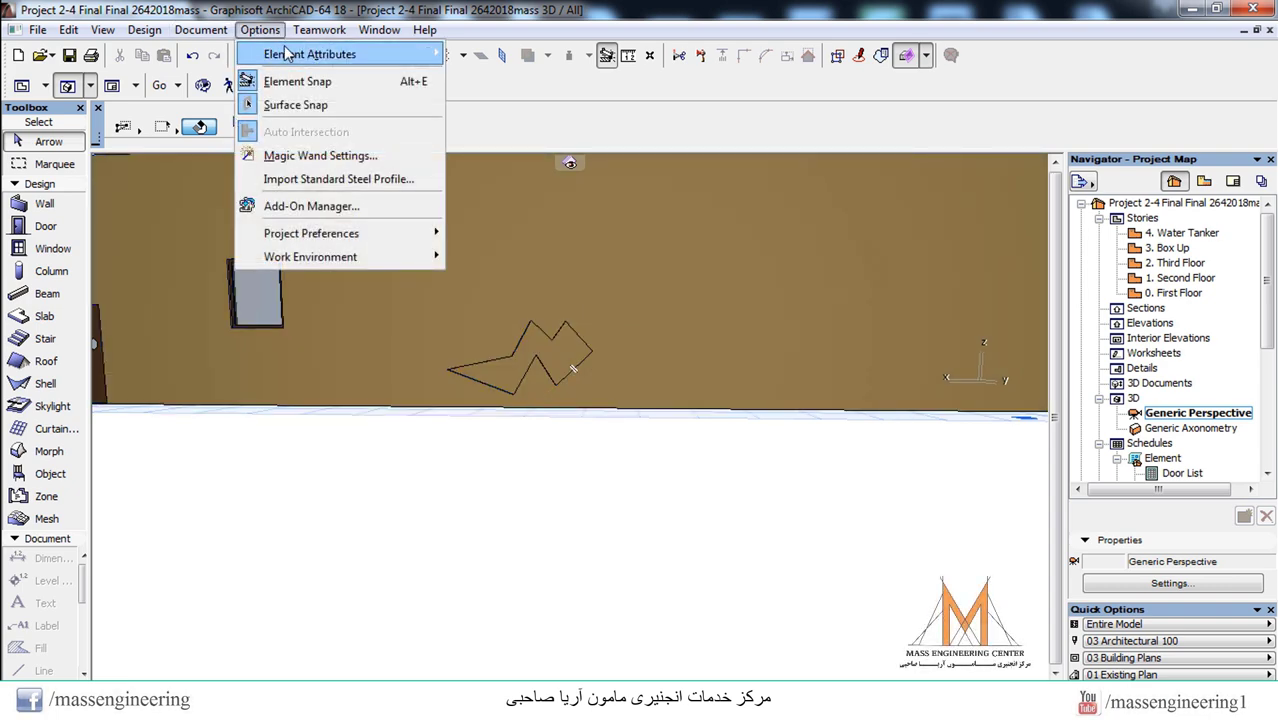
{"action": "mouse_move", "coordinate": [285, 53]}
{"action": "left_click", "coordinate": [519, 195]}
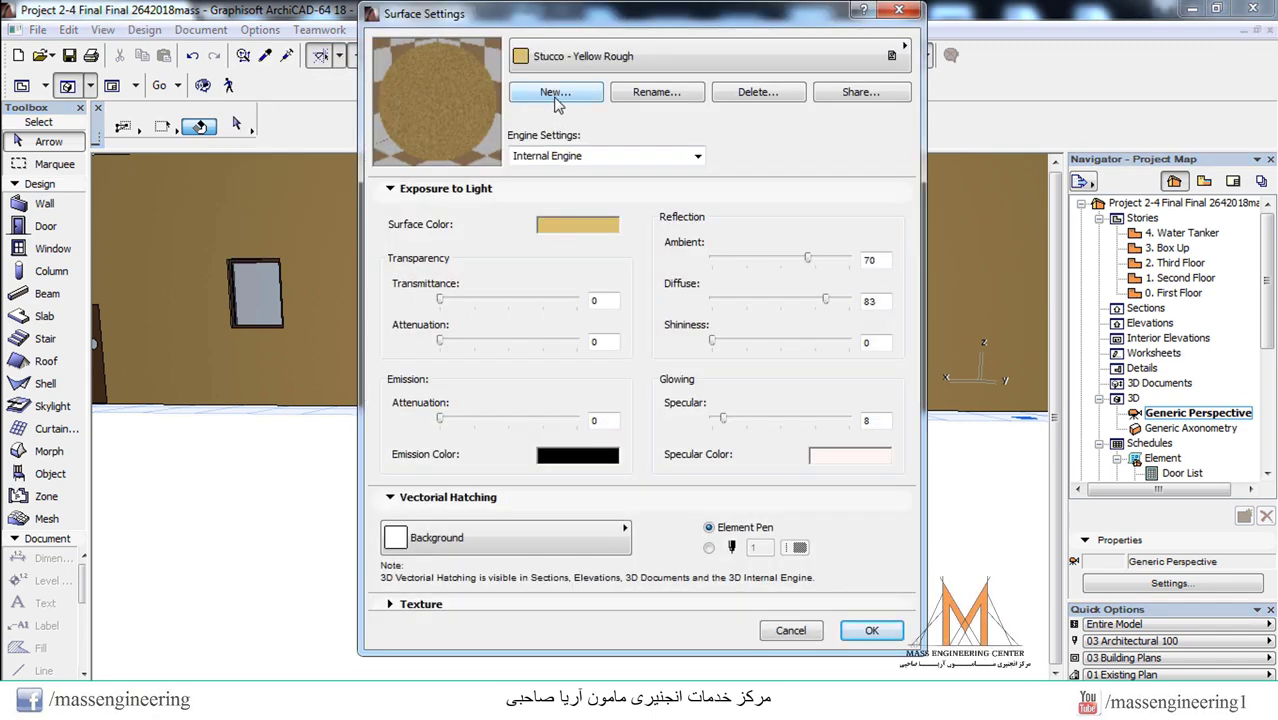
{"action": "left_click", "coordinate": [555, 92]}
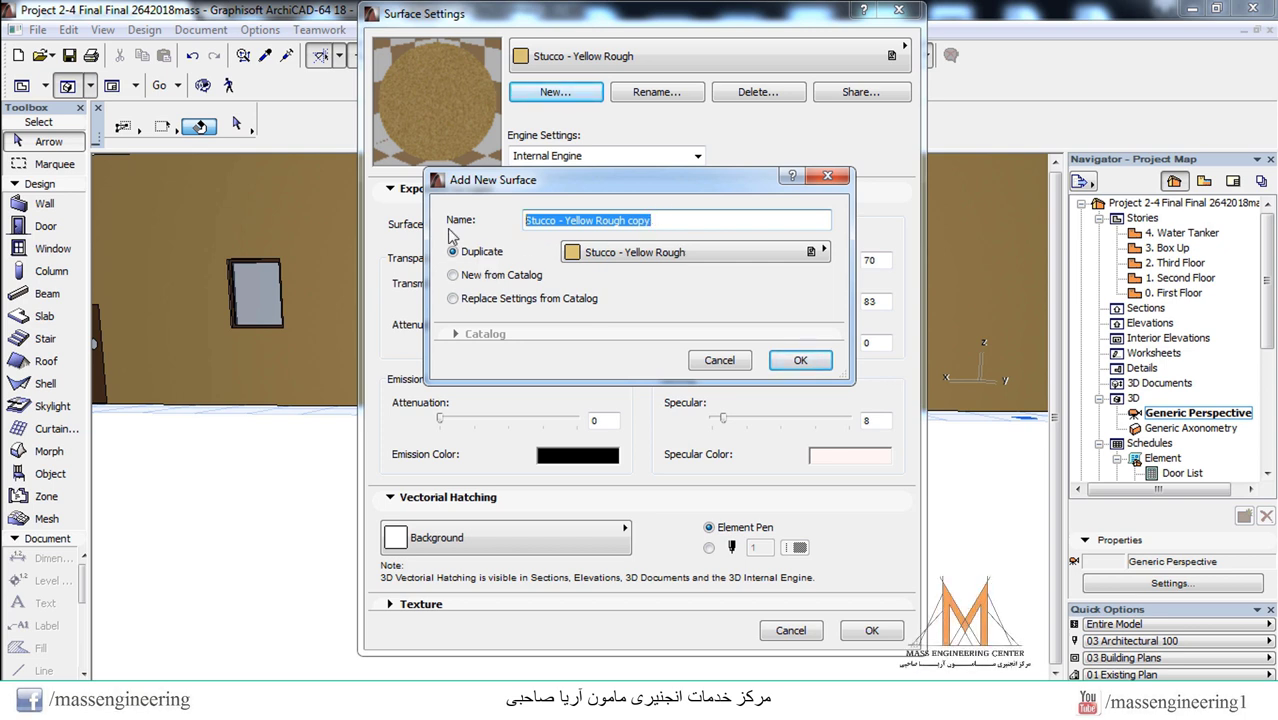
{"action": "type", "text": "888"}
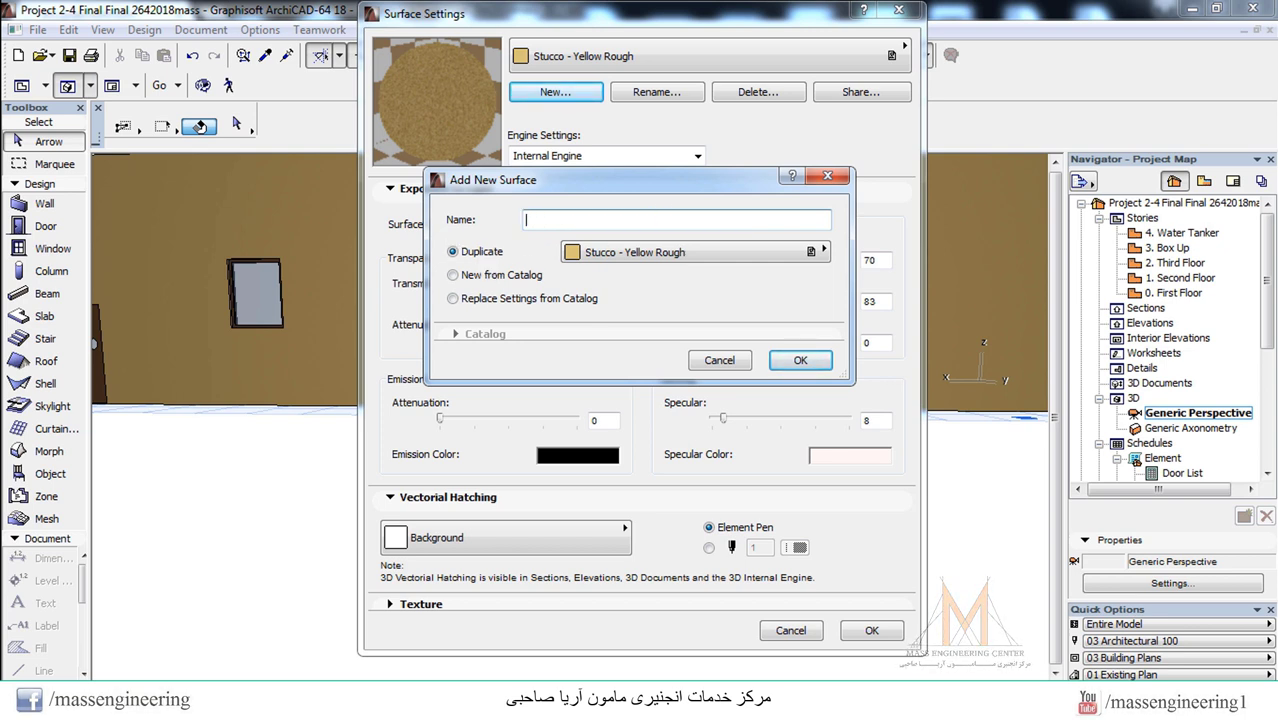
{"action": "type", "text": "**RA"}
{"action": "left_click", "coordinate": [800, 361]}
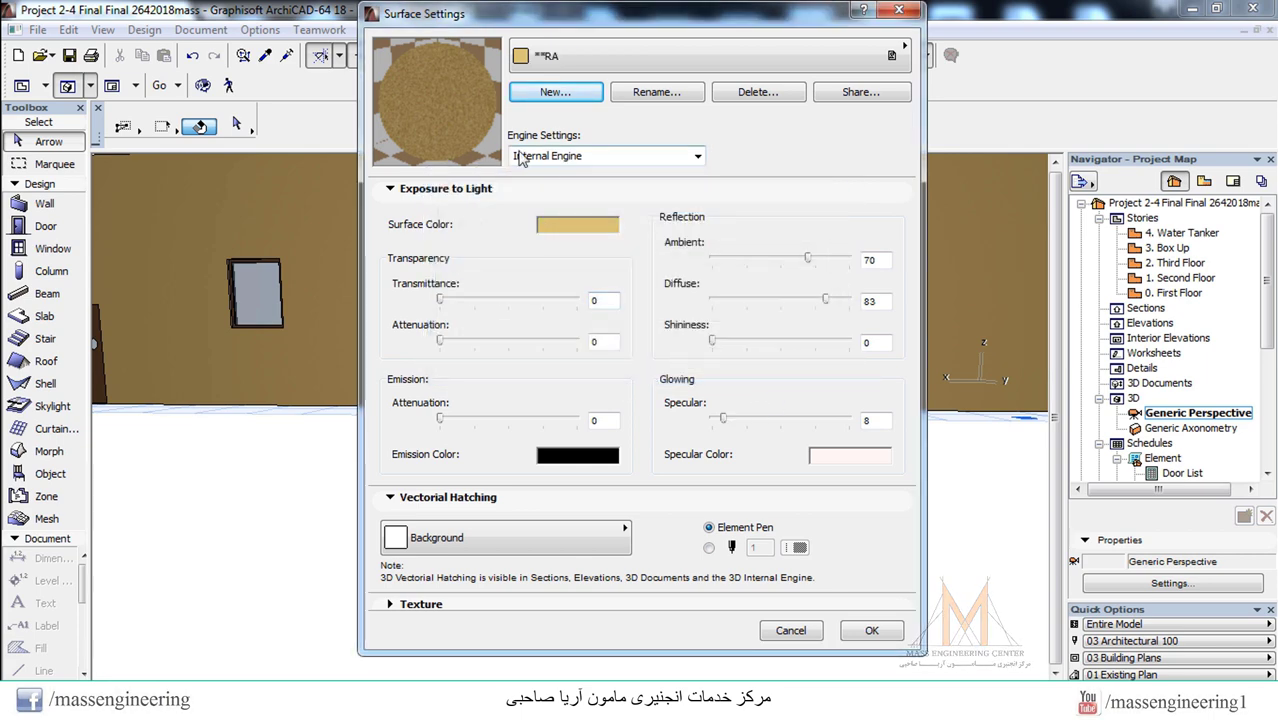
- Load the image file p11logo.jpg from the Desktop as the texture of the **RA surface and save the surface settings
{"action": "left_click", "coordinate": [405, 604]}
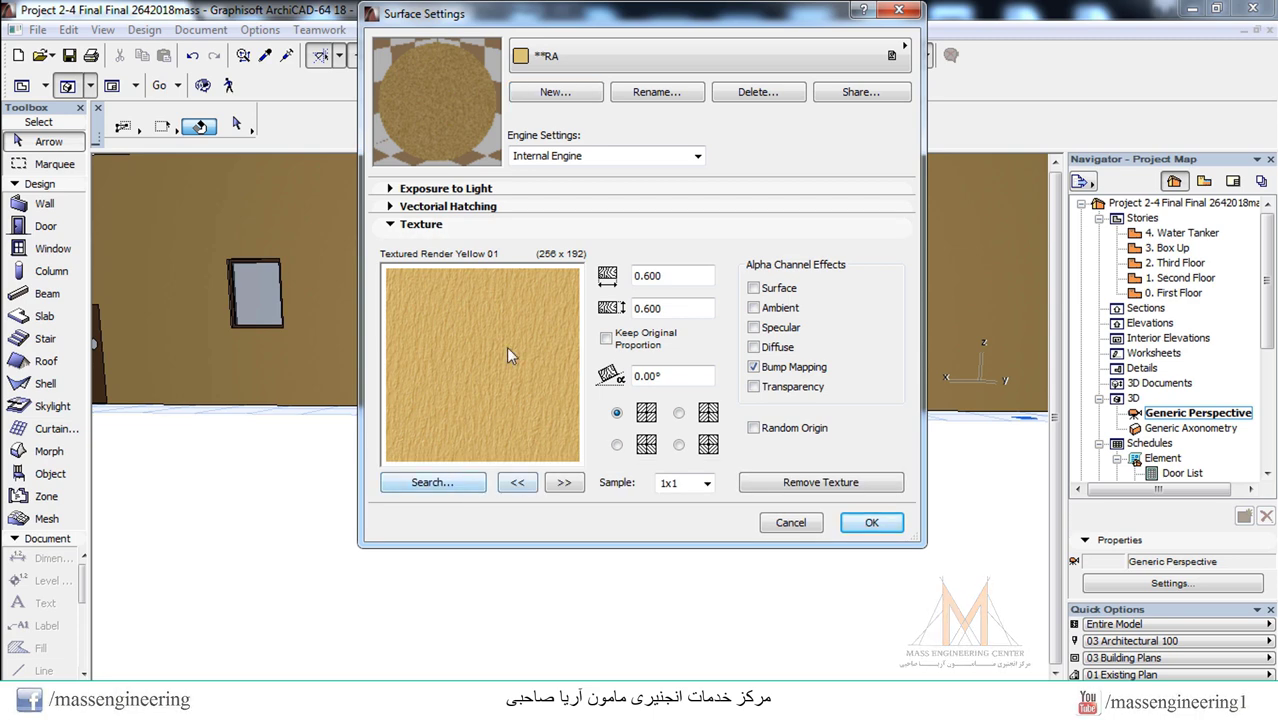
{"action": "left_click", "coordinate": [443, 490]}
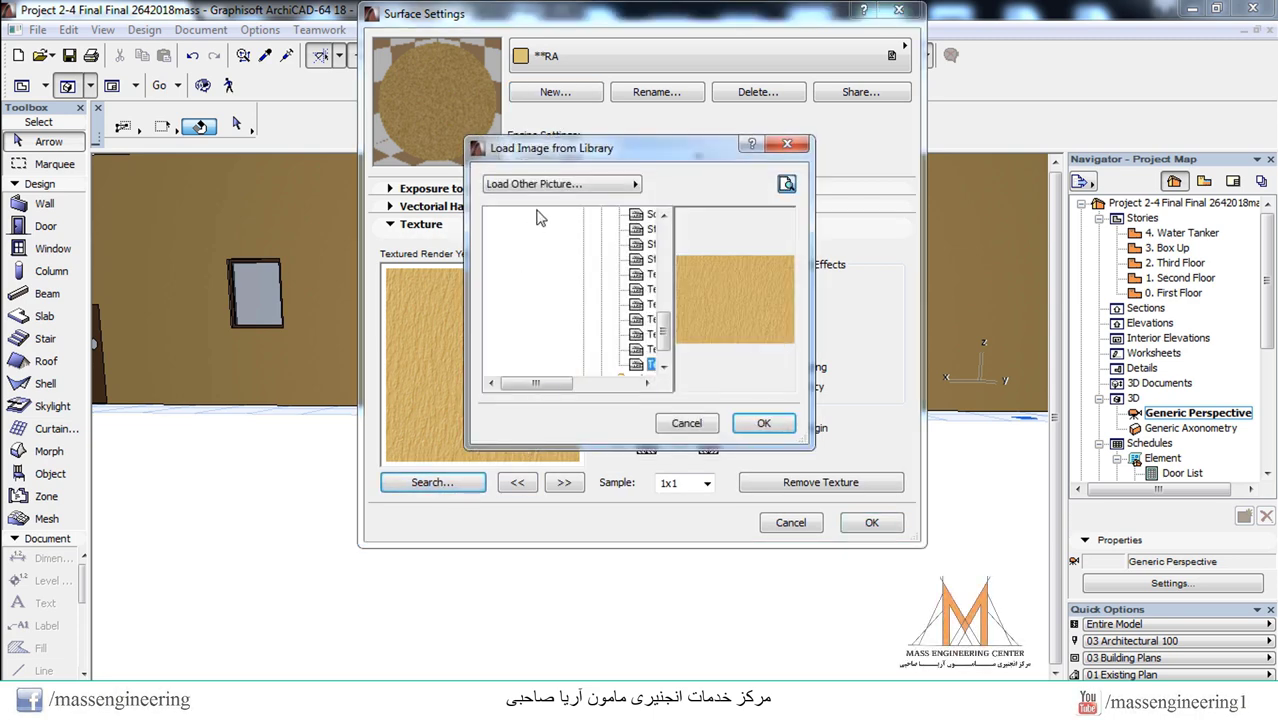
{"action": "left_click", "coordinate": [556, 186]}
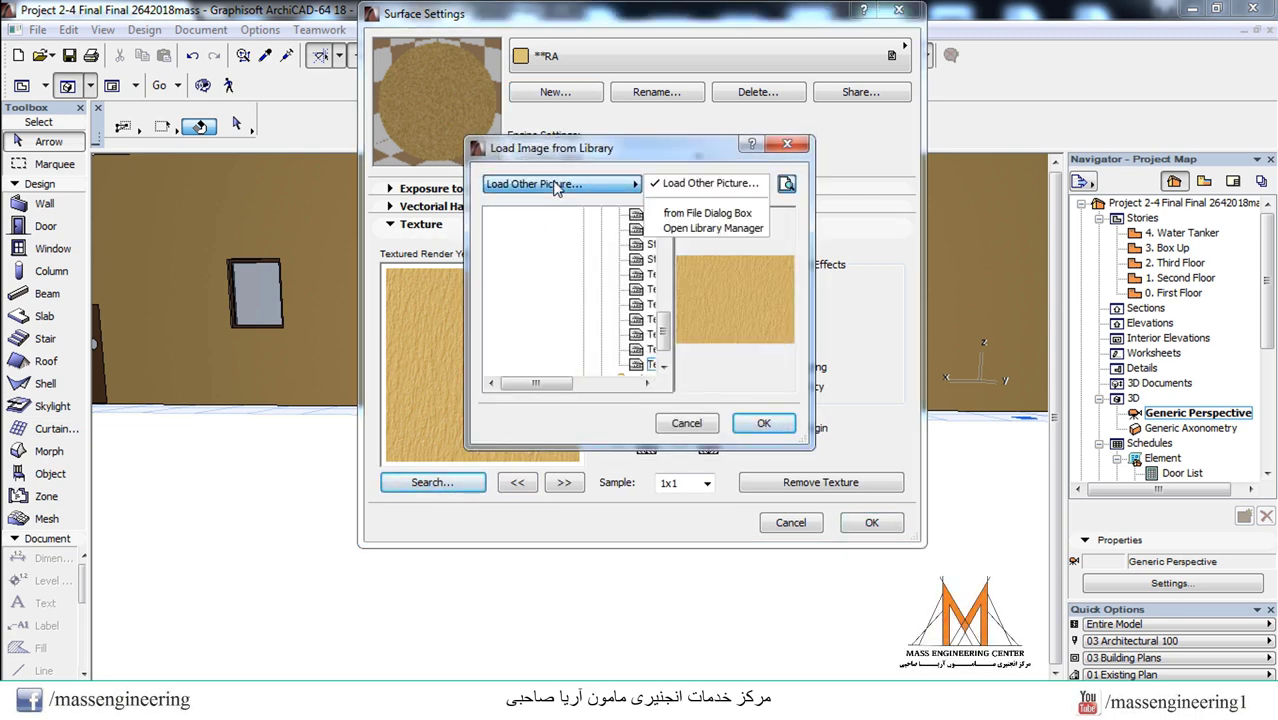
{"action": "left_click", "coordinate": [705, 215]}
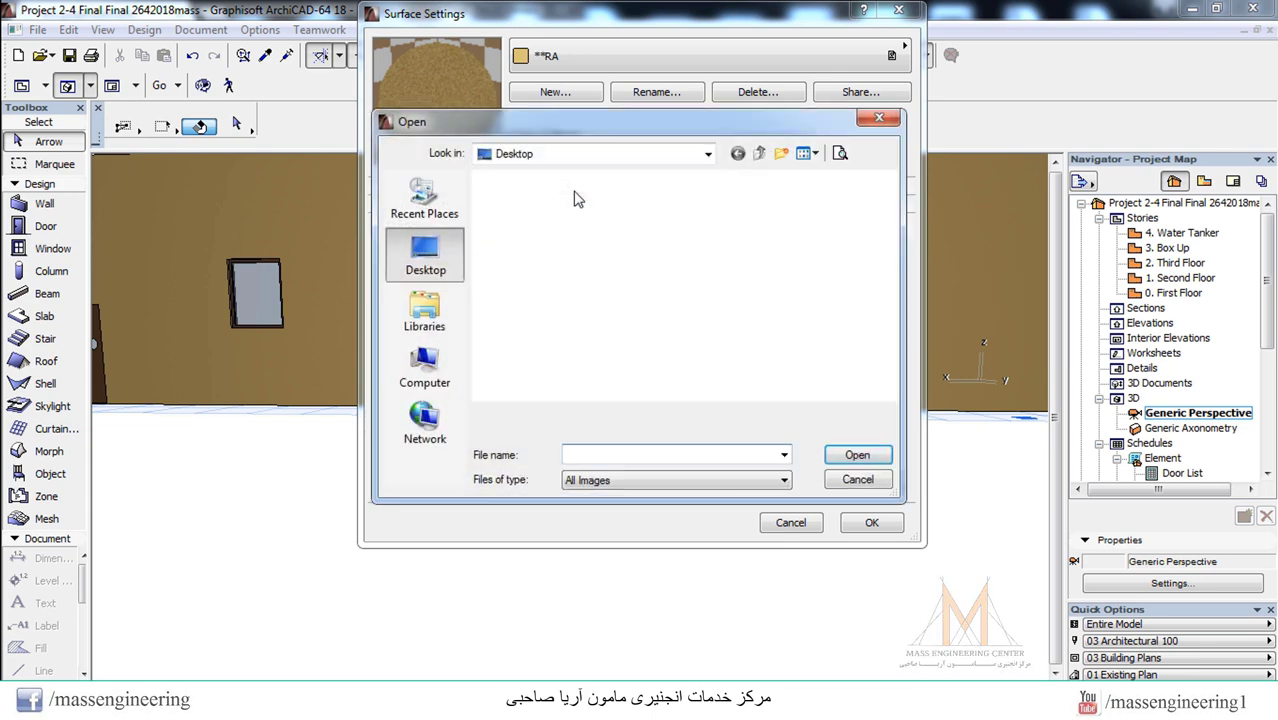
{"action": "double_click", "coordinate": [824, 355]}
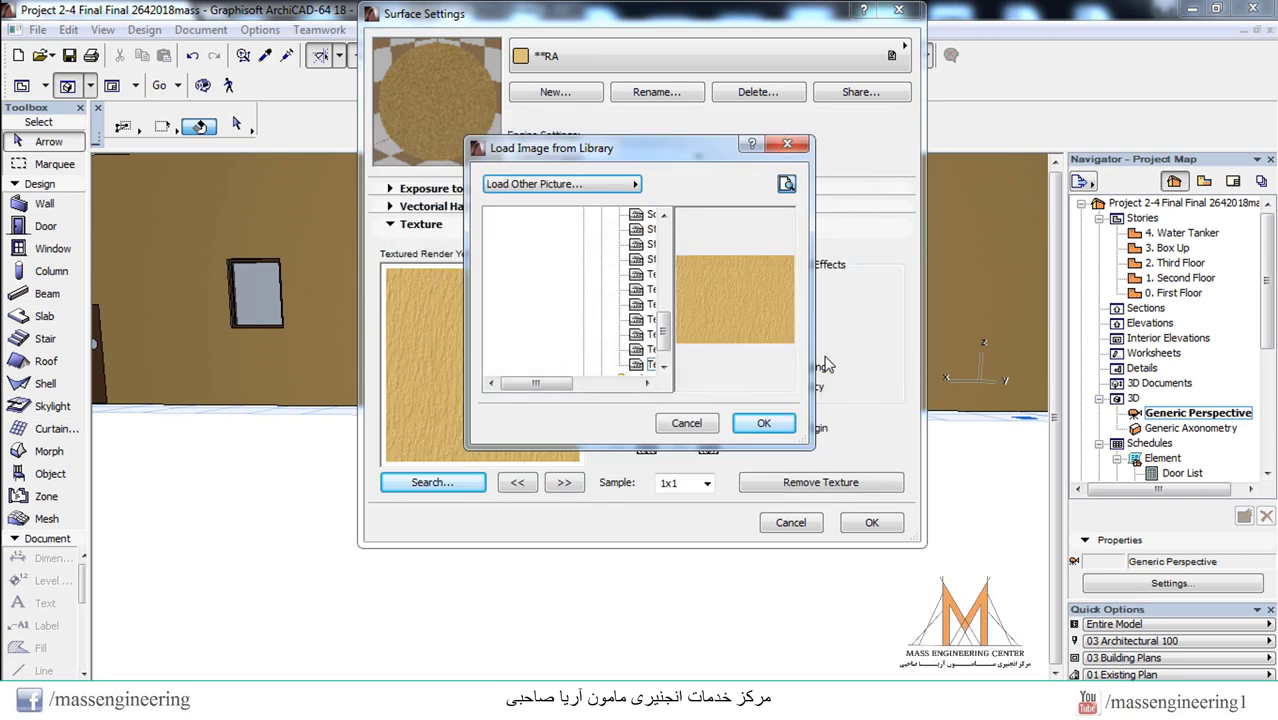
{"action": "left_click", "coordinate": [763, 423]}
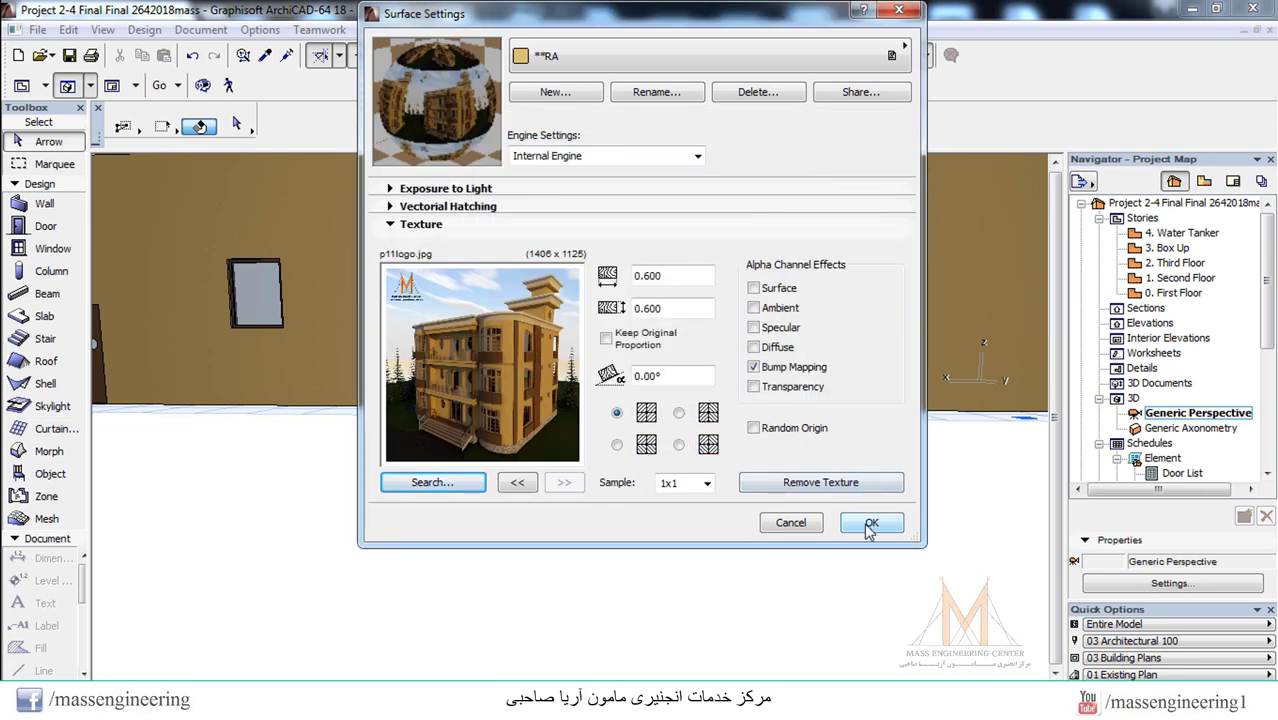
{"action": "left_click", "coordinate": [869, 524]}
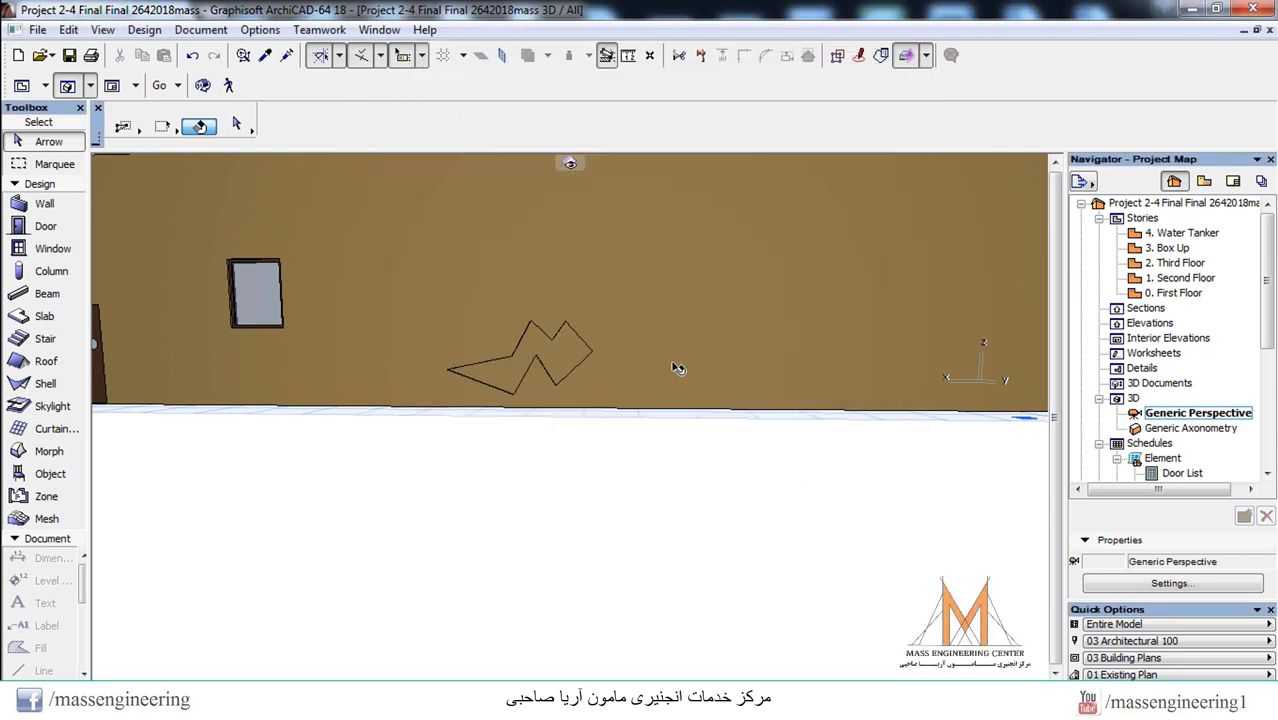
- Unlink the wall's override surfaces in its model settings and assign **RA to the first face only
{"action": "left_click", "coordinate": [668, 316]}
{"action": "right_click", "coordinate": [664, 310]}
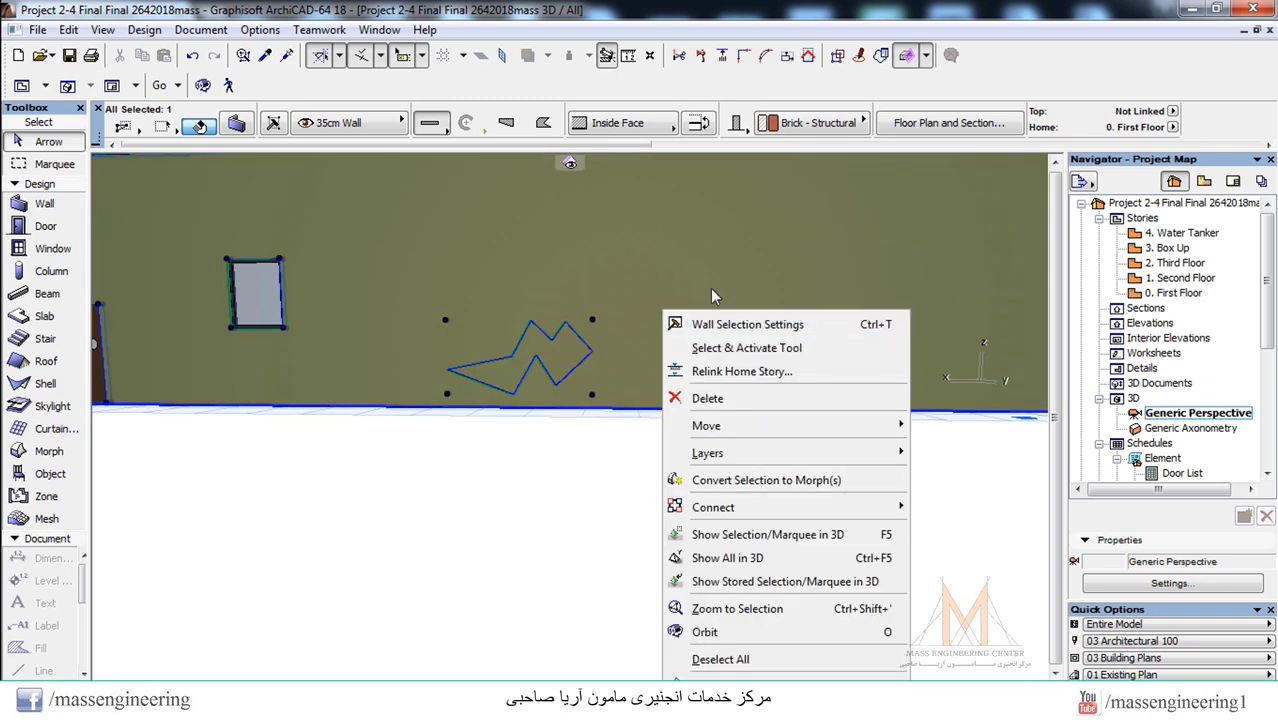
{"action": "left_click", "coordinate": [740, 322]}
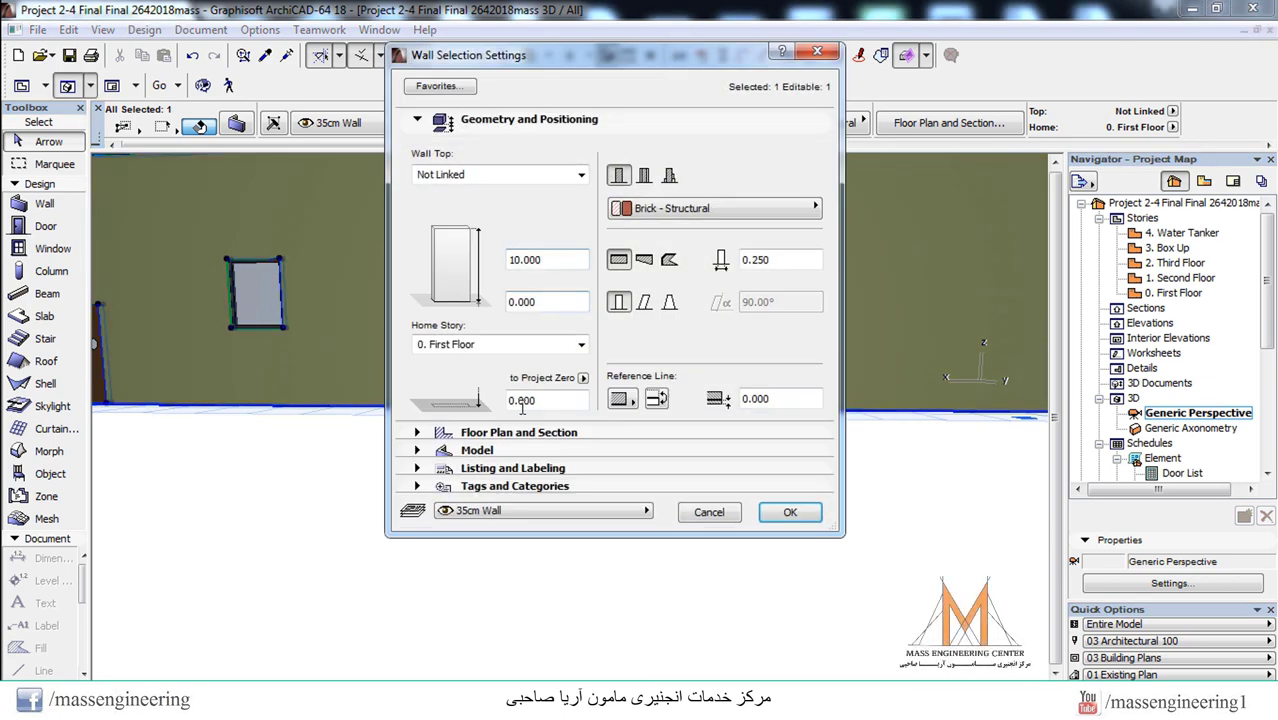
{"action": "left_click", "coordinate": [508, 452]}
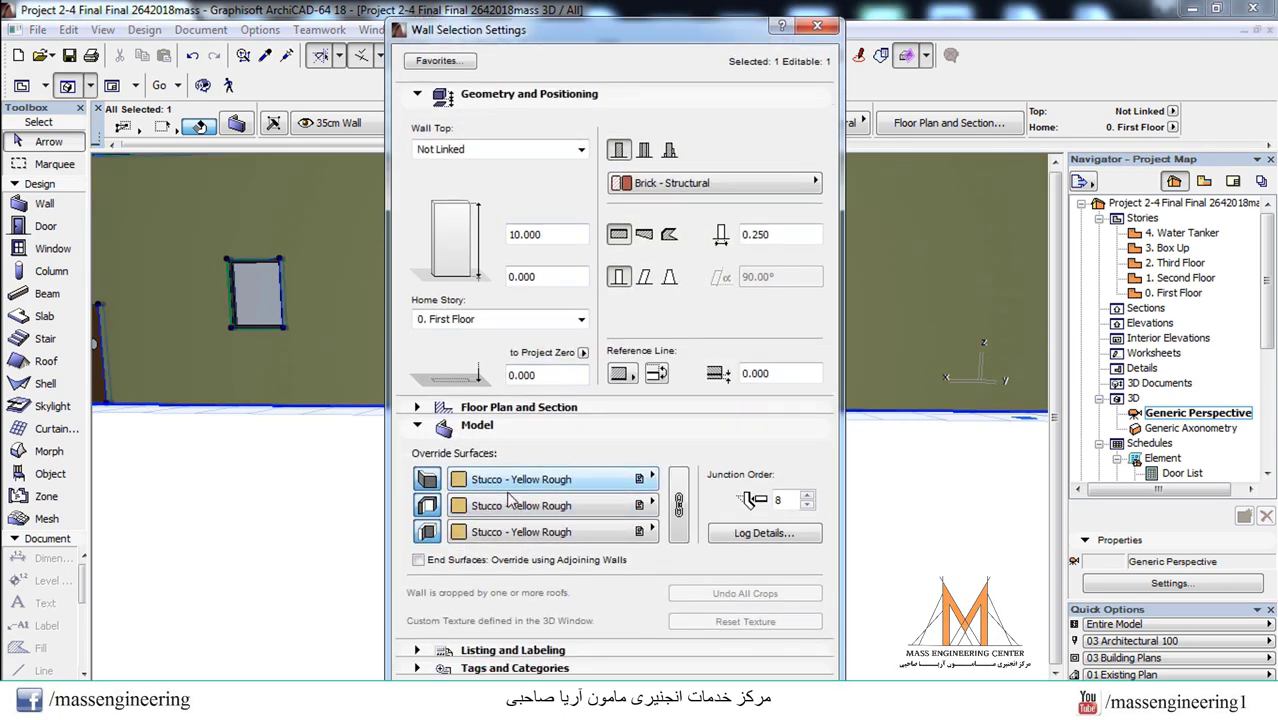
{"action": "left_click", "coordinate": [677, 505]}
{"action": "left_click", "coordinate": [636, 480]}
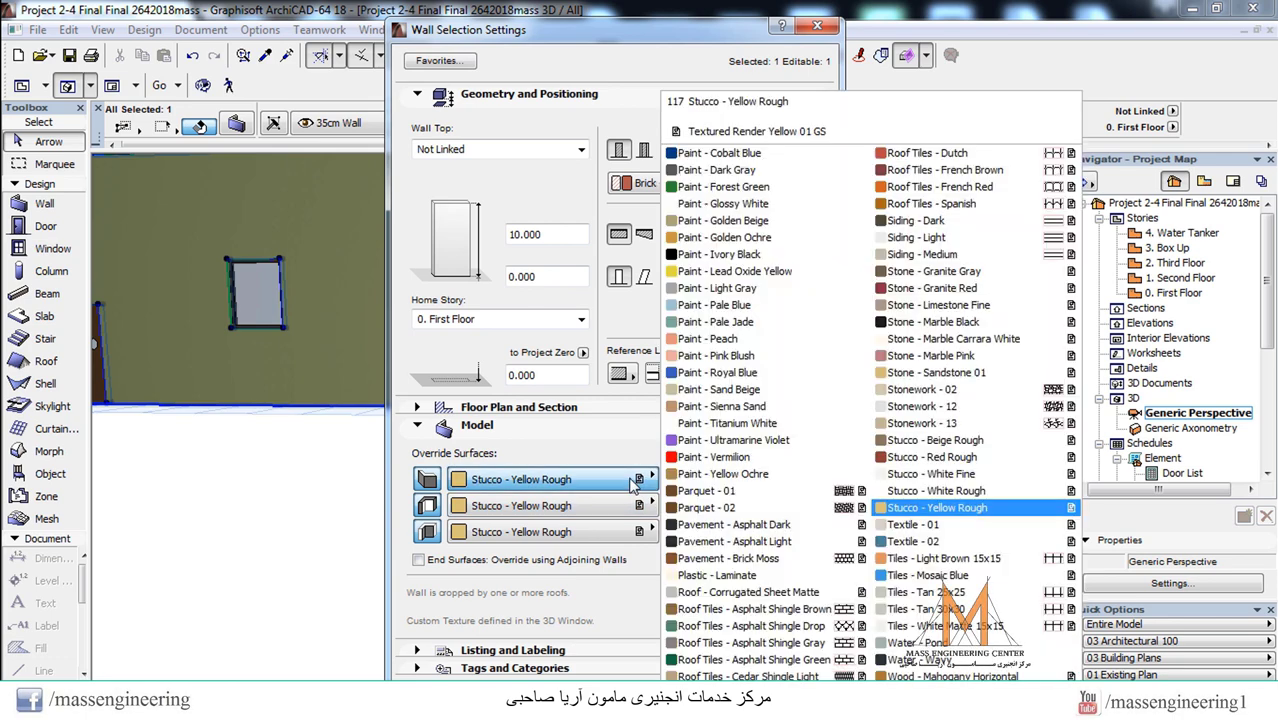
{"action": "scroll", "coordinate": [770, 410], "scroll_direction": "down", "scroll_amount": 3}
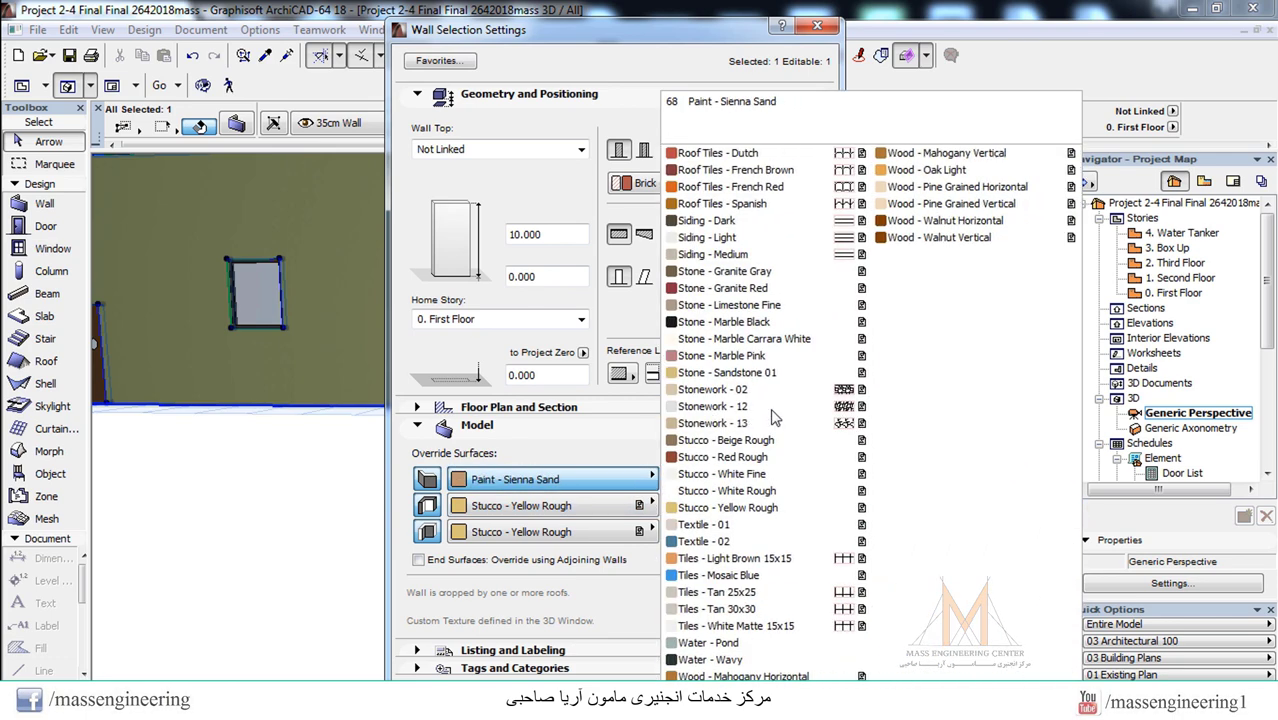
{"action": "scroll", "coordinate": [778, 405], "scroll_direction": "up", "scroll_amount": 5}
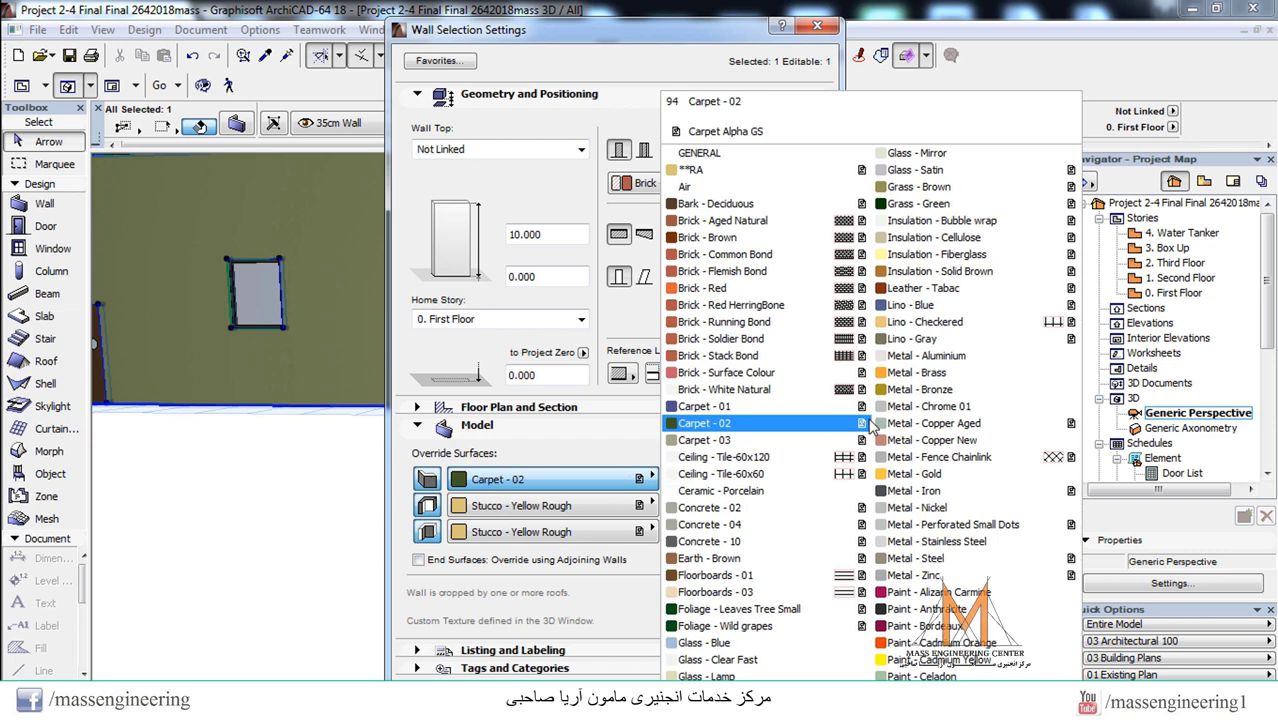
{"action": "left_click", "coordinate": [735, 176]}
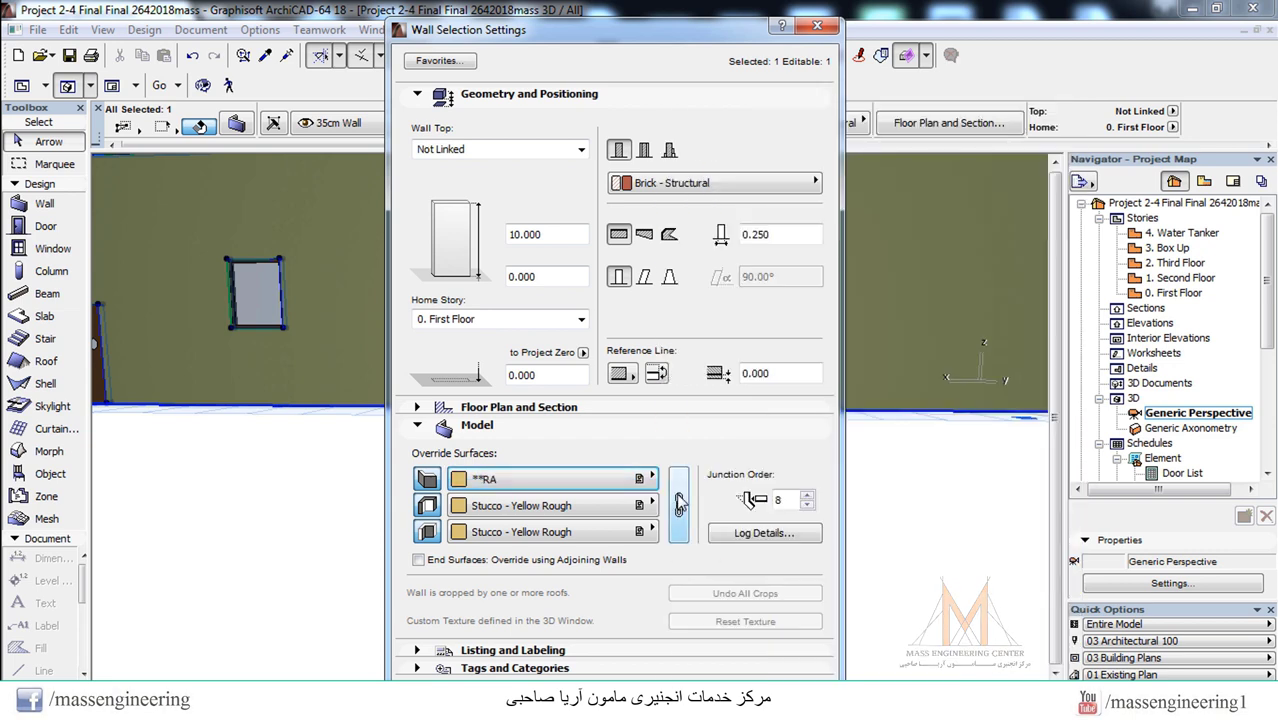
{"action": "left_click_drag", "start_coordinate": [627, 37], "coordinate": [517, 15]}
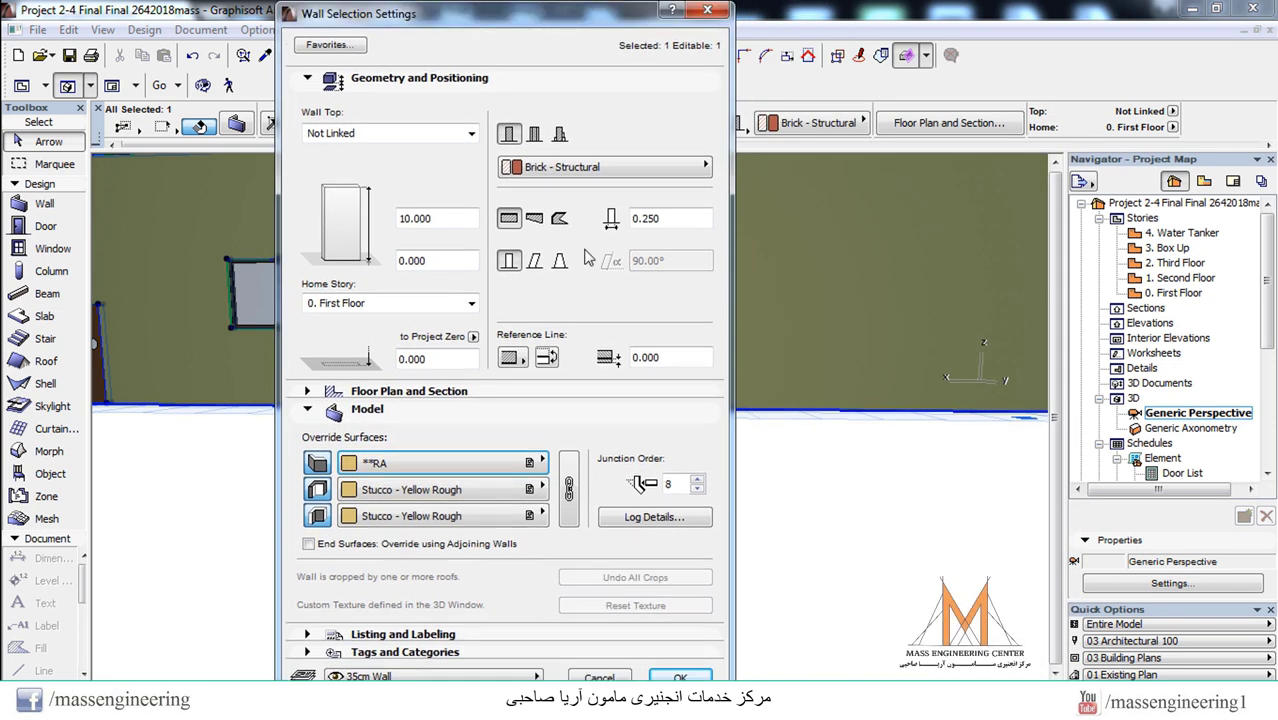
{"action": "left_click", "coordinate": [684, 668]}
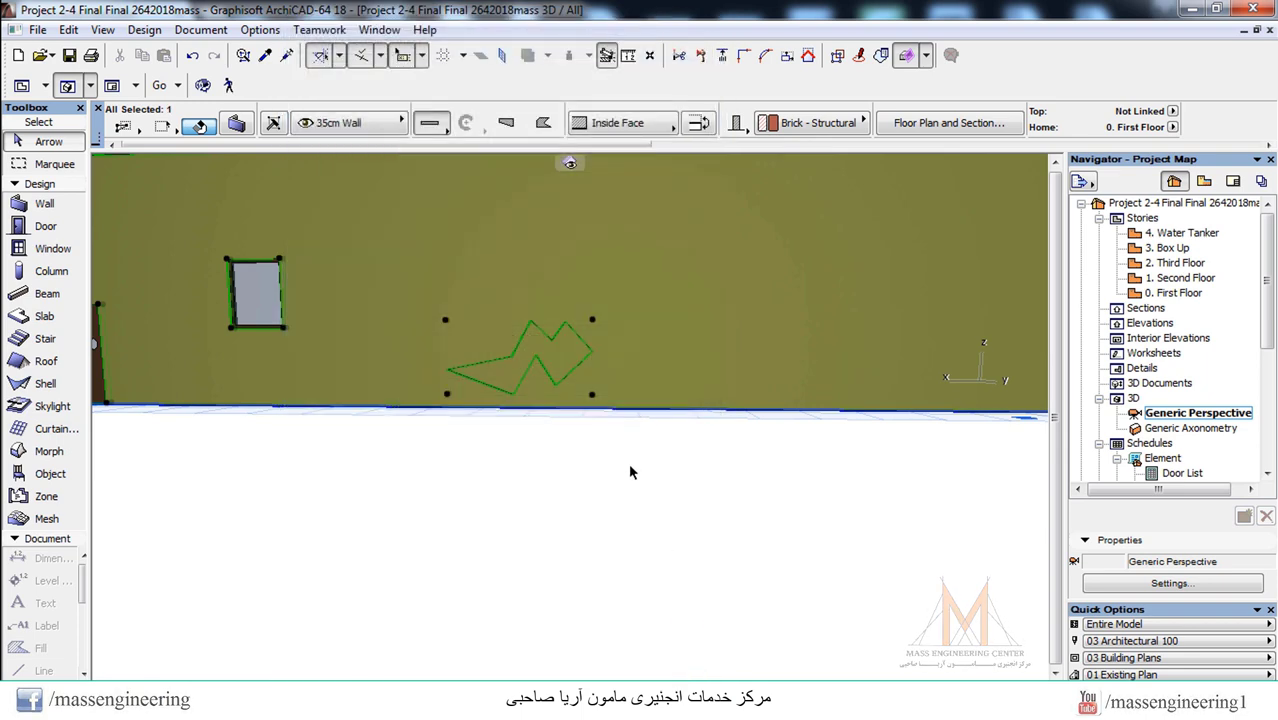
- Examine both sides of the wall in the 3D view to check how the **RA image texture repeats
{"action": "scroll", "coordinate": [543, 462], "scroll_direction": "down", "scroll_amount": 2}
{"action": "scroll", "coordinate": [756, 508], "scroll_direction": "down", "scroll_amount": 2}
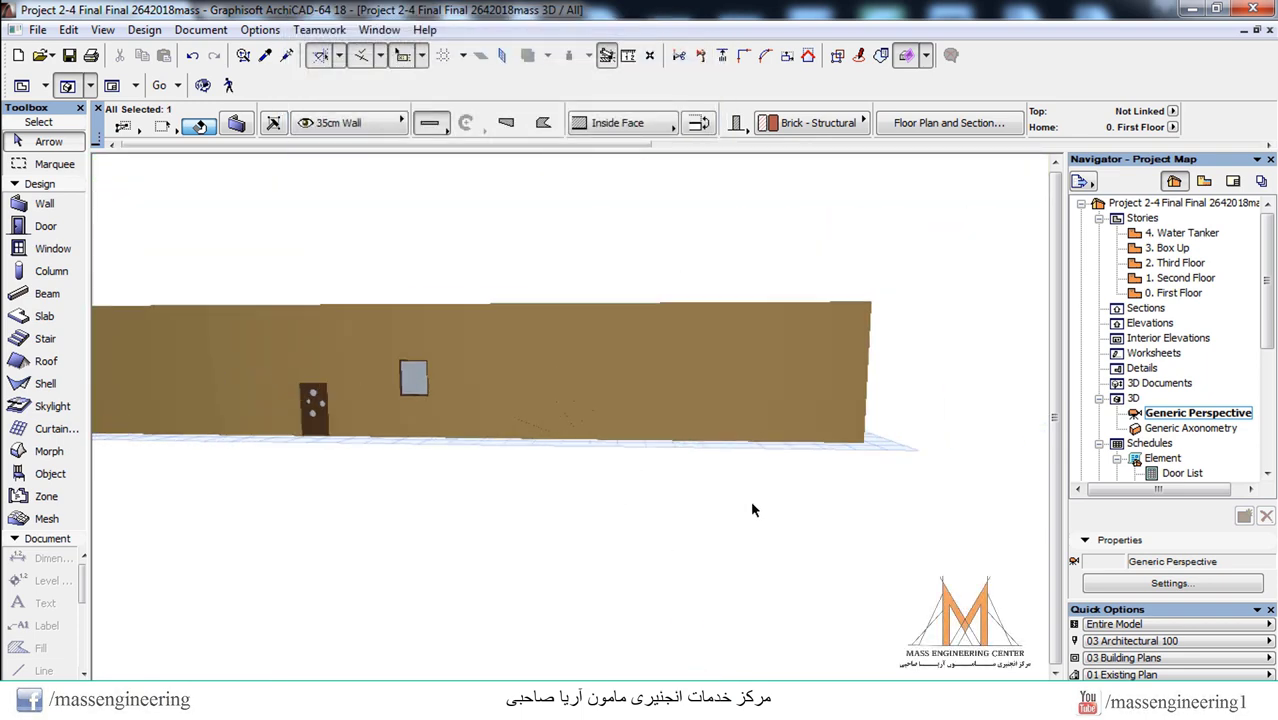
{"action": "left_click", "coordinate": [725, 486]}
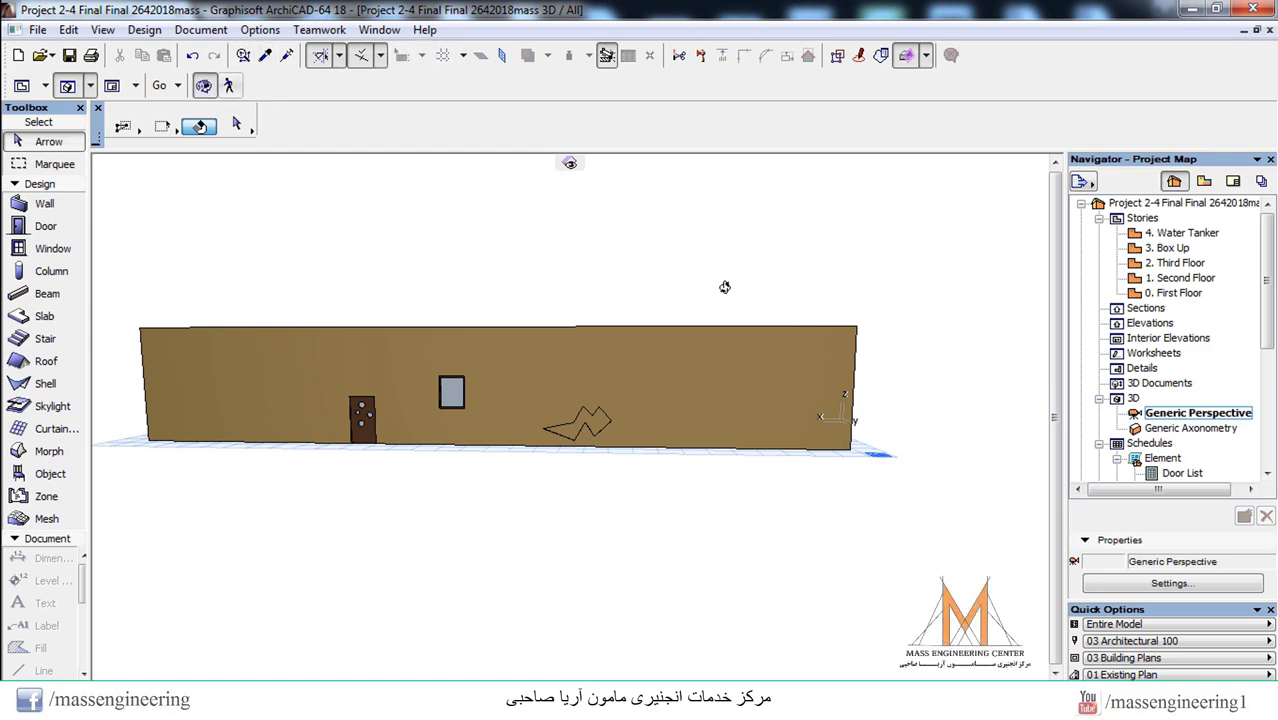
{"action": "middle_click_drag", "start_coordinate": [725, 286], "coordinate": [170, 337], "text": "shift"}
{"action": "left_click_drag", "start_coordinate": [170, 337], "coordinate": [550, 365]}
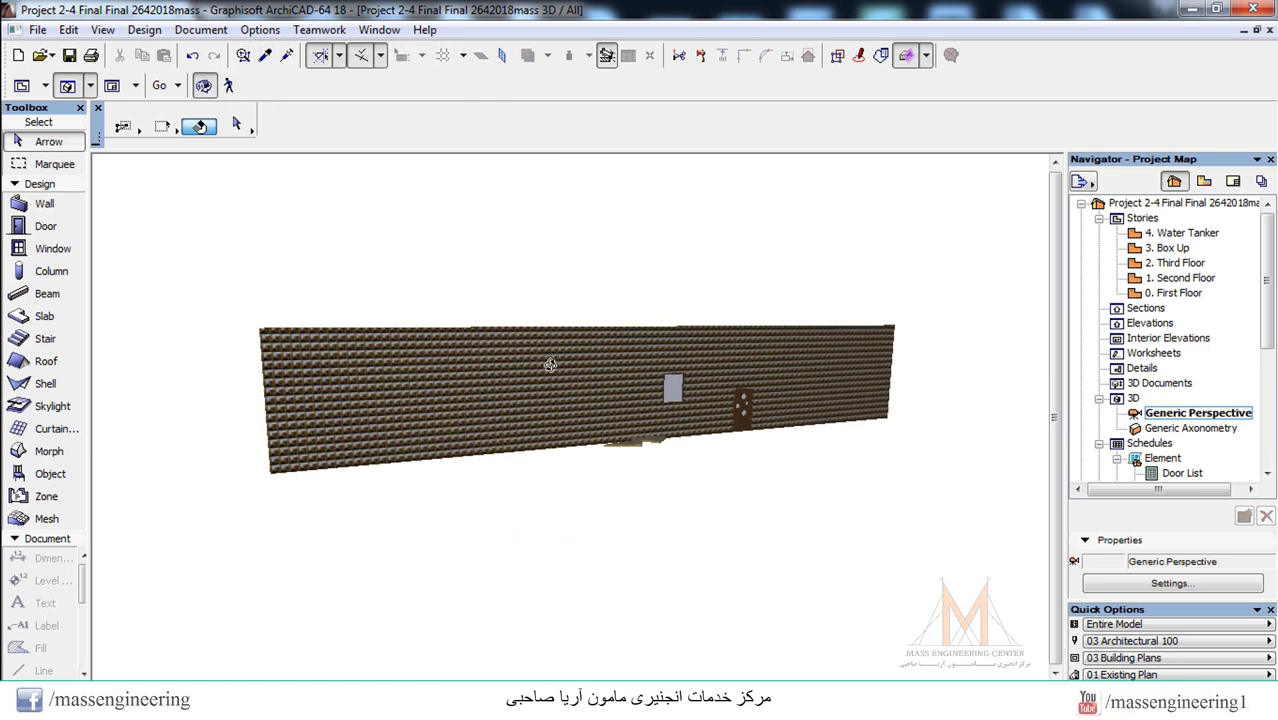
{"action": "scroll", "coordinate": [434, 356], "scroll_direction": "up", "scroll_amount": 8}
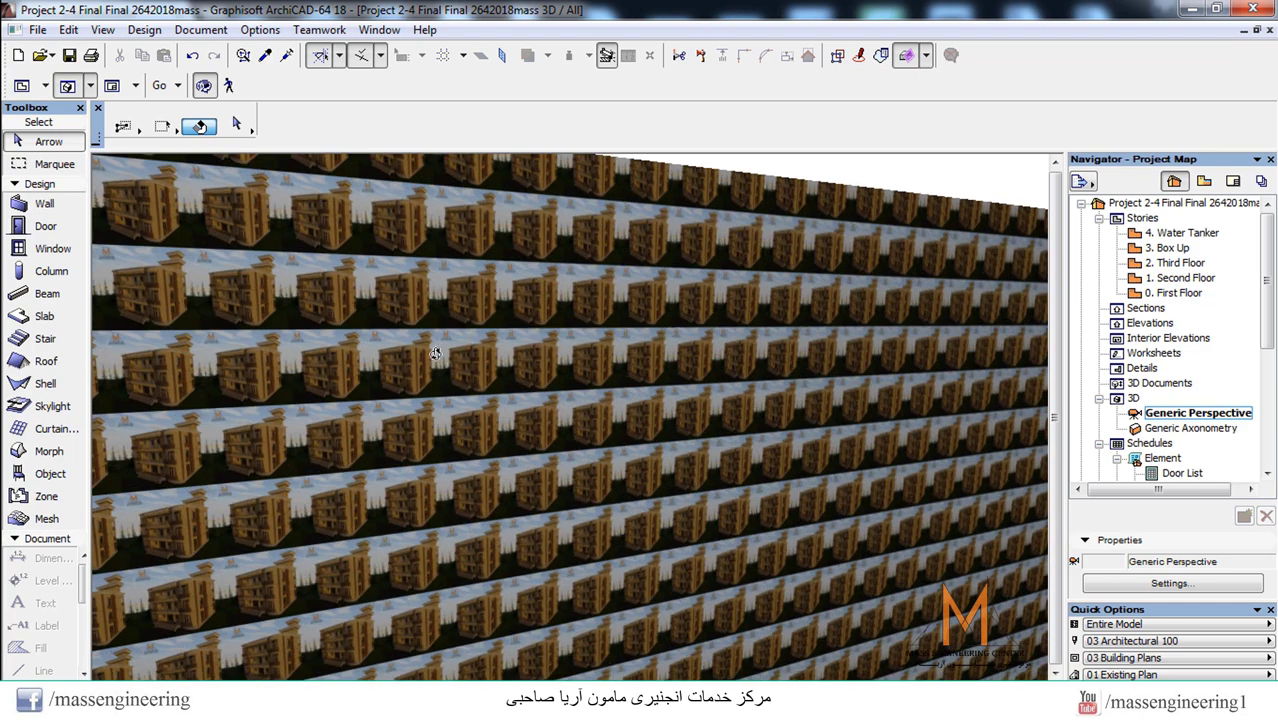
{"action": "scroll", "coordinate": [695, 330], "scroll_direction": "down", "scroll_amount": 3}
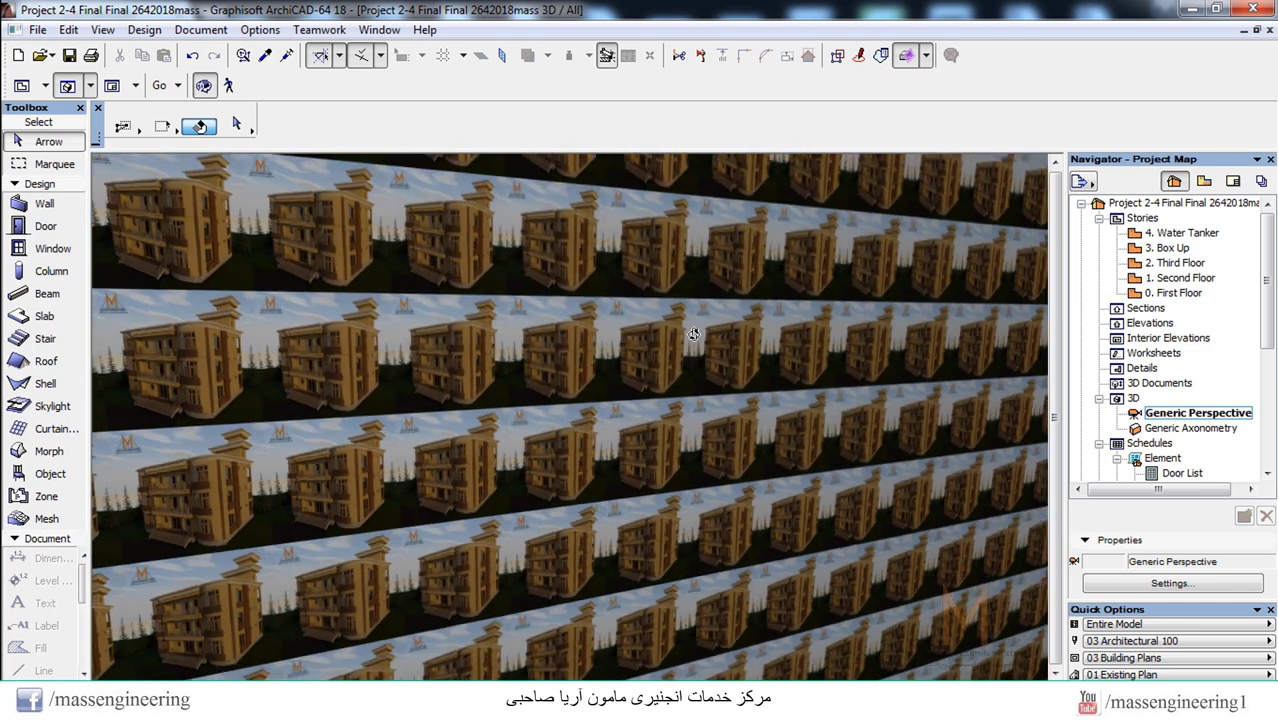
{"action": "scroll", "coordinate": [681, 347], "scroll_direction": "down", "scroll_amount": 2}
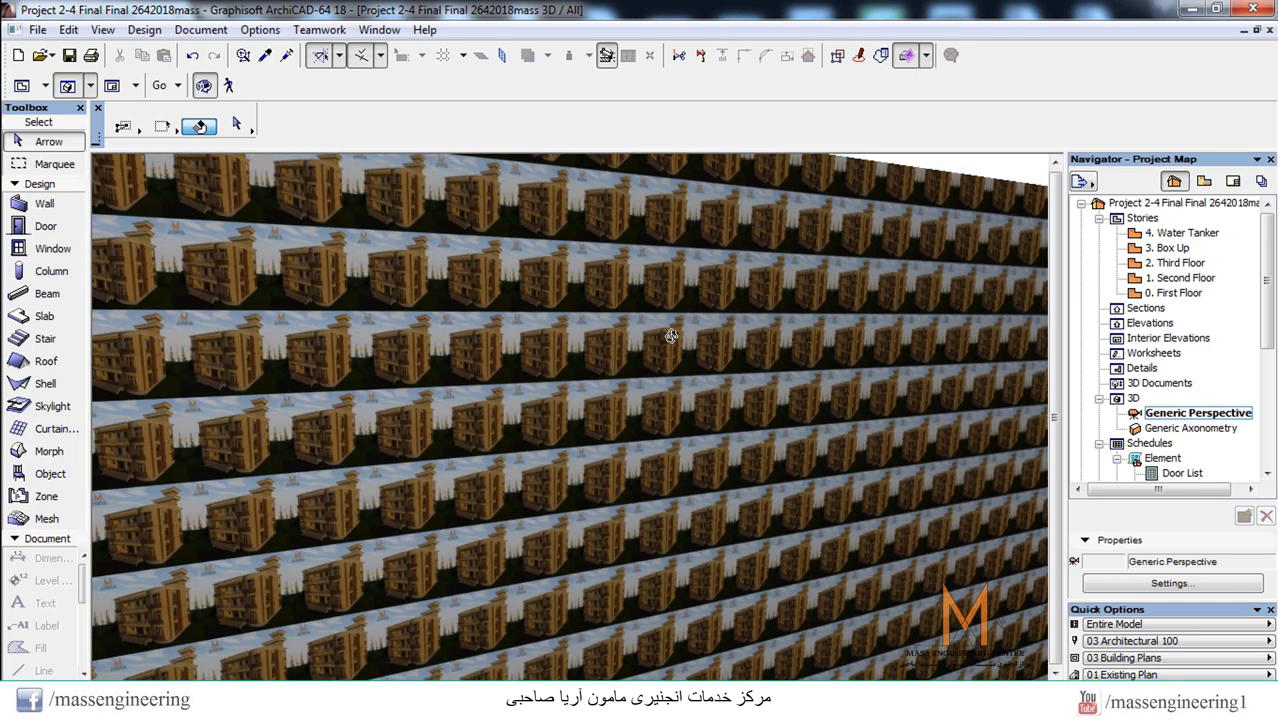
{"action": "scroll", "coordinate": [660, 336], "scroll_direction": "down", "scroll_amount": 3}
{"action": "scroll", "coordinate": [660, 336], "scroll_direction": "down", "scroll_amount": 2}
{"action": "left_click", "coordinate": [588, 346]}
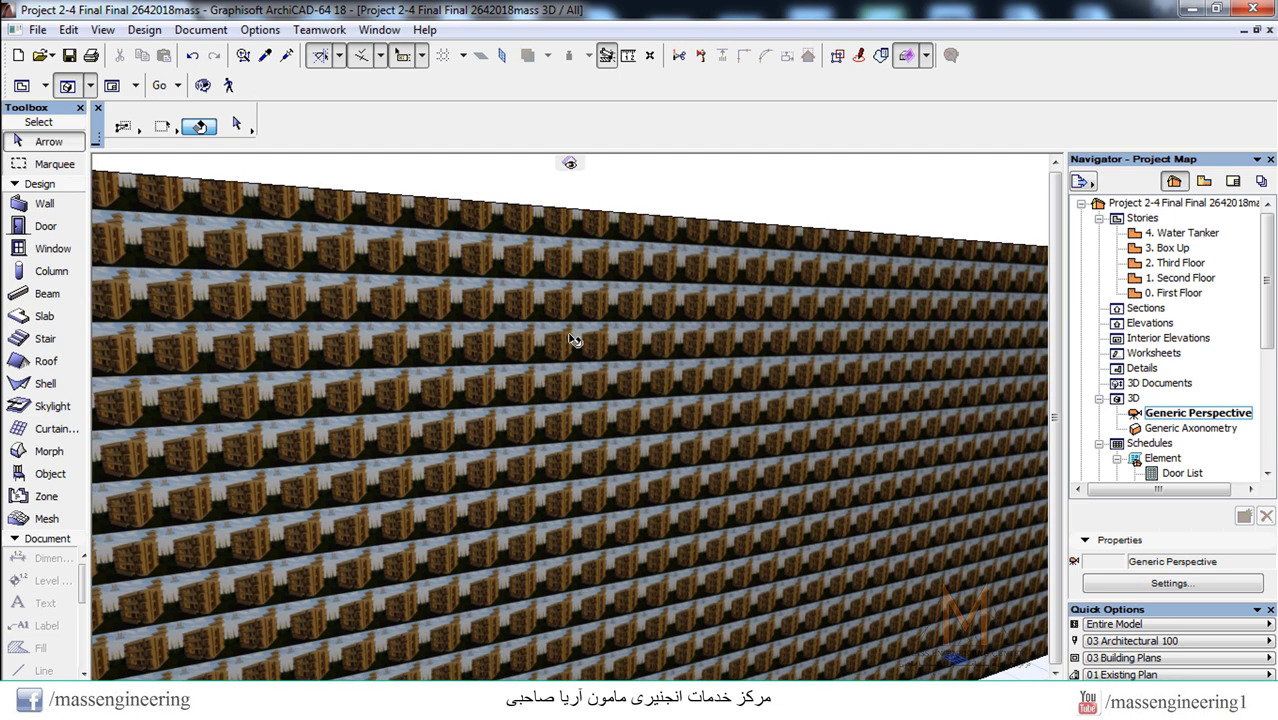
{"action": "key", "text": "Escape"}
- Set the **RA surface's texture width and height to 12 each and apply the change to the wall
{"action": "left_click", "coordinate": [260, 29]}
{"action": "mouse_move", "coordinate": [300, 51]}
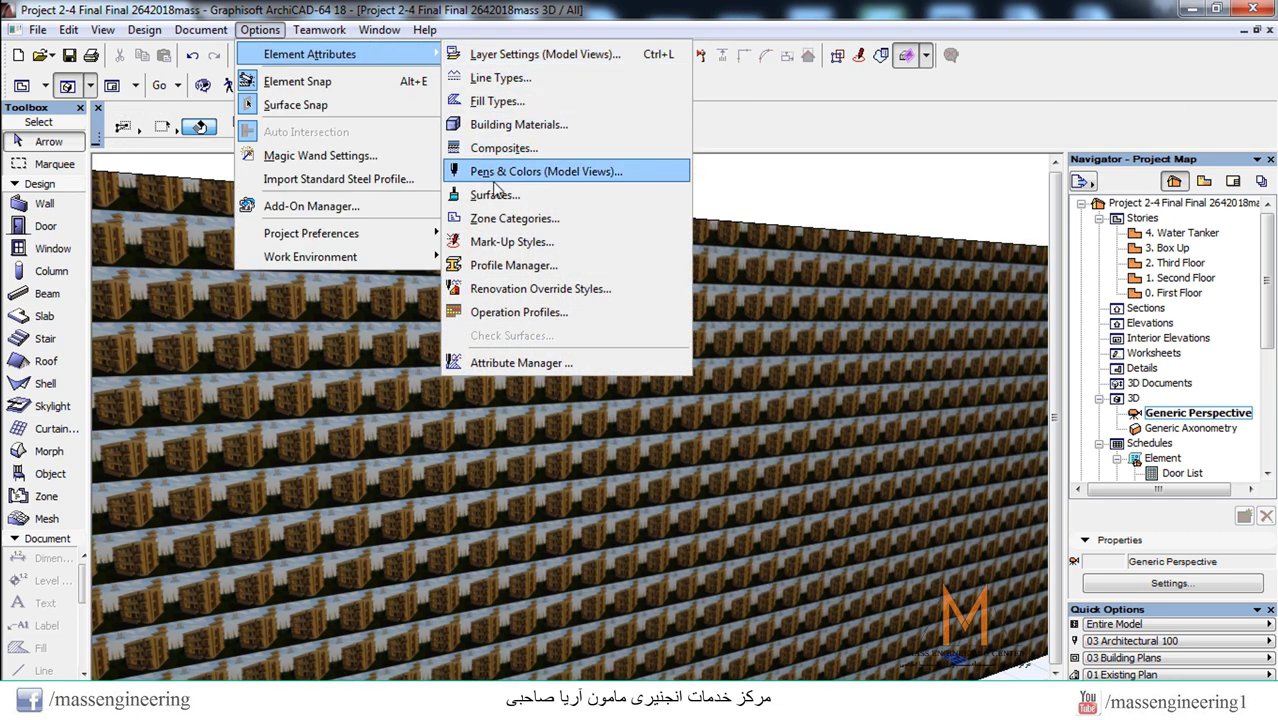
{"action": "left_click", "coordinate": [541, 196]}
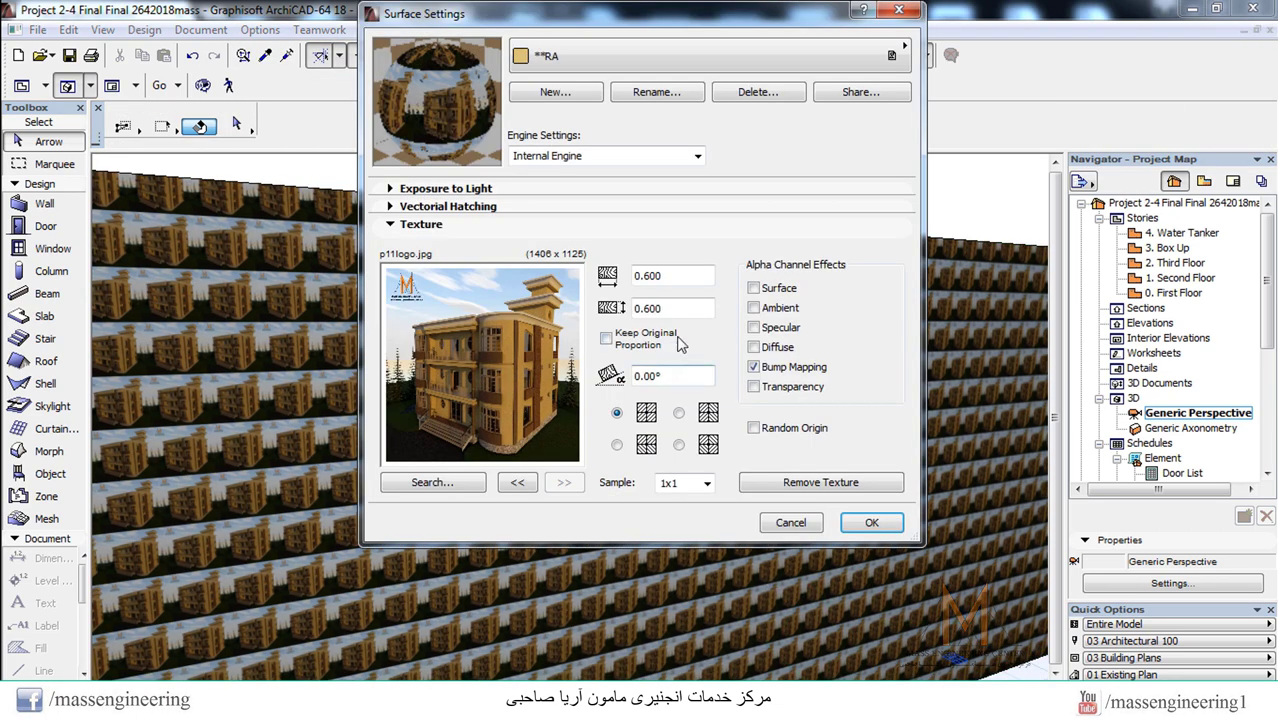
{"action": "left_click_drag", "start_coordinate": [688, 271], "coordinate": [612, 283]}
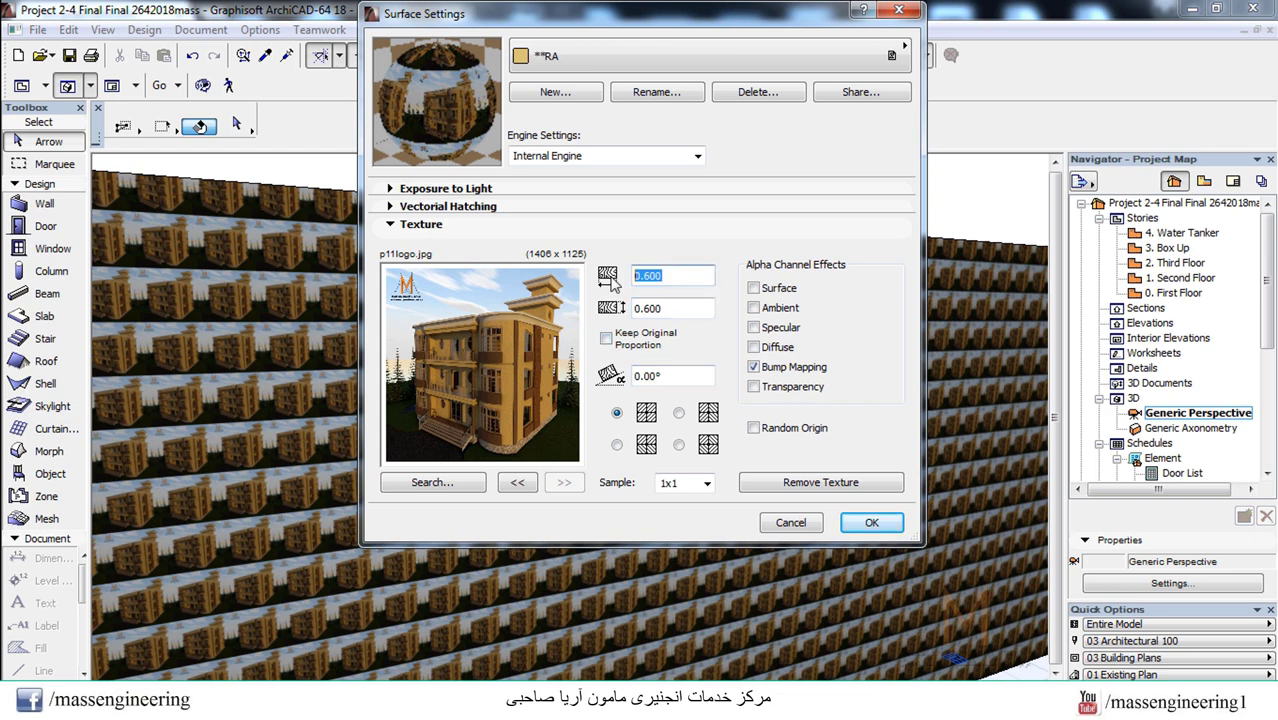
{"action": "double_click", "coordinate": [686, 308]}
{"action": "type", "text": "2"}
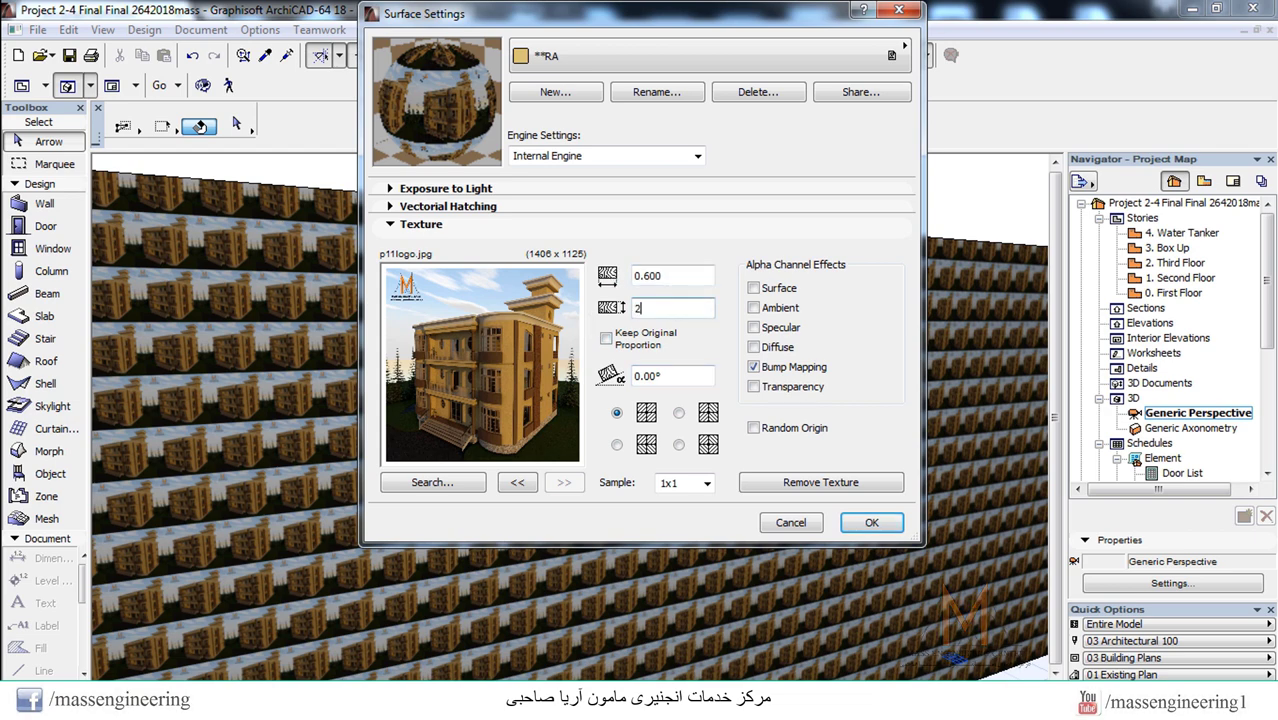
{"action": "left_click_drag", "start_coordinate": [641, 308], "coordinate": [604, 309]}
{"action": "type", "text": "12"}
{"action": "left_click_drag", "start_coordinate": [688, 271], "coordinate": [624, 282]}
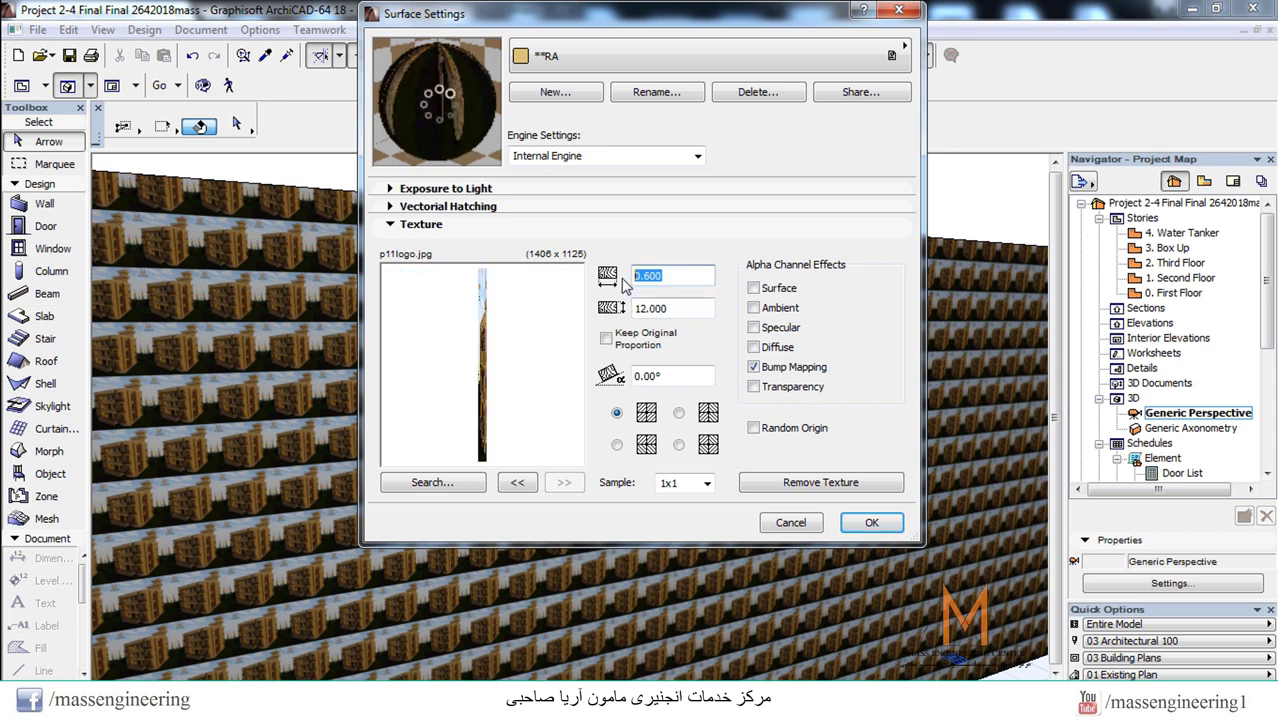
{"action": "type", "text": "12"}
{"action": "left_click", "coordinate": [680, 309]}
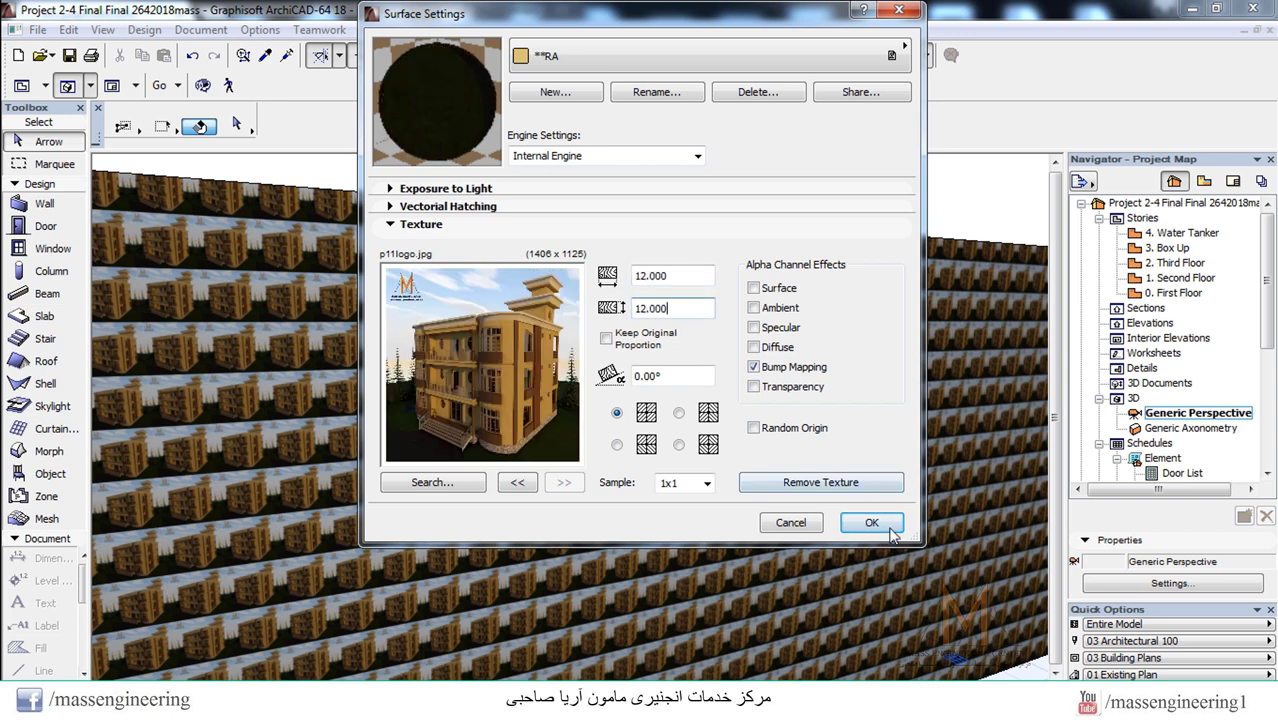
{"action": "left_click", "coordinate": [871, 522]}
{"action": "scroll", "coordinate": [703, 382], "scroll_direction": "down", "scroll_amount": 5}
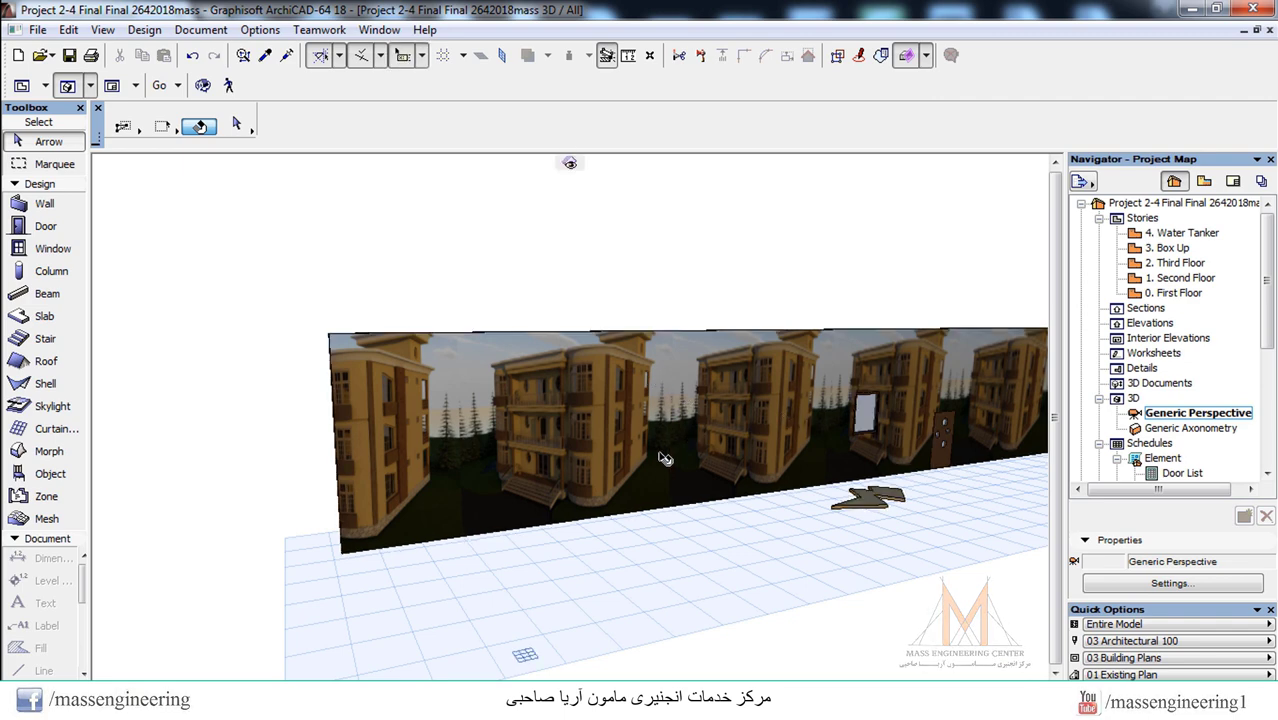
- Enlarge the **RA surface's texture size so that a single image stretches across the wall
{"action": "left_click", "coordinate": [201, 29]}
{"action": "mouse_move", "coordinate": [365, 367]}
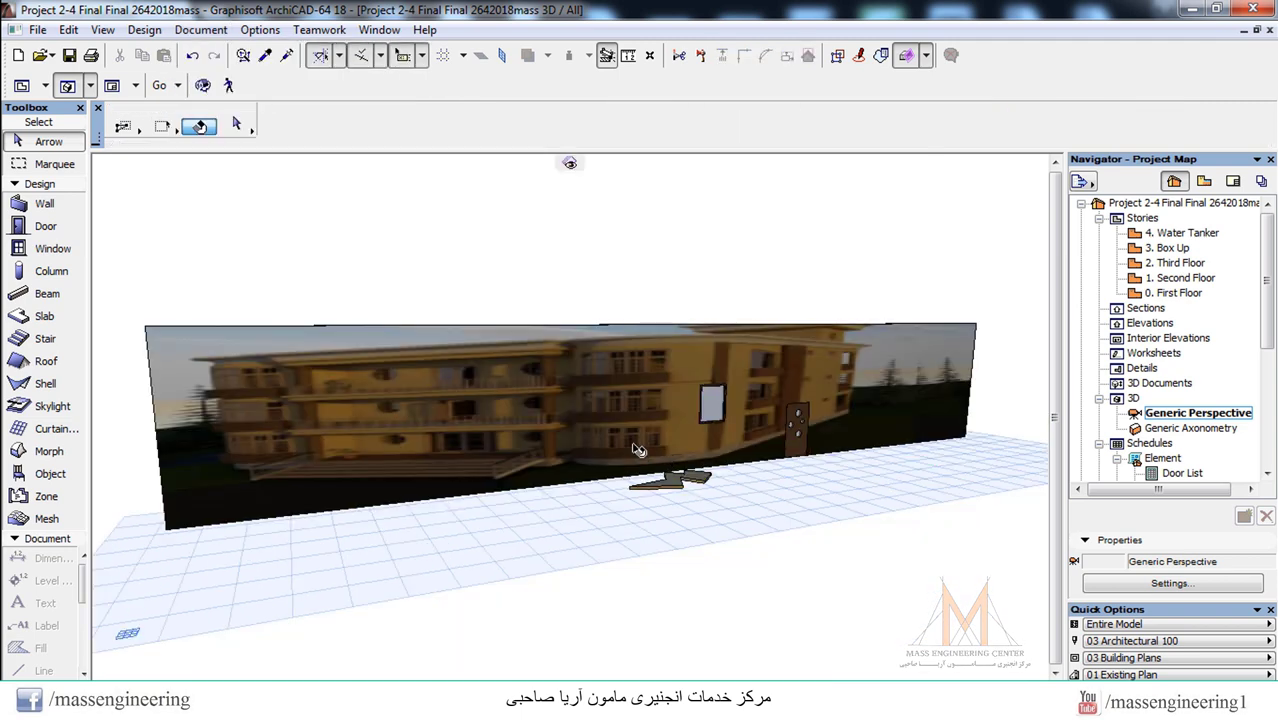
- Draw a ten-cornered zigzag slab on the First Floor plan, beside the existing small slab and below the wall
{"action": "key", "text": "F2"}
{"action": "scroll", "coordinate": [414, 394], "scroll_direction": "up", "scroll_amount": 2}
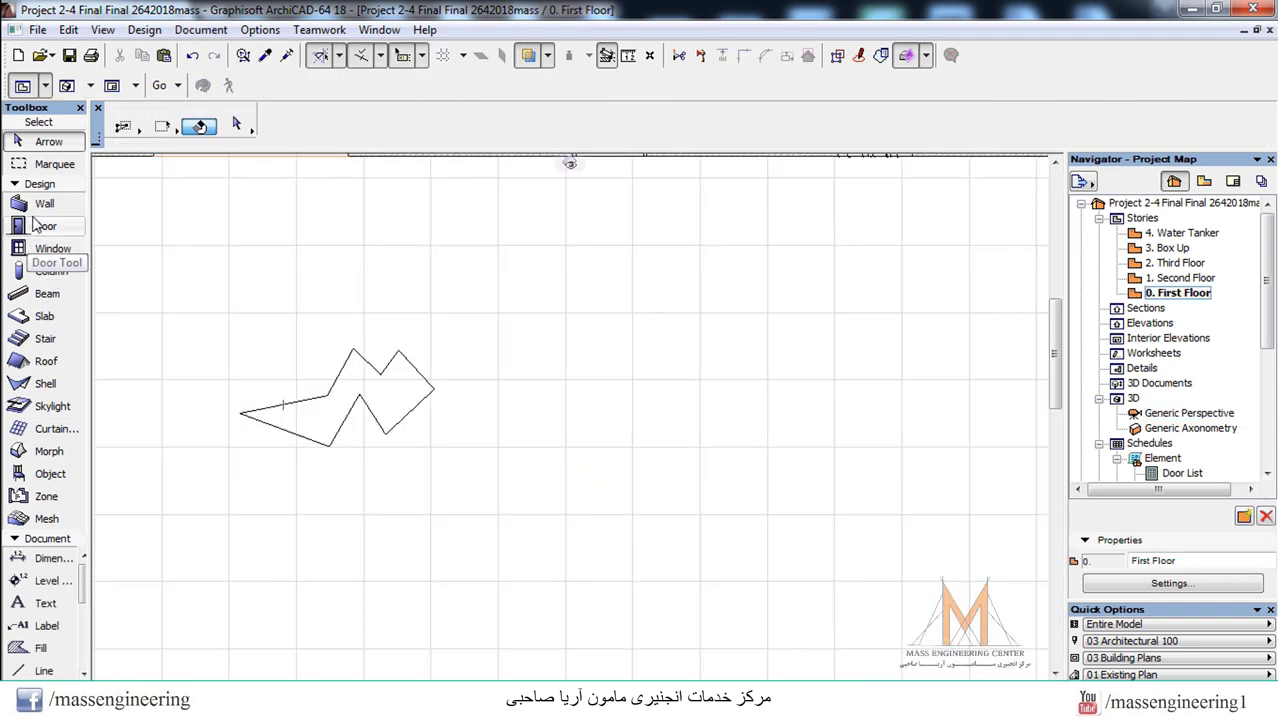
{"action": "left_click", "coordinate": [44, 316]}
{"action": "left_click", "coordinate": [546, 464]}
{"action": "left_click", "coordinate": [598, 352]}
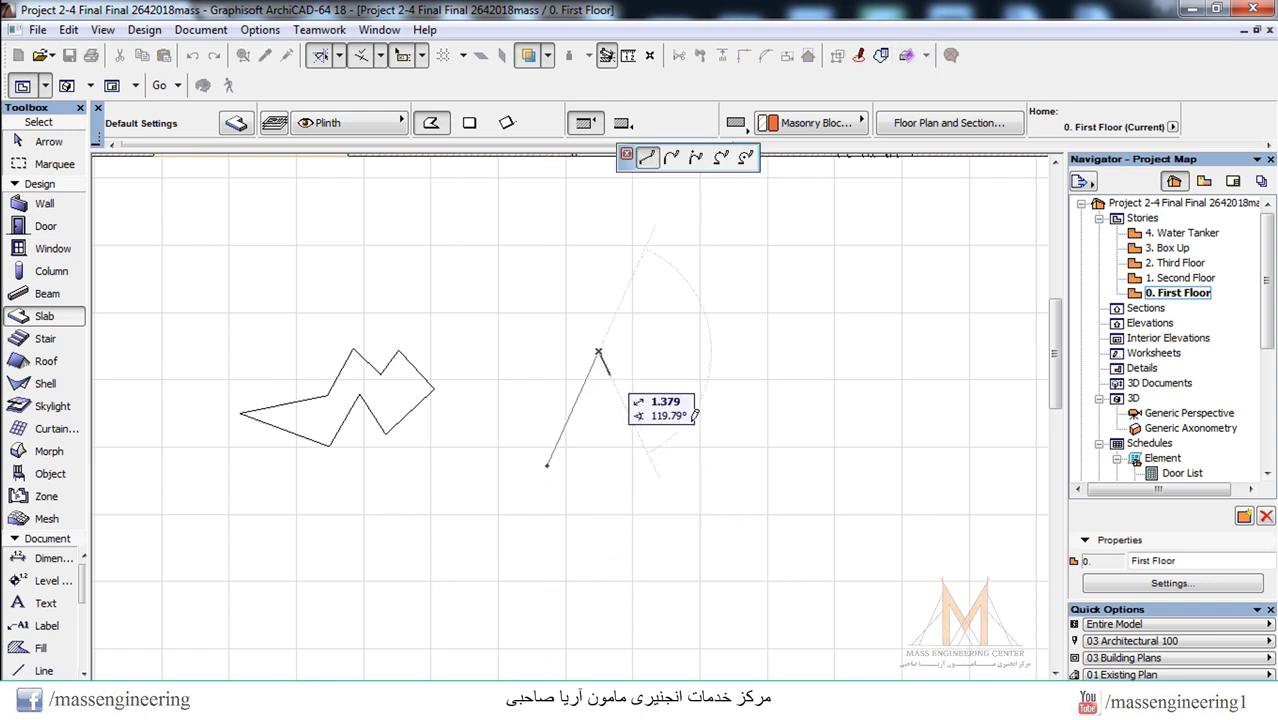
{"action": "left_click", "coordinate": [694, 422]}
{"action": "left_click", "coordinate": [771, 306]}
{"action": "left_click", "coordinate": [879, 396]}
{"action": "left_click", "coordinate": [728, 567]}
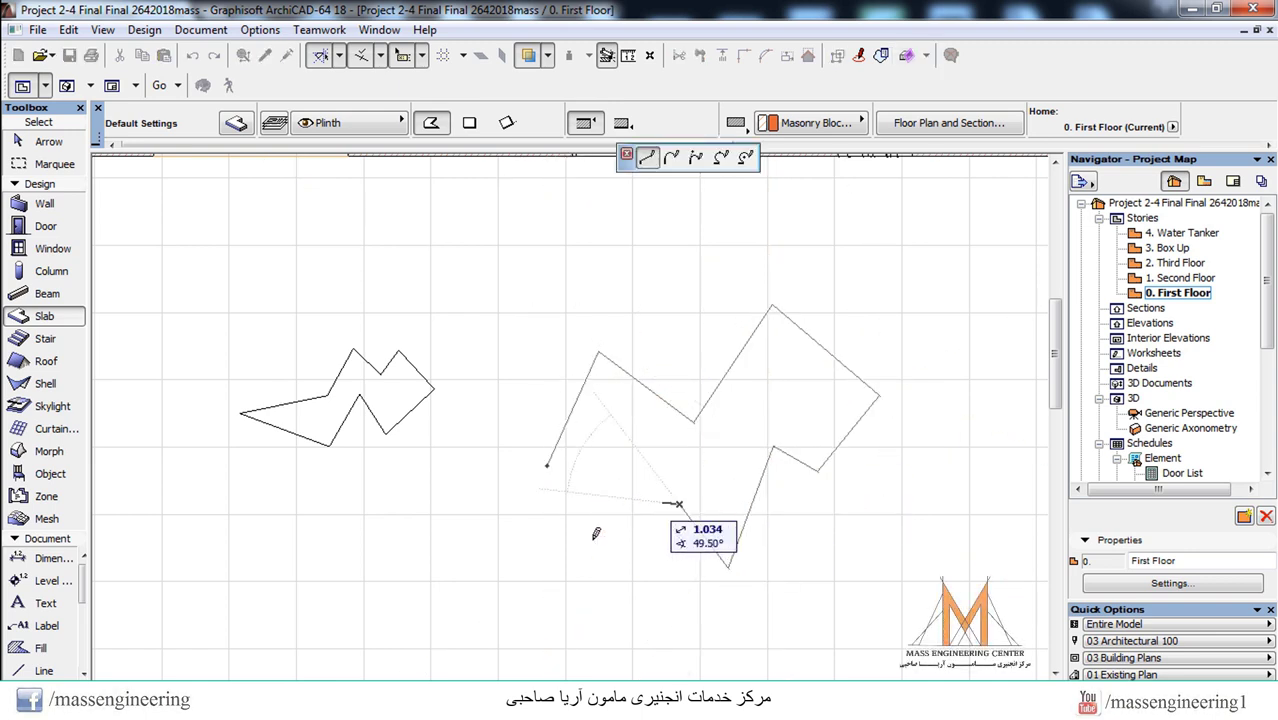
{"action": "left_click", "coordinate": [547, 465]}
{"action": "key", "text": "Escape"}
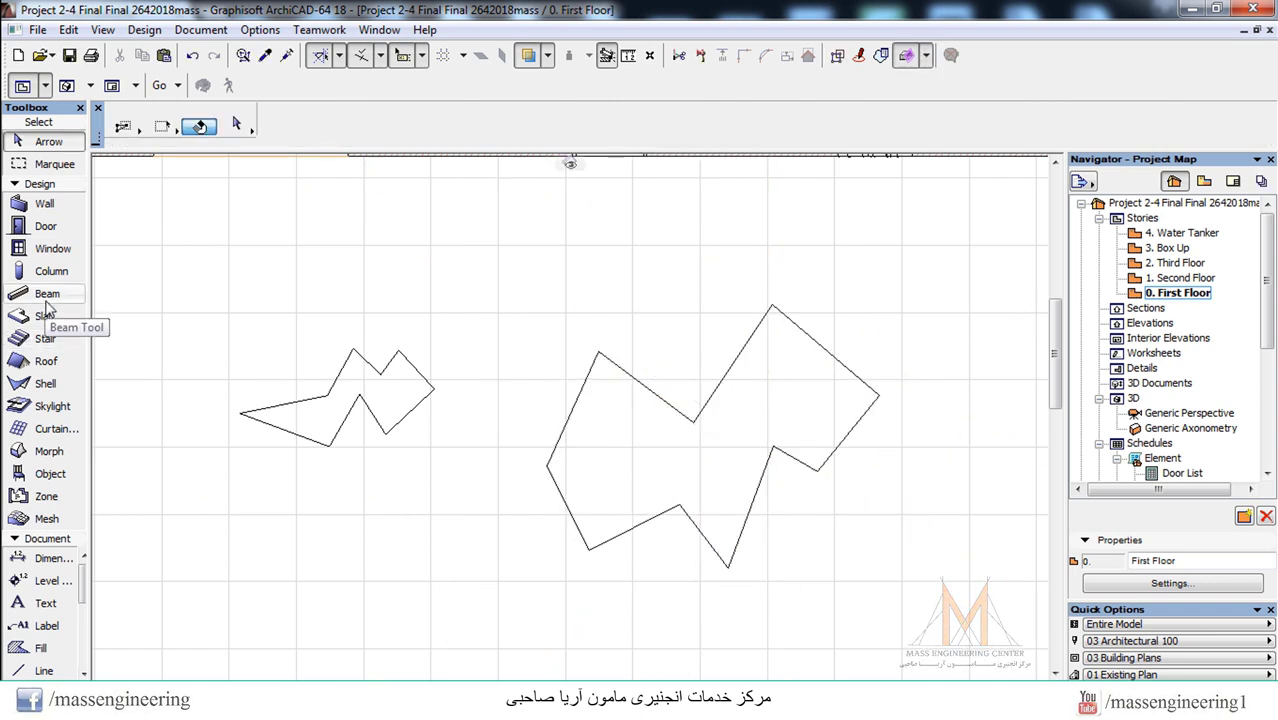
- Save the new zigzag slab as a window named New Window 2dfd in the Embedded Library
{"action": "left_click", "coordinate": [593, 396]}
{"action": "left_click", "coordinate": [37, 29]}
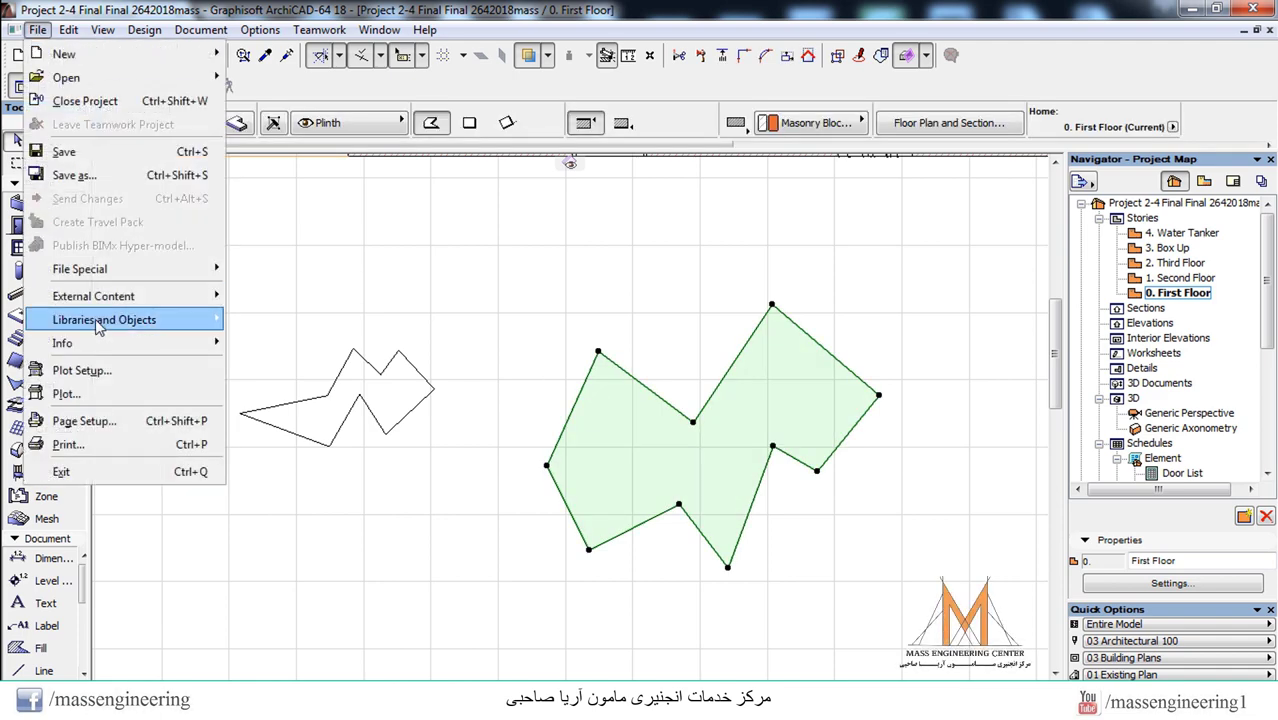
{"action": "mouse_move", "coordinate": [120, 320]}
{"action": "mouse_move", "coordinate": [400, 467]}
{"action": "left_click", "coordinate": [545, 230]}
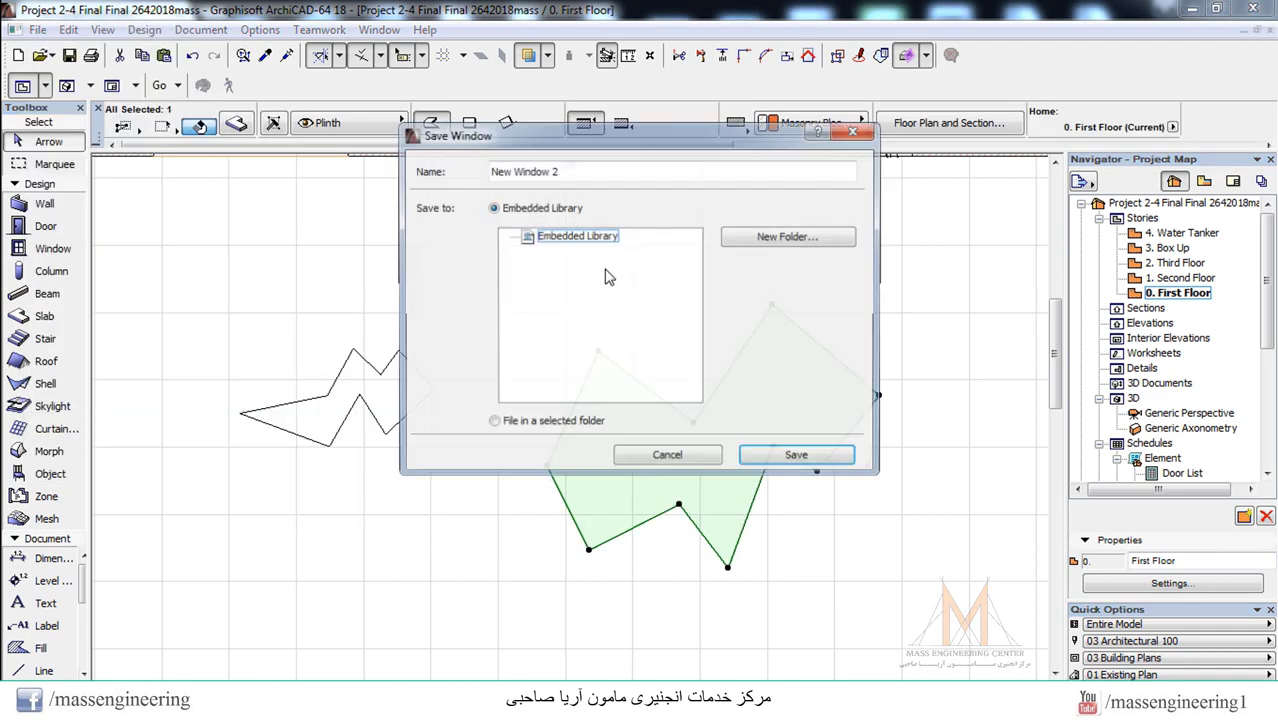
{"action": "type", "text": "dfd"}
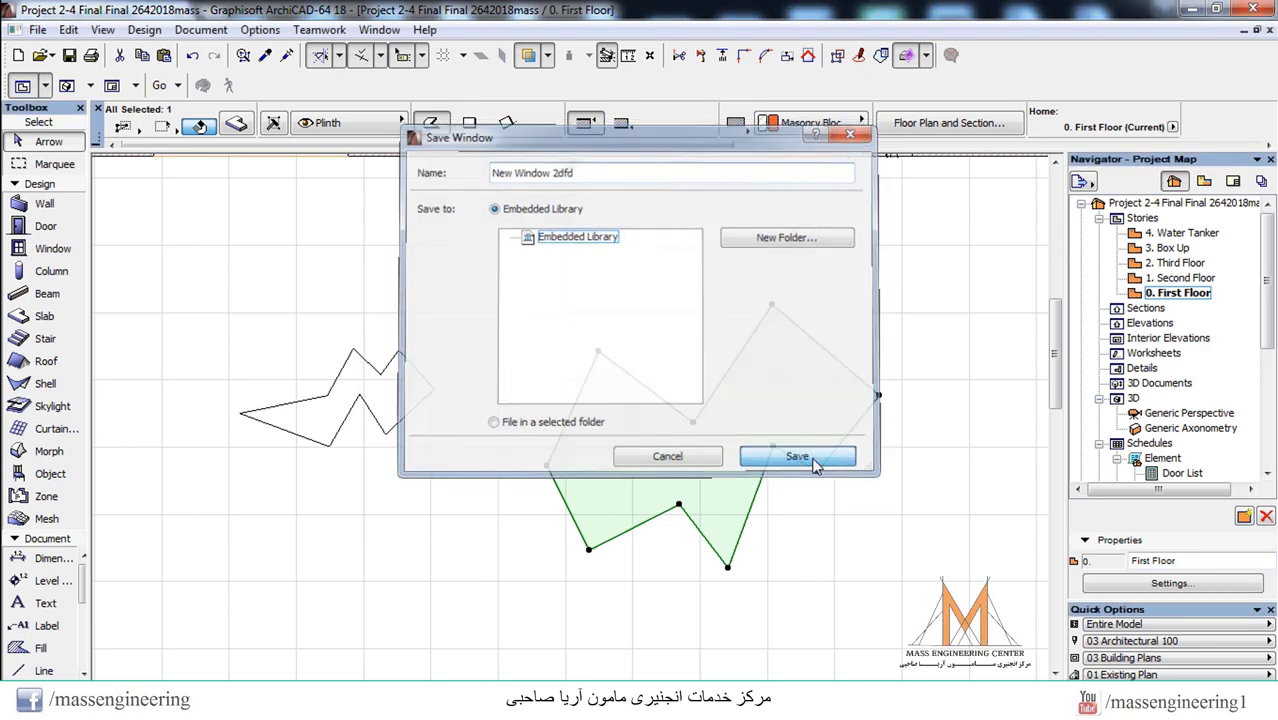
{"action": "left_click", "coordinate": [788, 457]}
{"action": "left_click", "coordinate": [822, 483]}
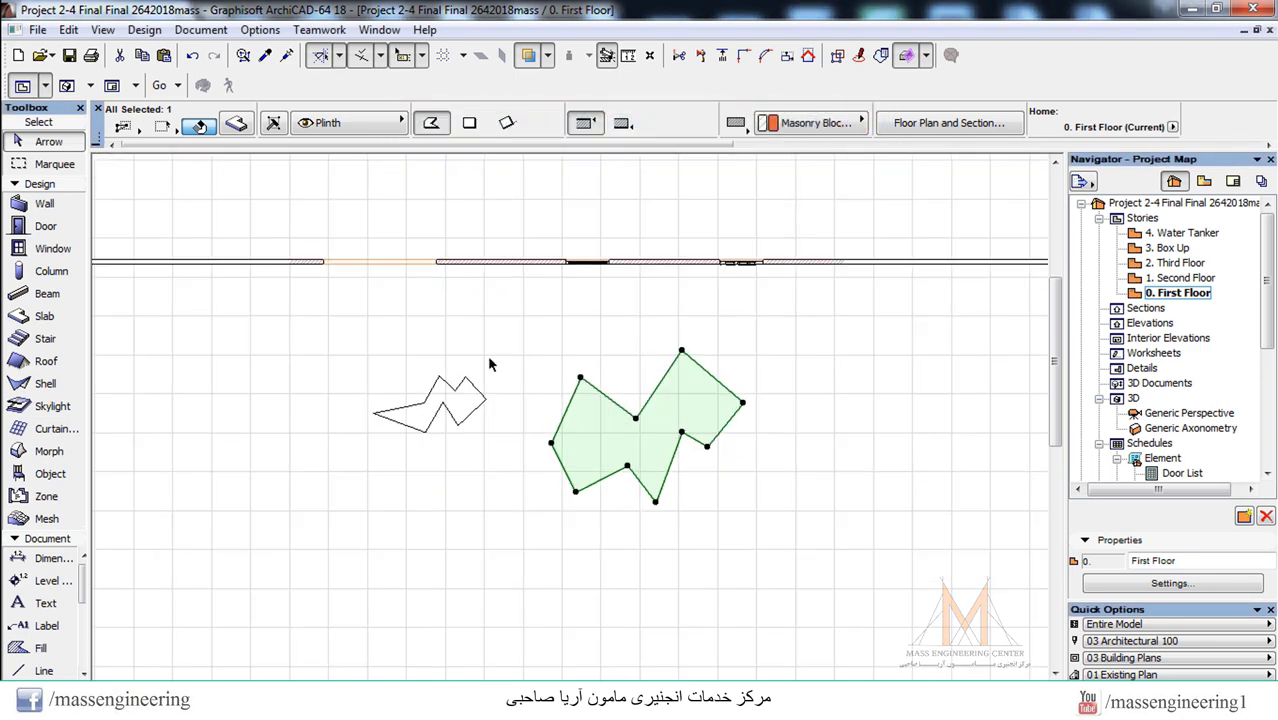
- Place New Window 2dfd in the wall, to the left of the existing openings on the plan
{"action": "left_click", "coordinate": [351, 370]}
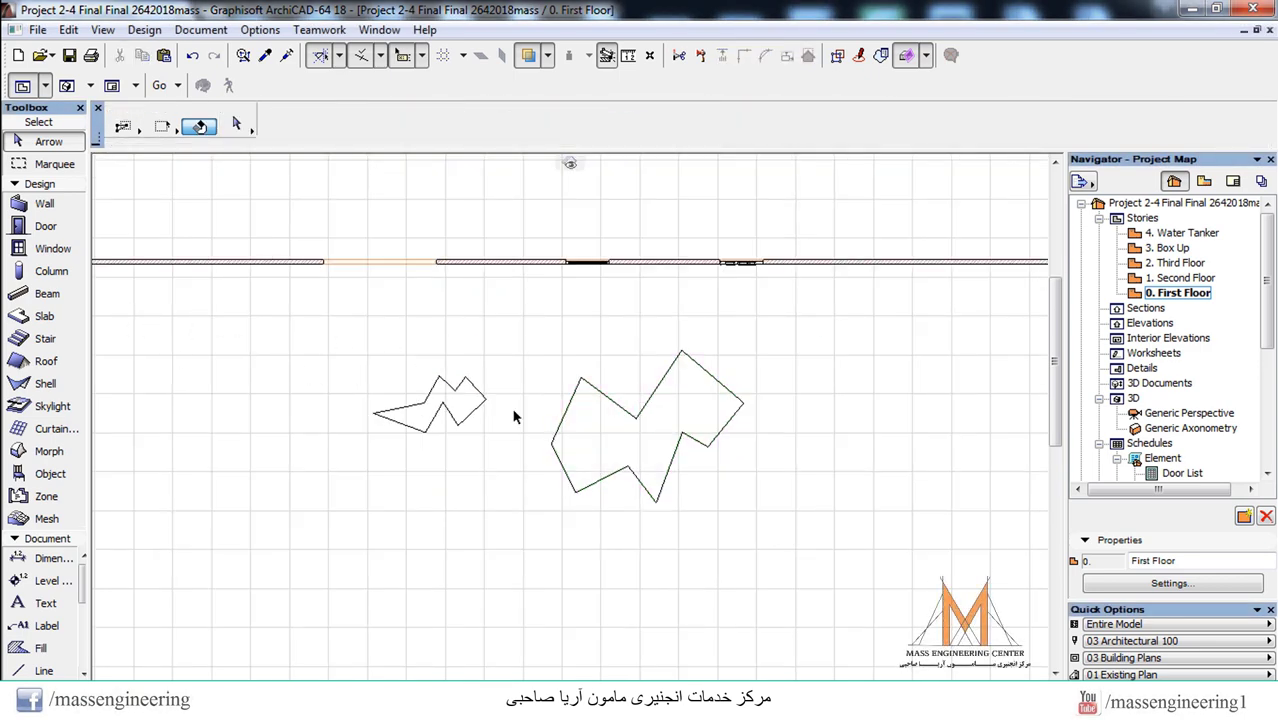
{"action": "left_click", "coordinate": [55, 248]}
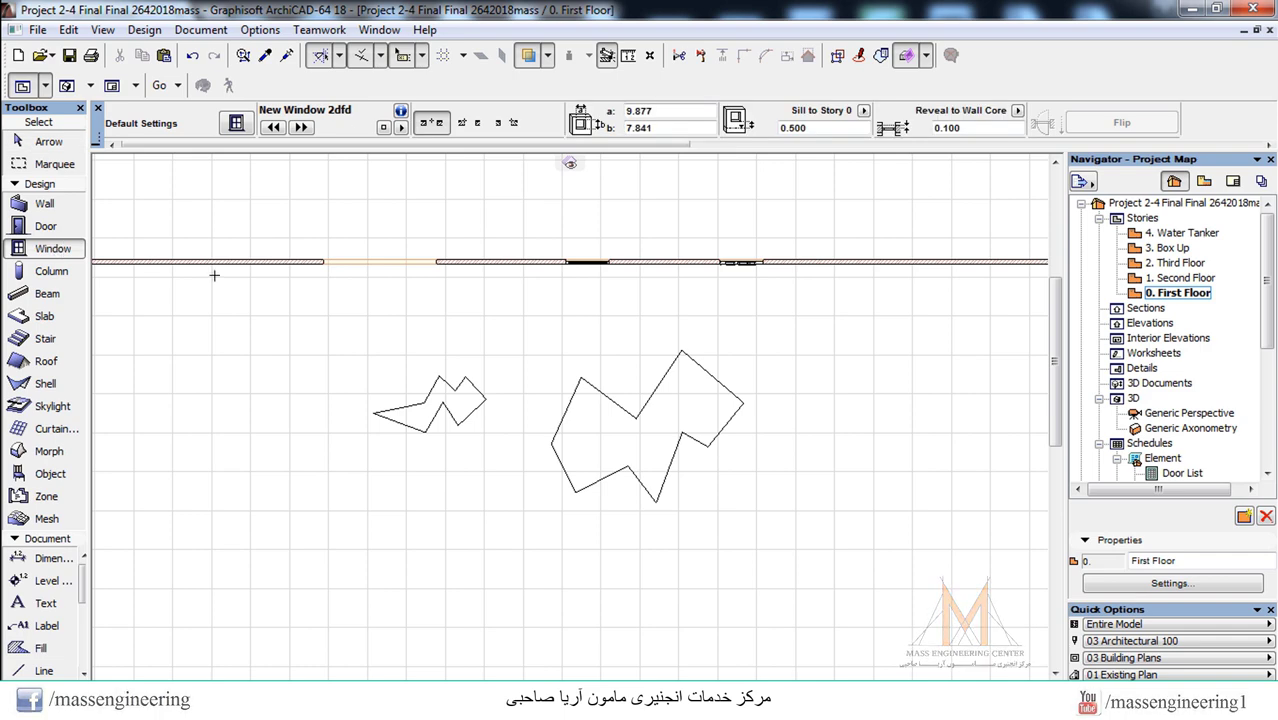
{"action": "left_click", "coordinate": [188, 260]}
{"action": "left_click", "coordinate": [191, 285]}
{"action": "scroll", "coordinate": [298, 371], "scroll_direction": "down", "scroll_amount": 3}
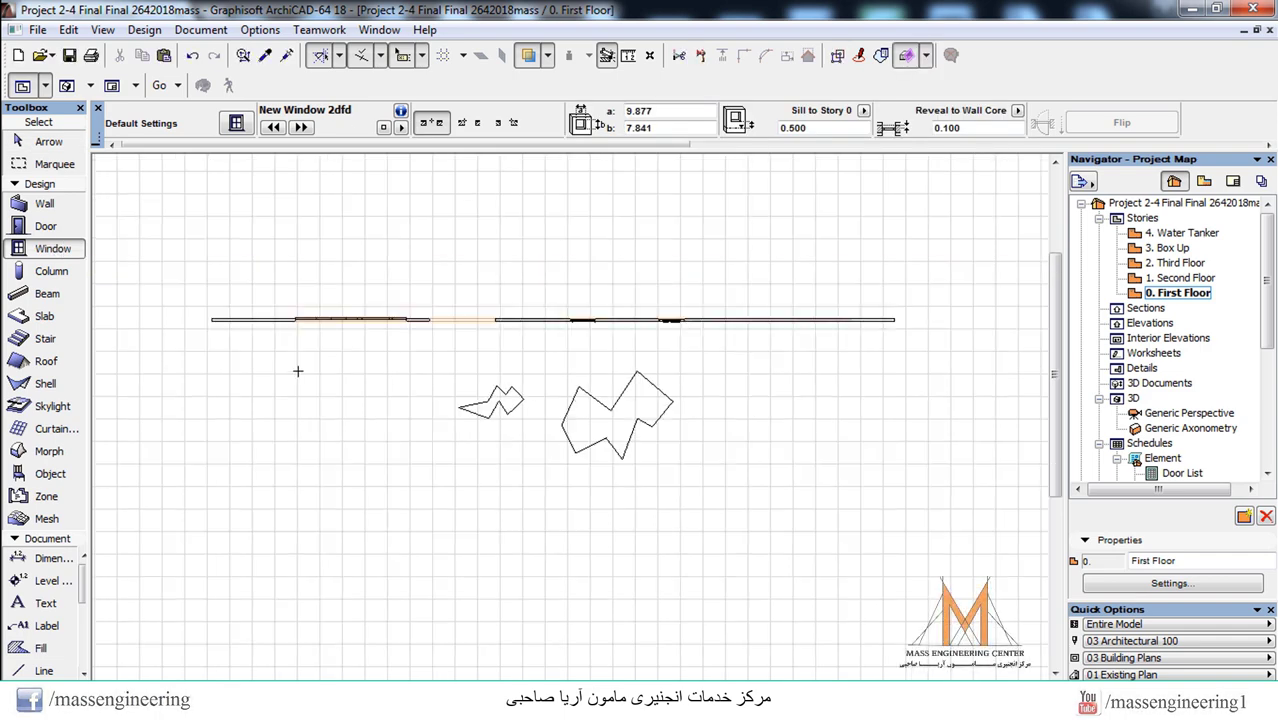
- Examine the placed zigzag window in the 3D view and return to the First Floor plan
{"action": "key", "text": "F3"}
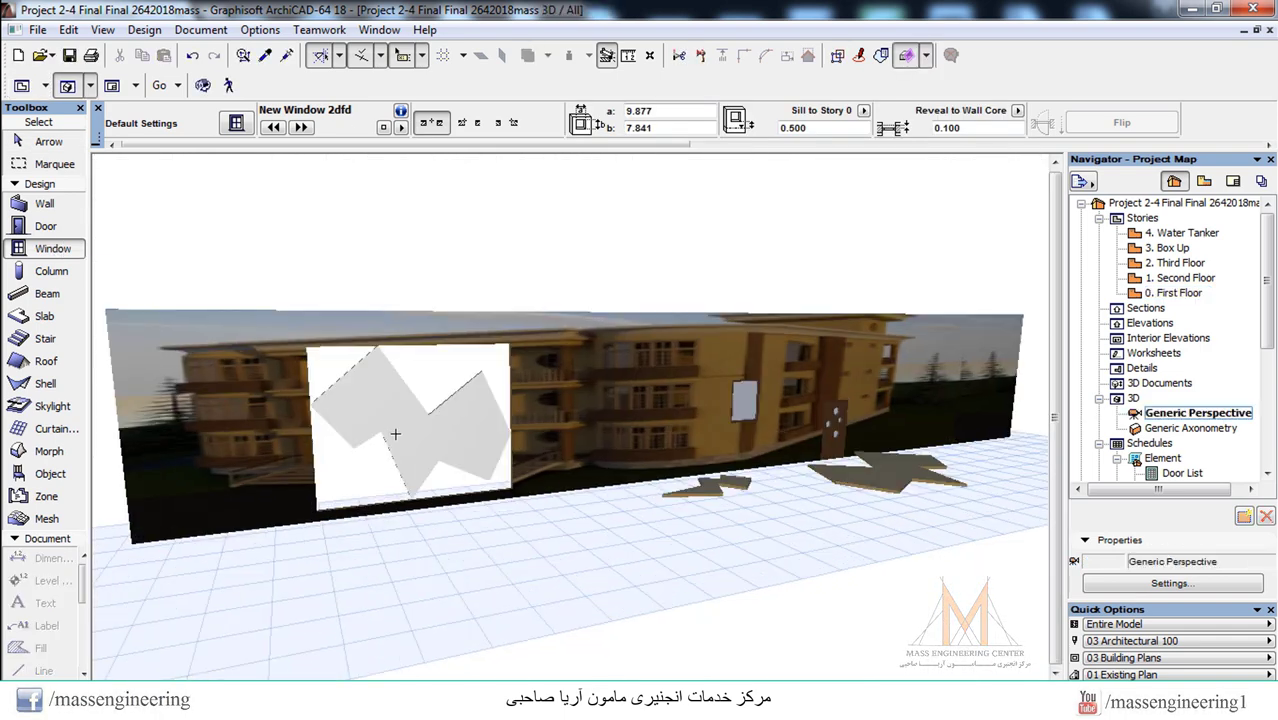
{"action": "scroll", "coordinate": [395, 434], "scroll_direction": "up", "scroll_amount": 4}
{"action": "scroll", "coordinate": [473, 288], "scroll_direction": "up", "scroll_amount": 1}
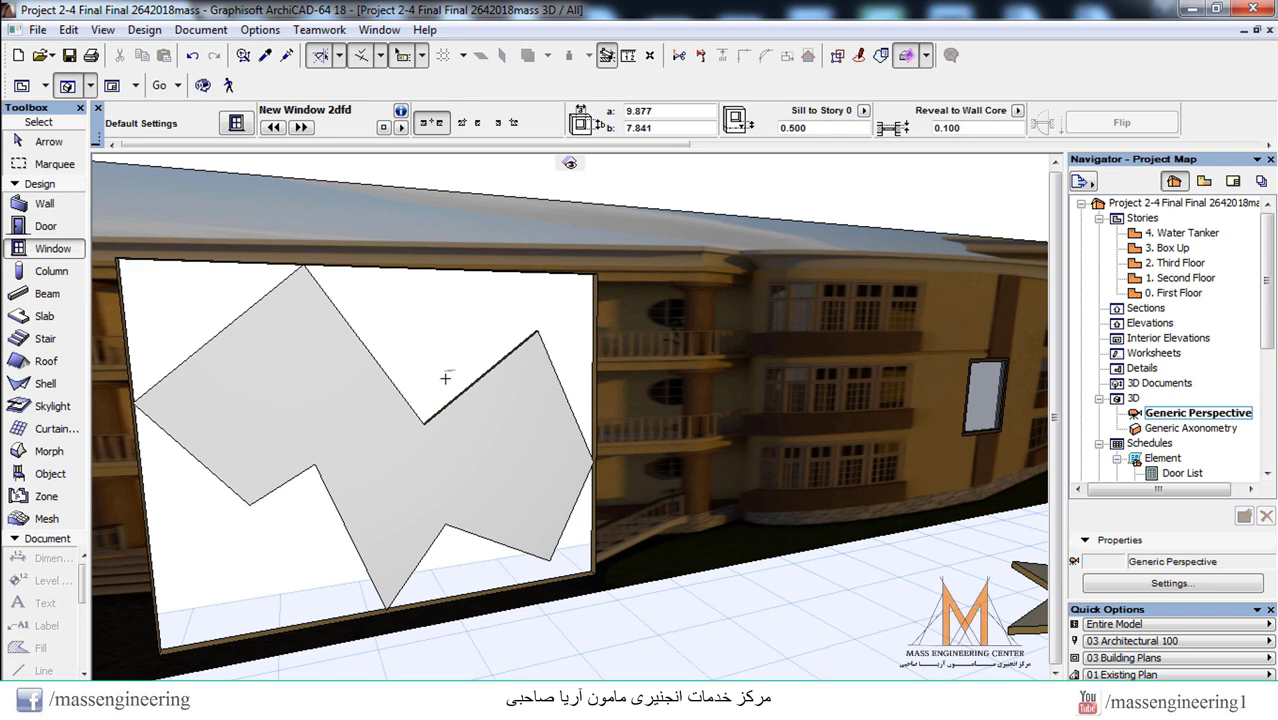
{"action": "scroll", "coordinate": [530, 354], "scroll_direction": "down", "scroll_amount": 1}
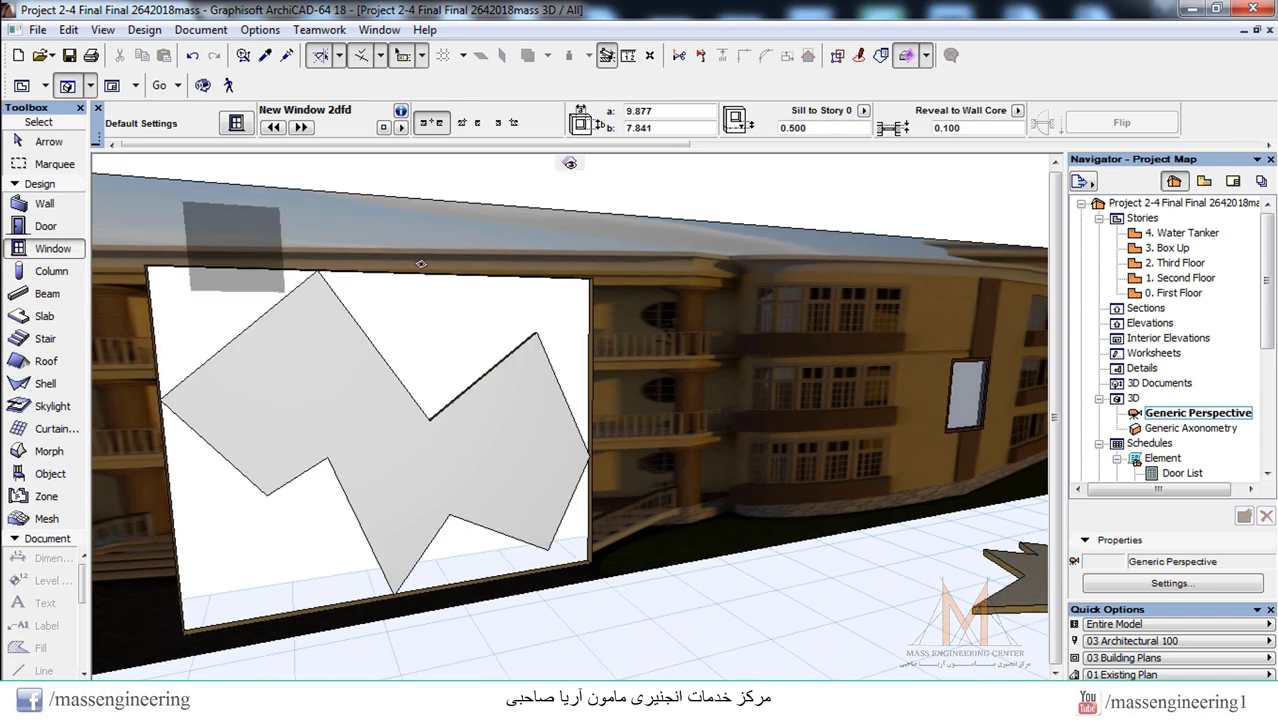
{"action": "scroll", "coordinate": [421, 263], "scroll_direction": "down", "scroll_amount": 3}
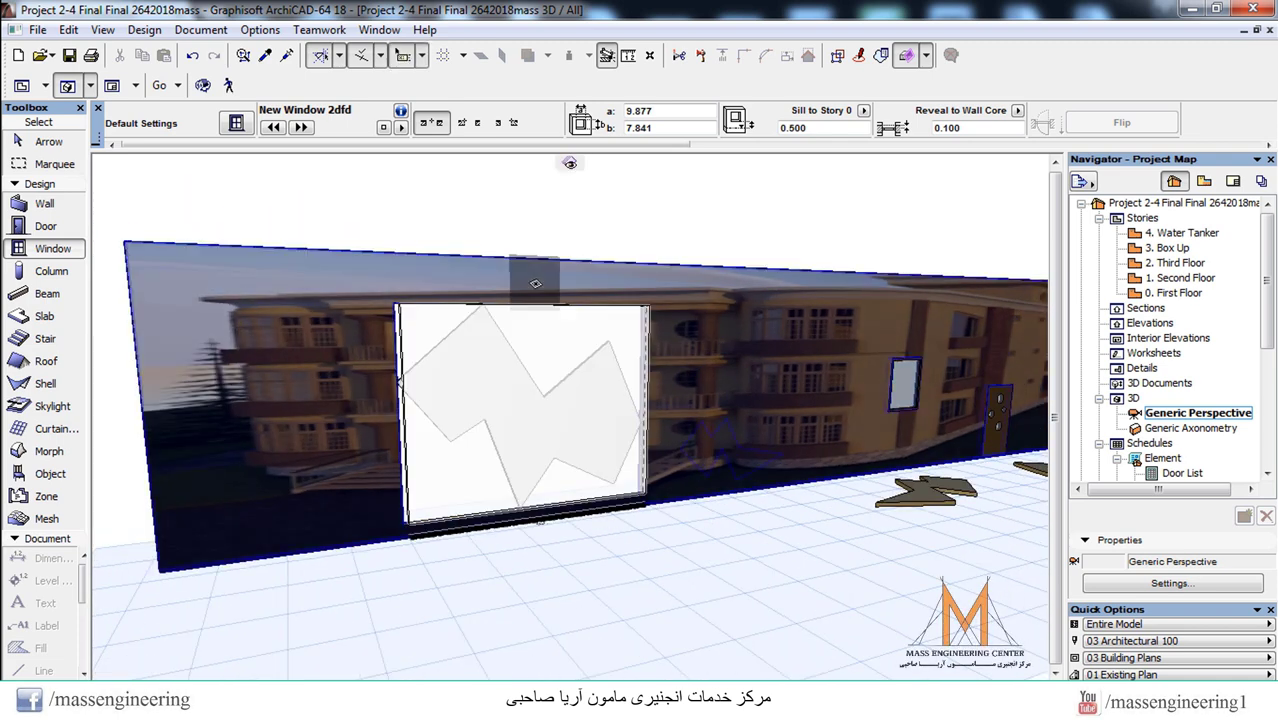
{"action": "mouse_move", "coordinate": [570, 163]}
{"action": "key", "text": "F2"}
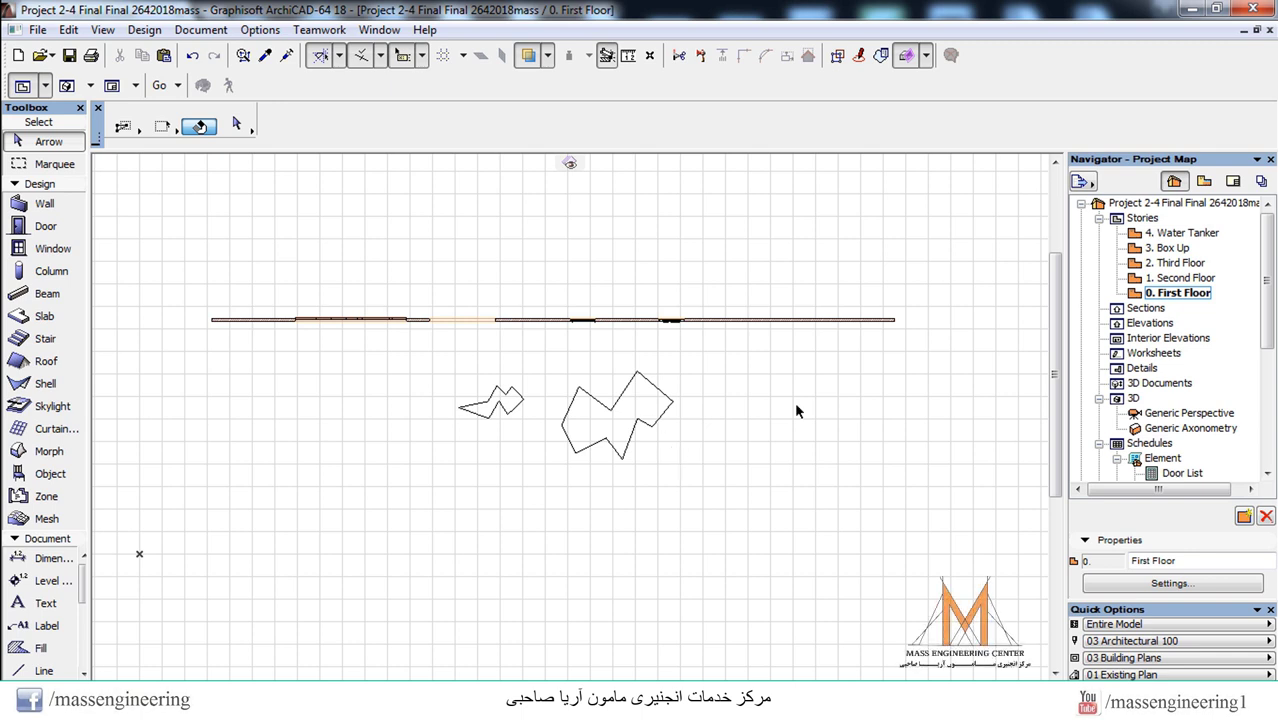
{"action": "scroll", "coordinate": [385, 475], "scroll_direction": "up", "scroll_amount": 2}
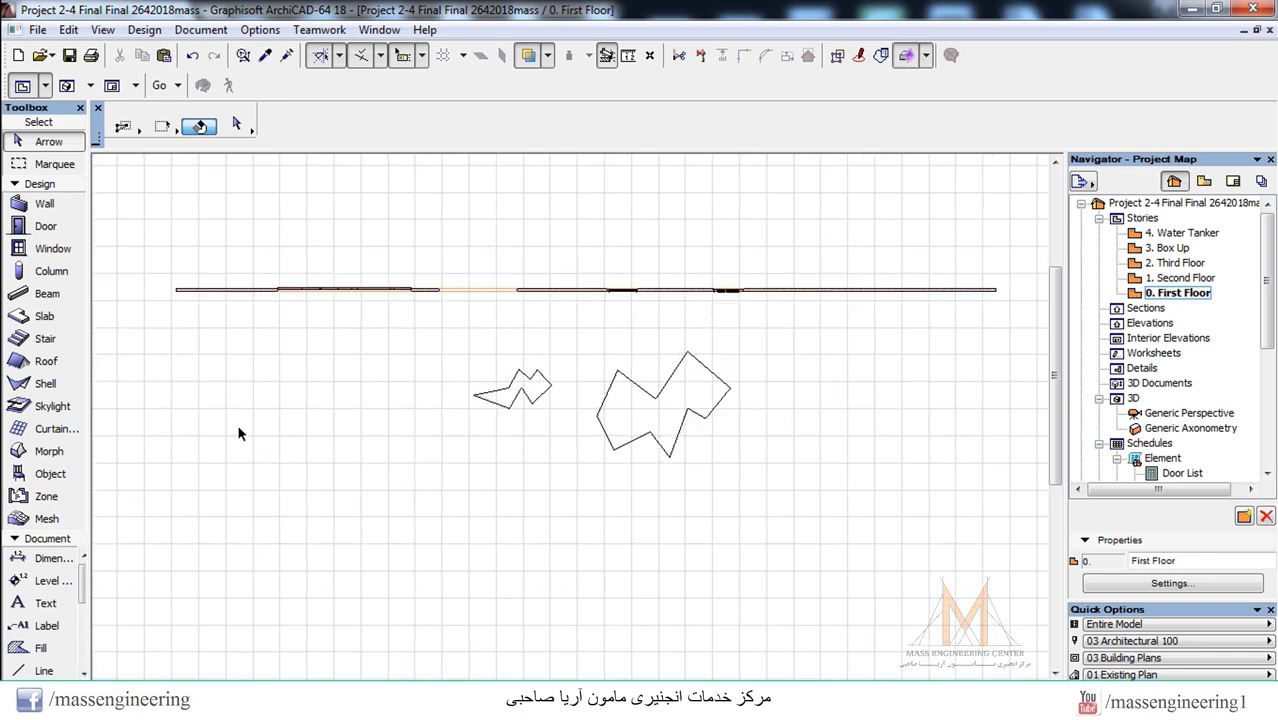
{"action": "left_click", "coordinate": [44, 316]}
{"action": "left_click", "coordinate": [323, 524]}
{"action": "left_click", "coordinate": [323, 481]}
{"action": "left_click", "coordinate": [367, 503]}
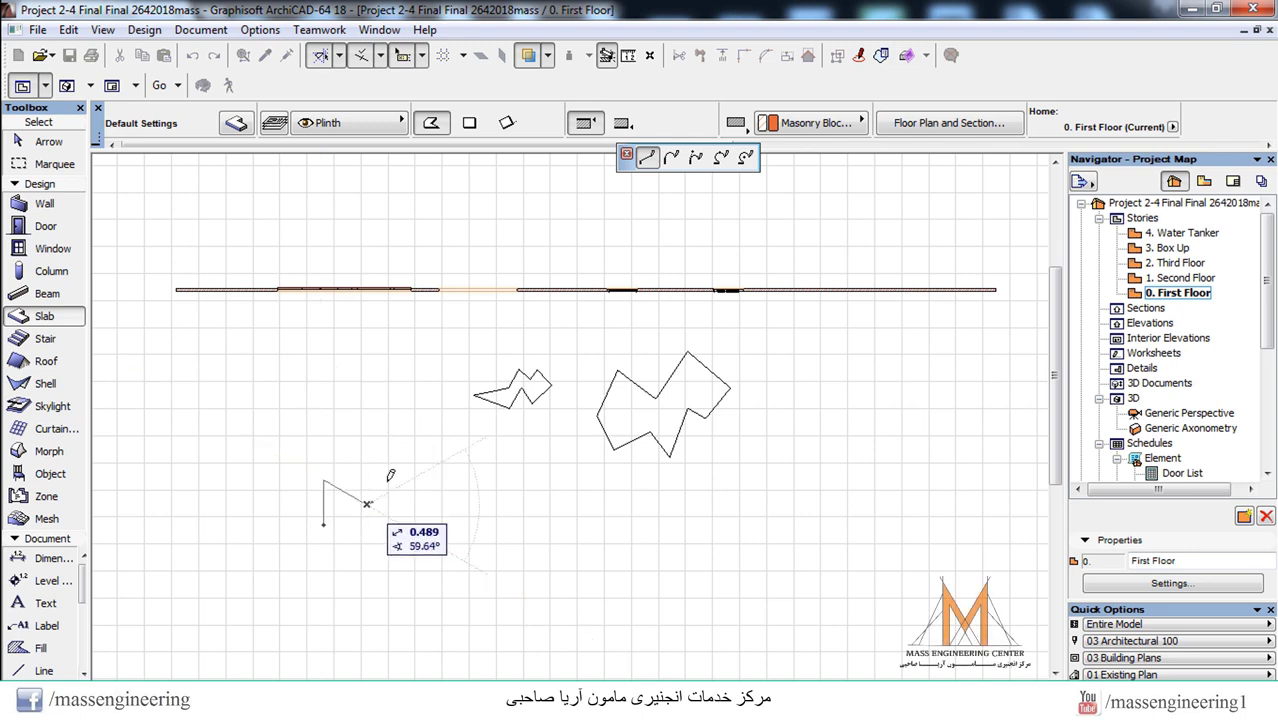
{"action": "left_click", "coordinate": [397, 474]}
{"action": "left_click", "coordinate": [430, 510]}
{"action": "left_click", "coordinate": [370, 546]}
{"action": "left_click", "coordinate": [331, 521]}
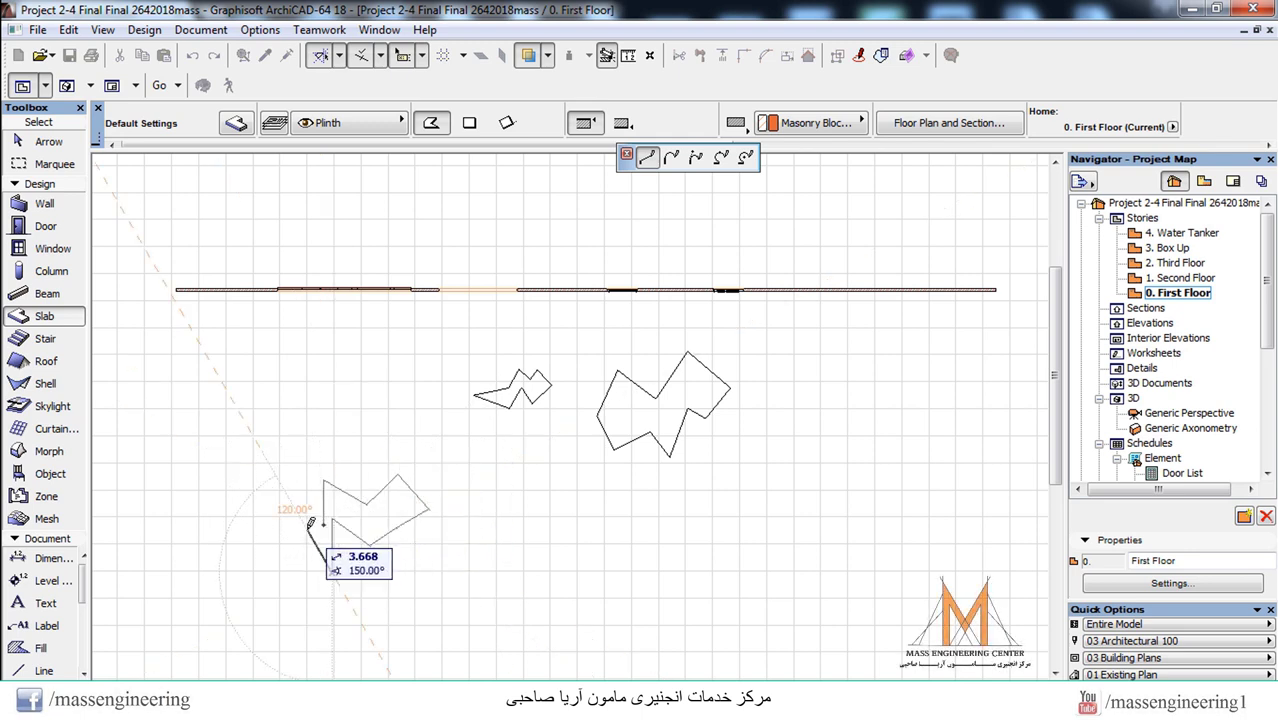
{"action": "key", "text": "Escape"}
{"action": "key", "text": "Escape"}
- Draw another ten-cornered slab with a jagged lower edge, below and to the left of the two existing slabs
{"action": "left_click", "coordinate": [44, 316]}
{"action": "left_click", "coordinate": [295, 488]}
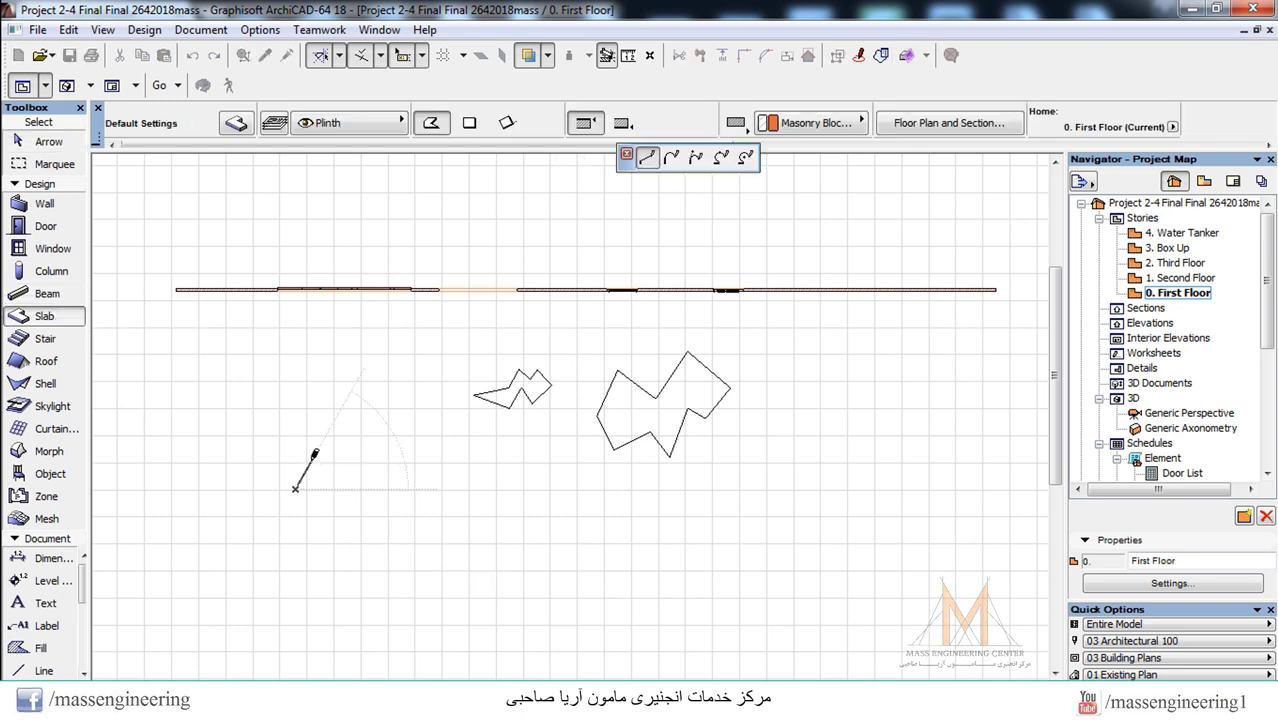
{"action": "left_click", "coordinate": [311, 462]}
{"action": "left_click", "coordinate": [357, 488]}
{"action": "left_click", "coordinate": [386, 465]}
{"action": "left_click", "coordinate": [427, 498]}
{"action": "left_click", "coordinate": [386, 540]}
{"action": "left_click", "coordinate": [379, 509]}
{"action": "left_click", "coordinate": [337, 564]}
{"action": "left_click", "coordinate": [325, 512]}
{"action": "left_click", "coordinate": [297, 541]}
{"action": "left_click", "coordinate": [295, 488]}
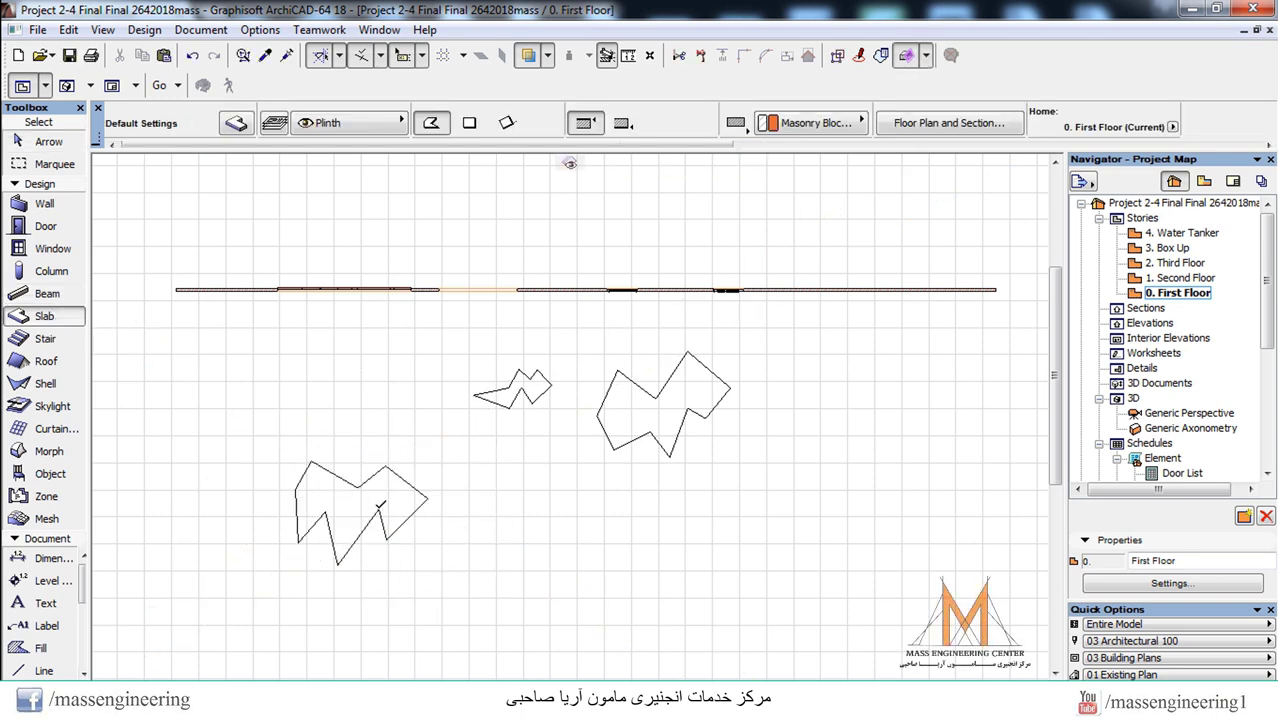
{"action": "scroll", "coordinate": [360, 490], "scroll_direction": "up", "scroll_amount": 2}
{"action": "key", "text": "Escape"}
- Link the jagged slab's override surfaces and set them to Glass - Blue
{"action": "scroll", "coordinate": [390, 440], "scroll_direction": "up", "scroll_amount": 2}
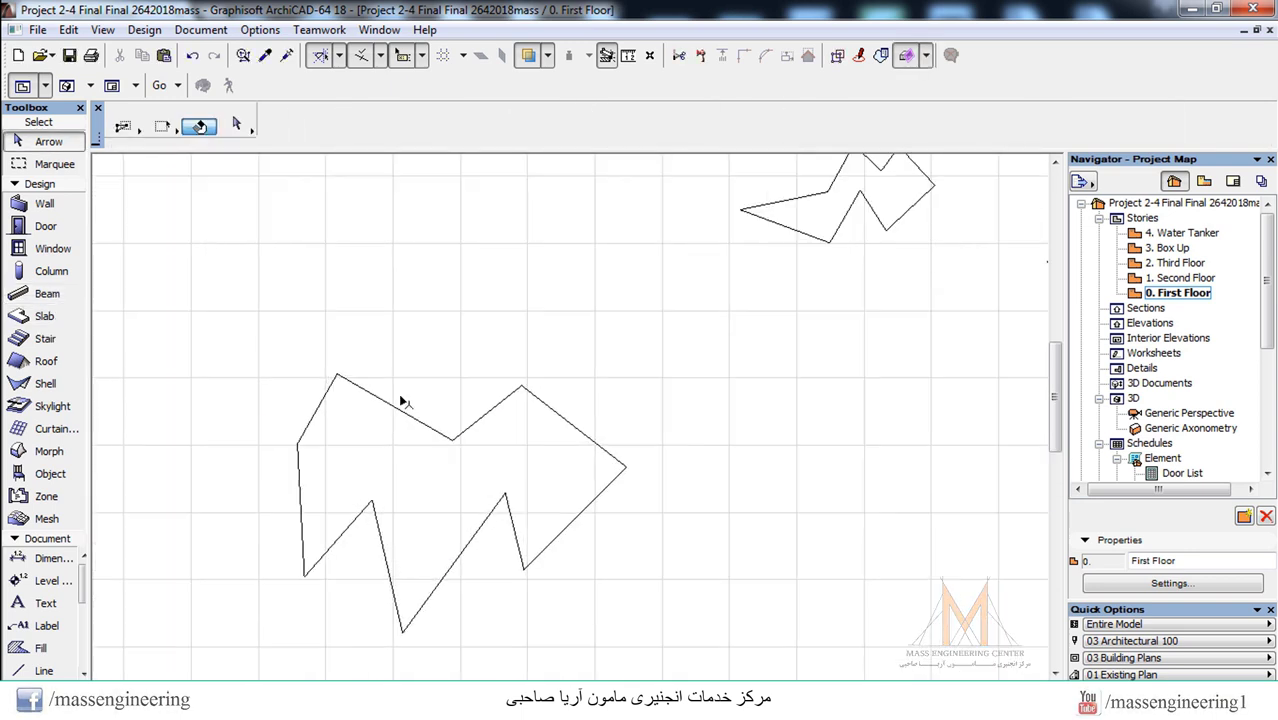
{"action": "left_click", "coordinate": [354, 456]}
{"action": "right_click", "coordinate": [331, 437]}
{"action": "left_click", "coordinate": [365, 291]}
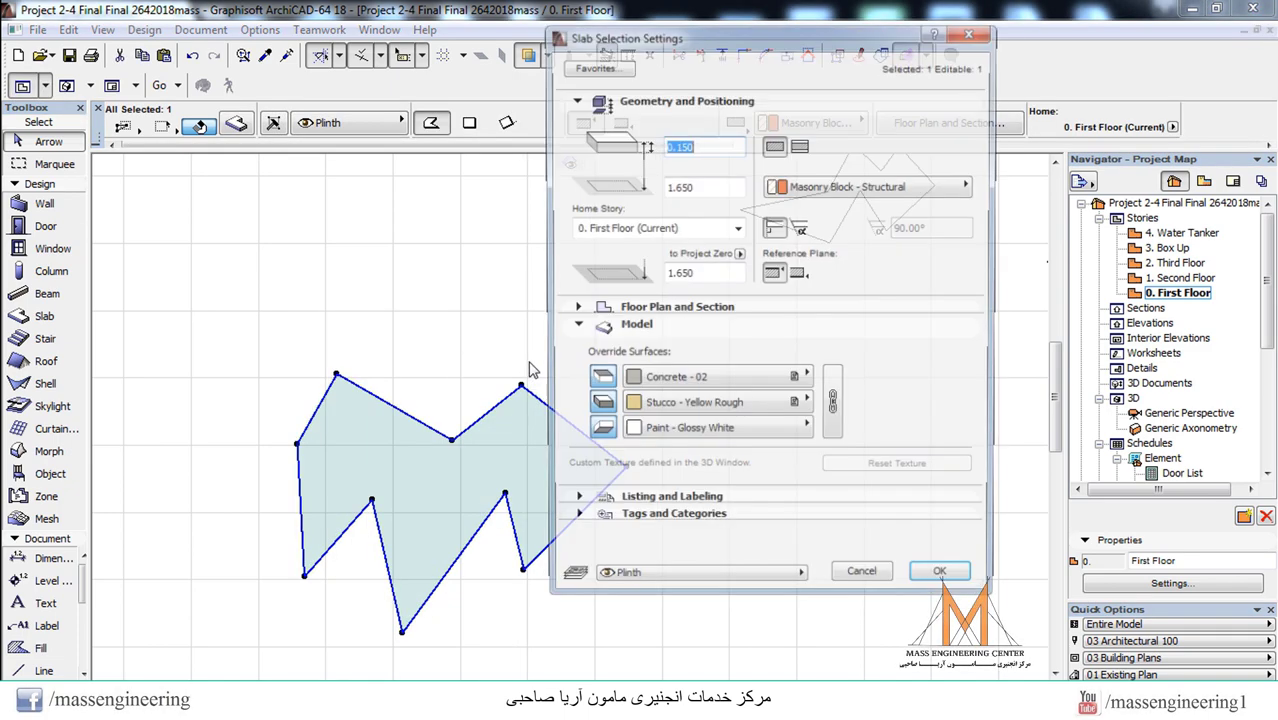
{"action": "left_click", "coordinate": [833, 404]}
{"action": "left_click", "coordinate": [720, 407]}
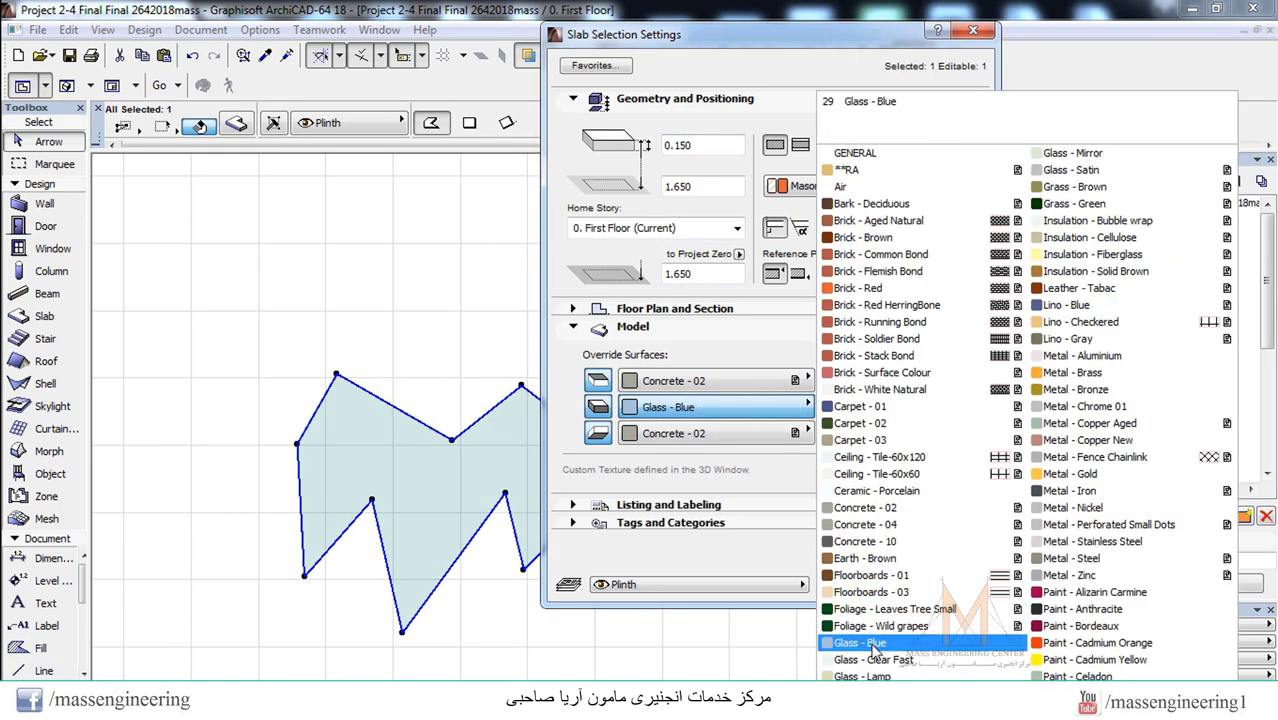
{"action": "left_click", "coordinate": [840, 641]}
{"action": "left_click", "coordinate": [945, 582]}
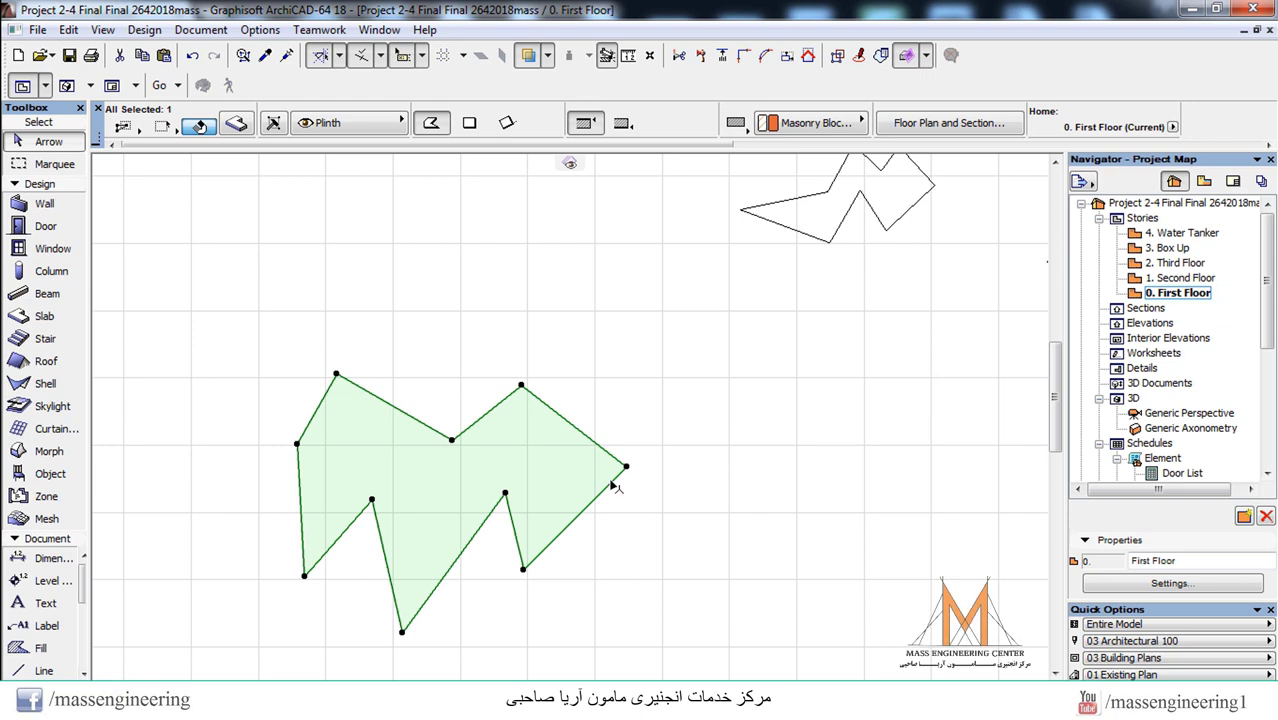
- Make a copy of the jagged slab in the same position with Drag a Copy, using its upper corner as reference
{"action": "left_click", "coordinate": [577, 514]}
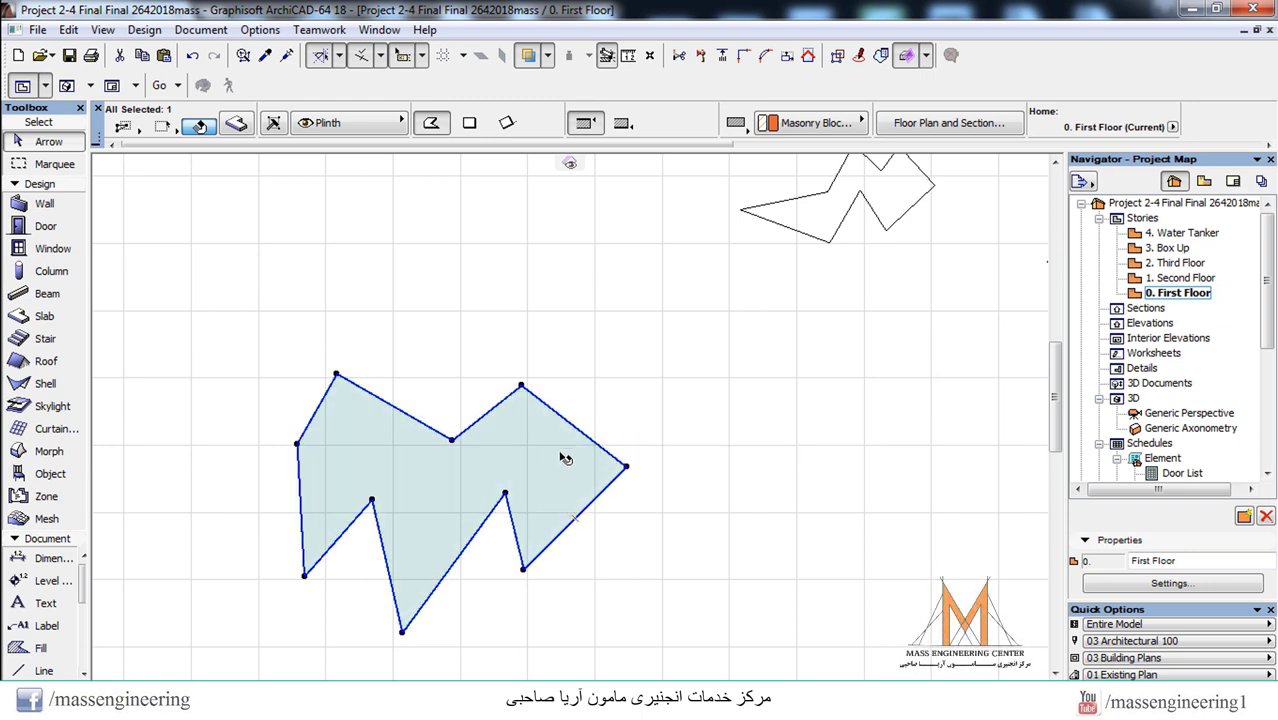
{"action": "key", "text": "Escape"}
{"action": "left_click", "coordinate": [445, 475]}
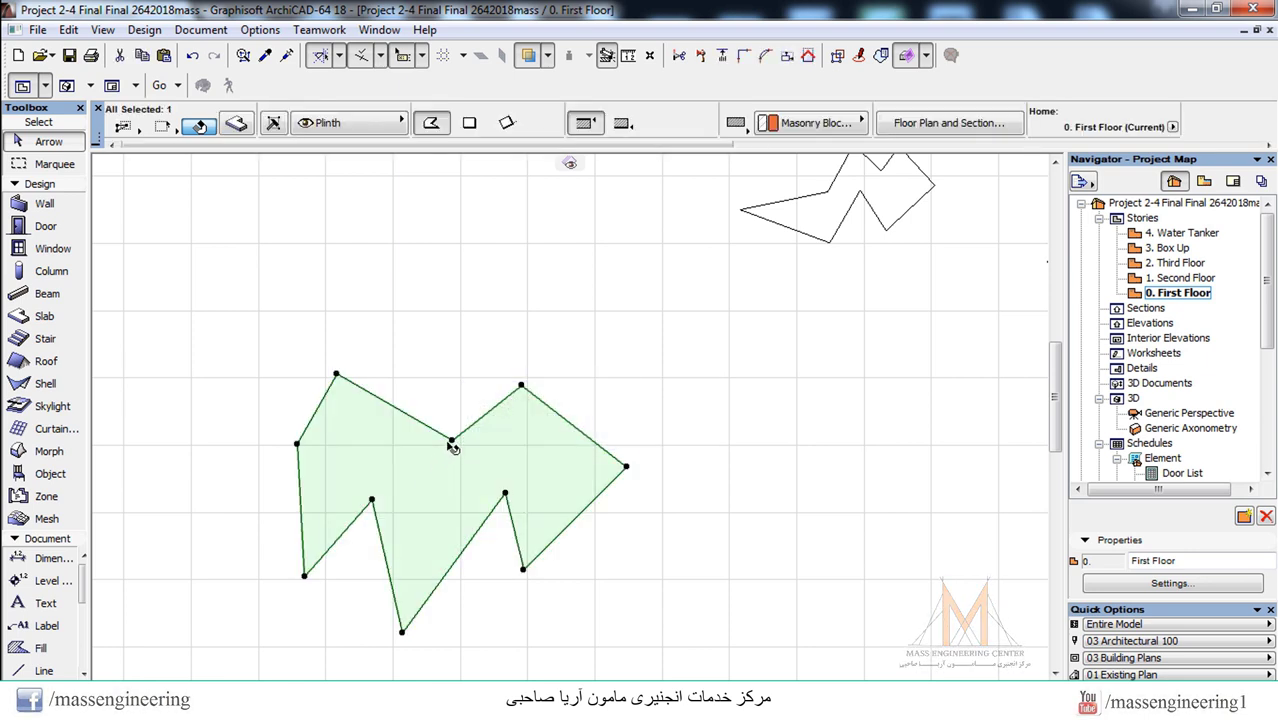
{"action": "right_click", "coordinate": [451, 440]}
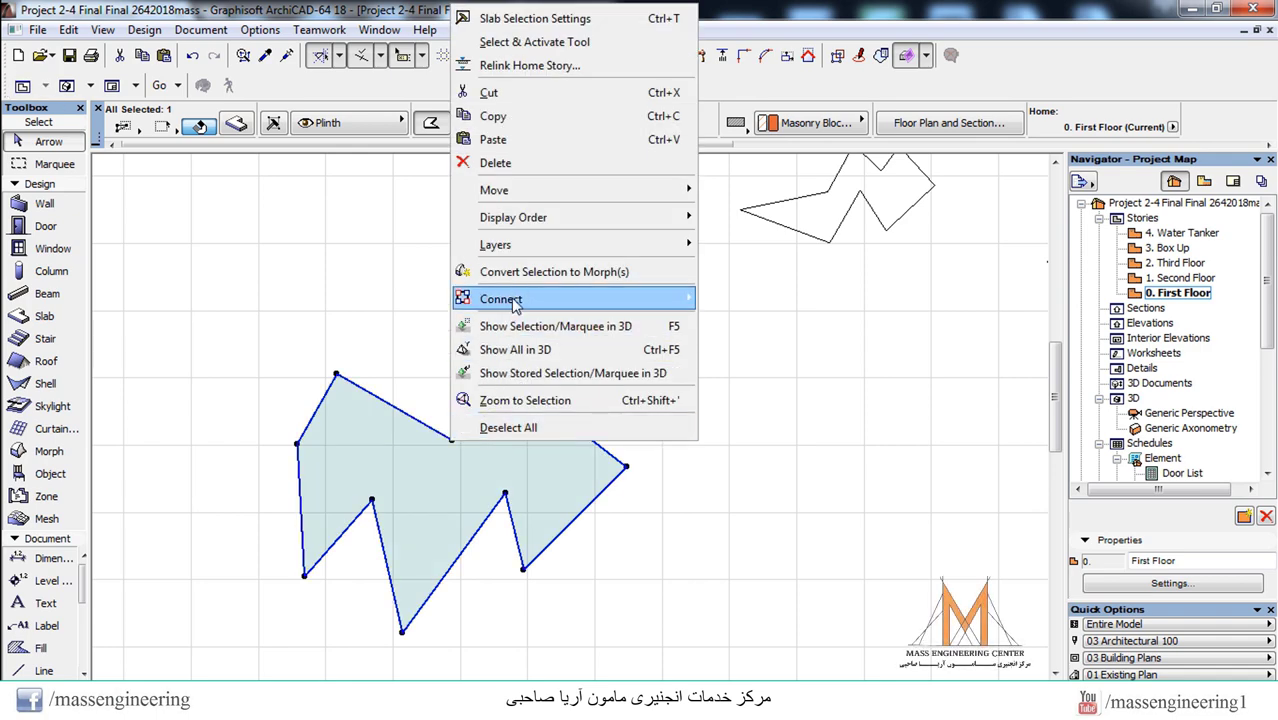
{"action": "mouse_move", "coordinate": [551, 191]}
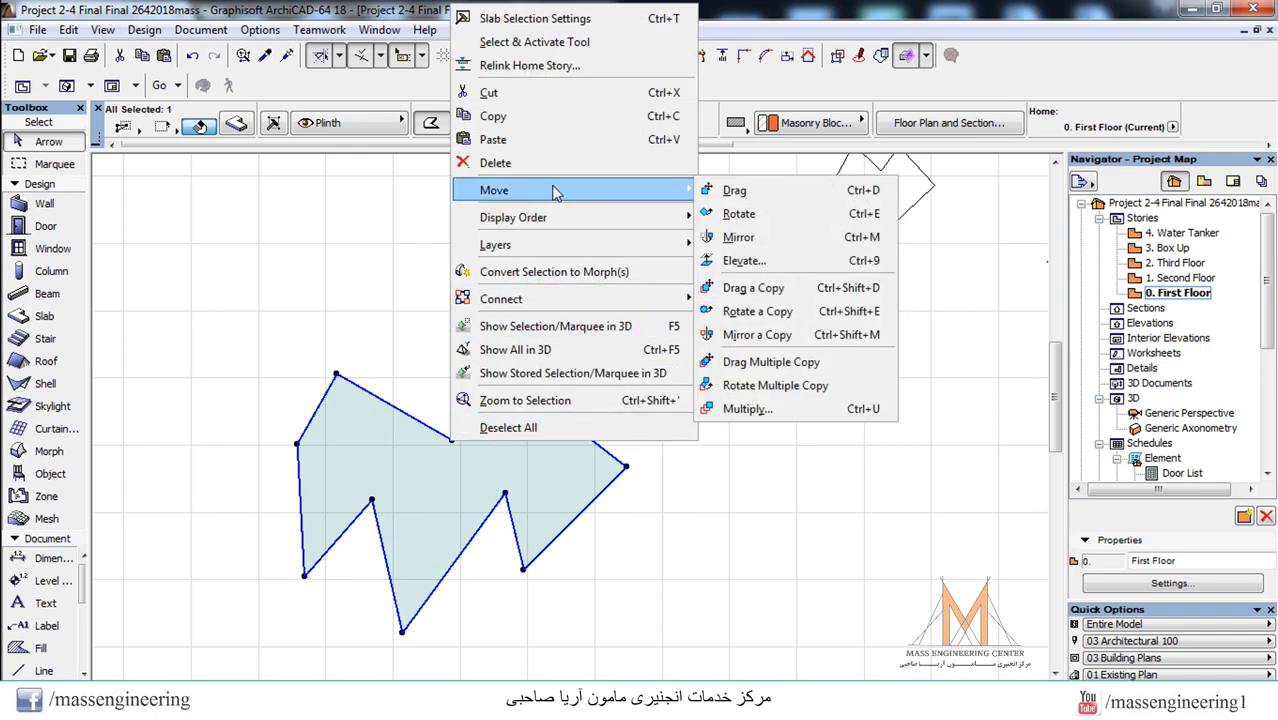
{"action": "left_click", "coordinate": [749, 290]}
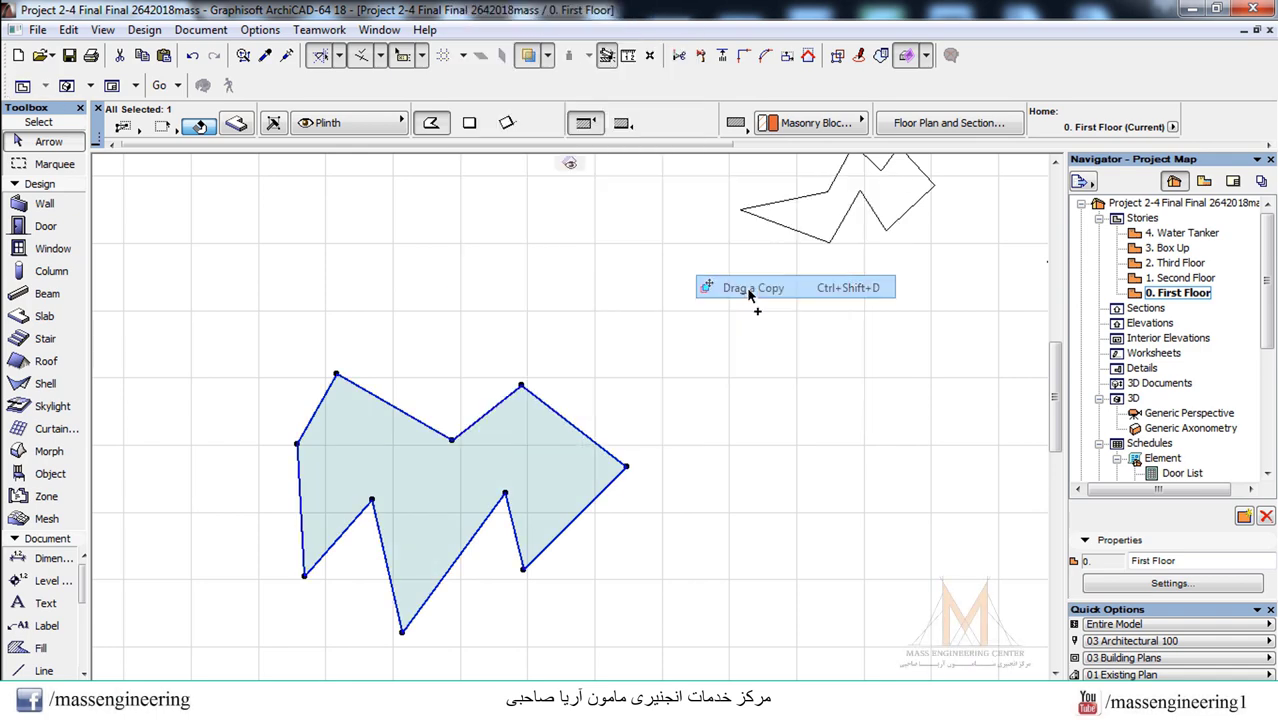
{"action": "left_click", "coordinate": [520, 386]}
{"action": "left_click", "coordinate": [521, 385]}
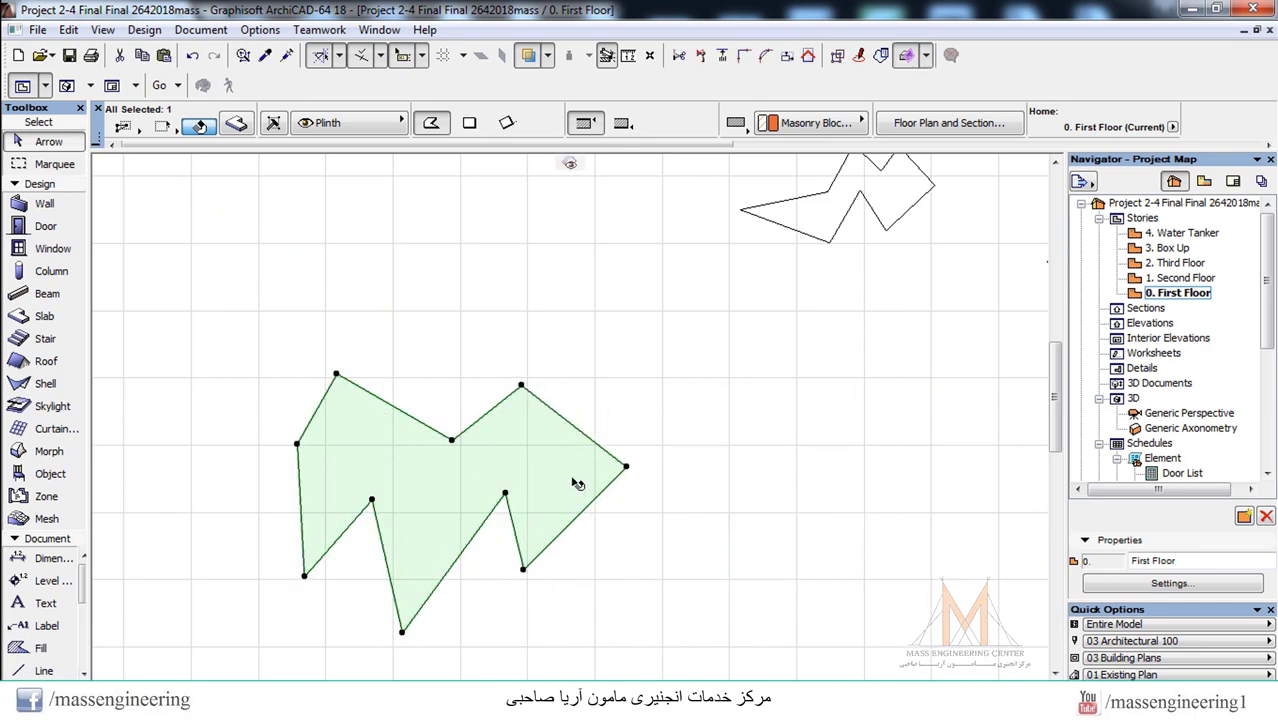
{"action": "right_click", "coordinate": [536, 434]}
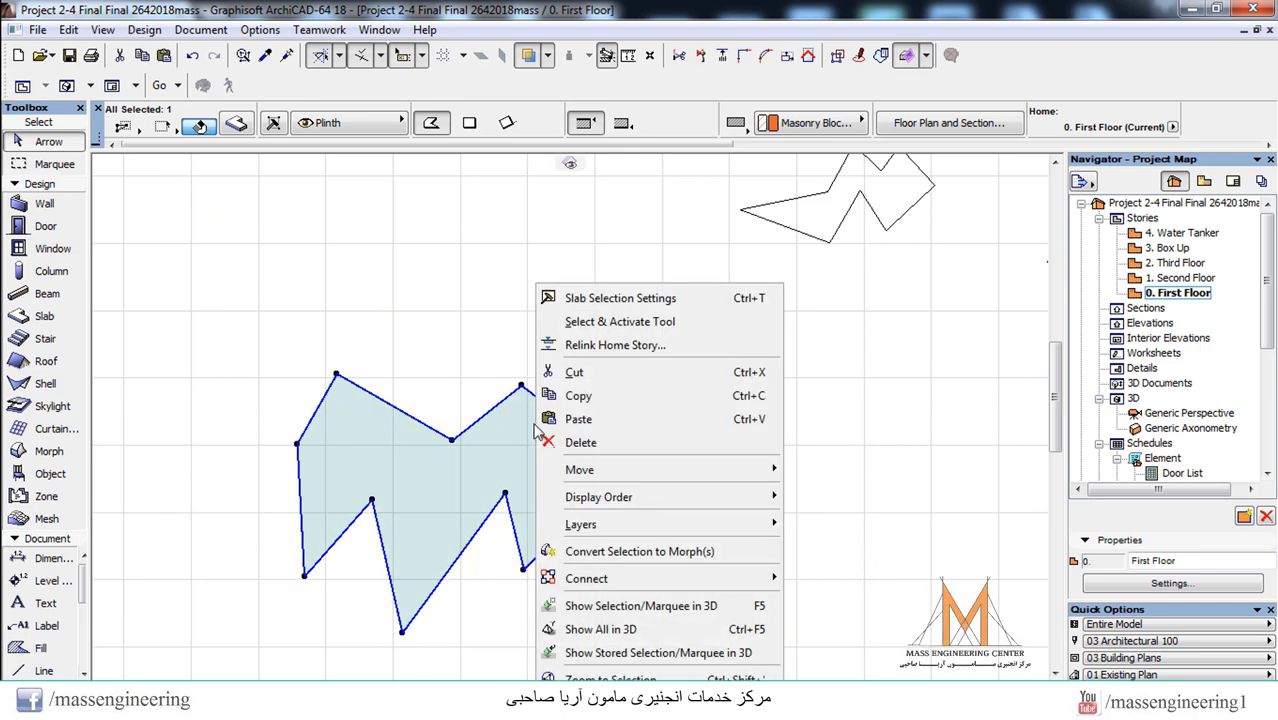
{"action": "key", "text": "Escape"}
- Set the ID of the copied jagged slab to wallhole and deselect it
{"action": "scroll", "coordinate": [717, 131], "scroll_direction": "down", "scroll_amount": 3}
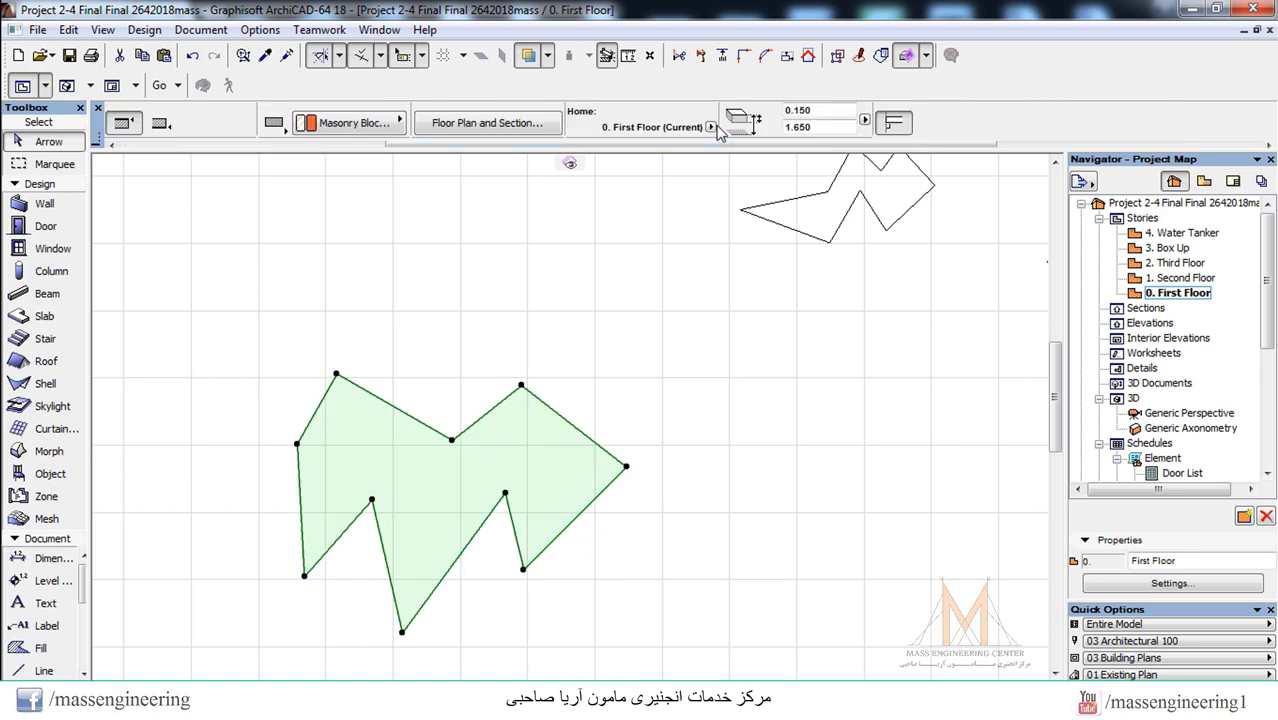
{"action": "left_click", "coordinate": [969, 107]}
{"action": "triple_click", "coordinate": [969, 110]}
{"action": "type", "text": "wallhole"}
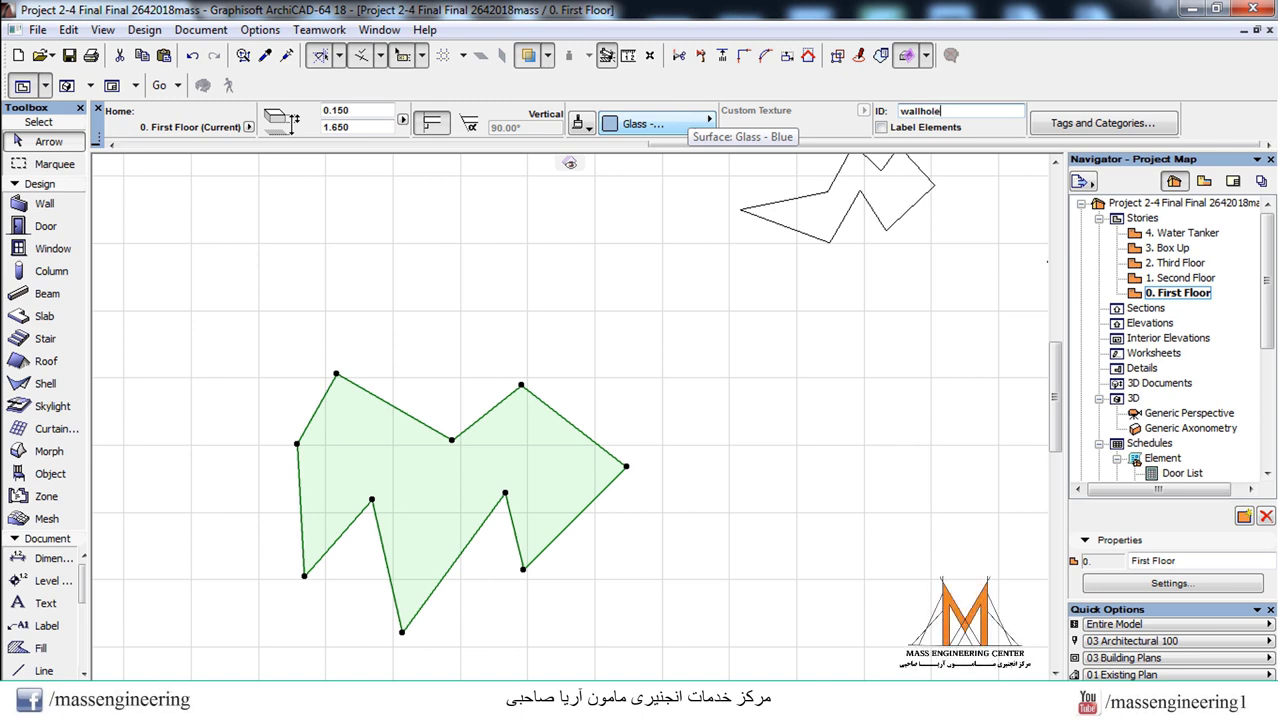
{"action": "left_click", "coordinate": [670, 418]}
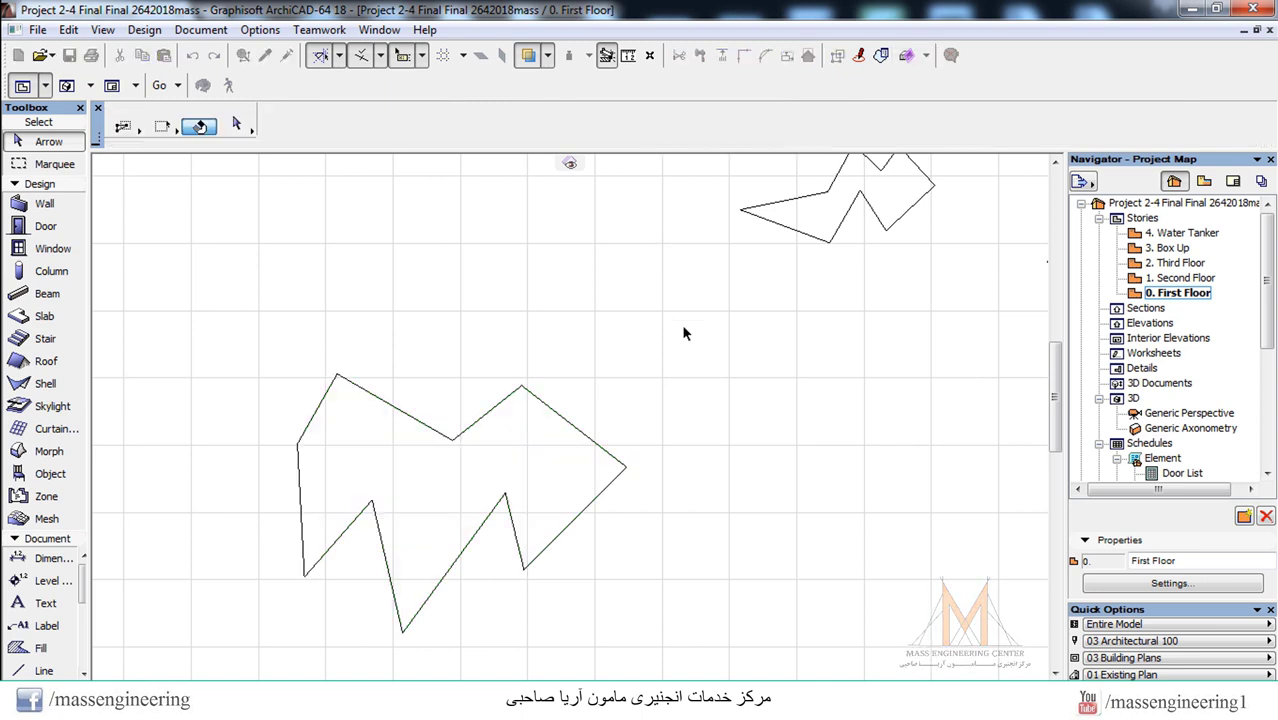
- Save the two overlapping jagged slabs as a window named New Window 2dfdfdf in the Embedded Library, keeping its basic settings
{"action": "left_click_drag", "start_coordinate": [704, 319], "coordinate": [255, 642]}
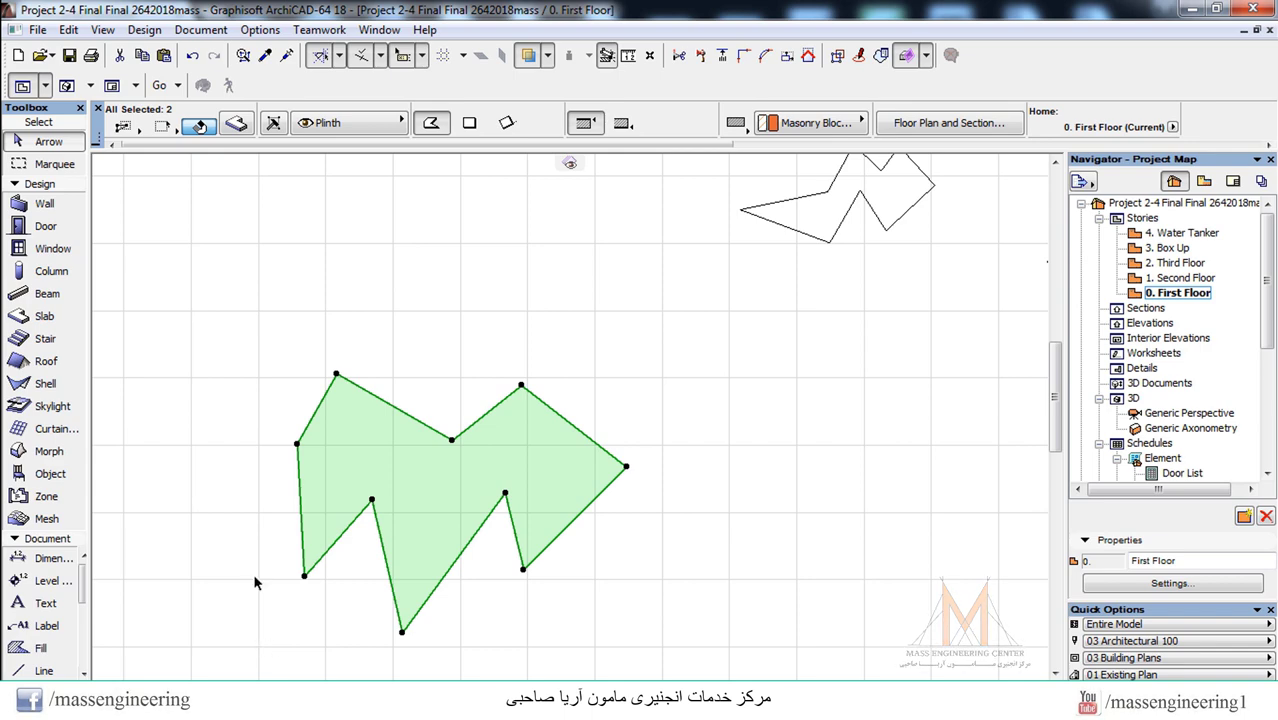
{"action": "left_click", "coordinate": [37, 29]}
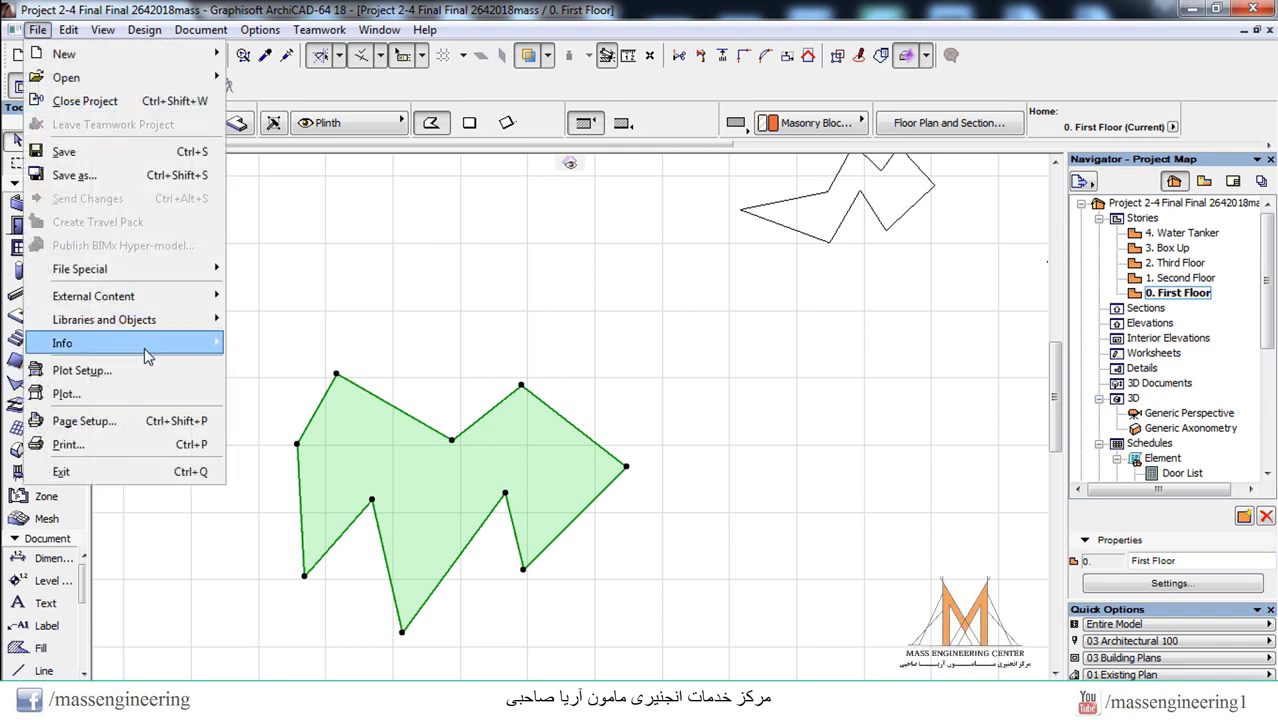
{"action": "mouse_move", "coordinate": [158, 325]}
{"action": "mouse_move", "coordinate": [440, 483]}
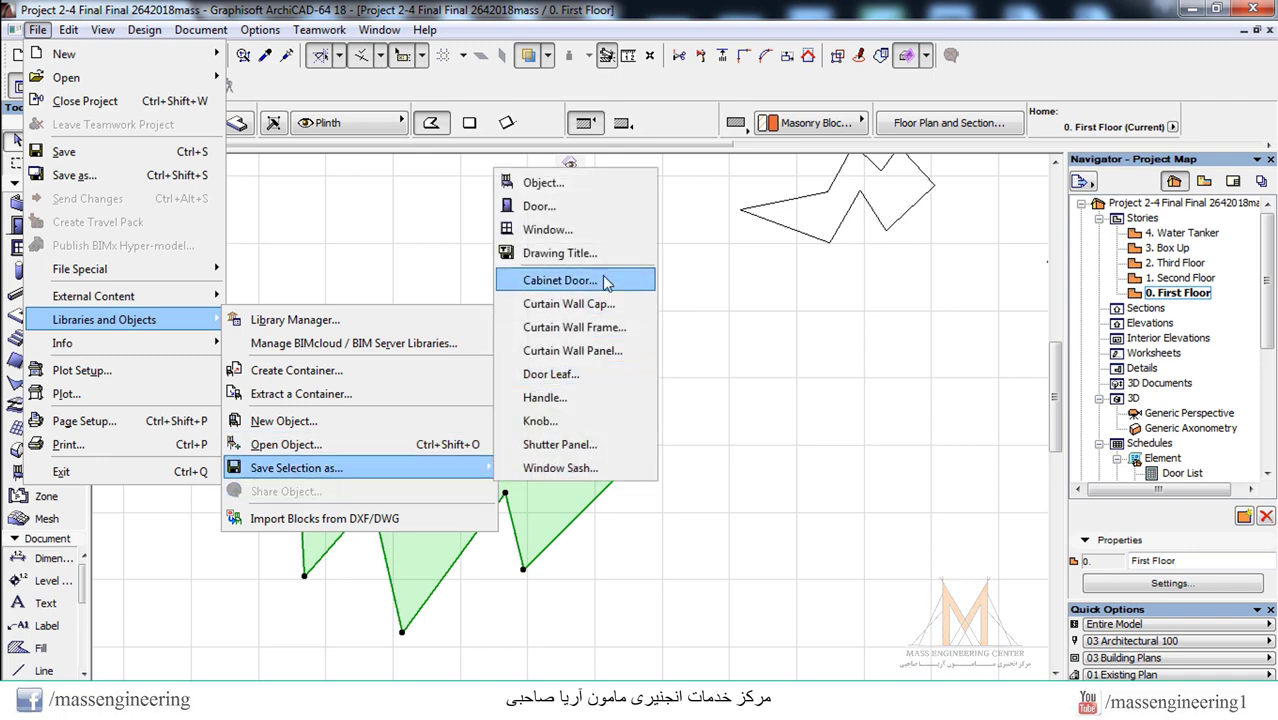
{"action": "left_click", "coordinate": [576, 229]}
{"action": "left_click", "coordinate": [585, 170]}
{"action": "type", "text": "dfdfdf"}
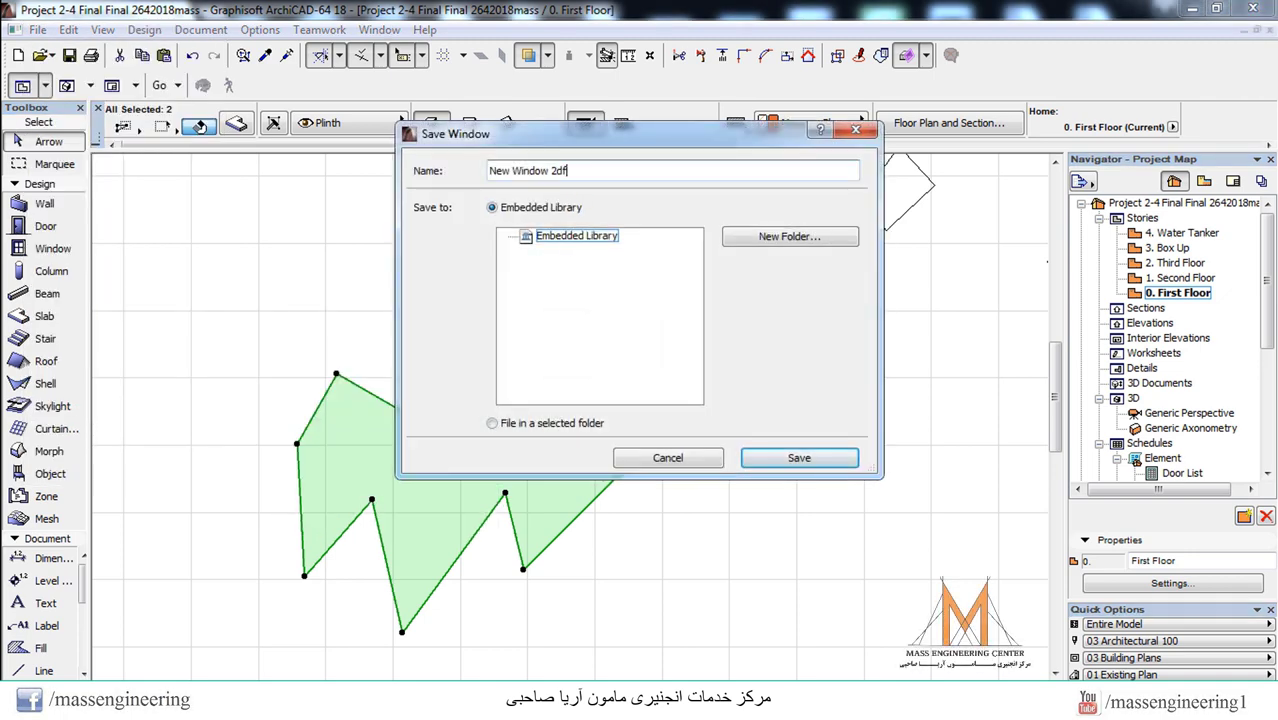
{"action": "left_click", "coordinate": [786, 462]}
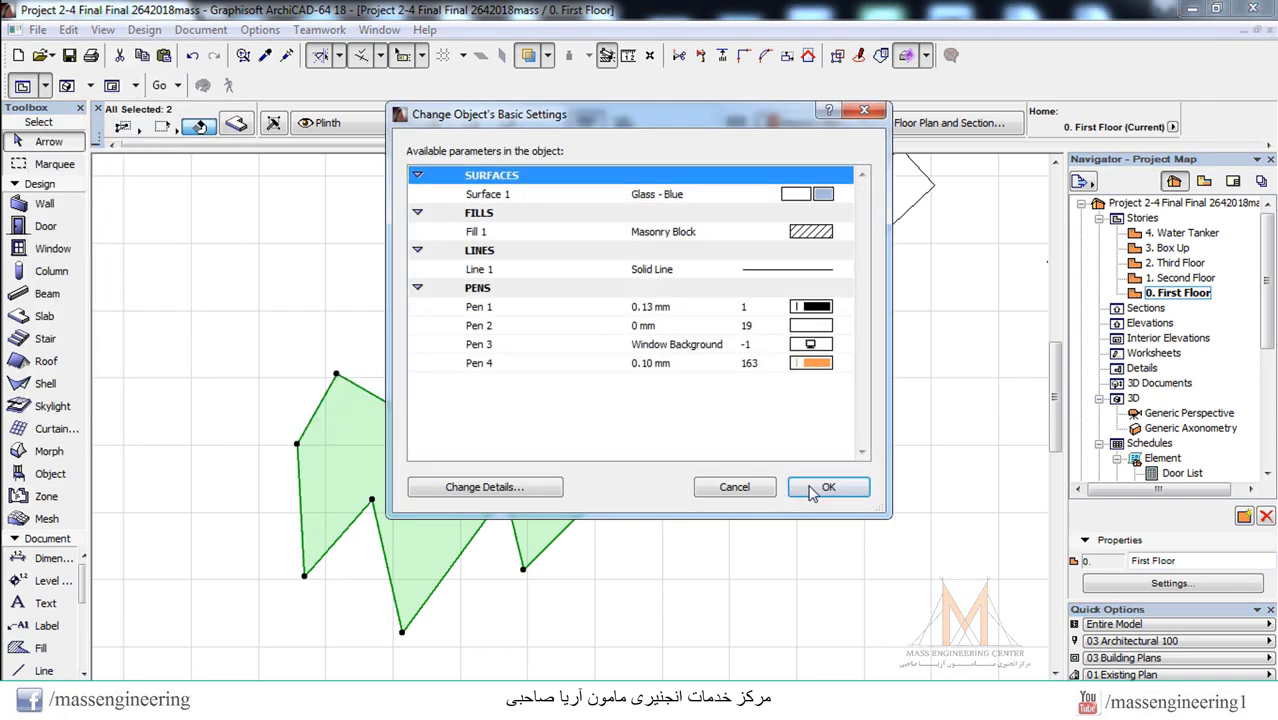
{"action": "left_click", "coordinate": [812, 471]}
- Place the New Window 2dfdfdf window in the textured wall, near its right end
{"action": "scroll", "coordinate": [539, 414], "scroll_direction": "down", "scroll_amount": 5}
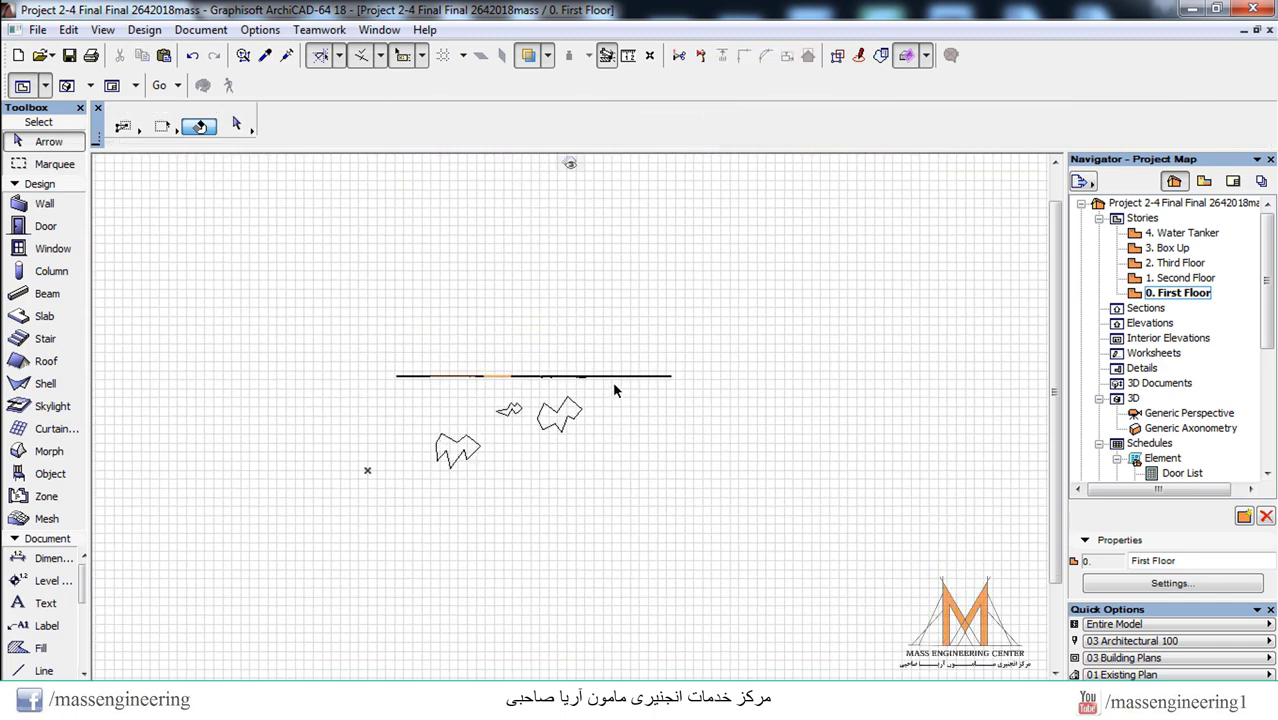
{"action": "scroll", "coordinate": [612, 381], "scroll_direction": "up", "scroll_amount": 3}
{"action": "left_click", "coordinate": [48, 248]}
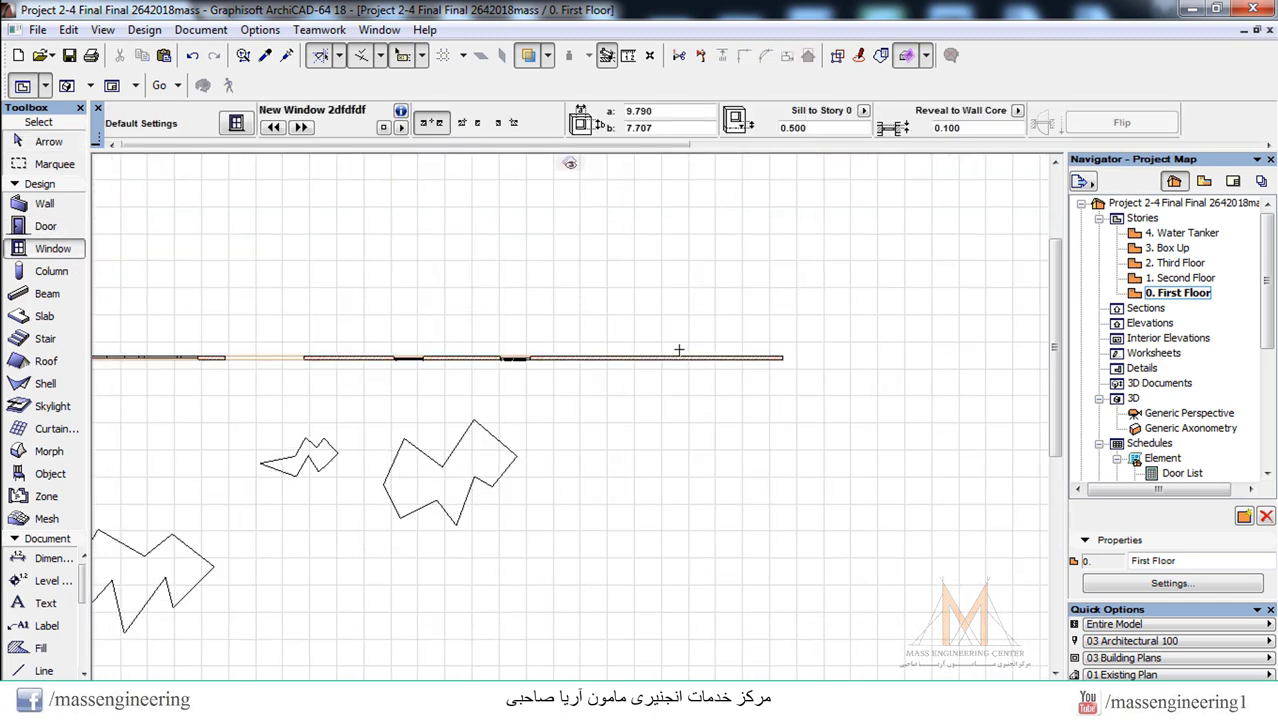
{"action": "double_click", "coordinate": [50, 248]}
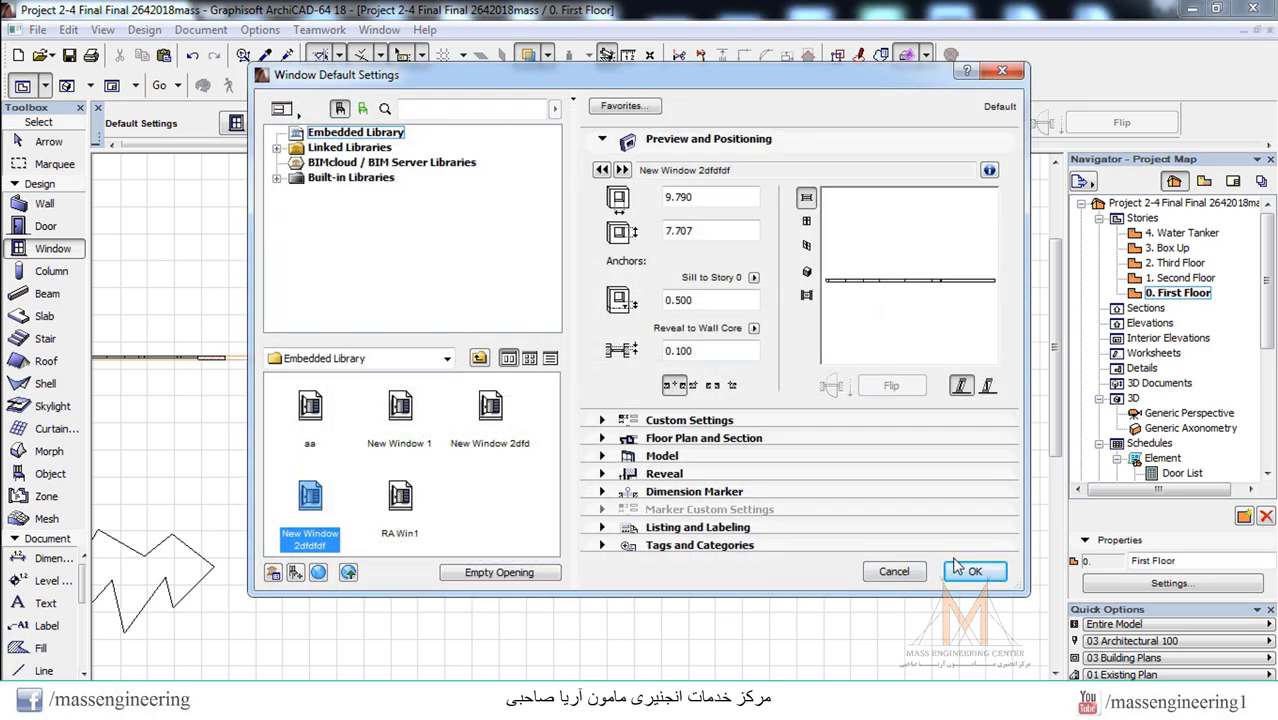
{"action": "double_click", "coordinate": [310, 500]}
{"action": "left_click", "coordinate": [680, 372]}
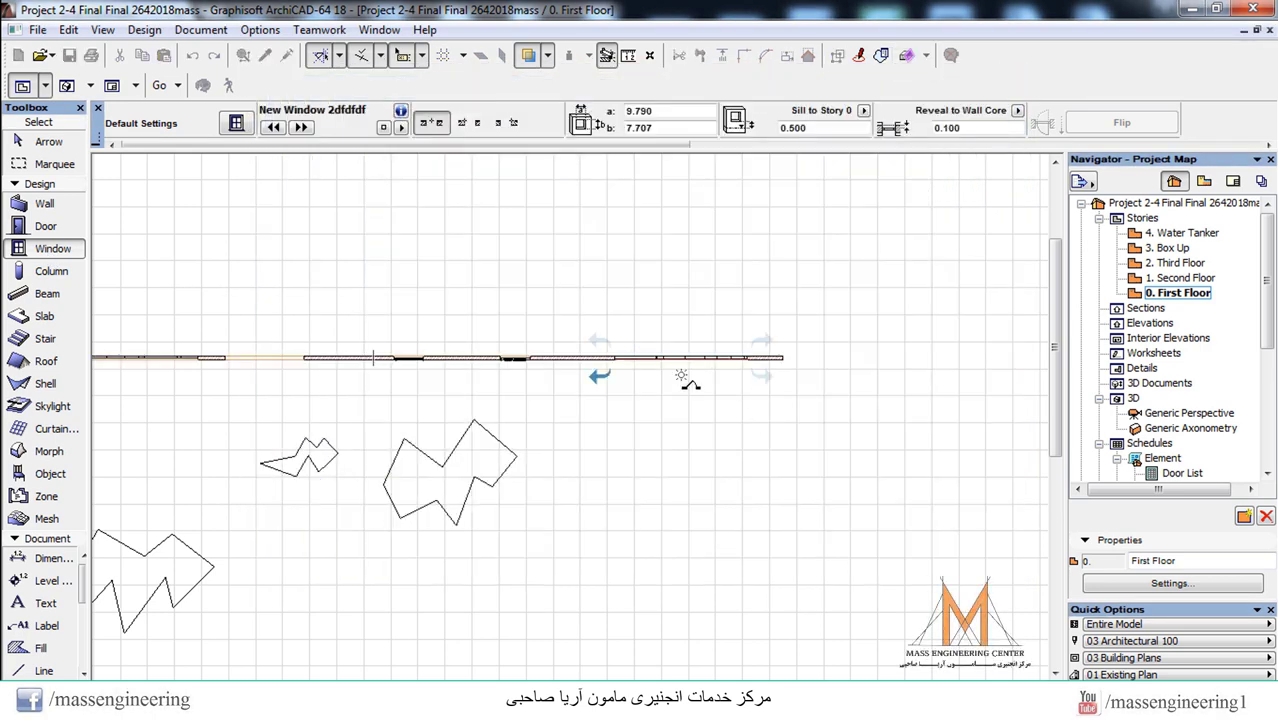
- Examine the placed jagged glass window in the 3D view and return to the First Floor plan
{"action": "key", "text": "F3"}
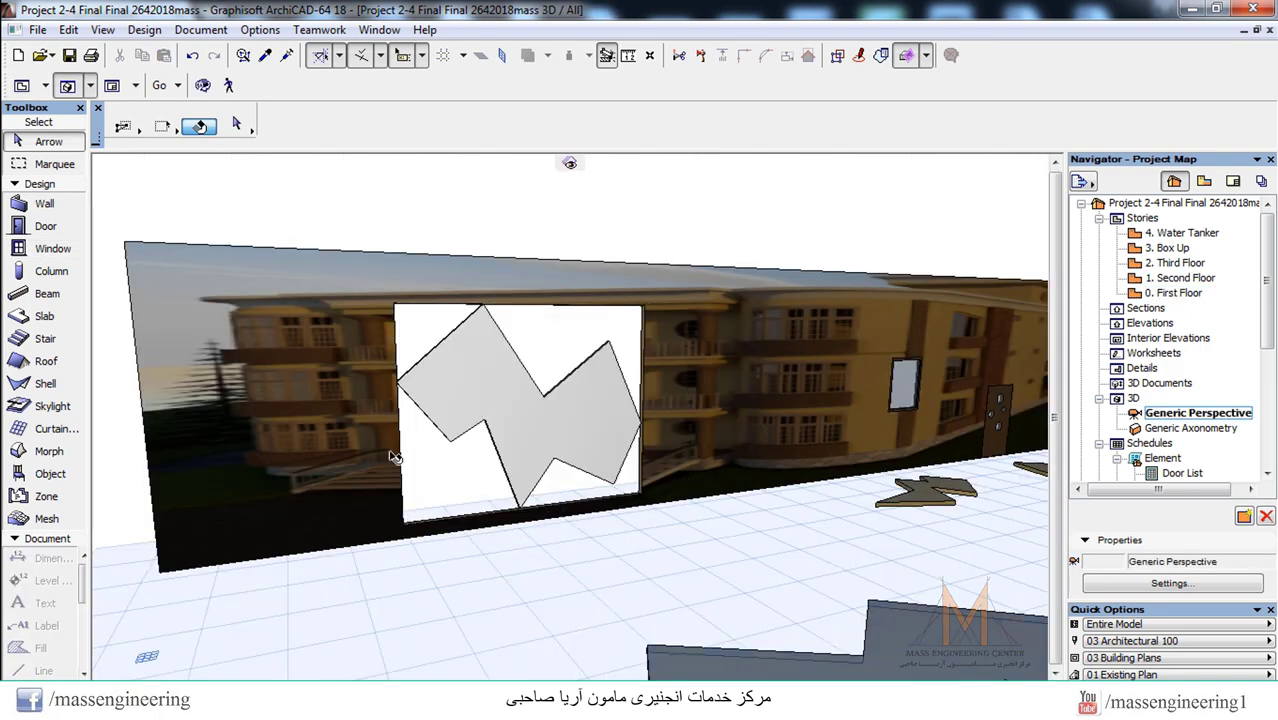
{"action": "scroll", "coordinate": [396, 456], "scroll_direction": "down", "scroll_amount": 3}
{"action": "scroll", "coordinate": [999, 393], "scroll_direction": "up", "scroll_amount": 3}
{"action": "scroll", "coordinate": [1003, 393], "scroll_direction": "up", "scroll_amount": 5}
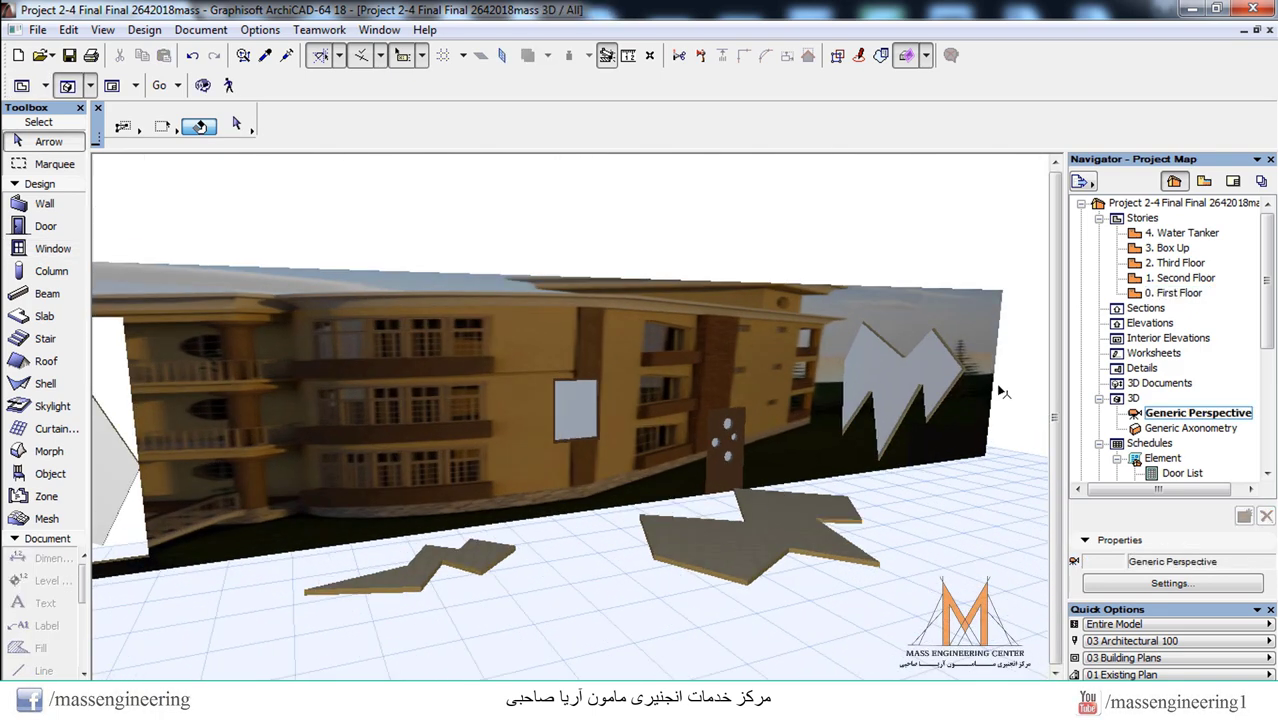
{"action": "scroll", "coordinate": [1002, 368], "scroll_direction": "up", "scroll_amount": 4}
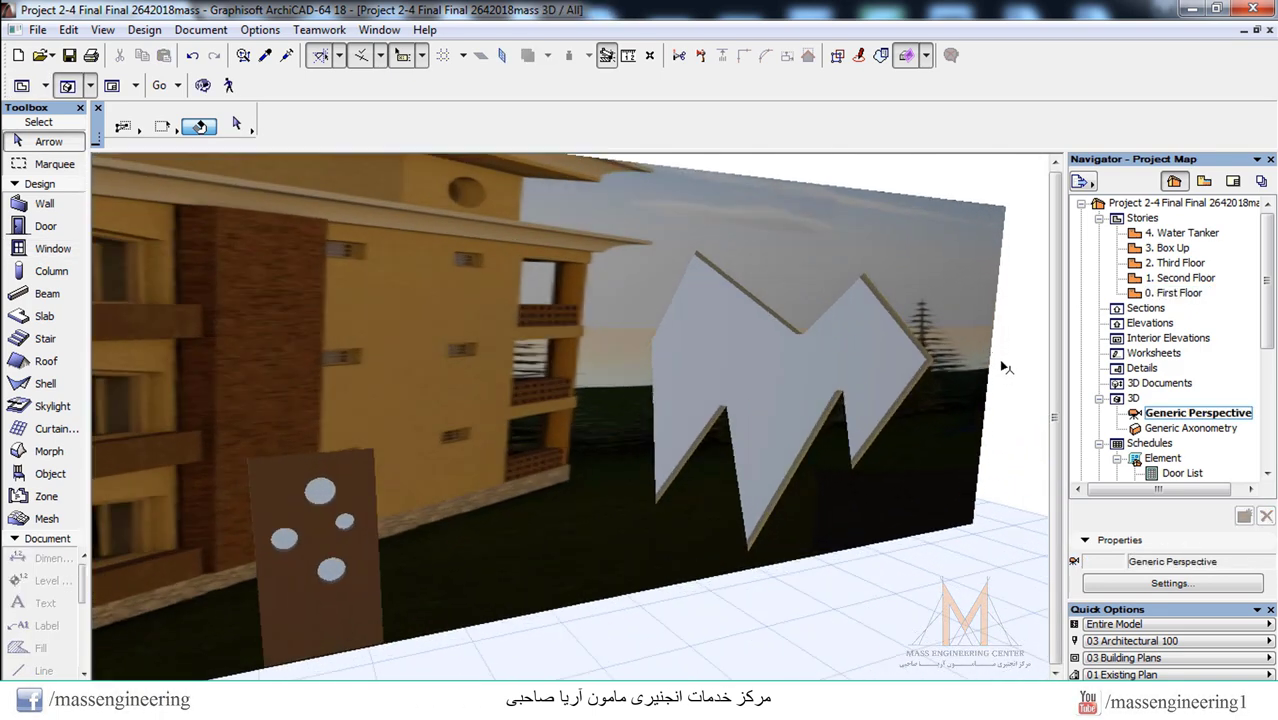
{"action": "scroll", "coordinate": [882, 331], "scroll_direction": "down", "scroll_amount": 4}
{"action": "scroll", "coordinate": [928, 393], "scroll_direction": "down", "scroll_amount": 5}
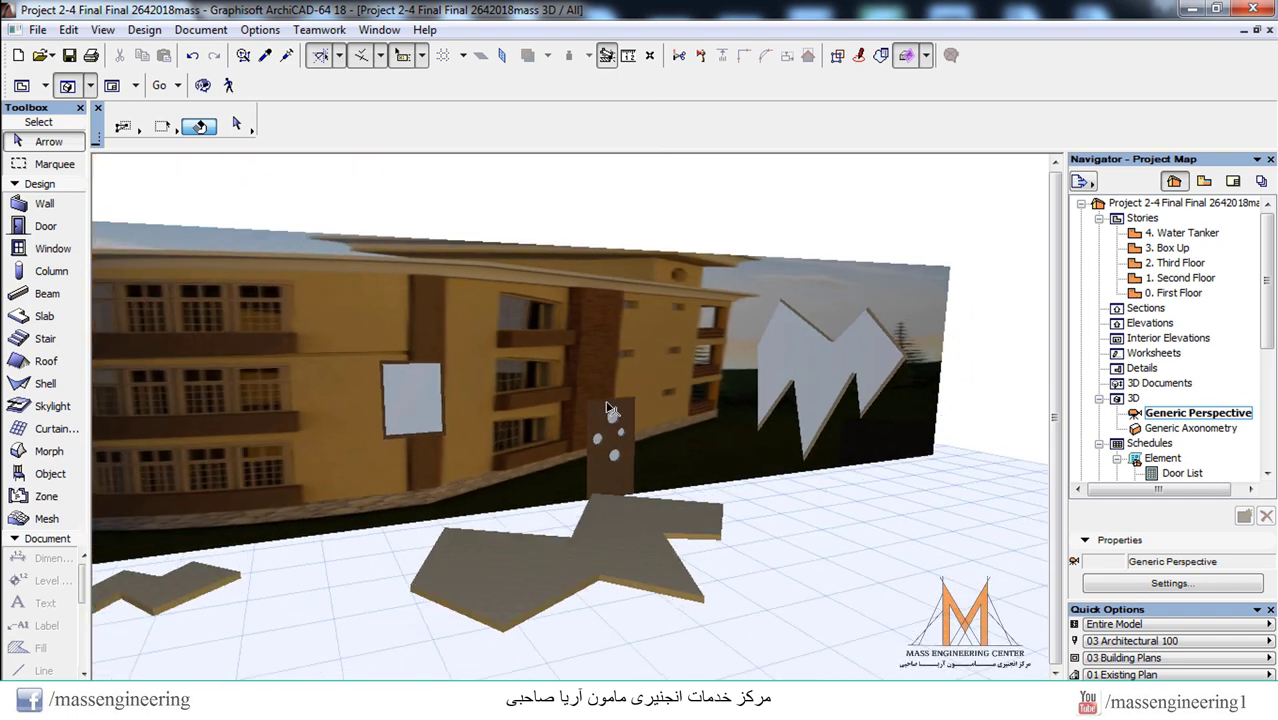
{"action": "scroll", "coordinate": [100, 393], "scroll_direction": "up", "scroll_amount": 1}
{"action": "scroll", "coordinate": [152, 421], "scroll_direction": "up", "scroll_amount": 1}
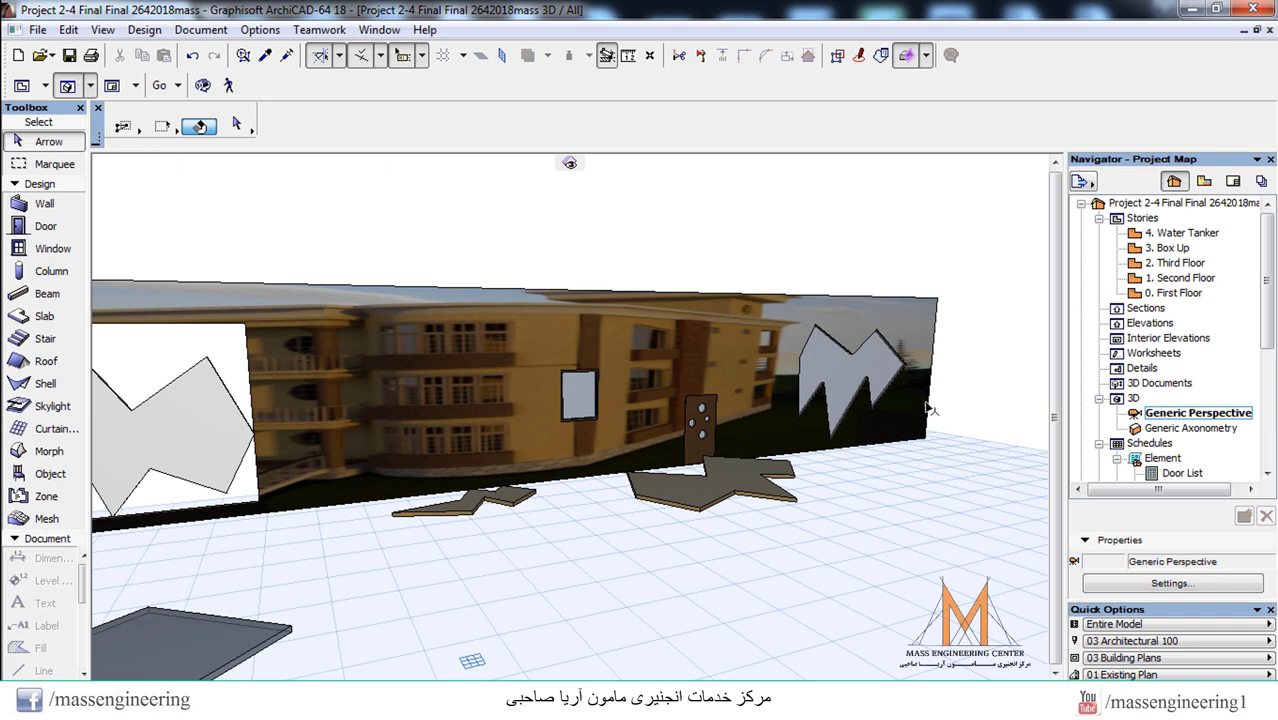
{"action": "middle_click_drag", "start_coordinate": [977, 427], "coordinate": [972, 446], "text": "shift"}
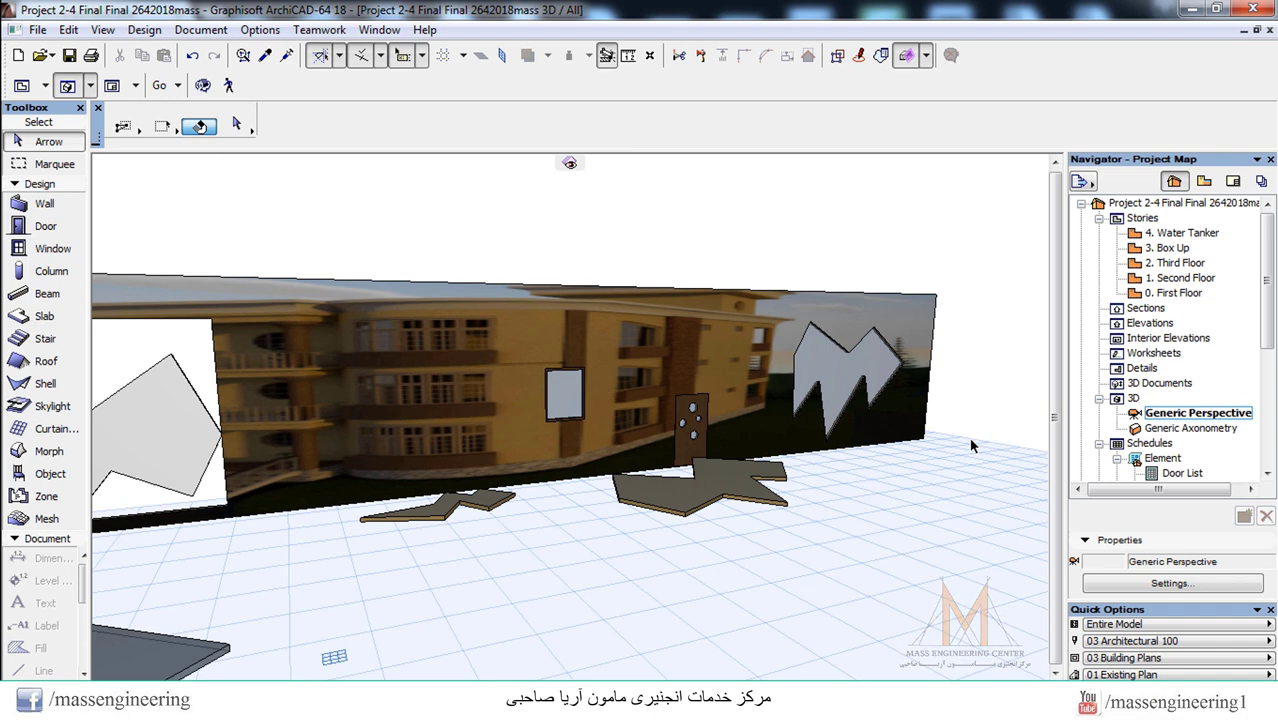
{"action": "scroll", "coordinate": [872, 352], "scroll_direction": "up", "scroll_amount": 5}
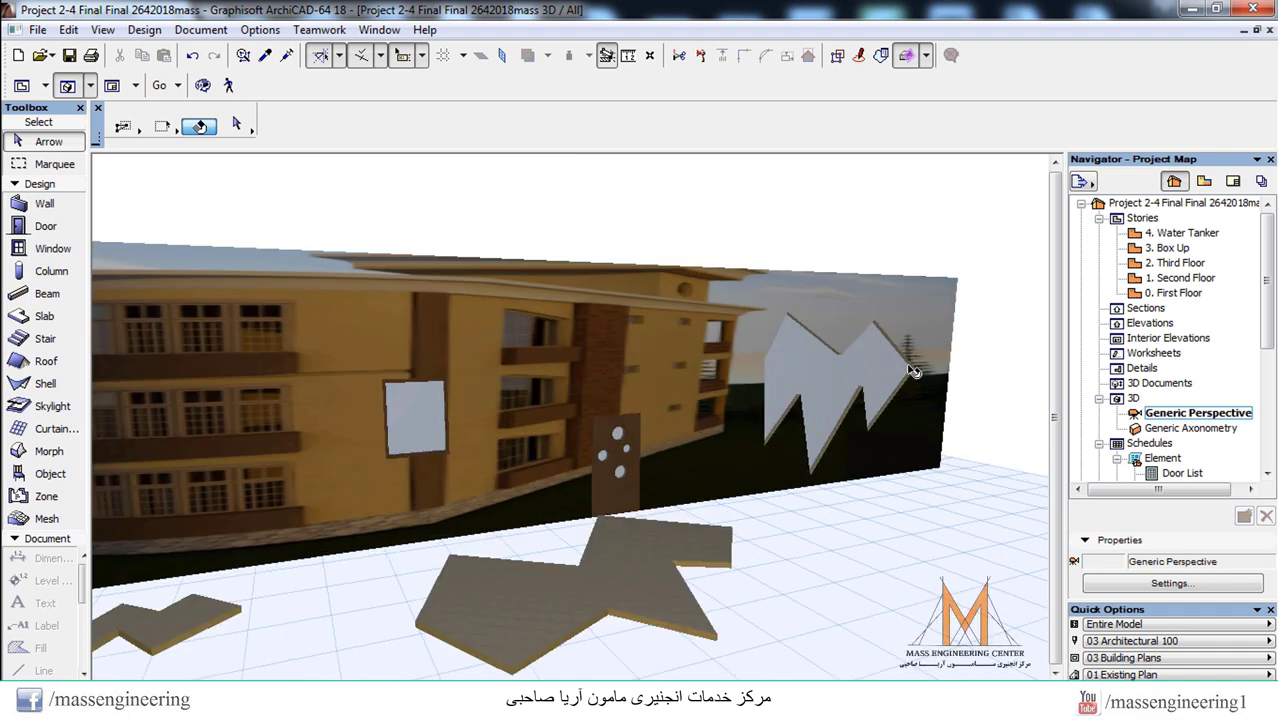
{"action": "scroll", "coordinate": [828, 373], "scroll_direction": "up", "scroll_amount": 2}
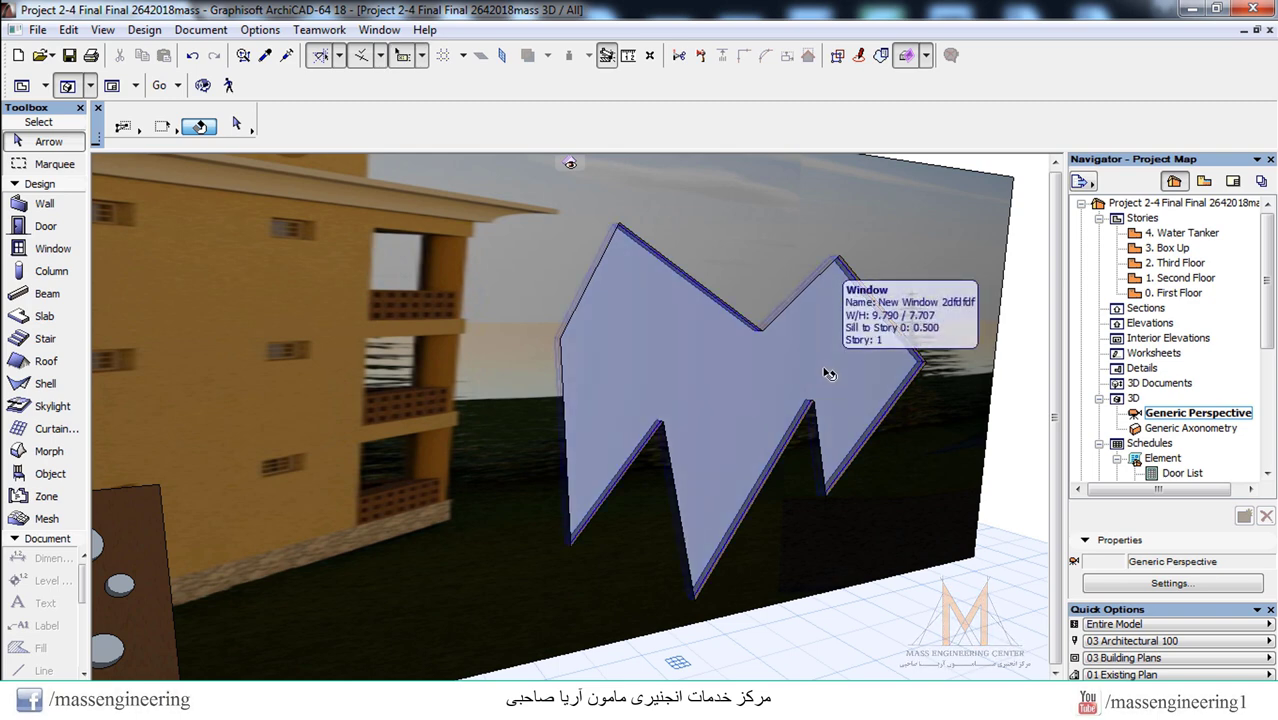
{"action": "key", "text": "F2"}
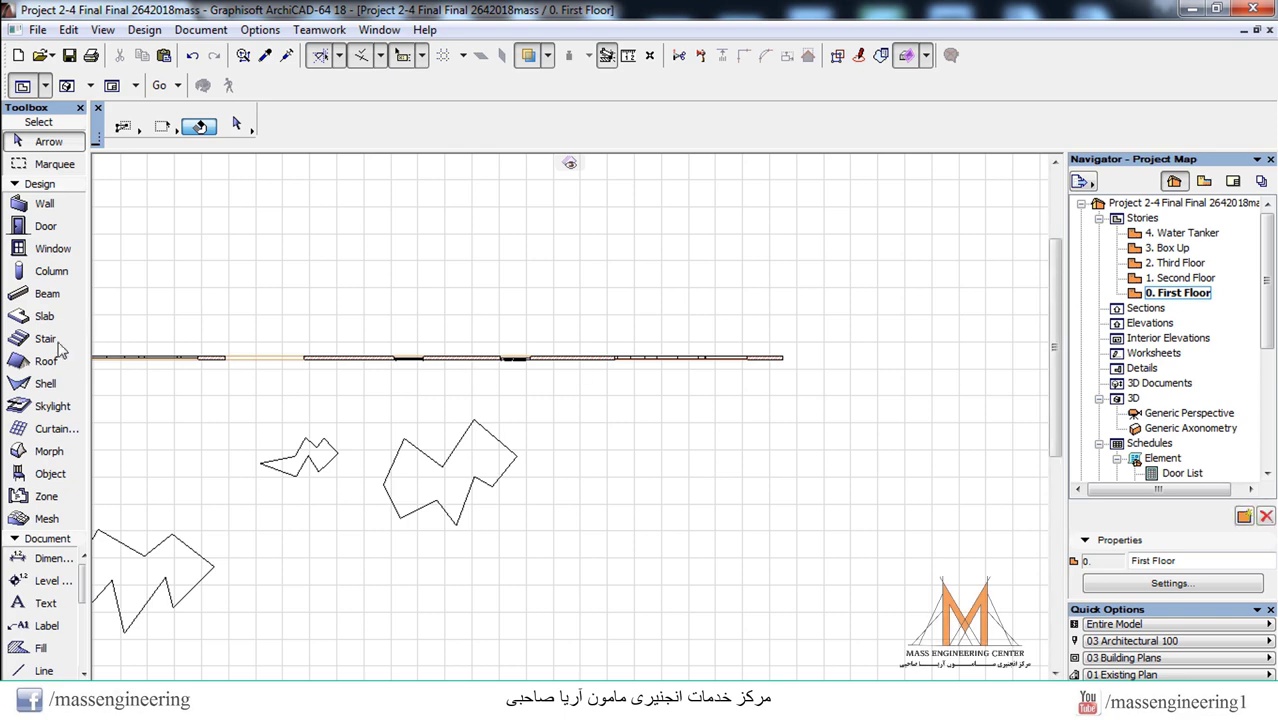
- Start creating a Circular stair and set its total rise height to 3.150
{"action": "left_click", "coordinate": [50, 341]}
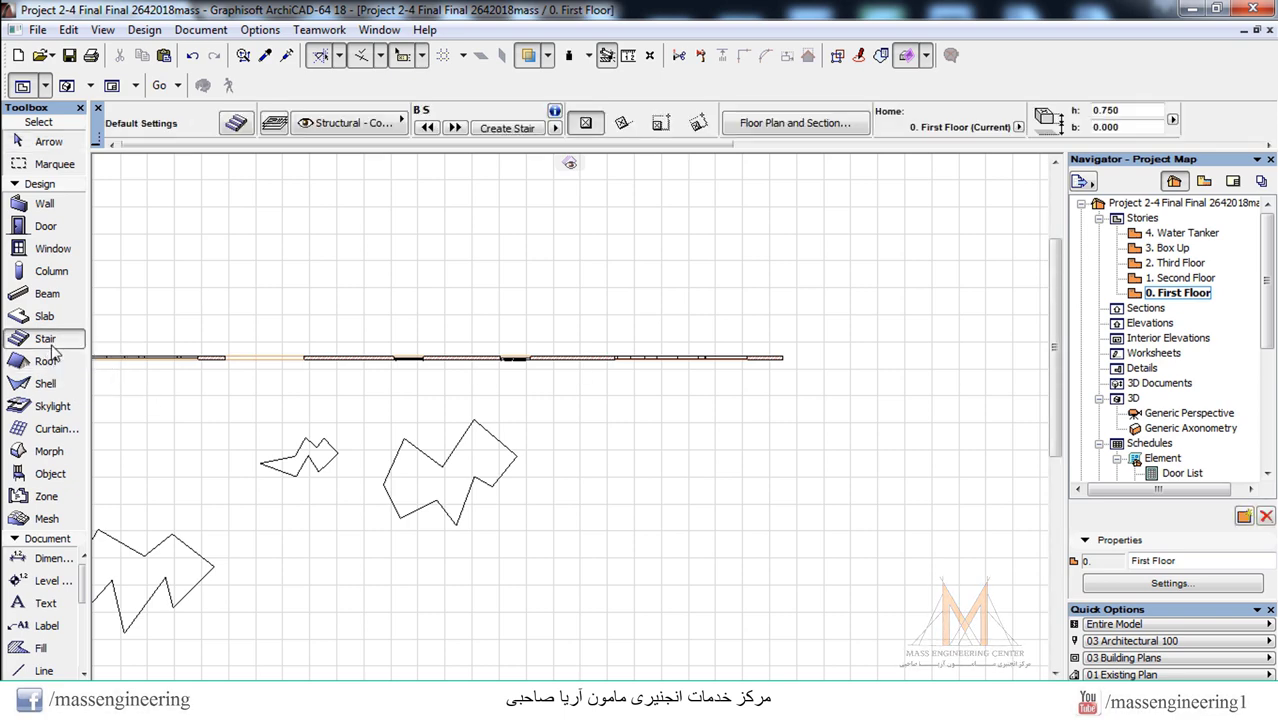
{"action": "double_click", "coordinate": [80, 350]}
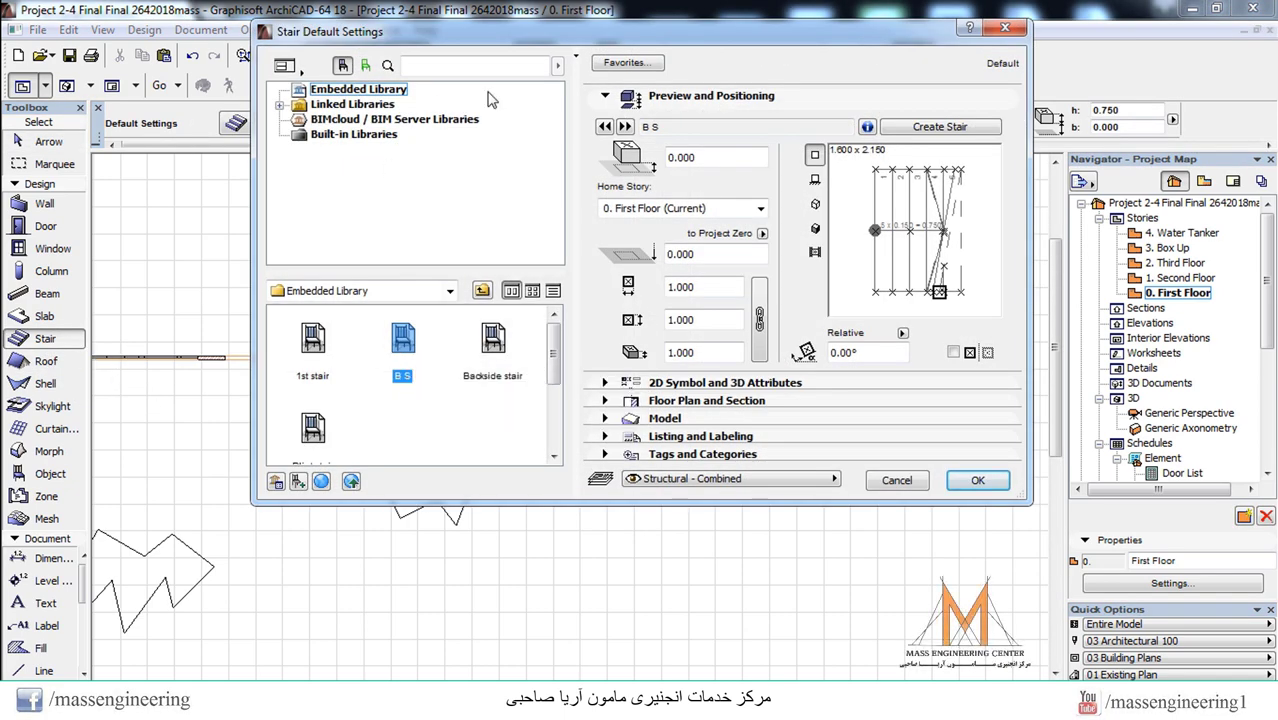
{"action": "left_click", "coordinate": [963, 128]}
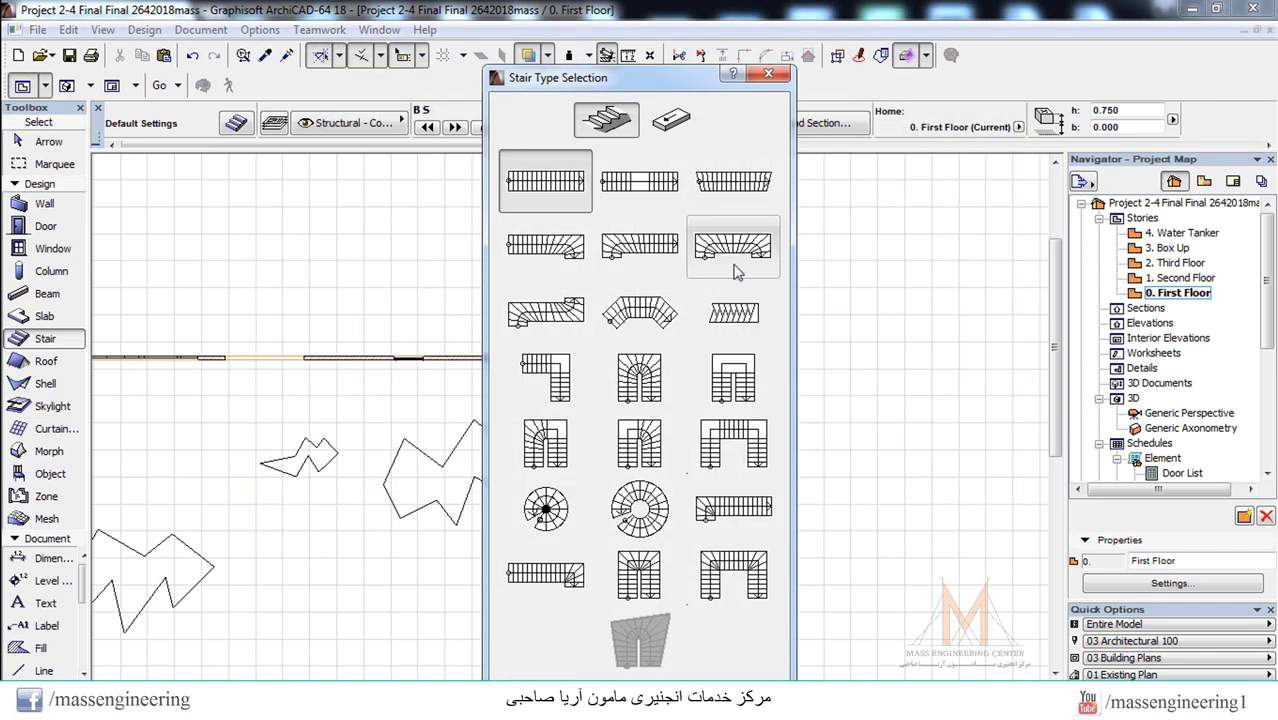
{"action": "left_click", "coordinate": [640, 512]}
{"action": "left_click_drag", "start_coordinate": [690, 88], "coordinate": [692, 25]}
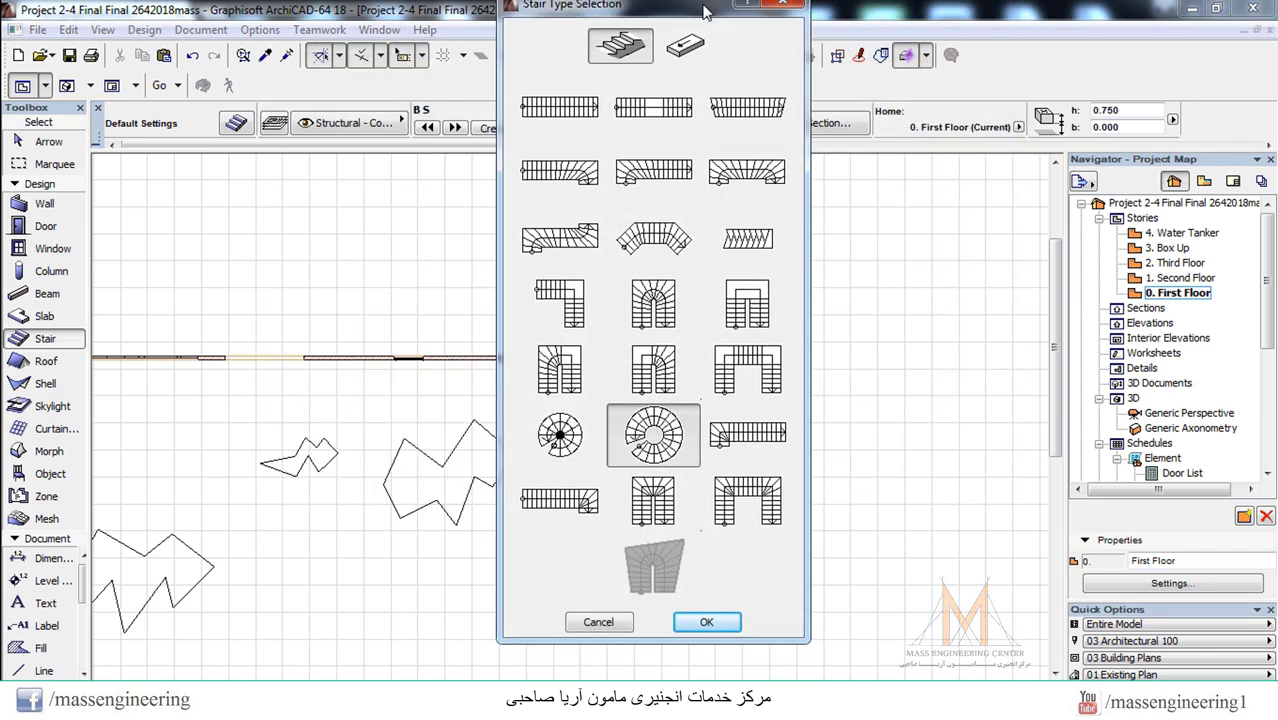
{"action": "left_click", "coordinate": [727, 627]}
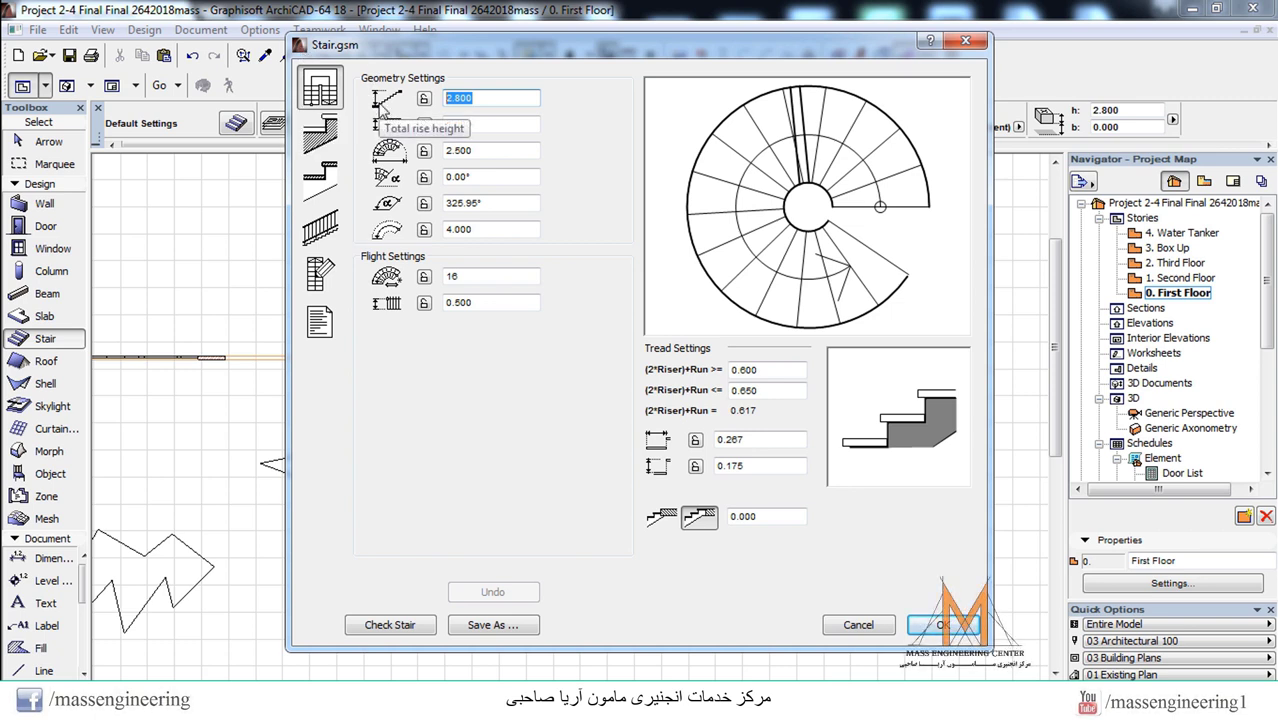
{"action": "type", "text": "3.15"}
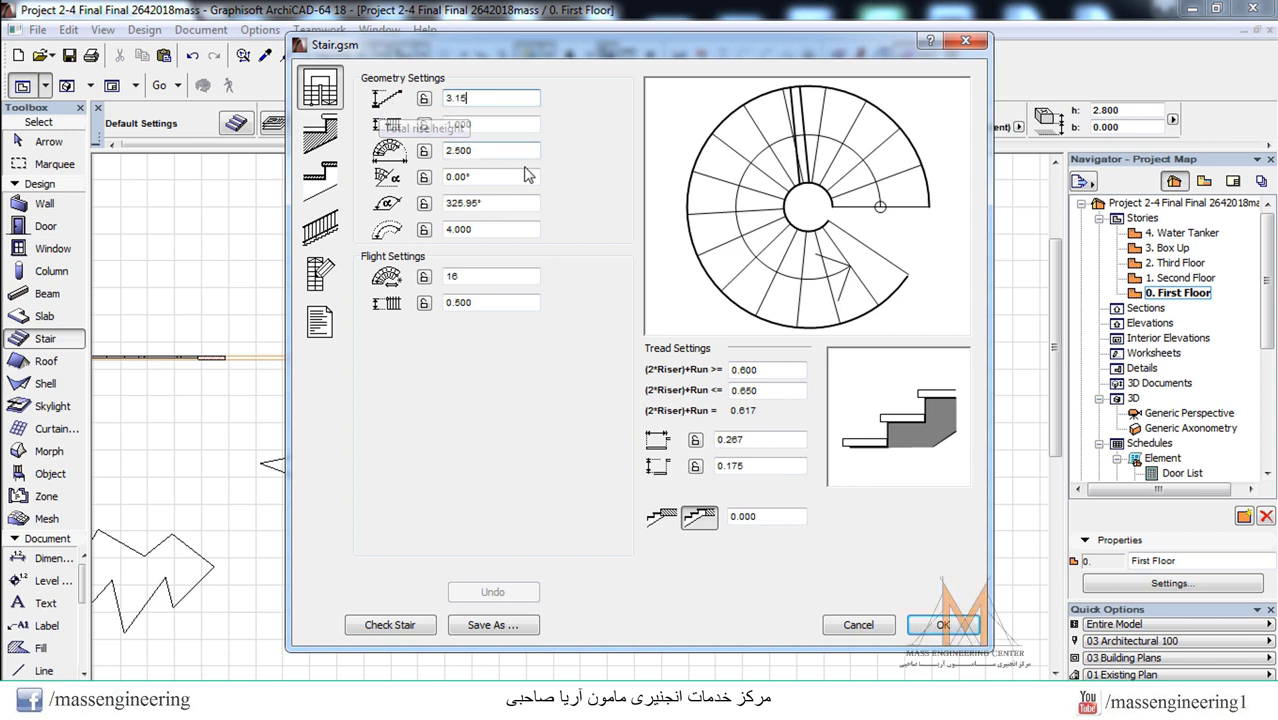
- Try to set the circular stair's flight width to 1.2
{"action": "left_click", "coordinate": [478, 125]}
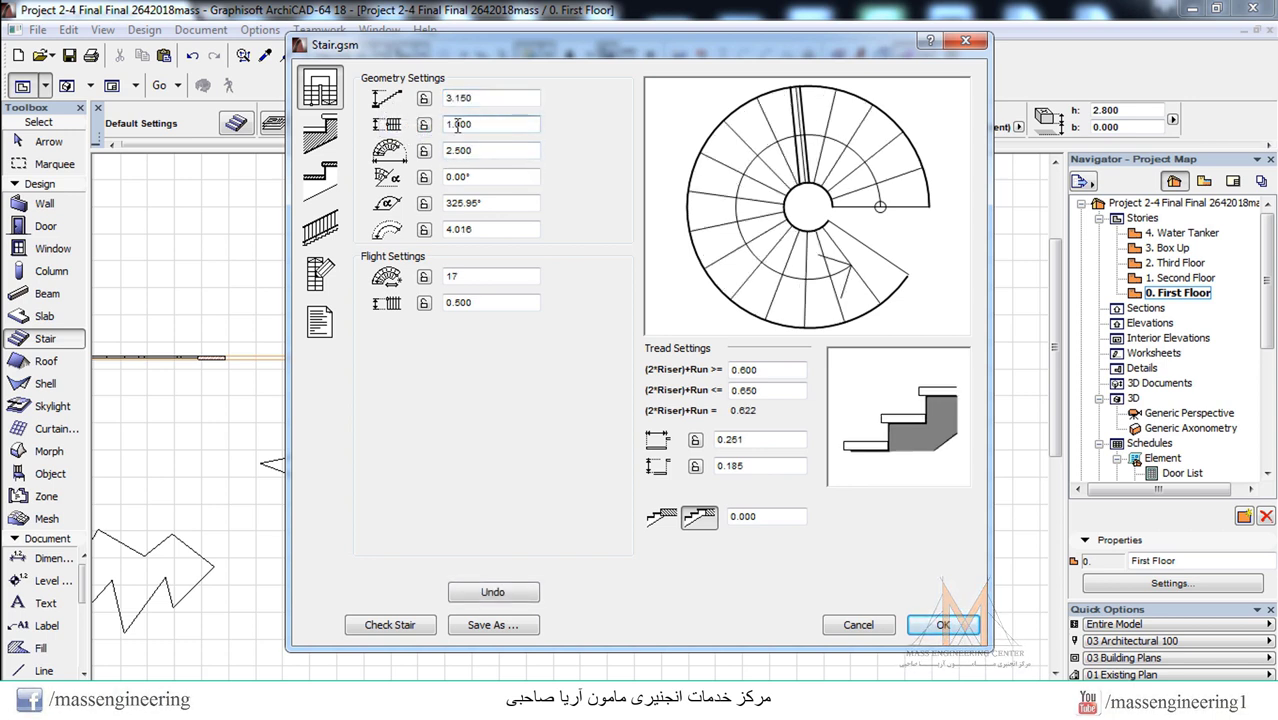
{"action": "left_click_drag", "start_coordinate": [480, 125], "coordinate": [420, 133]}
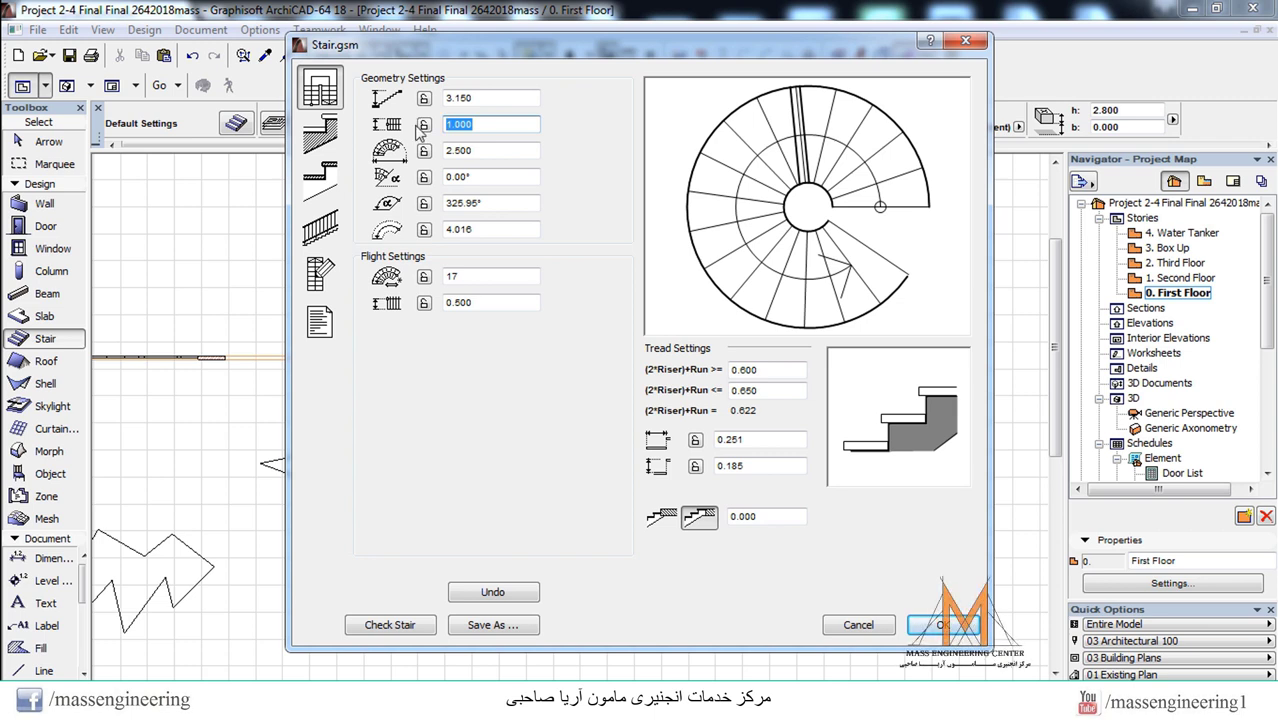
{"action": "type", "text": "1"}
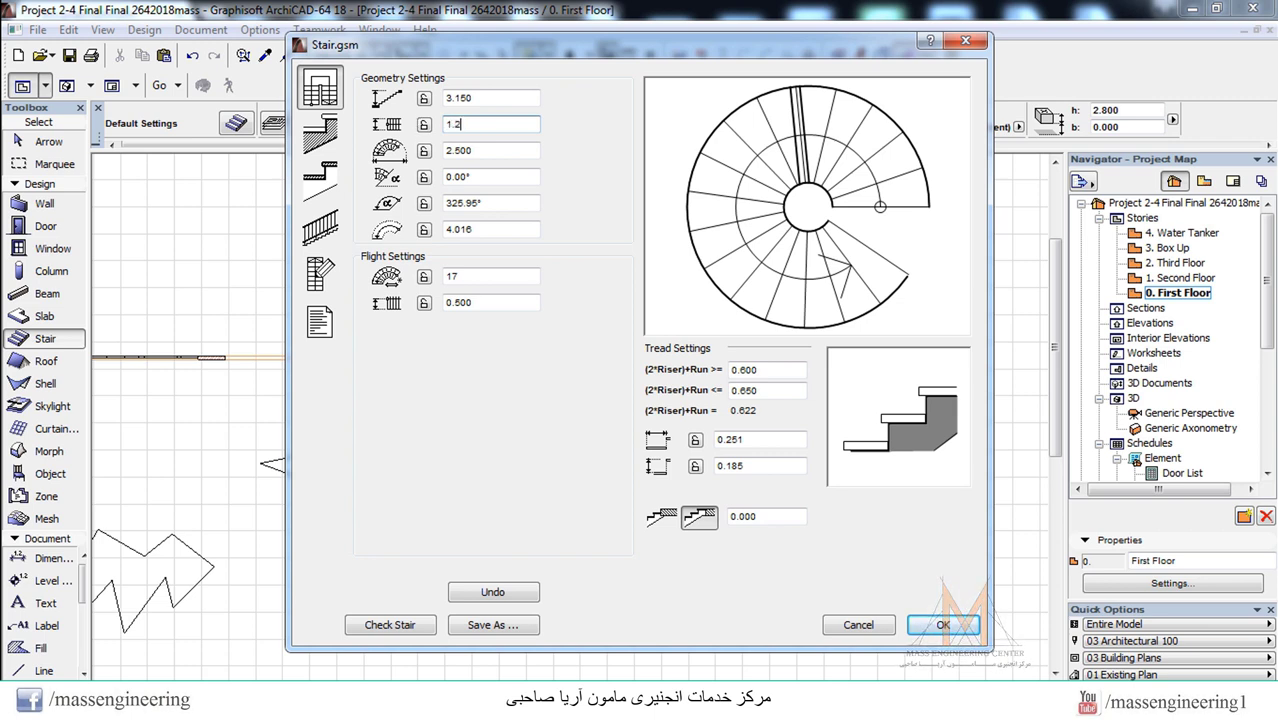
{"action": "type", "text": ".2"}
{"action": "key", "text": "Tab"}
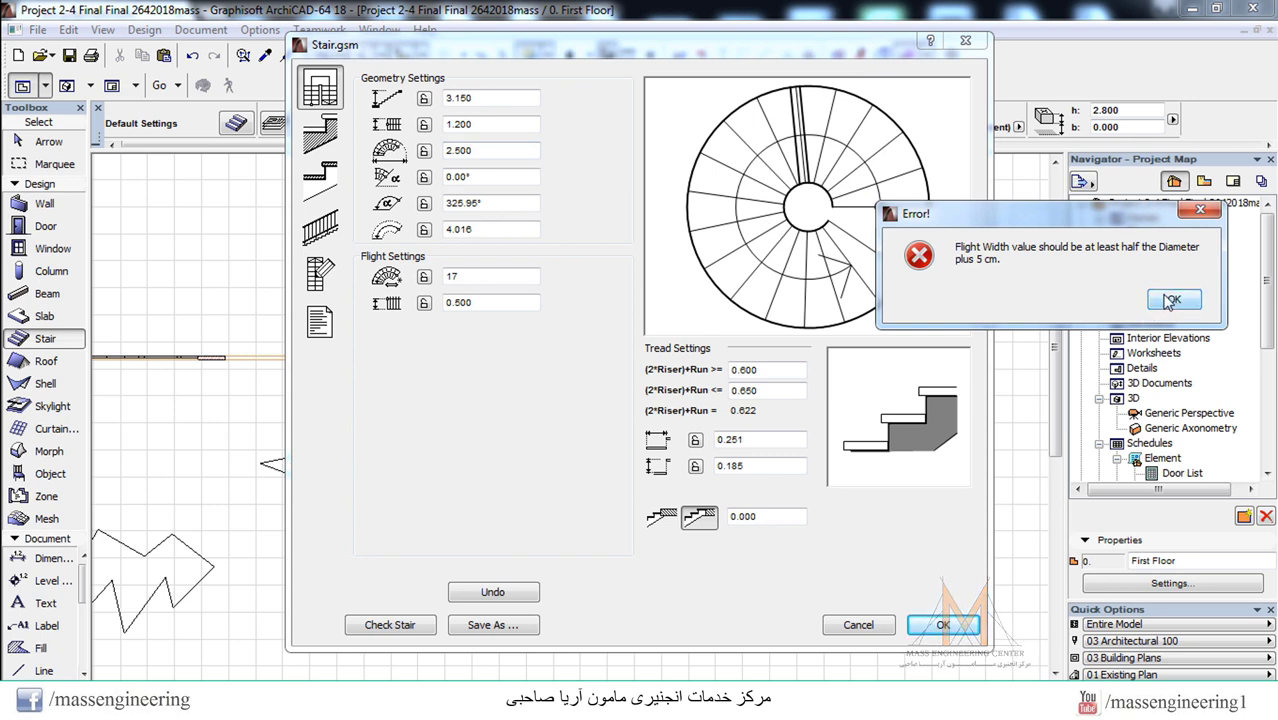
{"action": "left_click", "coordinate": [1172, 300]}
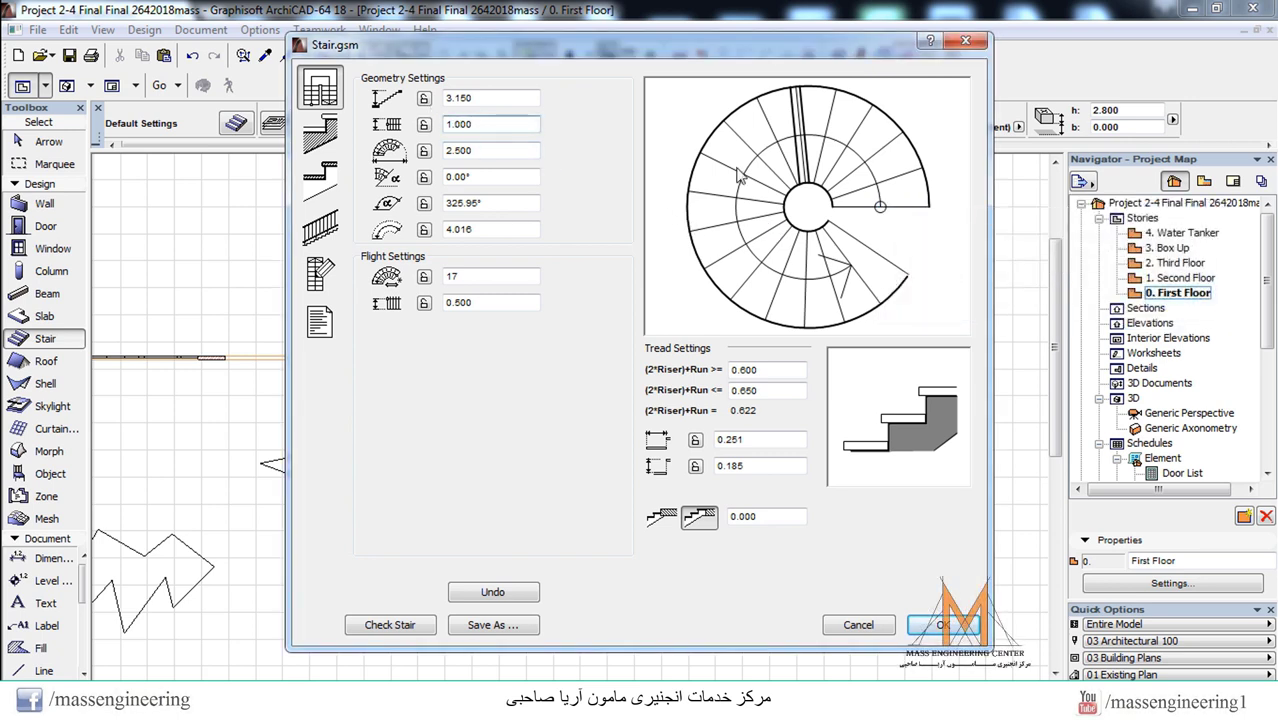
- Set the circular stair's flight width to 0.8
{"action": "left_click_drag", "start_coordinate": [519, 121], "coordinate": [382, 120]}
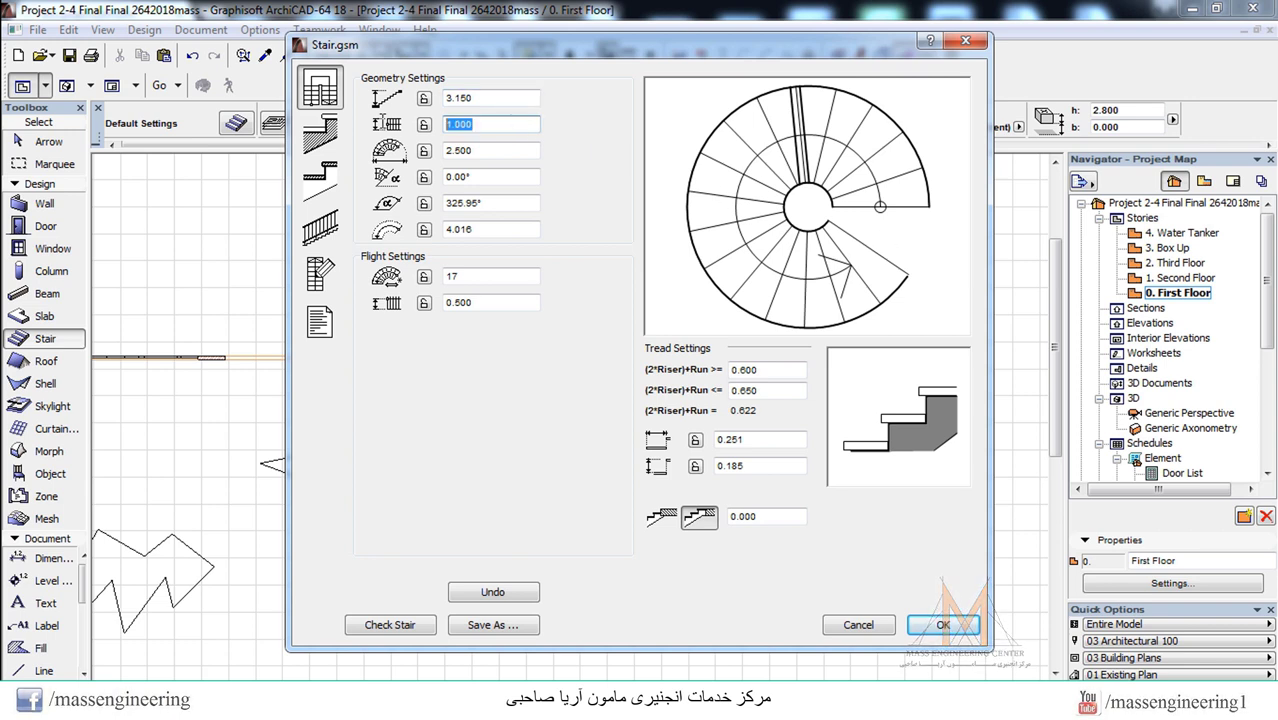
{"action": "type", "text": "0.8"}
{"action": "left_click", "coordinate": [519, 153]}
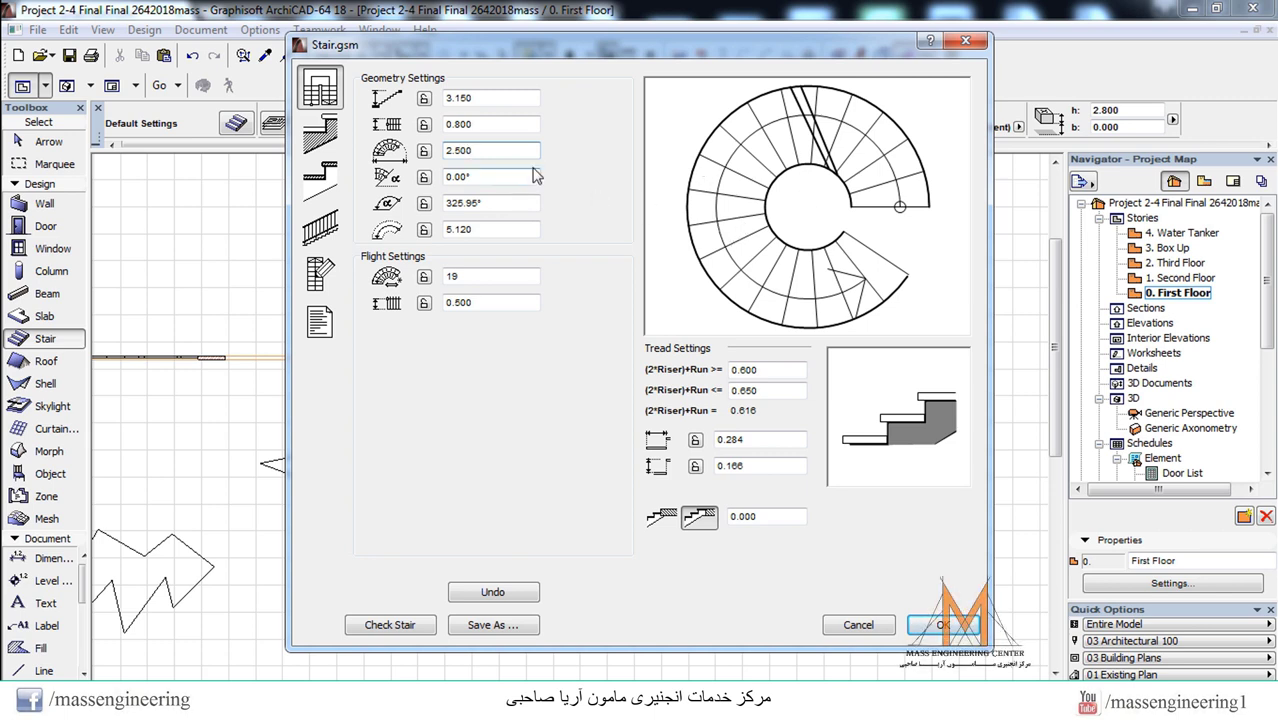
- Set the circular stair's outer diameter to 3 and its flight width to 1.2
{"action": "double_click", "coordinate": [475, 150]}
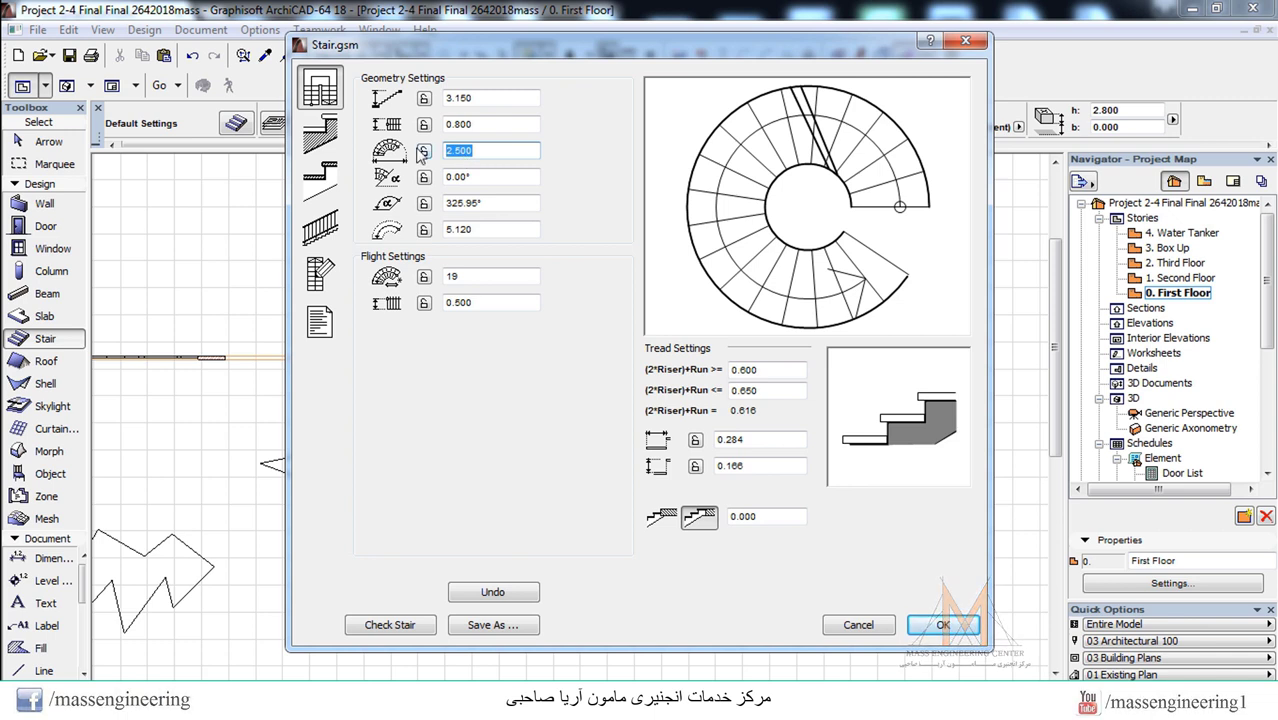
{"action": "type", "text": "3"}
{"action": "key", "text": "Return"}
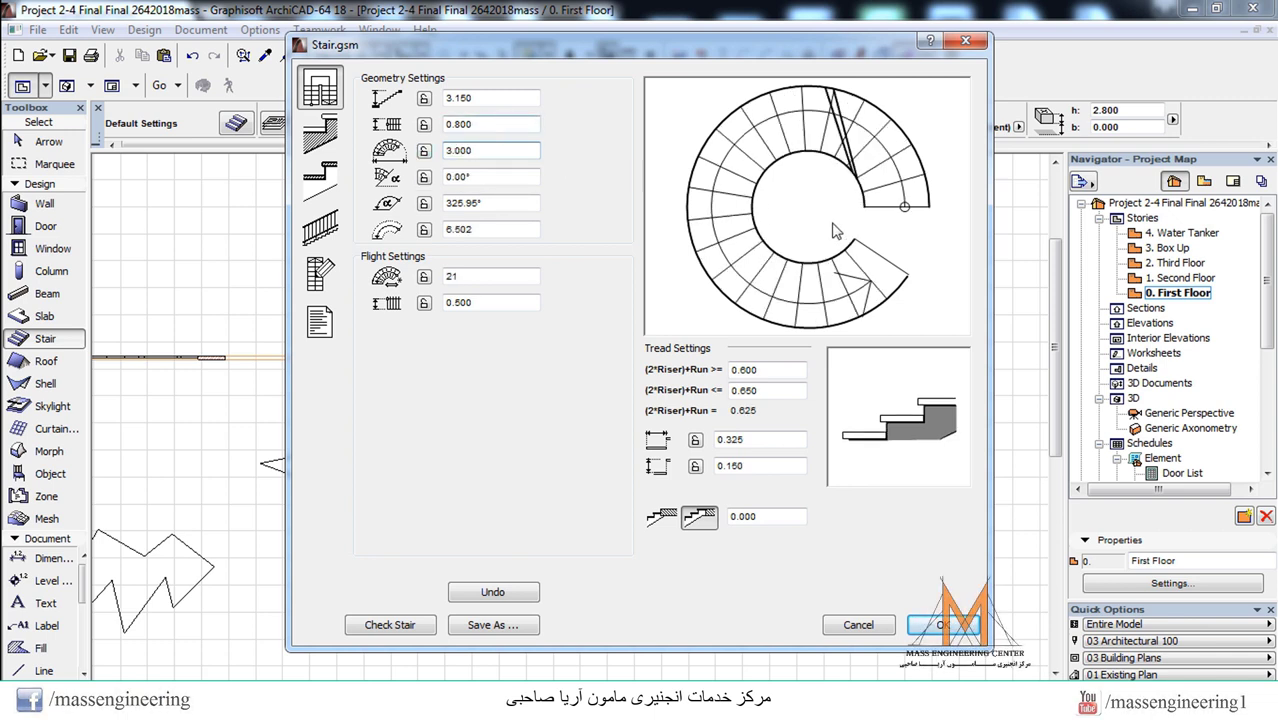
{"action": "double_click", "coordinate": [490, 124]}
{"action": "type", "text": "1.2"}
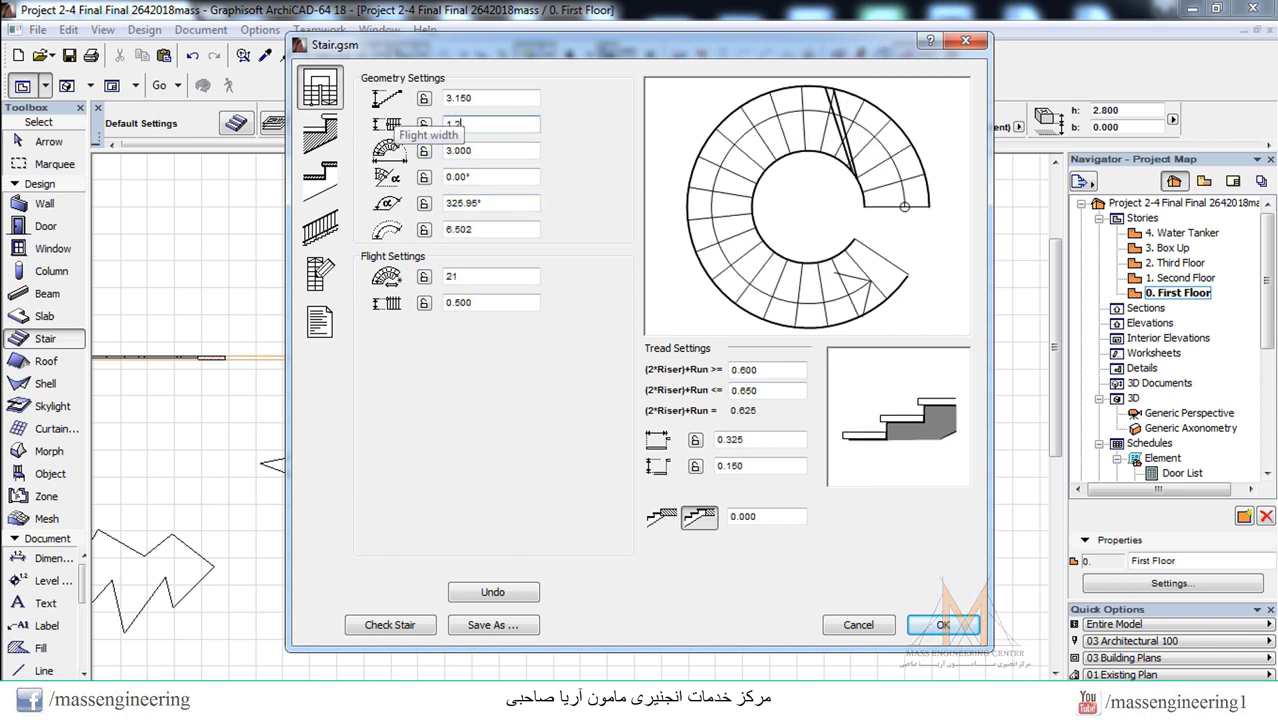
{"action": "left_click", "coordinate": [523, 155]}
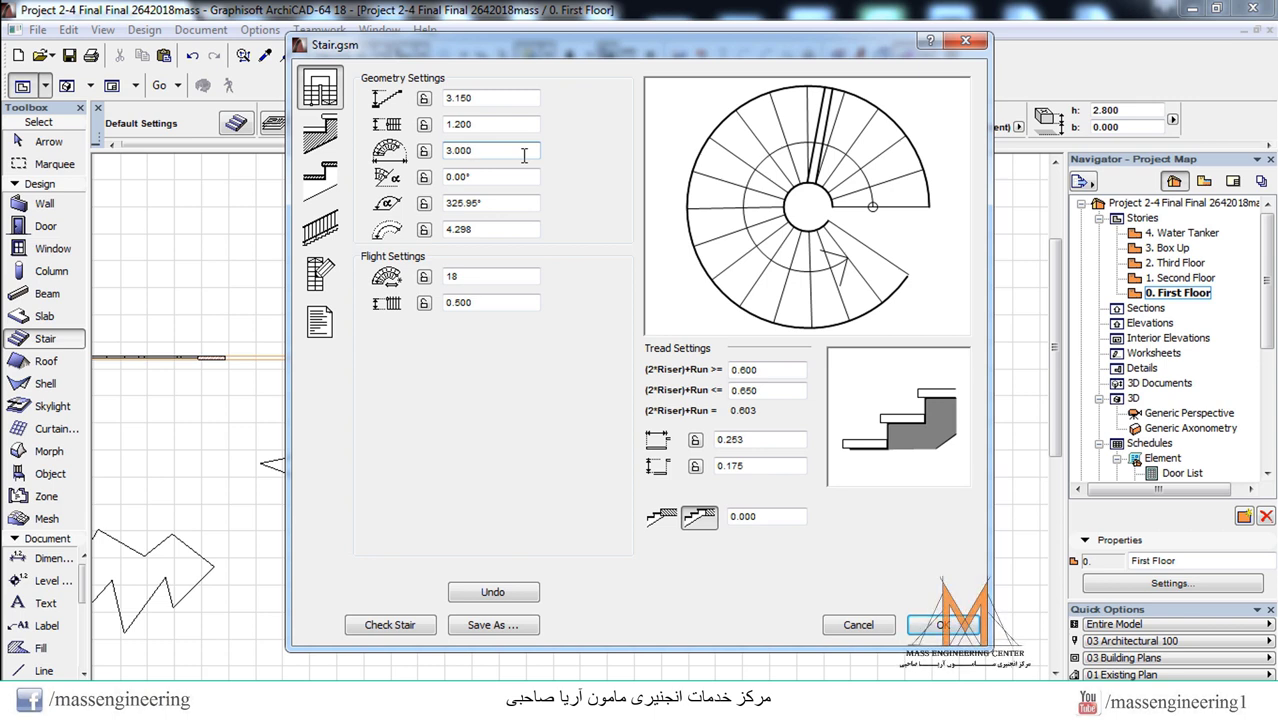
- Set the circular stair's starting angle to 30° and its total sweep angle to 270°
{"action": "left_click", "coordinate": [450, 177]}
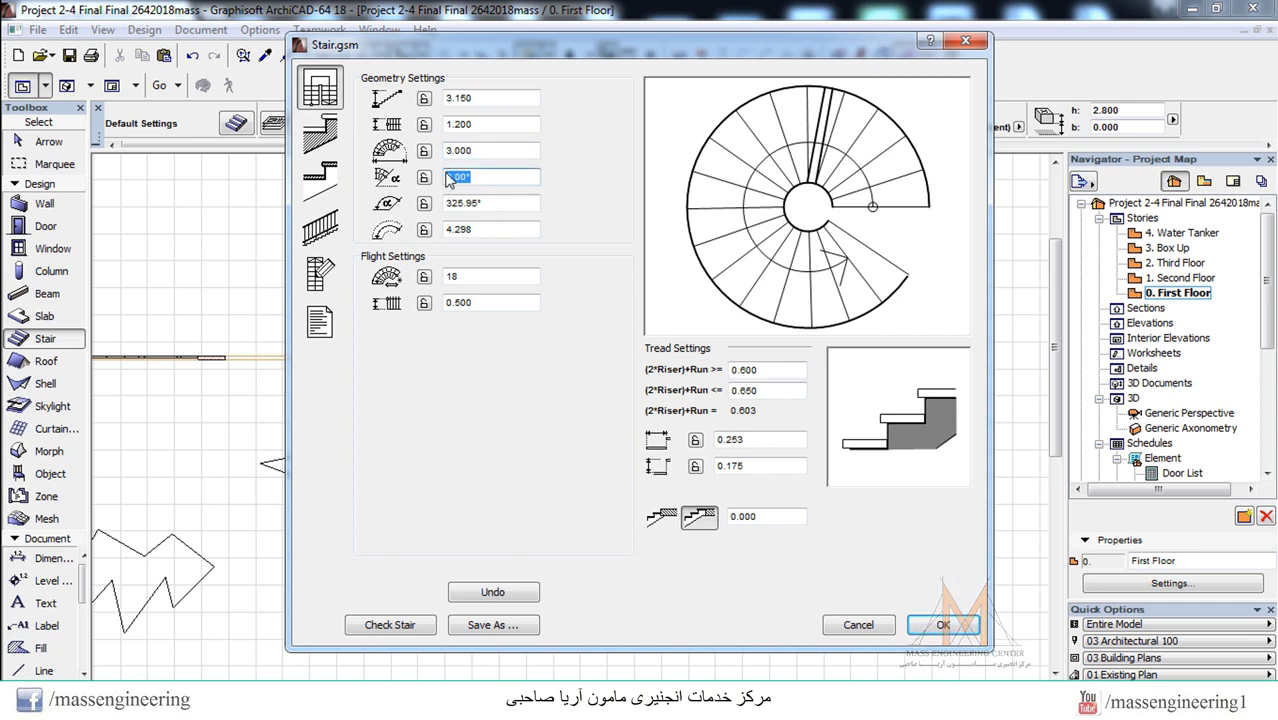
{"action": "type", "text": "30"}
{"action": "key", "text": "Tab"}
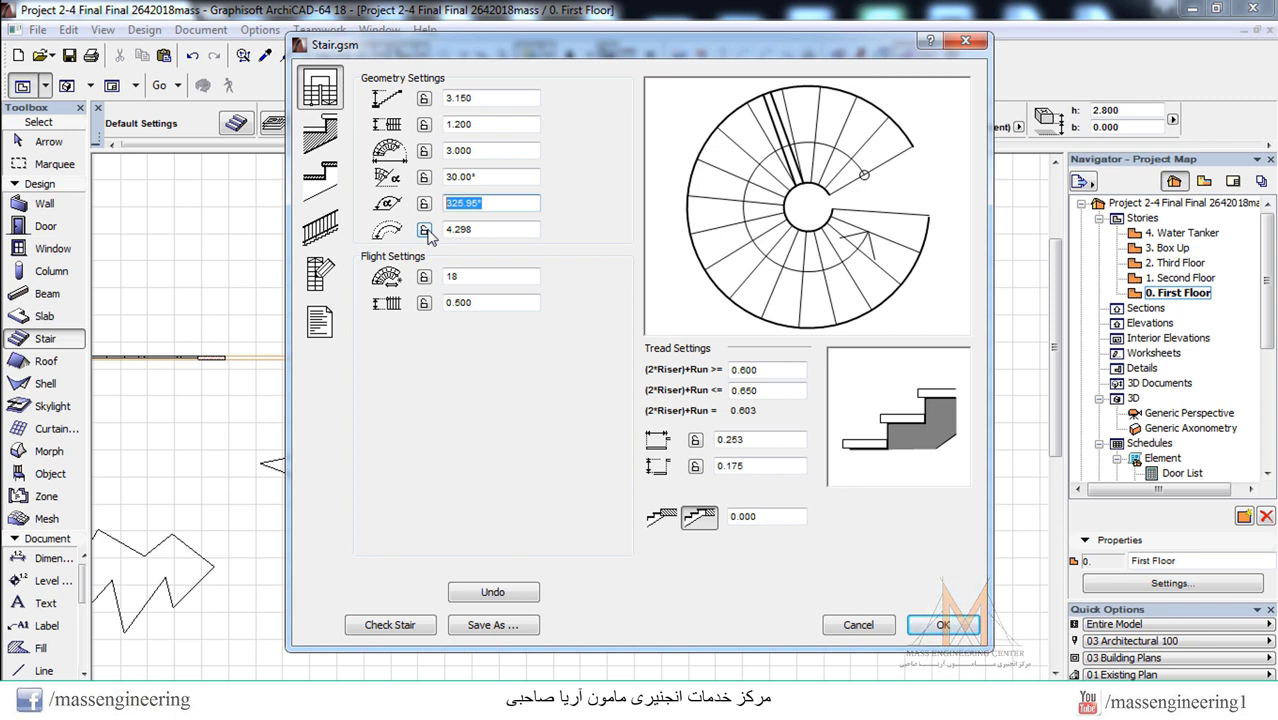
{"action": "type", "text": "270"}
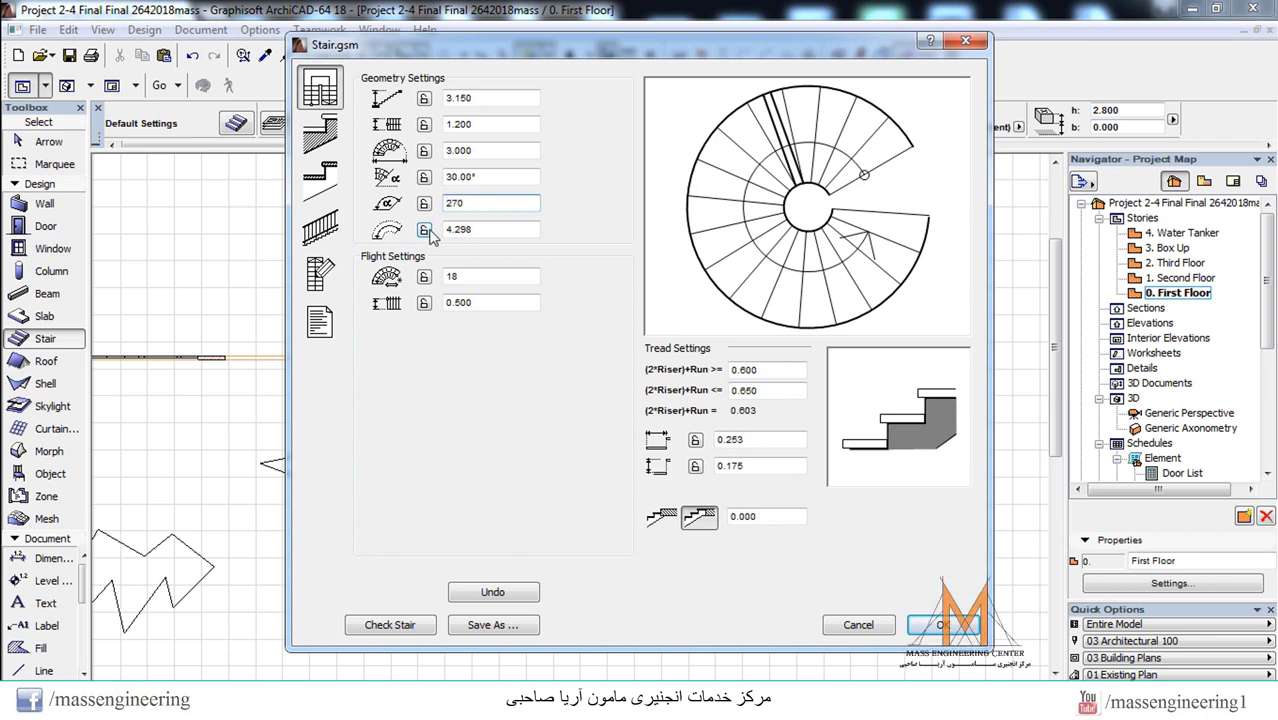
{"action": "key", "text": "Return"}
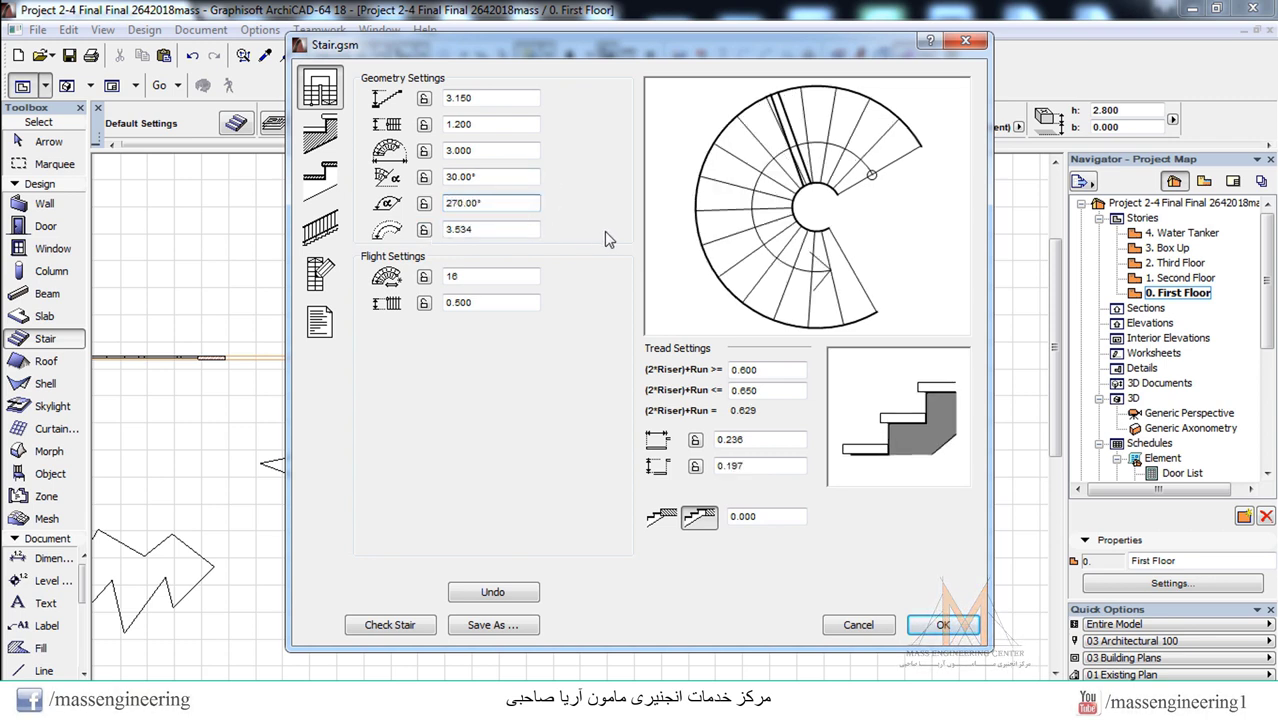
- Review the circular stair's walking line length, tread run and riser height values
{"action": "left_click_drag", "start_coordinate": [494, 230], "coordinate": [424, 234]}
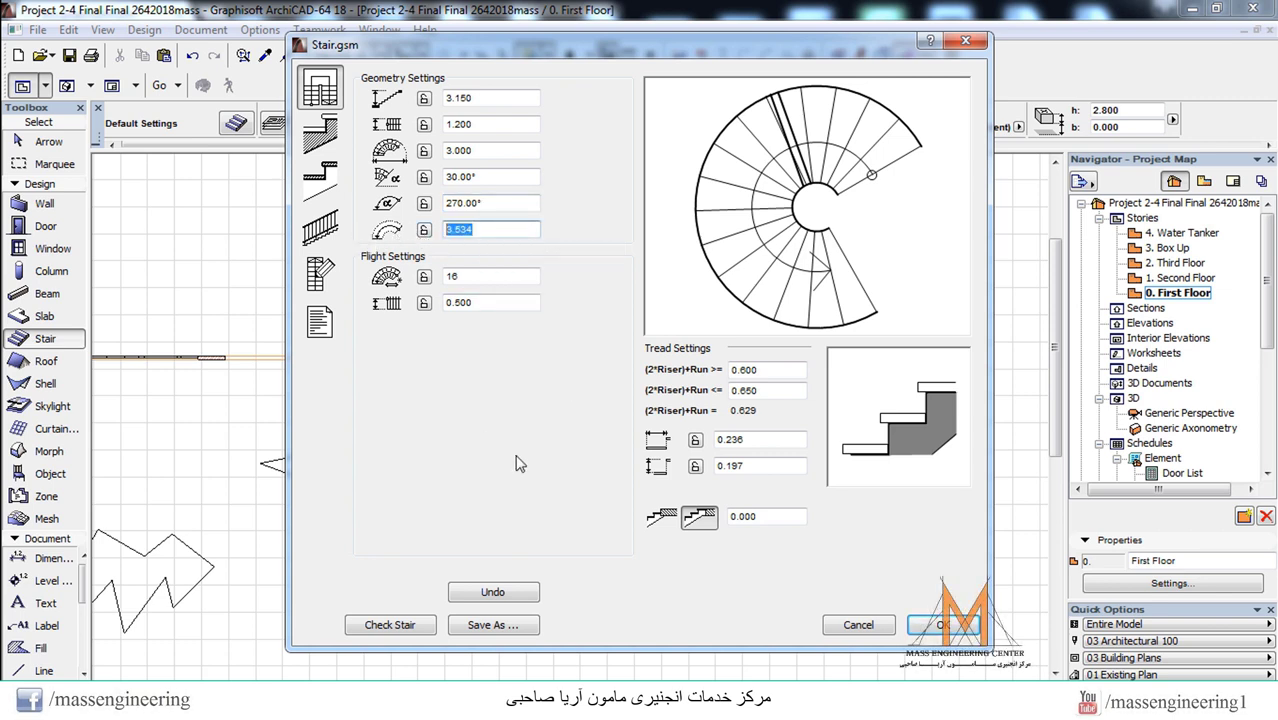
{"action": "left_click", "coordinate": [782, 437]}
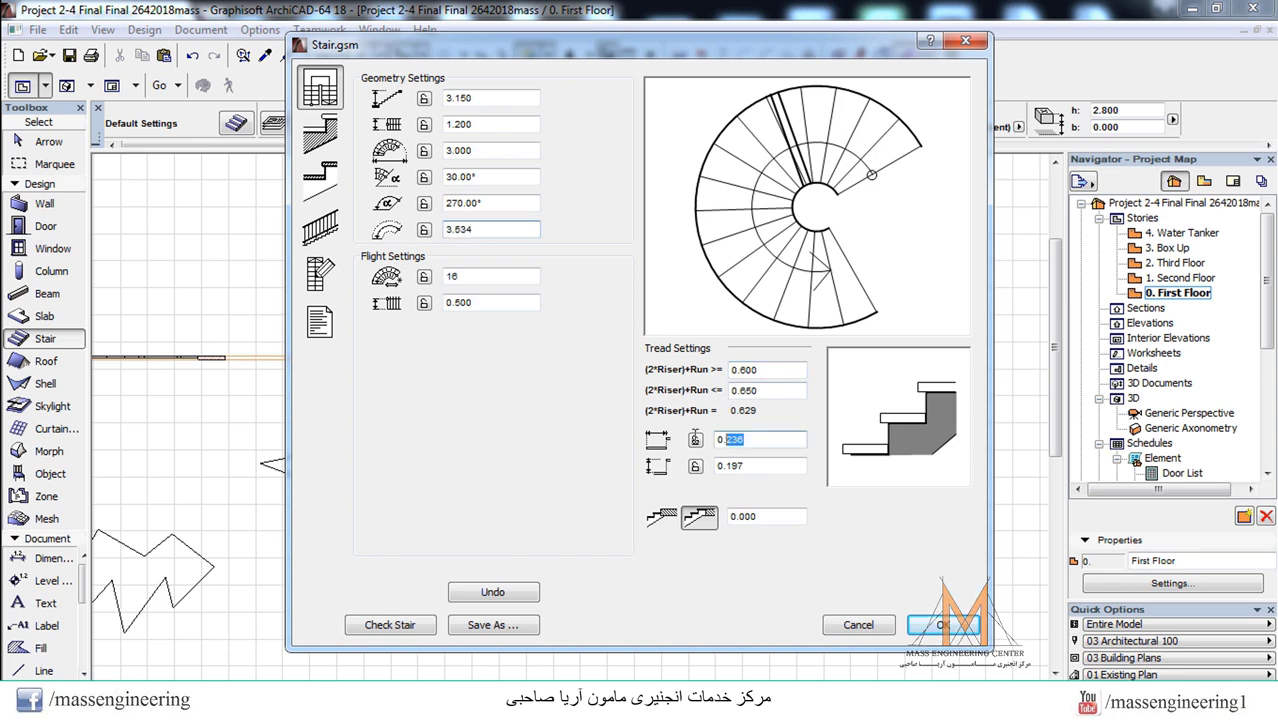
{"action": "left_click", "coordinate": [765, 466]}
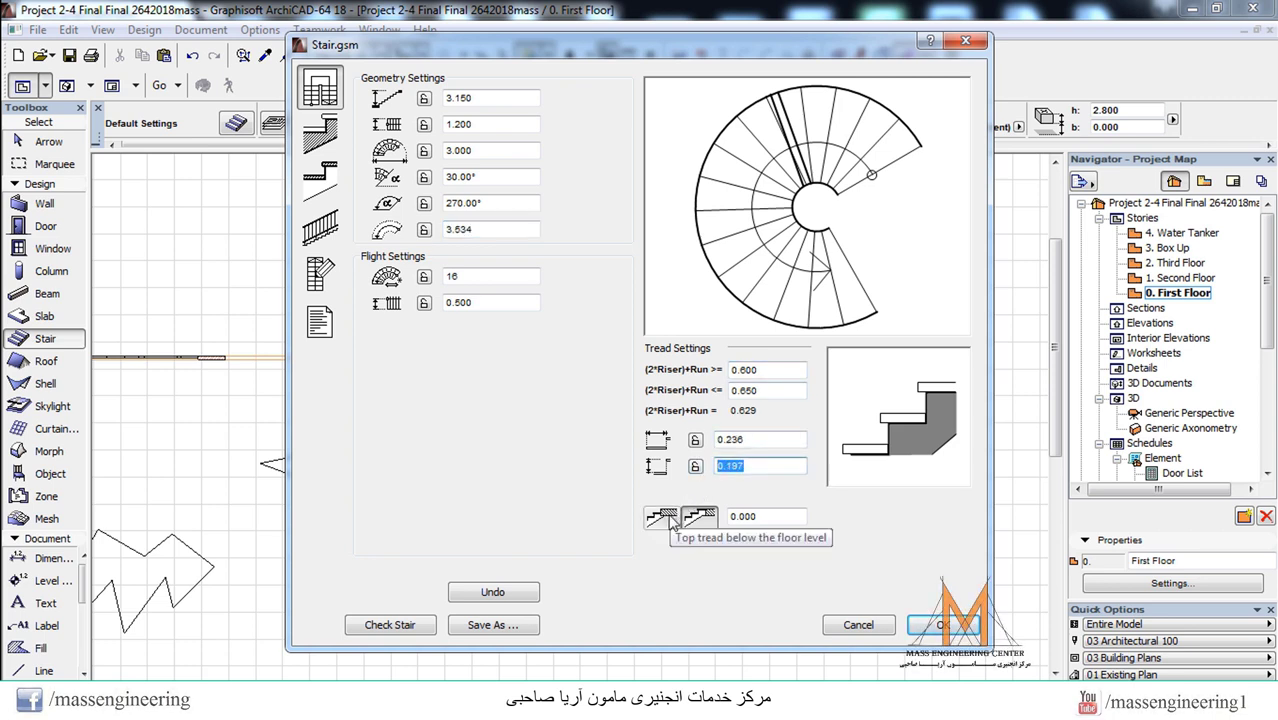
{"action": "left_click", "coordinate": [716, 441]}
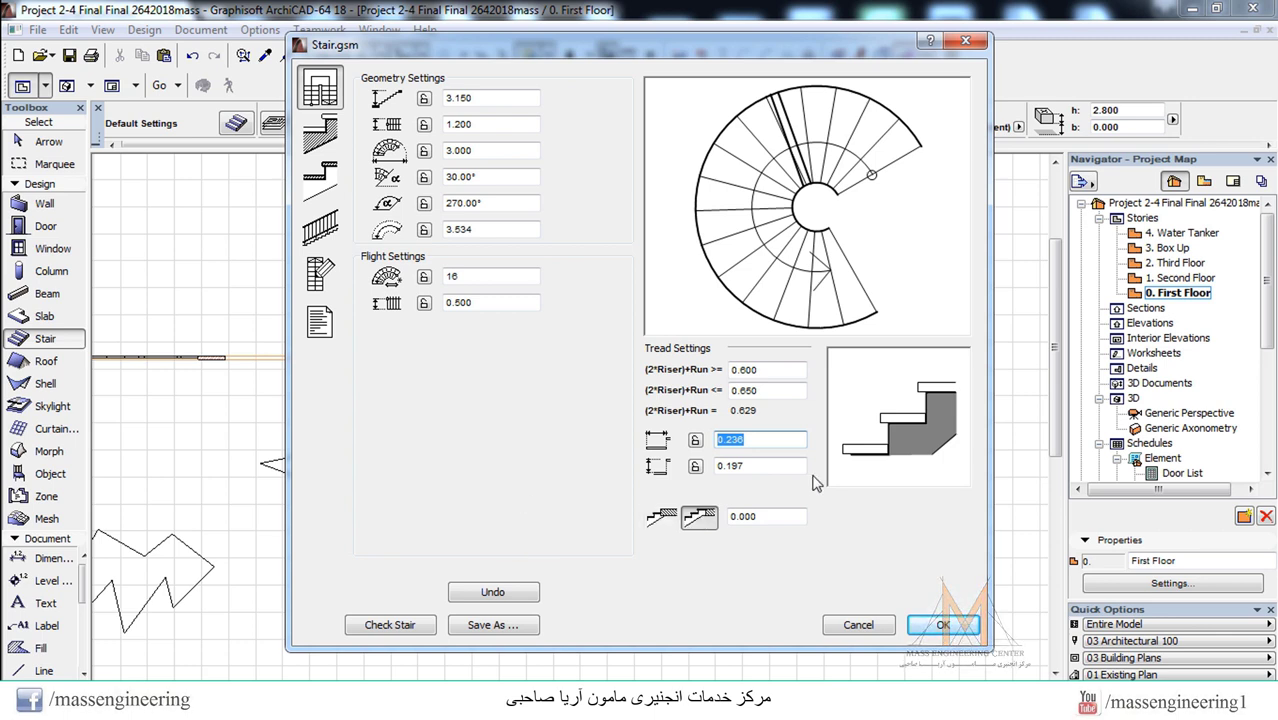
- Check the circular stair's geometry, save it as "Stair 111" in the Embedded Library, and accept the stair settings
{"action": "left_click", "coordinate": [434, 628]}
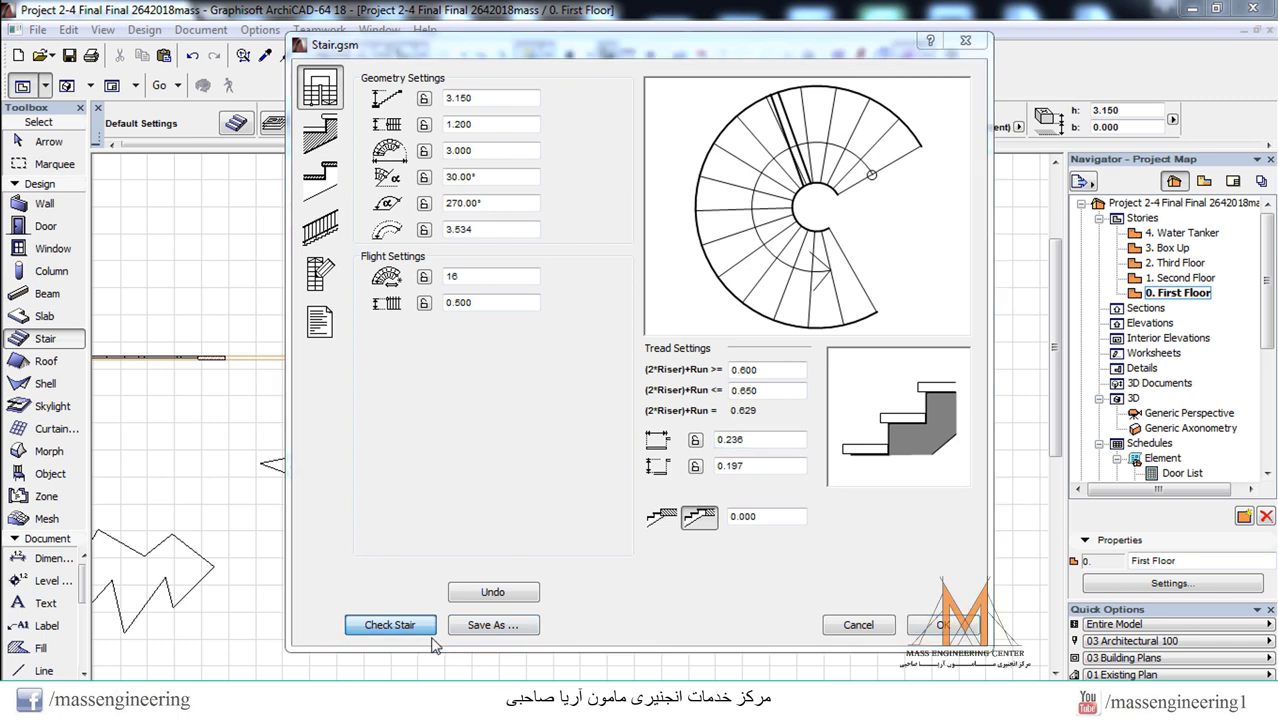
{"action": "left_click", "coordinate": [1018, 299]}
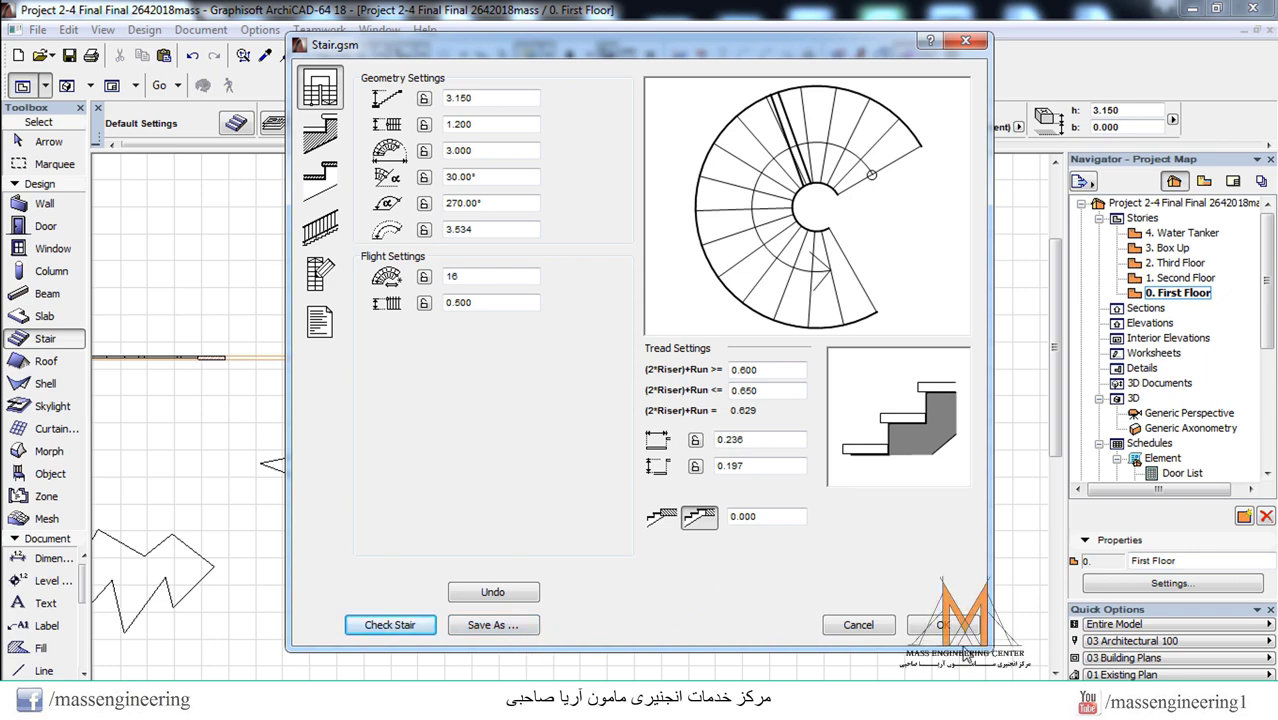
{"action": "left_click", "coordinate": [493, 625]}
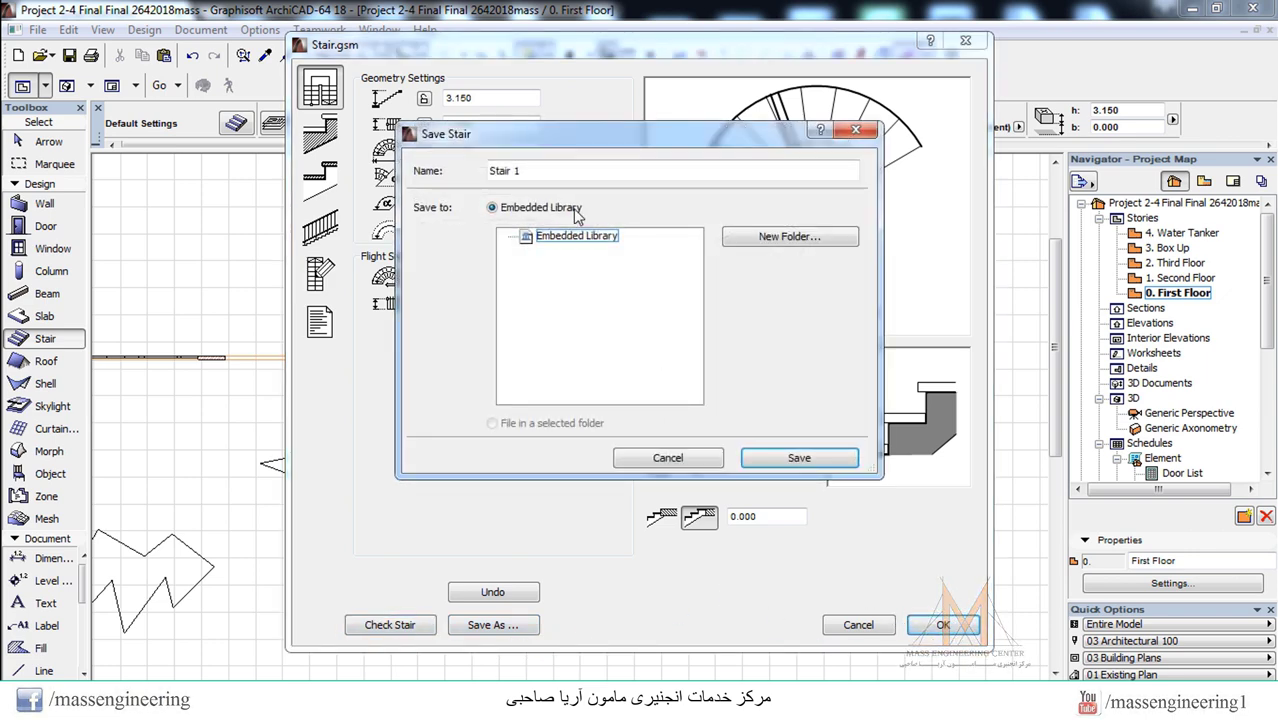
{"action": "left_click", "coordinate": [552, 175]}
{"action": "type", "text": "11"}
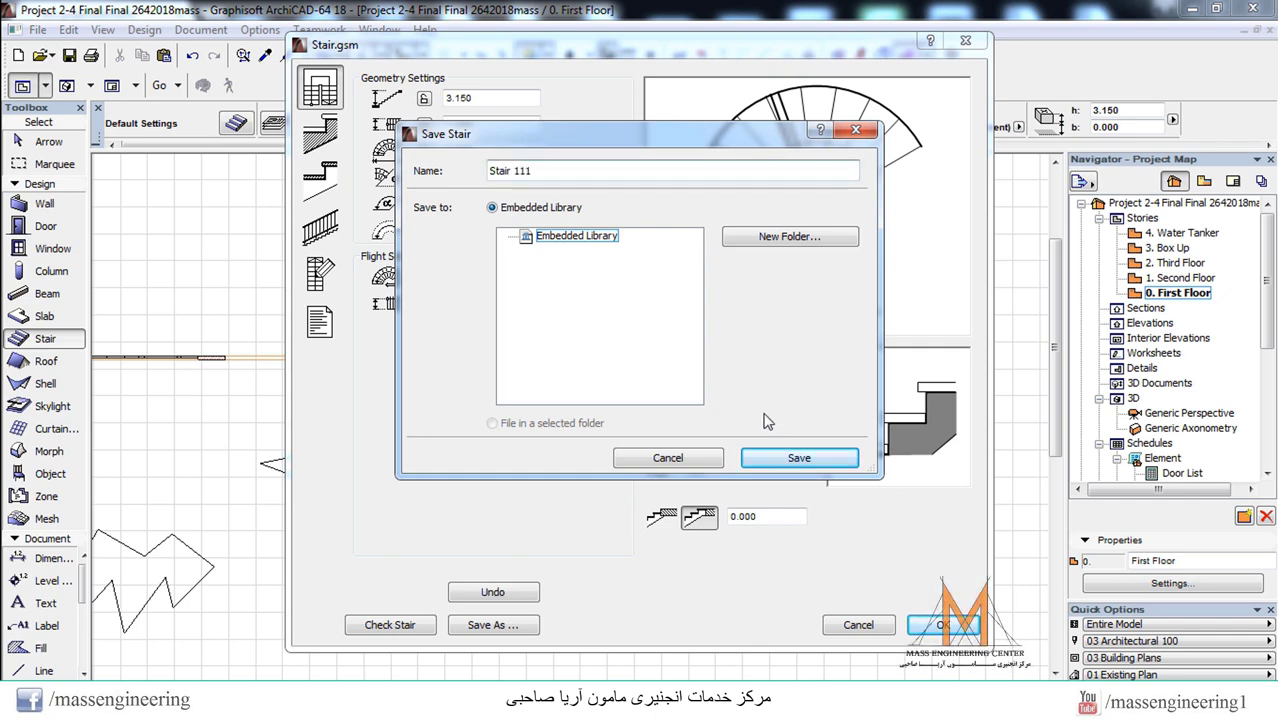
{"action": "left_click", "coordinate": [782, 462]}
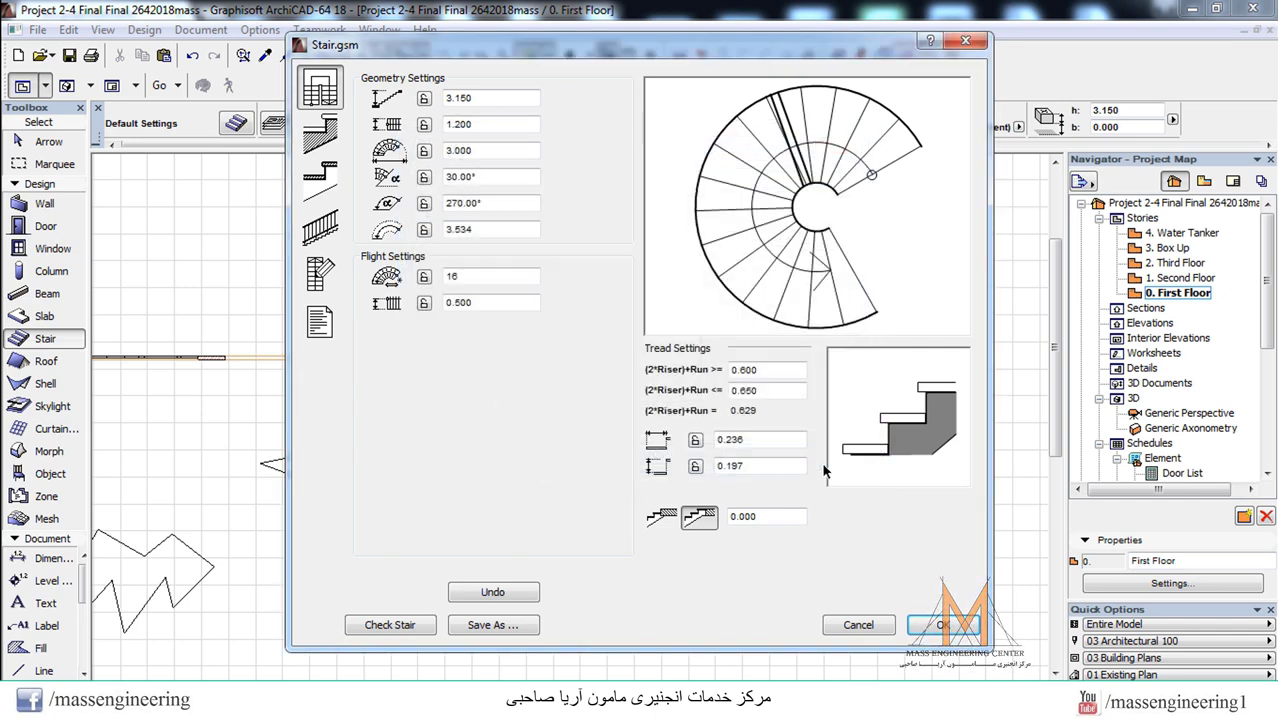
{"action": "left_click", "coordinate": [943, 625]}
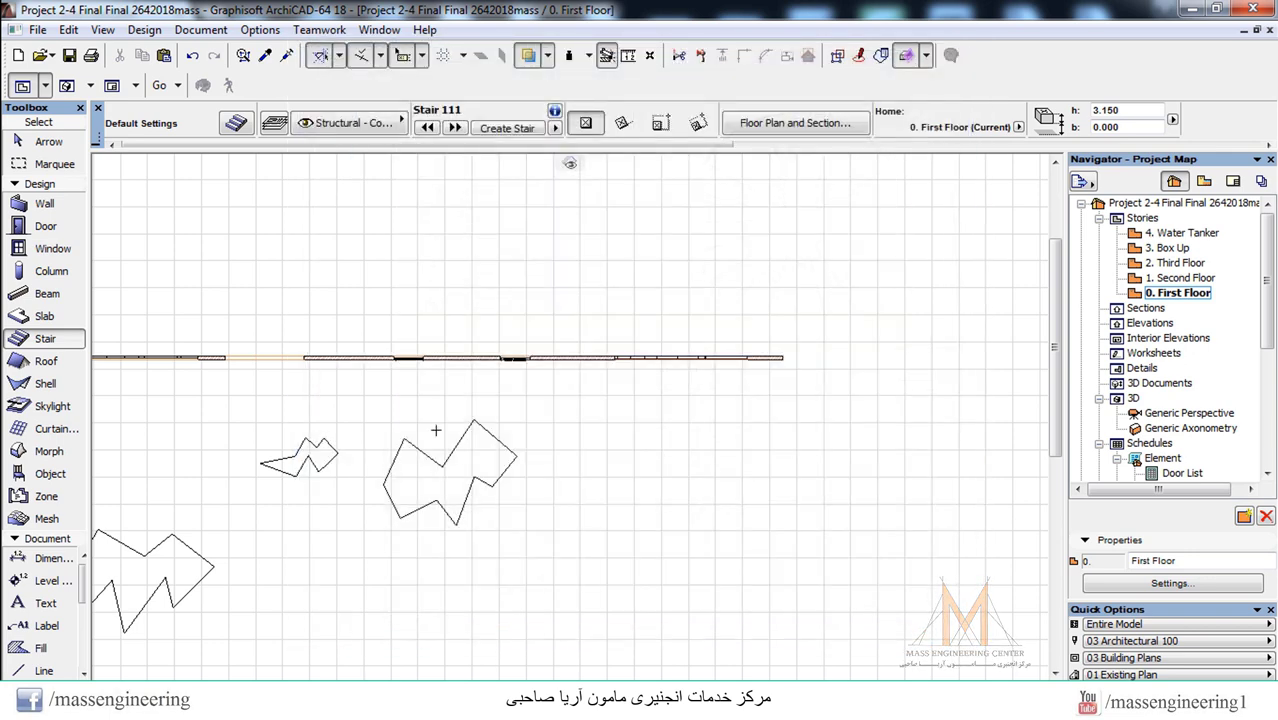
- Place Stair 111 on the floor beyond the end of the image-textured wall and view it from above in 3D
{"action": "key", "text": "F3"}
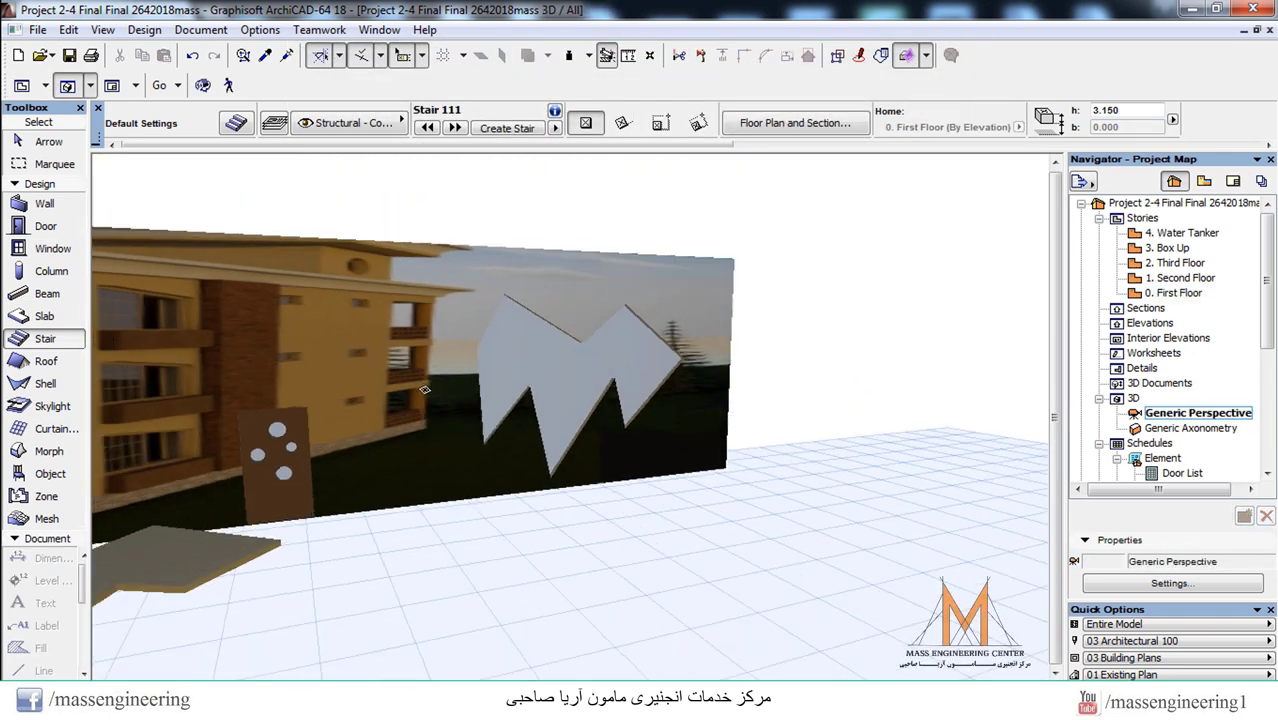
{"action": "scroll", "coordinate": [425, 390], "scroll_direction": "down", "scroll_amount": 3}
{"action": "scroll", "coordinate": [995, 434], "scroll_direction": "up", "scroll_amount": 3}
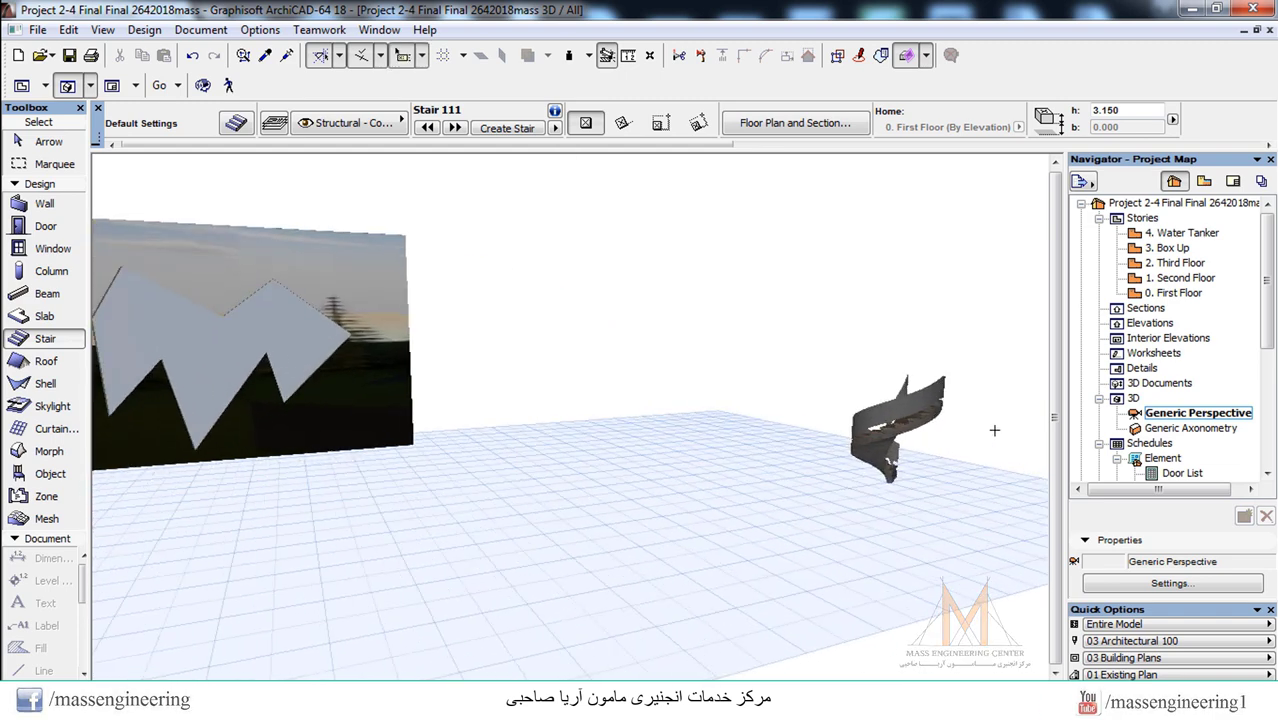
{"action": "scroll", "coordinate": [994, 429], "scroll_direction": "up", "scroll_amount": 3}
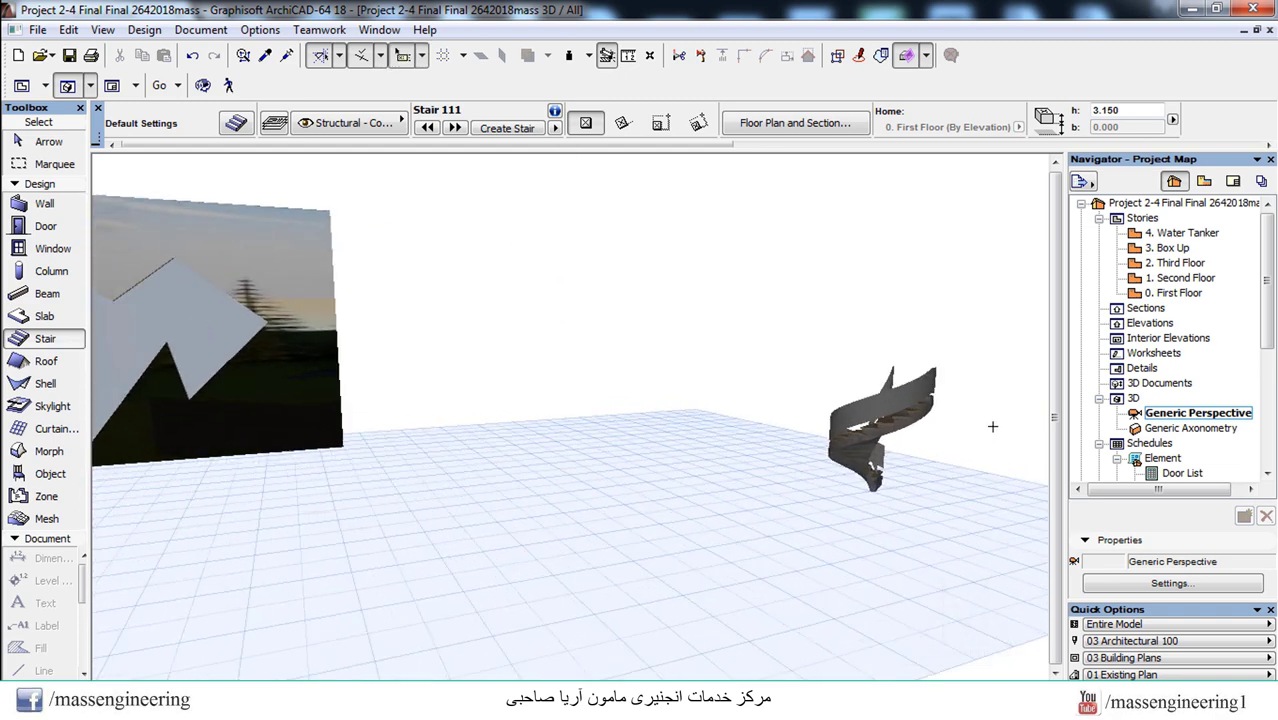
{"action": "left_click", "coordinate": [203, 86]}
{"action": "left_click_drag", "start_coordinate": [700, 420], "coordinate": [437, 485]}
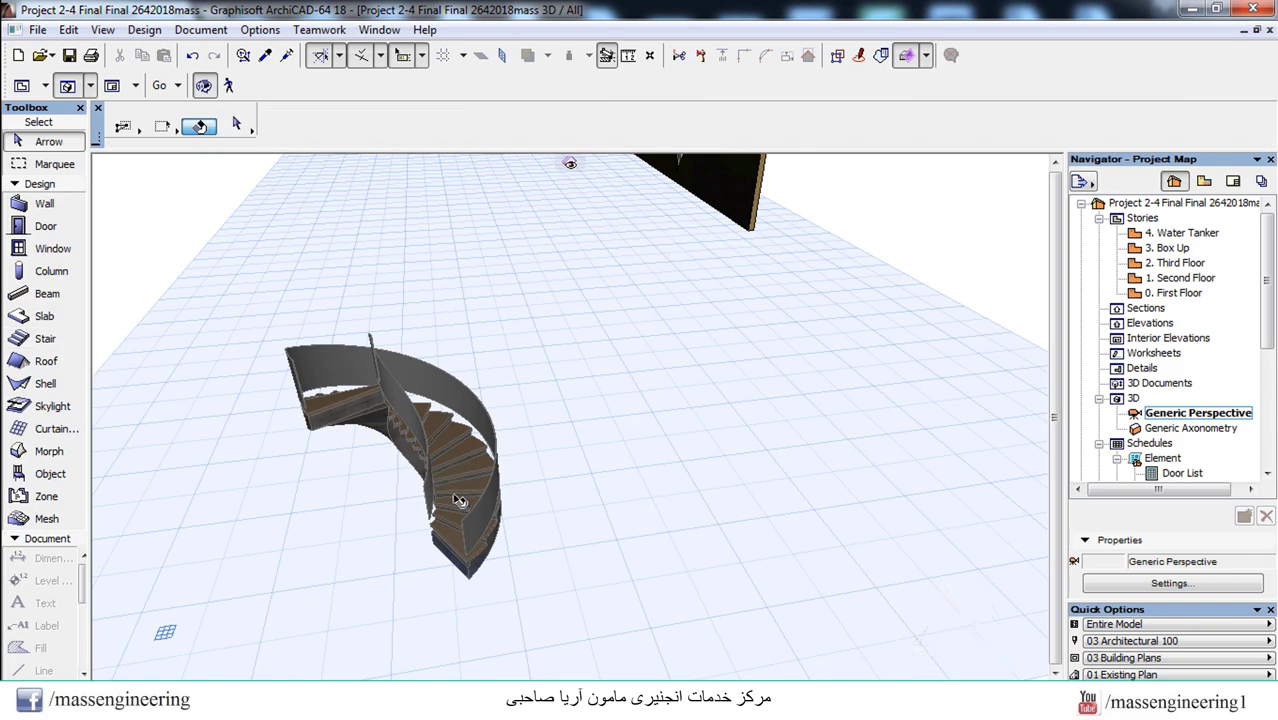
- Open the placed stair's railing settings and switch the railing definition from uniform to by segments
{"action": "left_click", "coordinate": [450, 477]}
{"action": "right_click", "coordinate": [459, 465]}
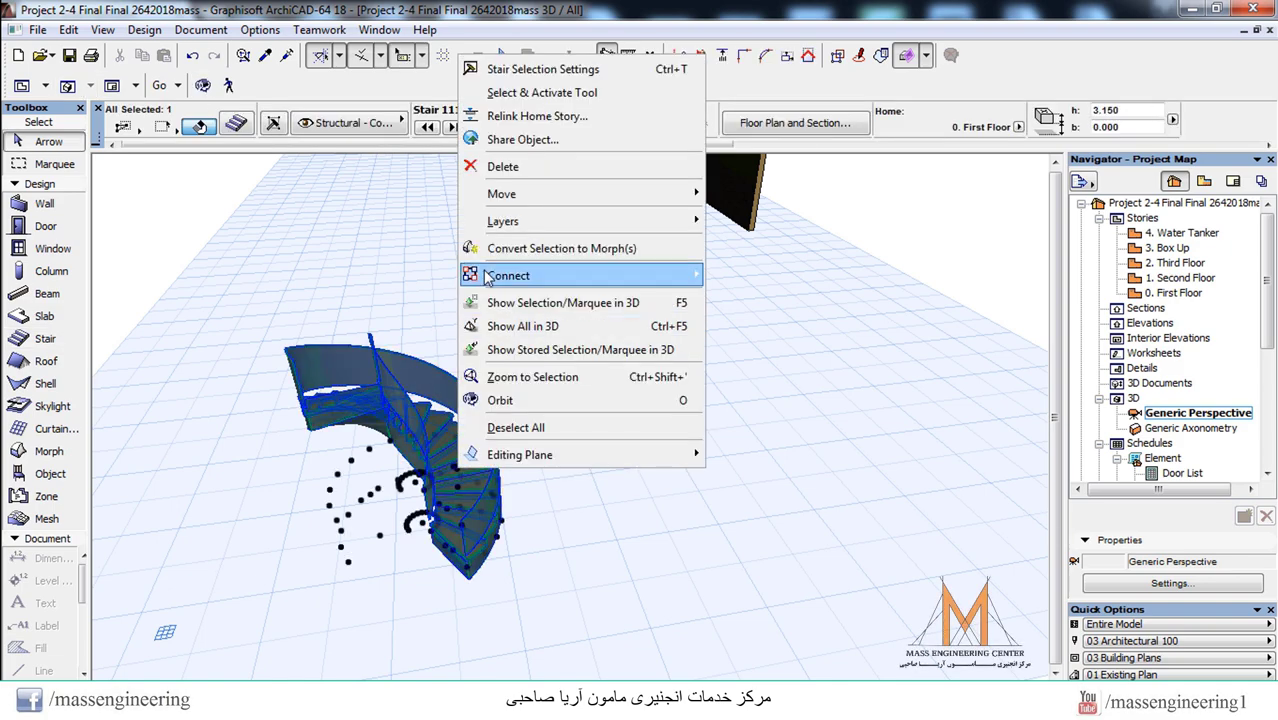
{"action": "left_click", "coordinate": [515, 69]}
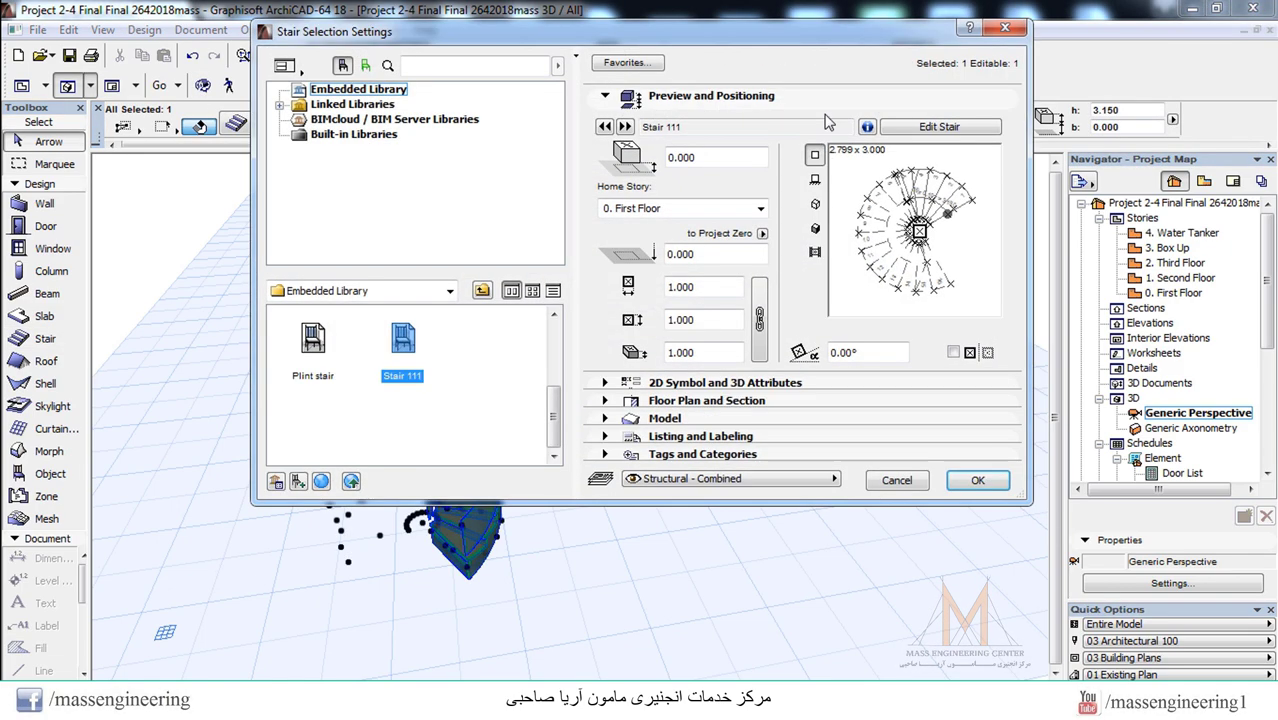
{"action": "left_click", "coordinate": [940, 128]}
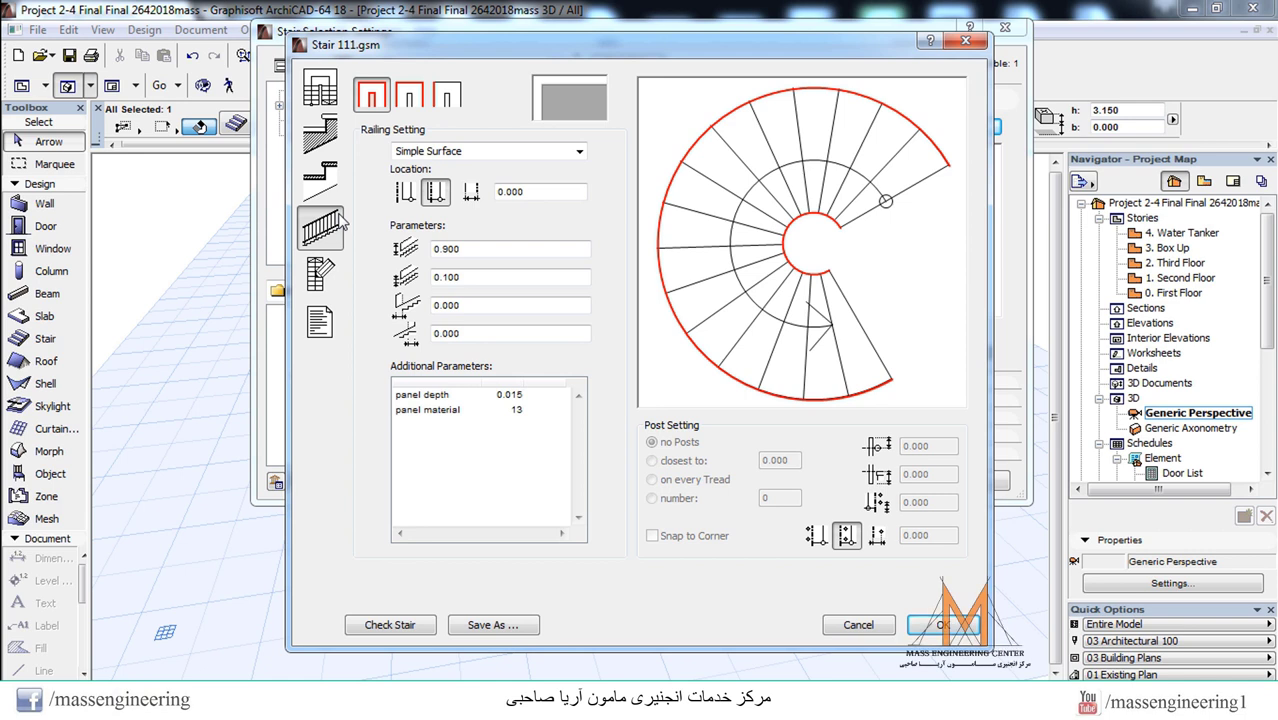
{"action": "left_click", "coordinate": [409, 96]}
{"action": "left_click", "coordinate": [447, 98]}
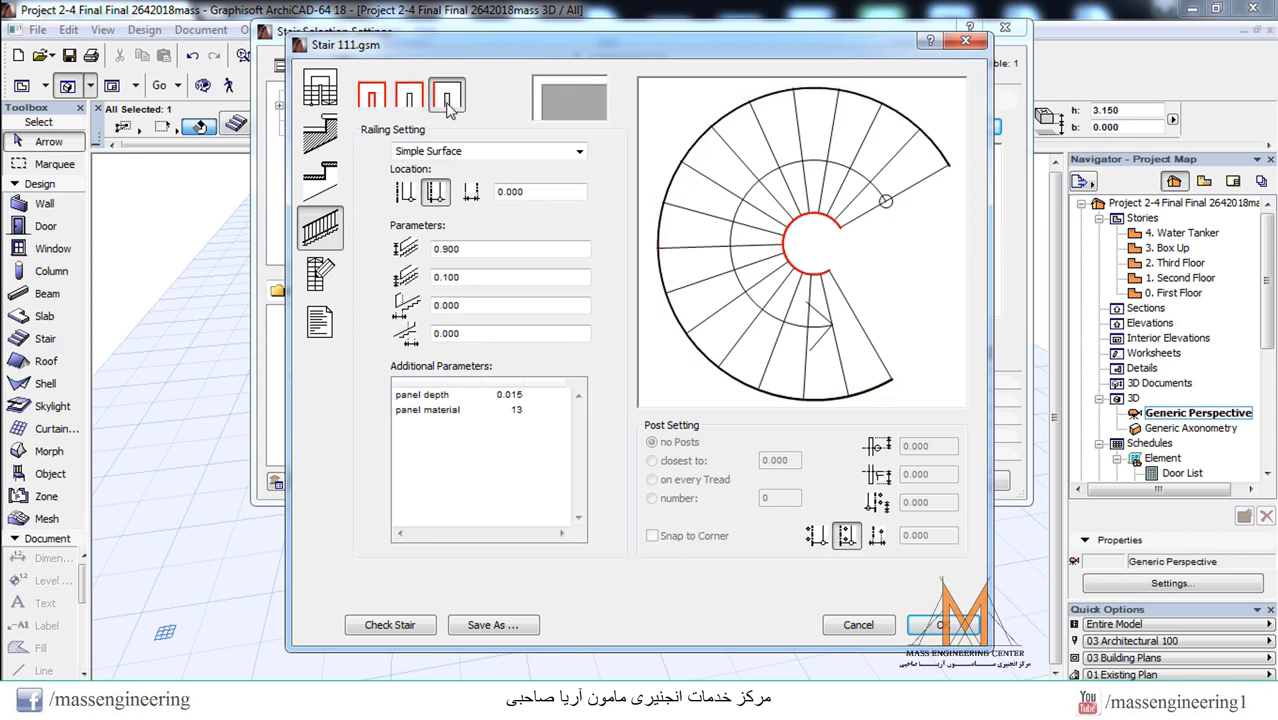
{"action": "left_click", "coordinate": [364, 101]}
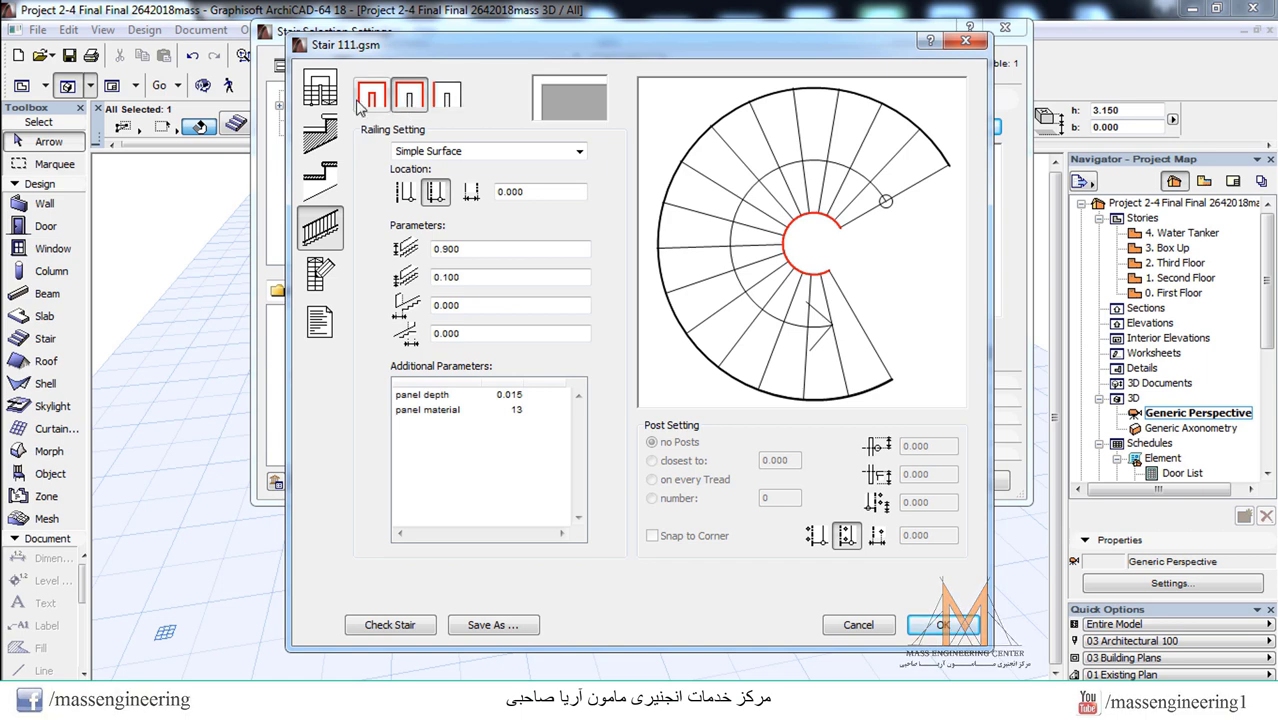
{"action": "left_click", "coordinate": [408, 100]}
{"action": "left_click", "coordinate": [444, 98]}
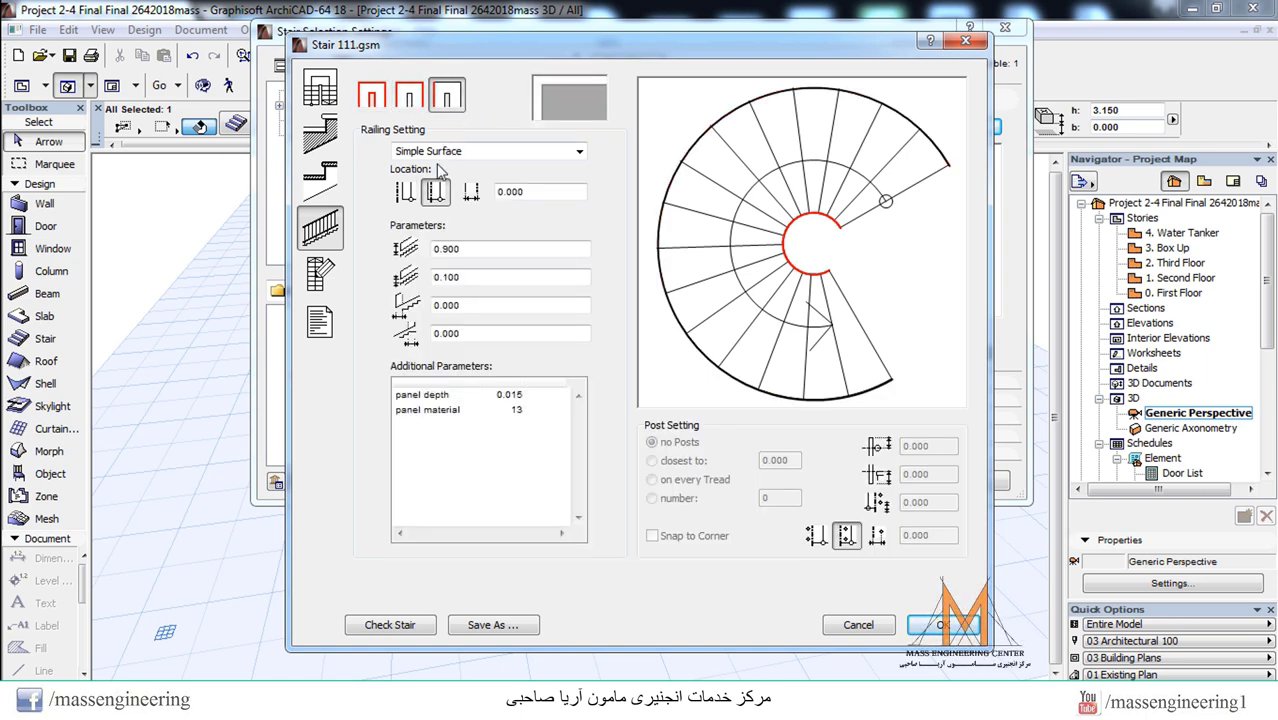
- Set the railing along the stair's inner arc to No railing and apply the change to the placed stair
{"action": "left_click", "coordinate": [440, 152]}
{"action": "left_click", "coordinate": [437, 170]}
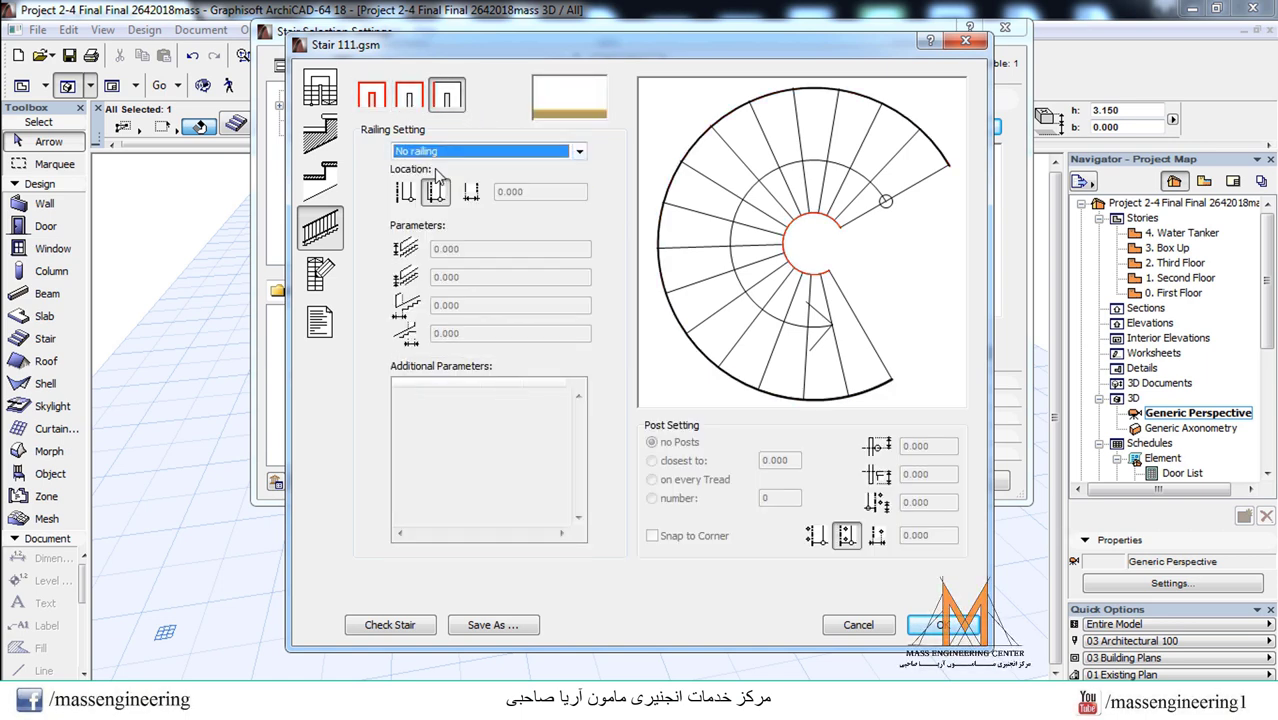
{"action": "left_click", "coordinate": [945, 625]}
{"action": "left_click", "coordinate": [975, 480]}
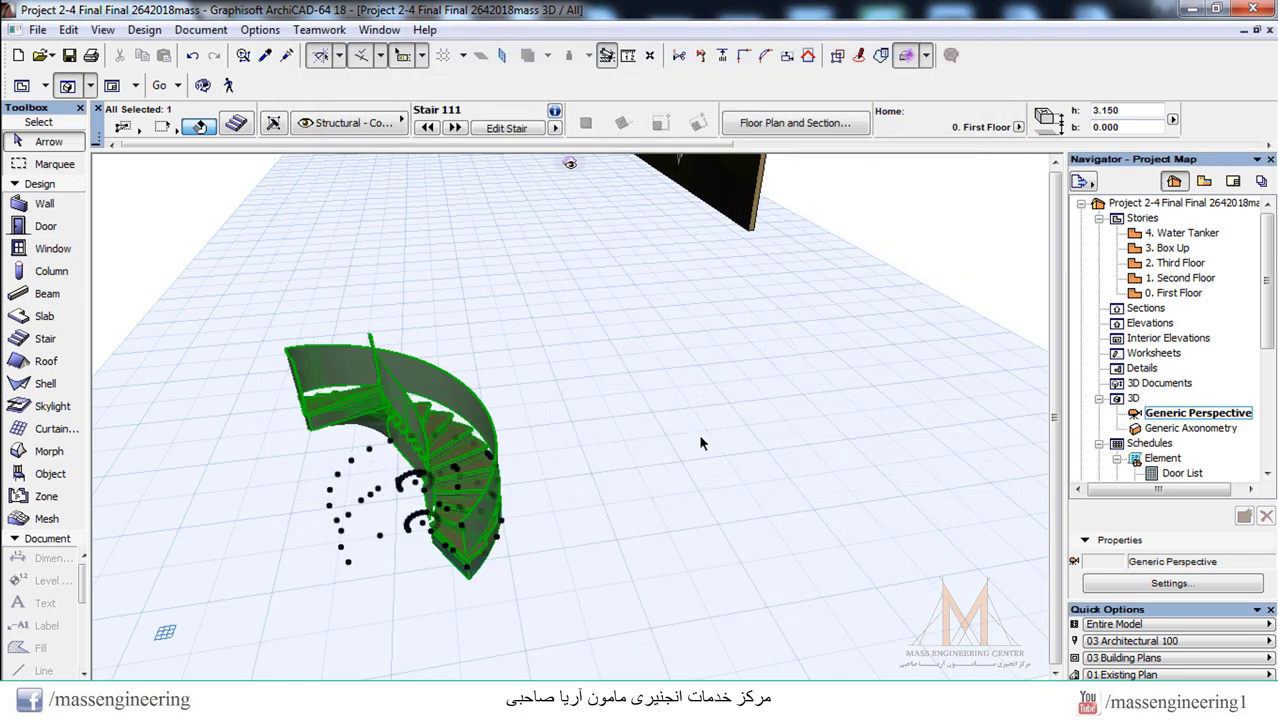
{"action": "scroll", "coordinate": [380, 535], "scroll_direction": "up", "scroll_amount": 5}
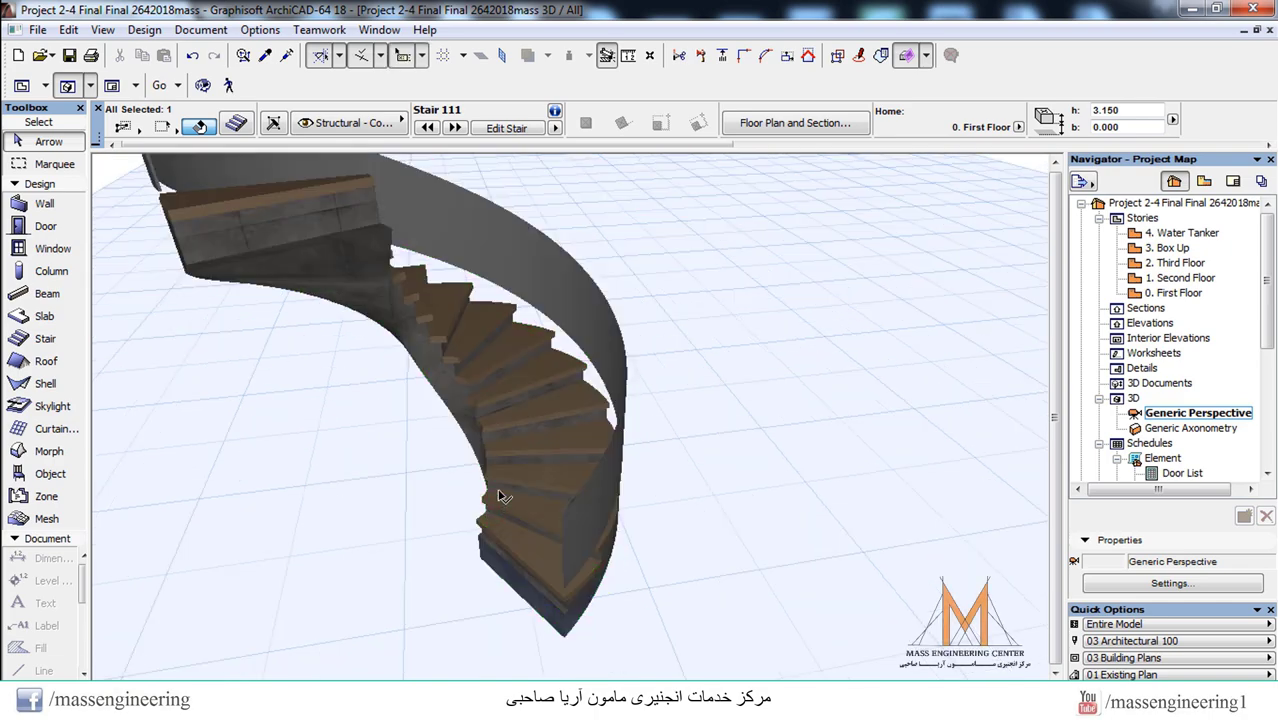
{"action": "left_click", "coordinate": [486, 335]}
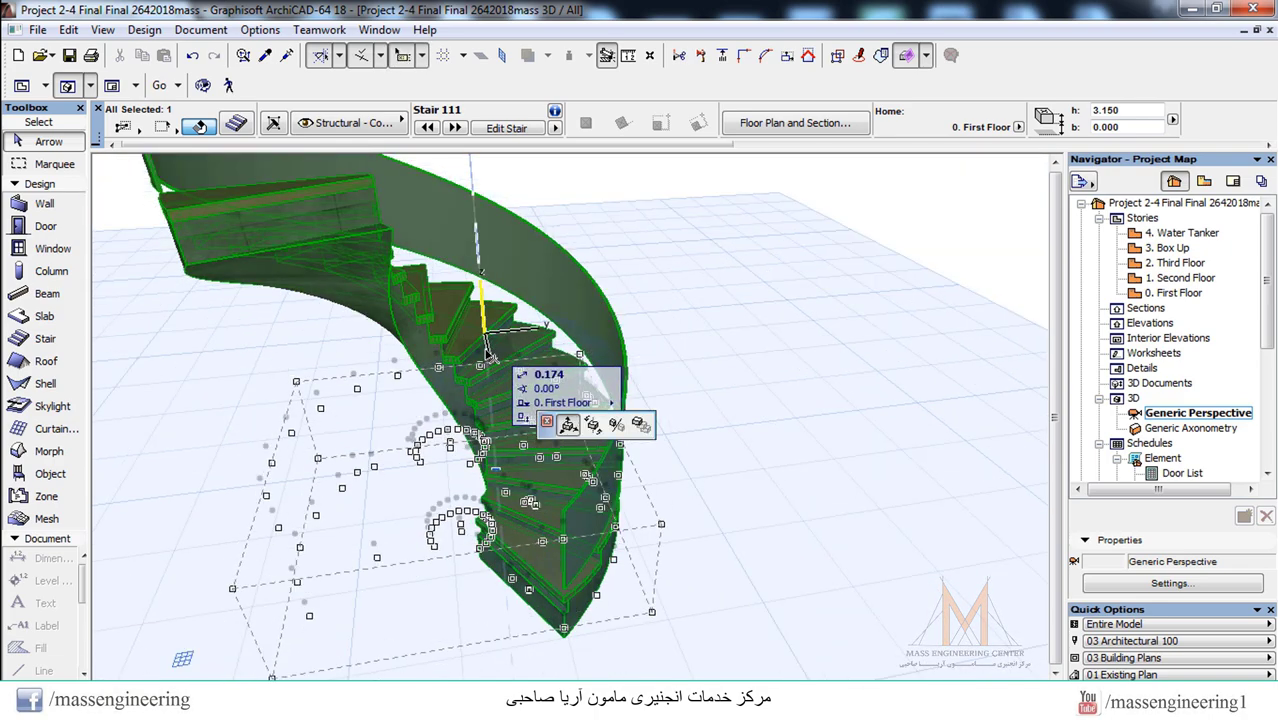
{"action": "key", "text": "Escape"}
{"action": "key", "text": "Escape"}
- Reopen the stair's railing settings, define railings by sides, and choose No railing for the inner side
{"action": "left_click", "coordinate": [490, 356]}
{"action": "right_click", "coordinate": [486, 354]}
{"action": "key", "text": "Escape"}
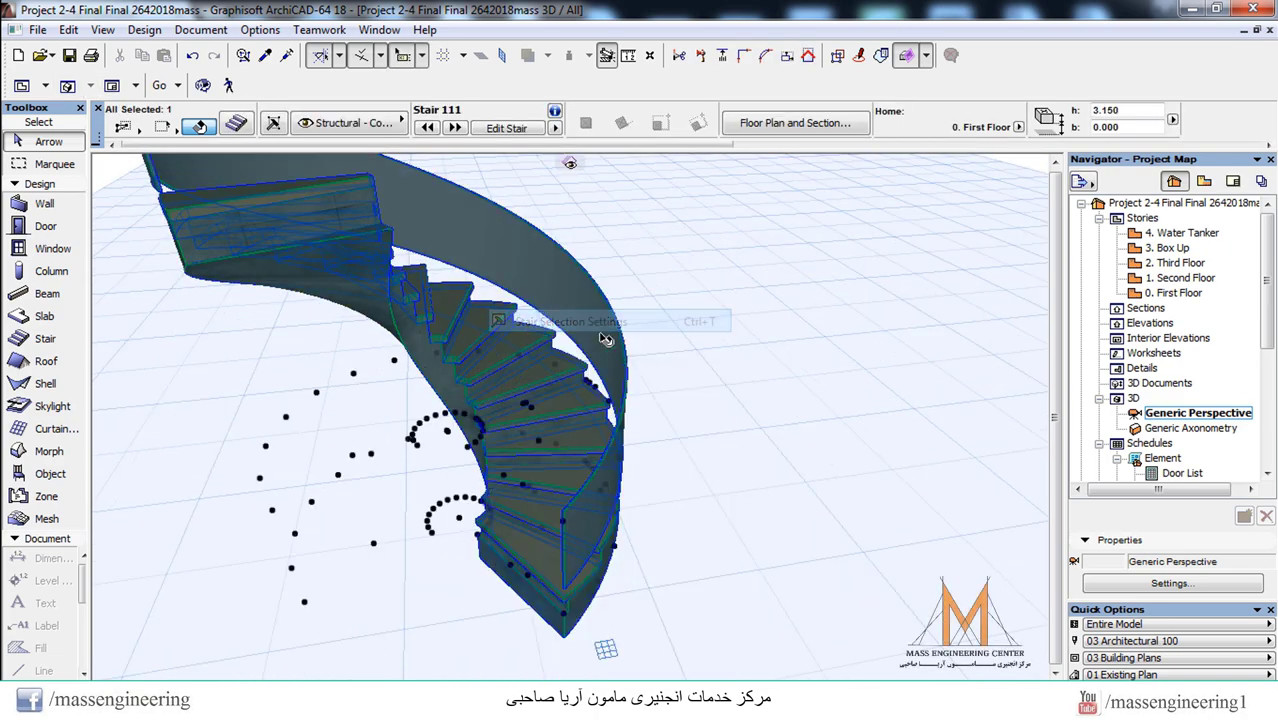
{"action": "key", "text": "ctrl+t"}
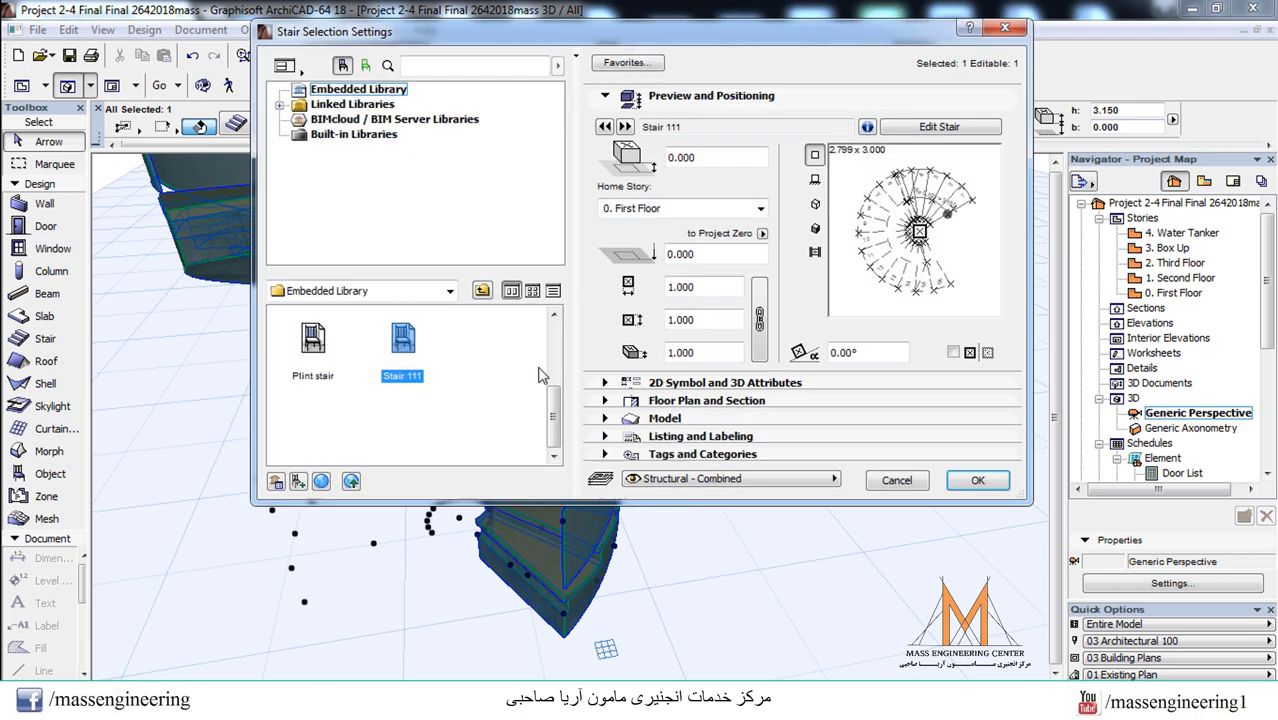
{"action": "left_click", "coordinate": [938, 127]}
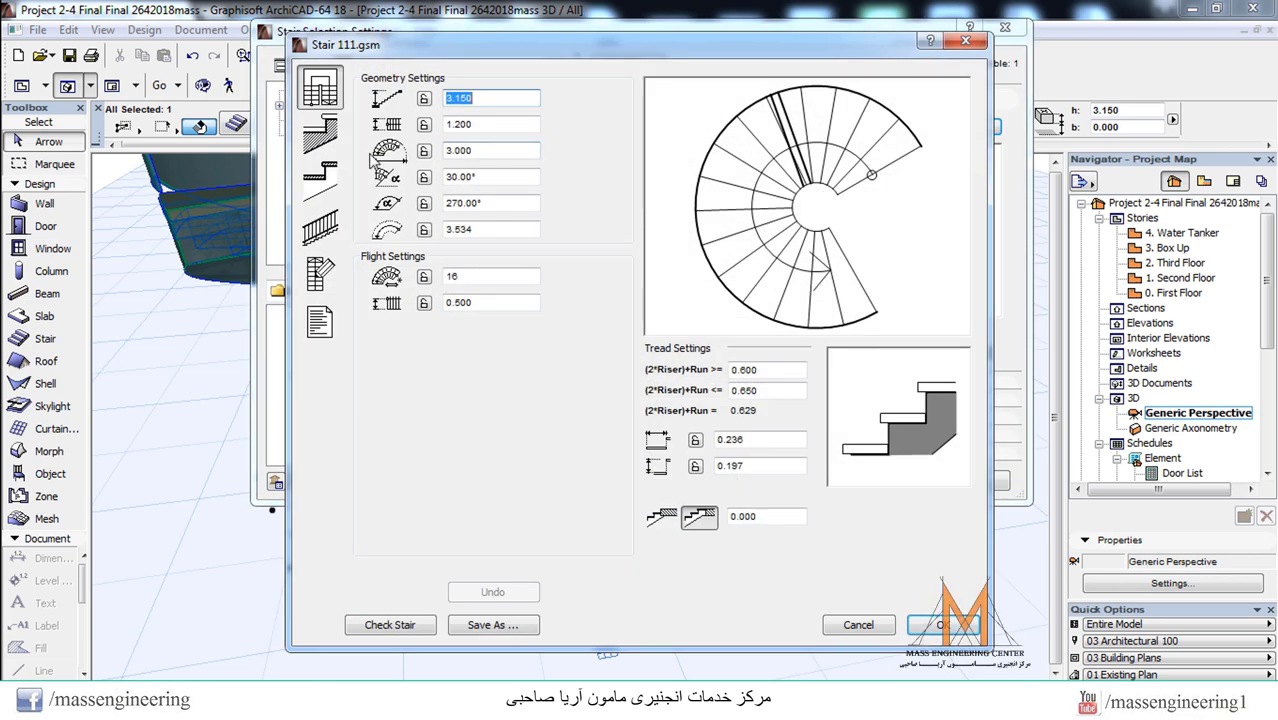
{"action": "left_click", "coordinate": [335, 225]}
{"action": "left_click", "coordinate": [409, 95]}
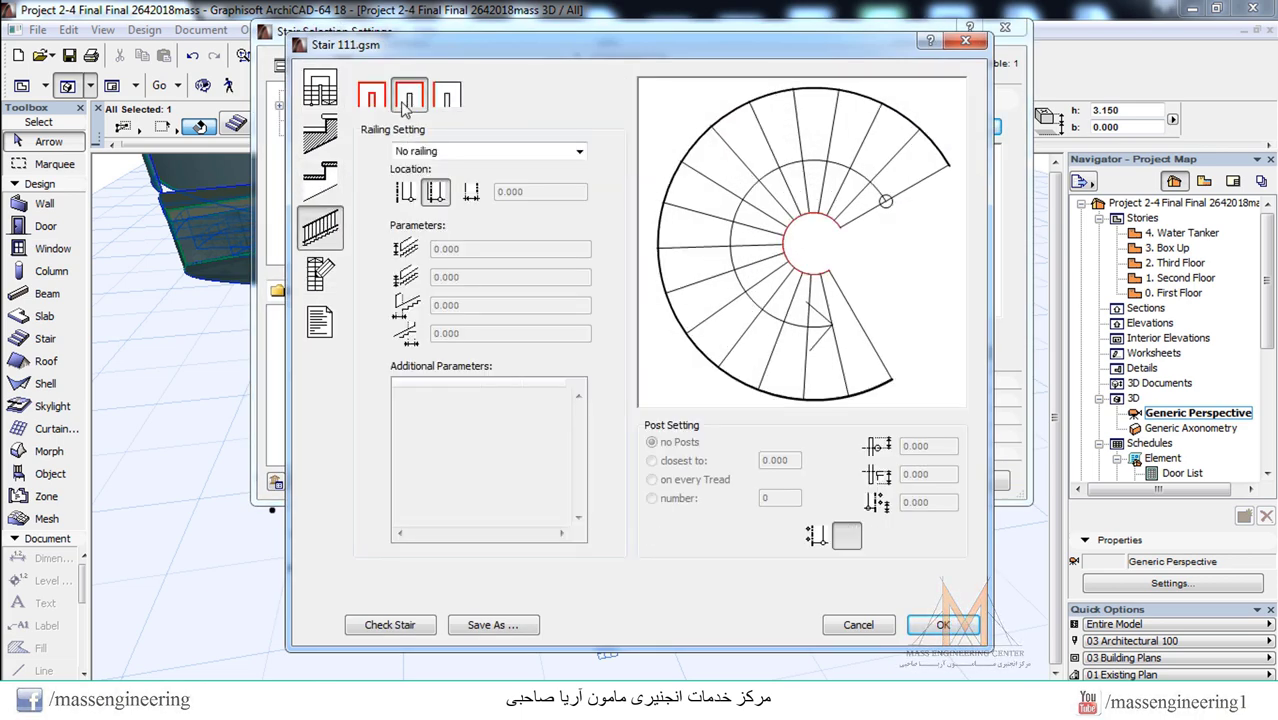
{"action": "left_click", "coordinate": [419, 152]}
{"action": "left_click", "coordinate": [422, 163]}
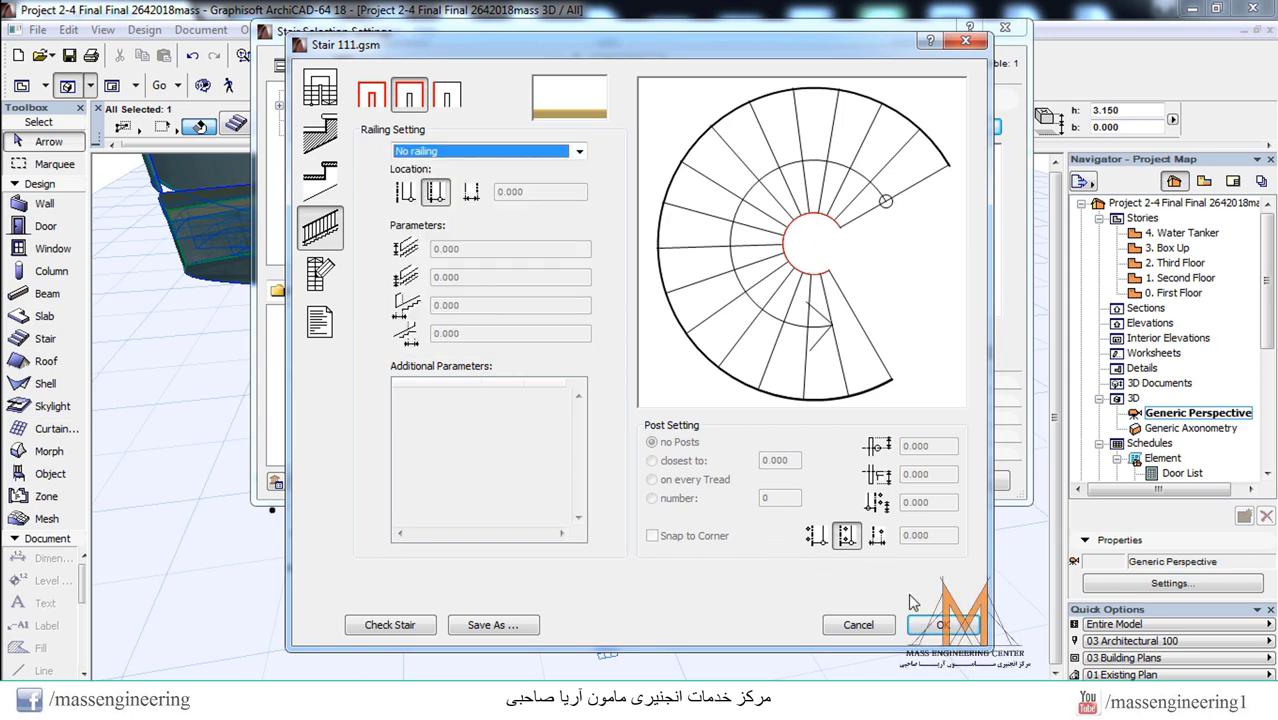
- Define the stair's railings uniformly as No railing and apply the change to the placed stair
{"action": "left_click", "coordinate": [371, 95]}
{"action": "left_click", "coordinate": [430, 150]}
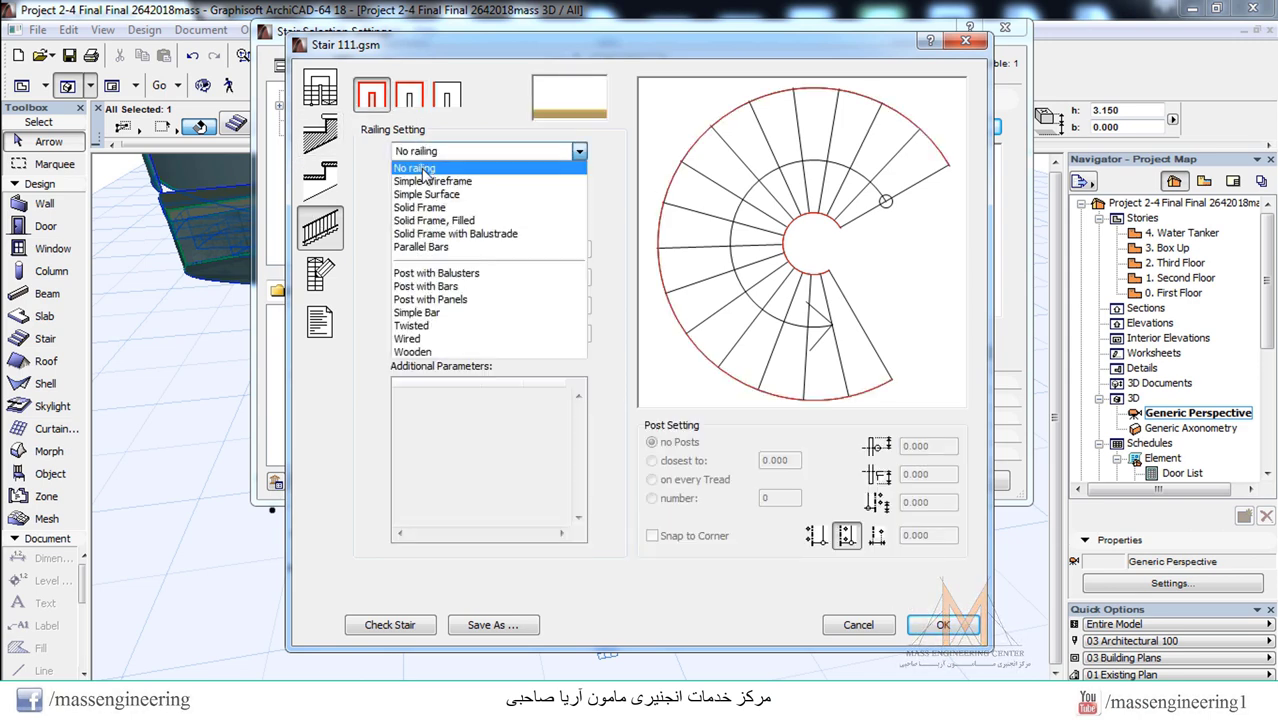
{"action": "left_click", "coordinate": [427, 164]}
{"action": "left_click", "coordinate": [930, 622]}
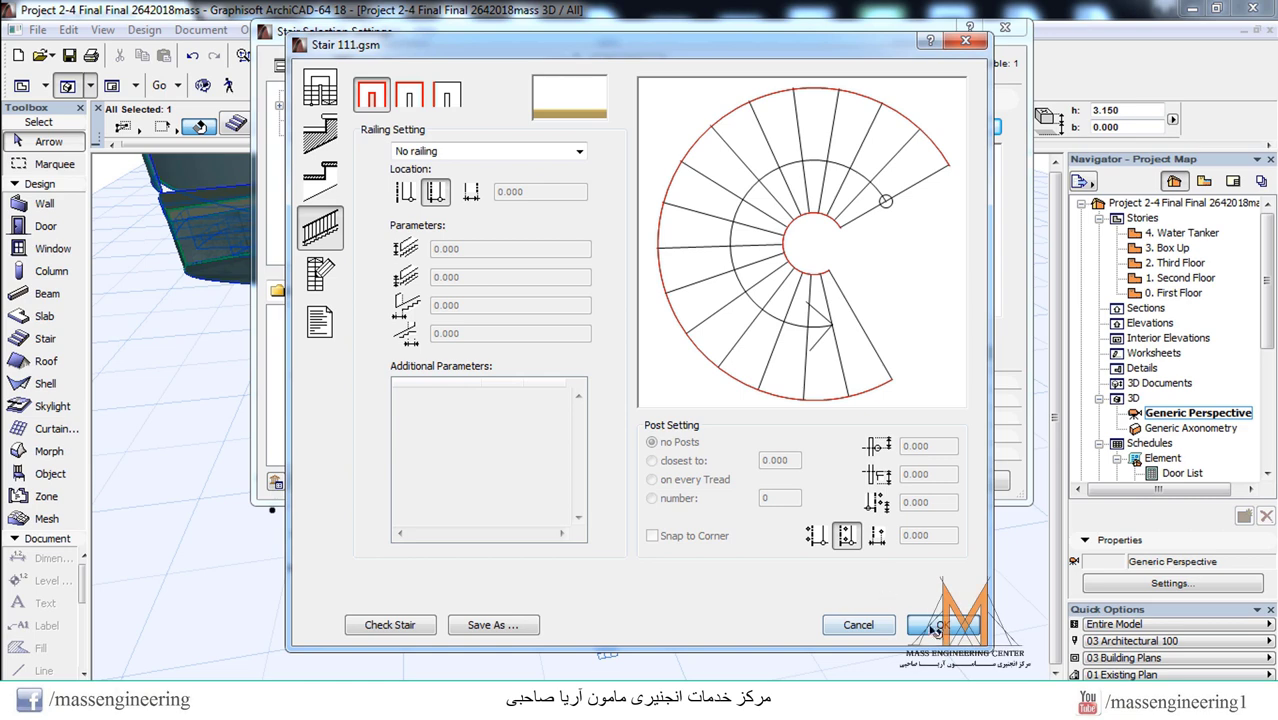
{"action": "left_click", "coordinate": [957, 627]}
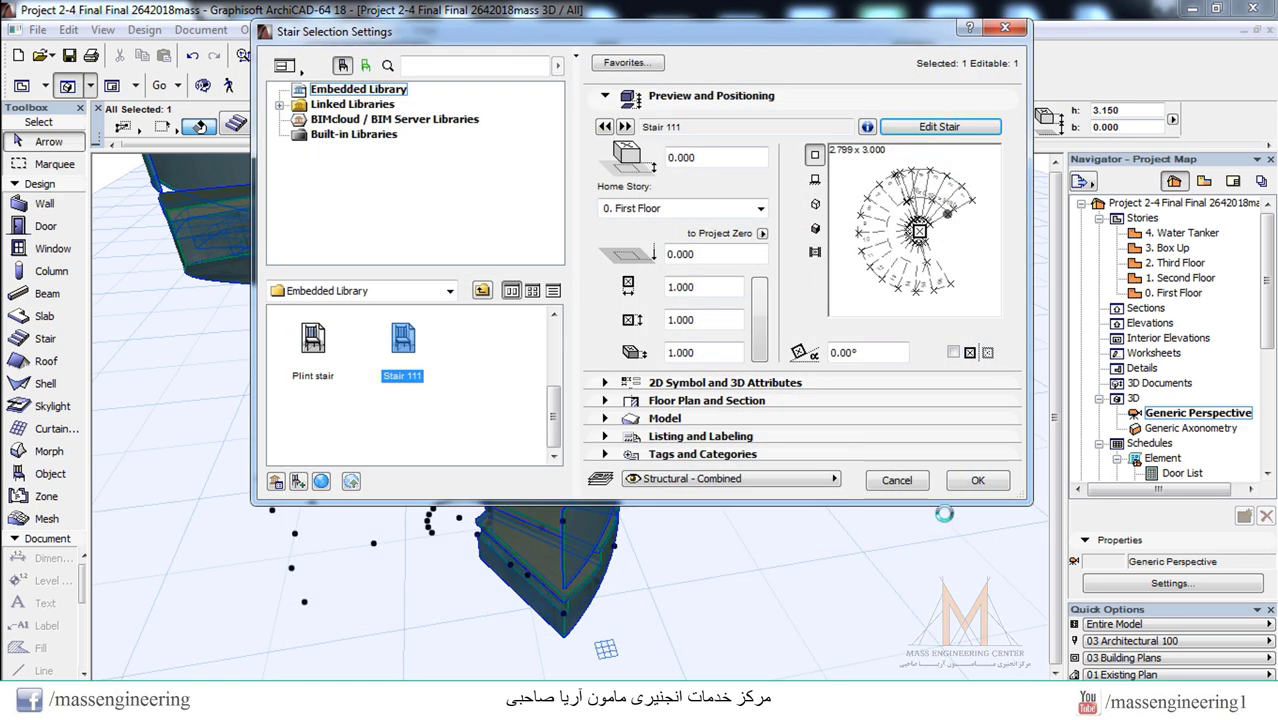
{"action": "left_click", "coordinate": [990, 481]}
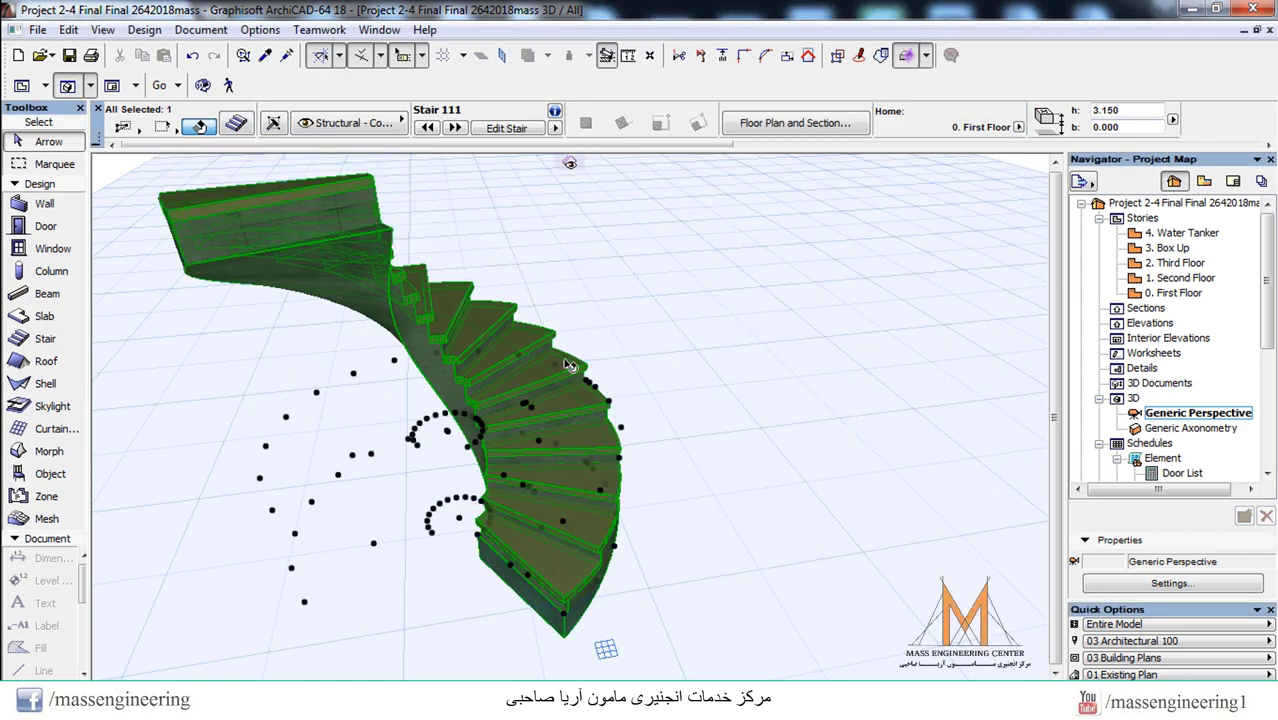
- Reopen the stair's railing settings and set the uniform railing type to Wooden
{"action": "right_click", "coordinate": [490, 336]}
{"action": "left_click", "coordinate": [672, 318]}
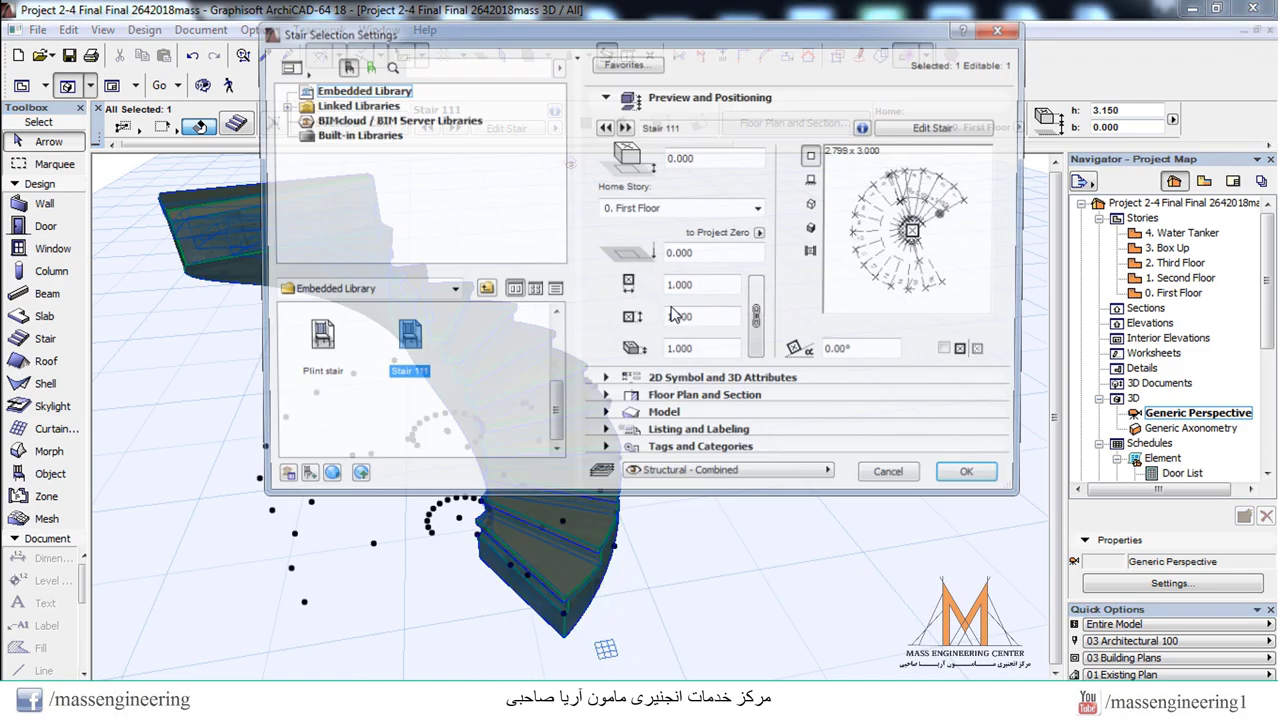
{"action": "left_click", "coordinate": [932, 127]}
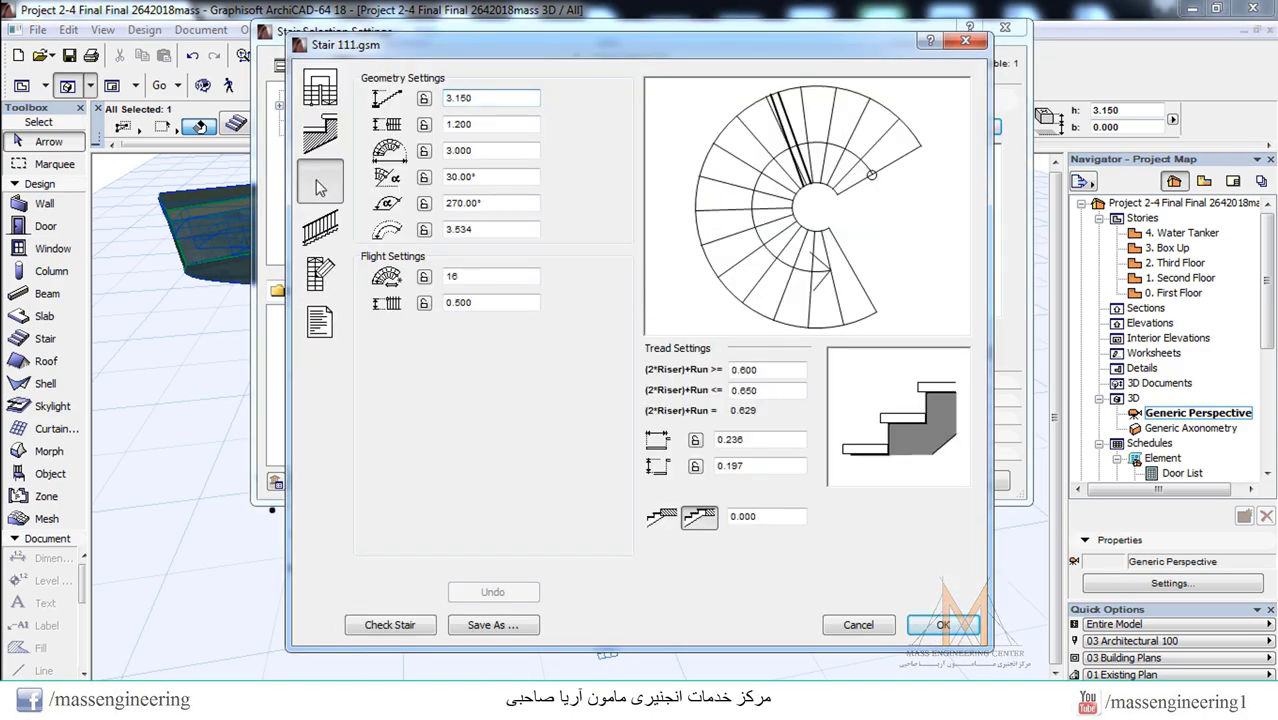
{"action": "left_click", "coordinate": [320, 228]}
{"action": "left_click", "coordinate": [480, 151]}
{"action": "left_click", "coordinate": [440, 163]}
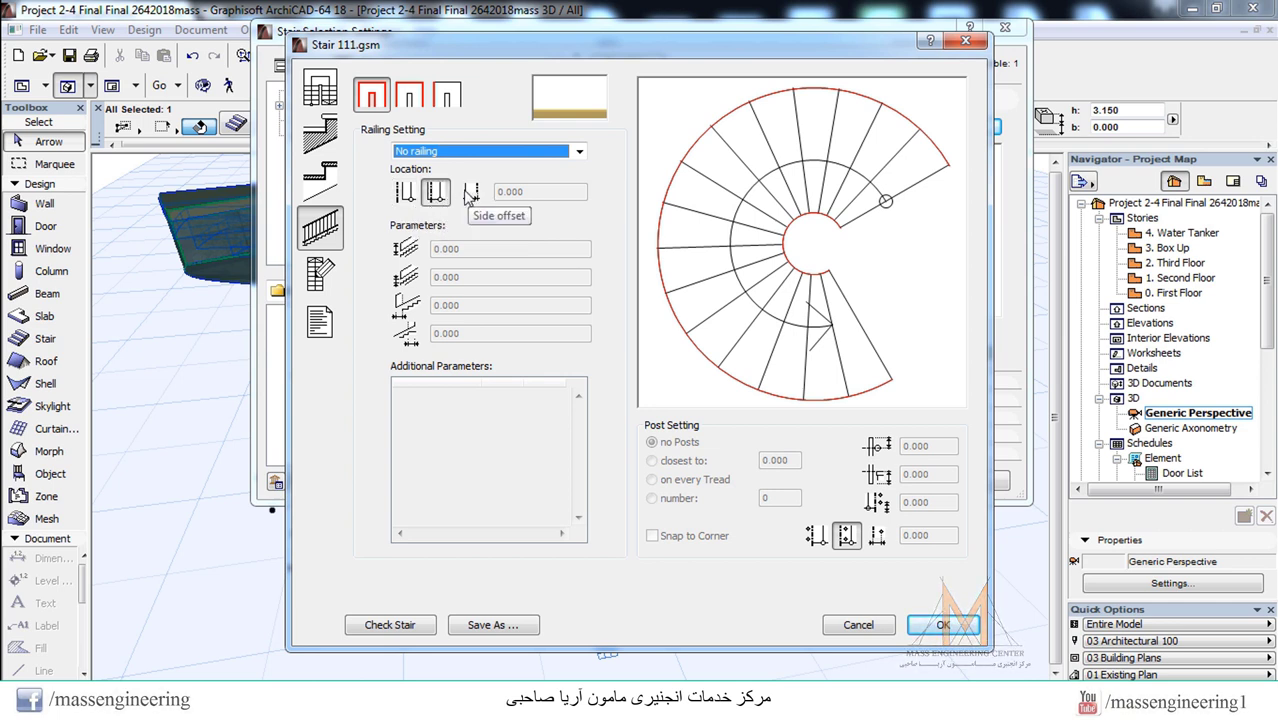
{"action": "left_click", "coordinate": [437, 190]}
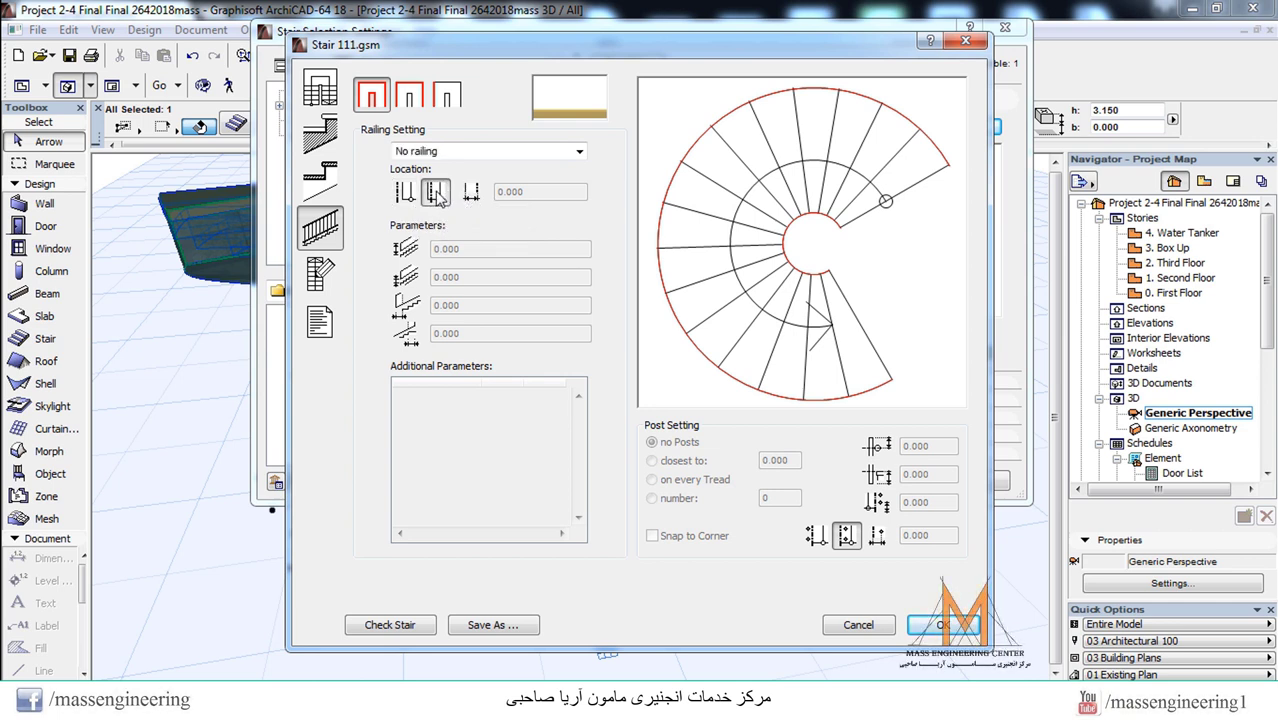
{"action": "left_click", "coordinate": [440, 153]}
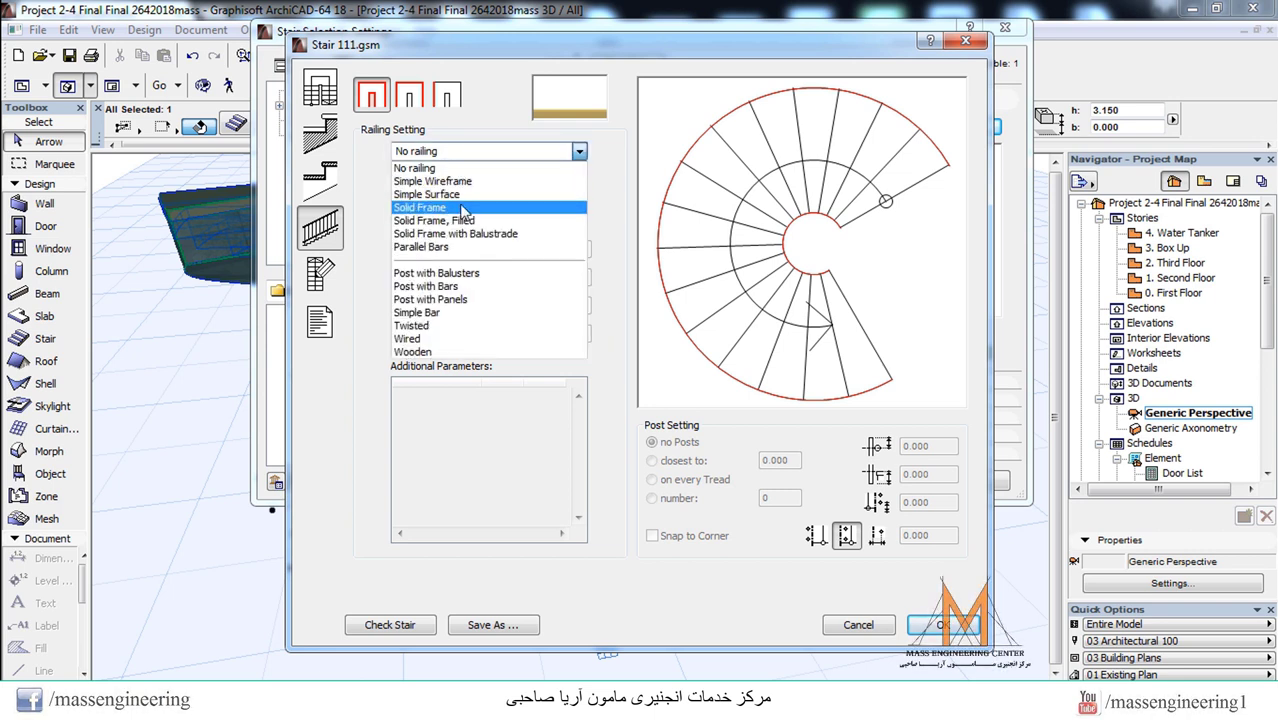
{"action": "left_click", "coordinate": [437, 352]}
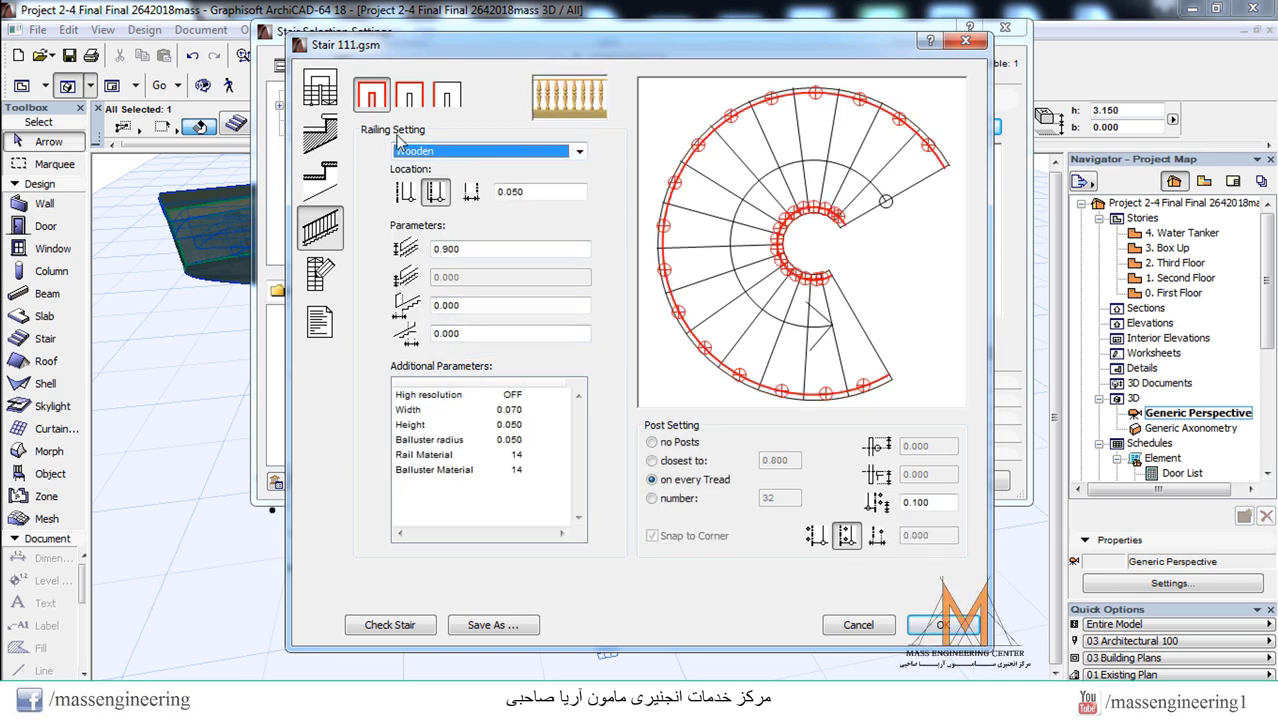
- Move the wooden railing on the stair's inner side off the treads by changing its location option, and apply the change
{"action": "left_click", "coordinate": [455, 102]}
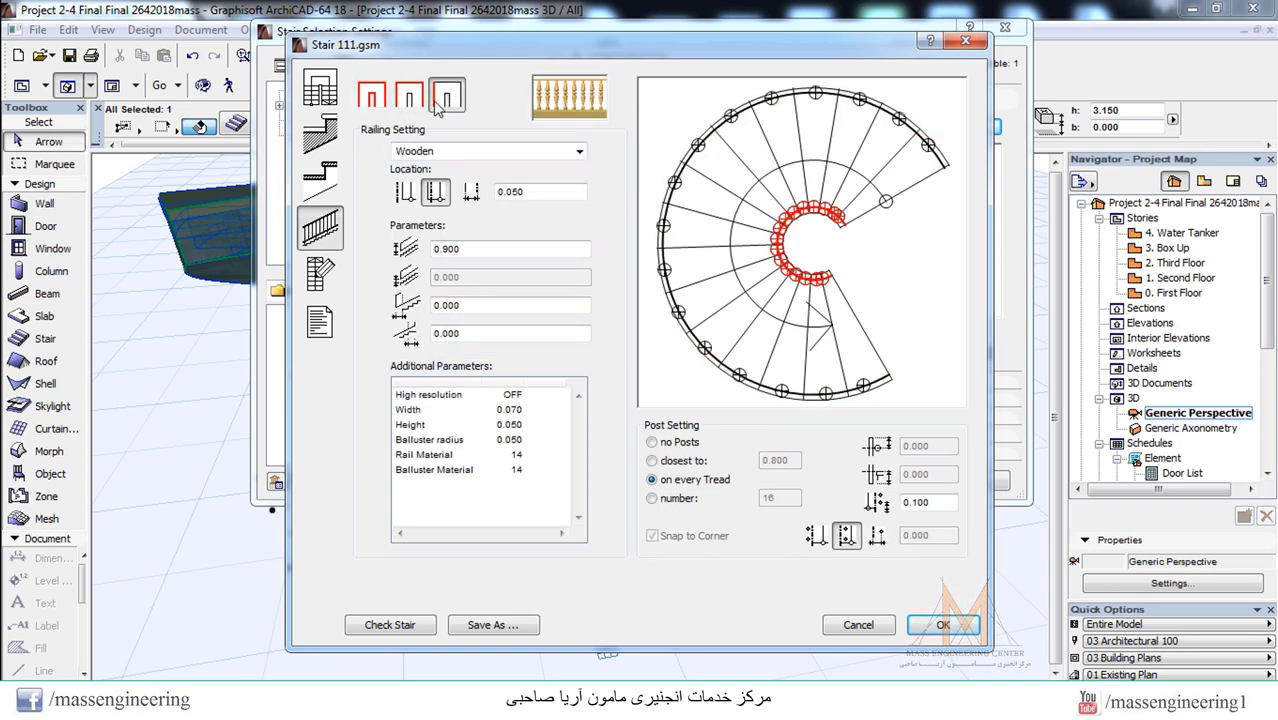
{"action": "left_click", "coordinate": [411, 100]}
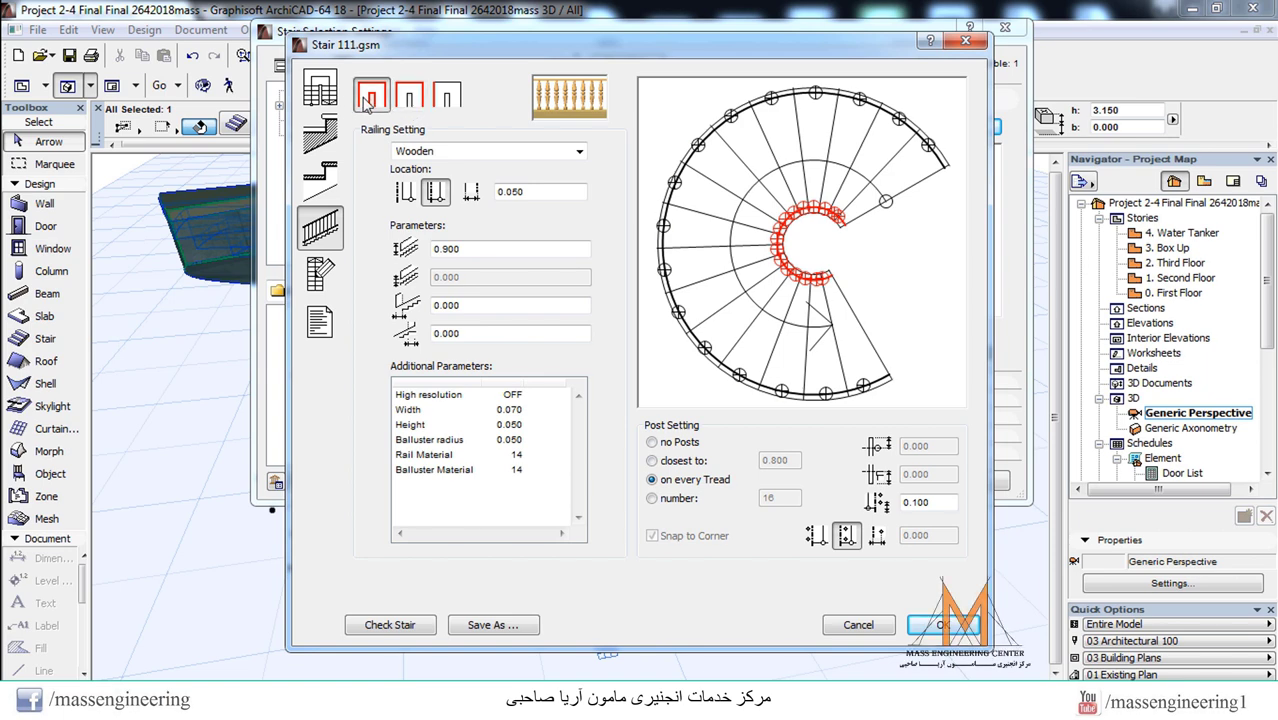
{"action": "left_click", "coordinate": [447, 96]}
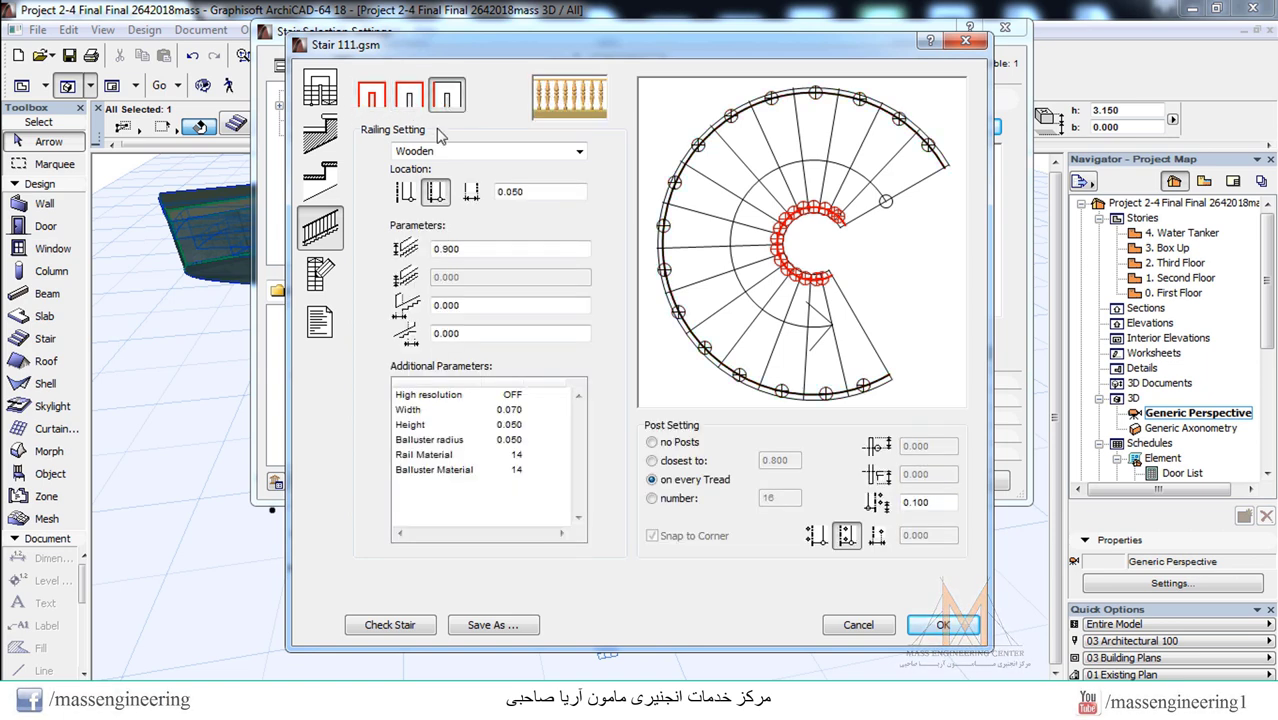
{"action": "left_click", "coordinate": [404, 191]}
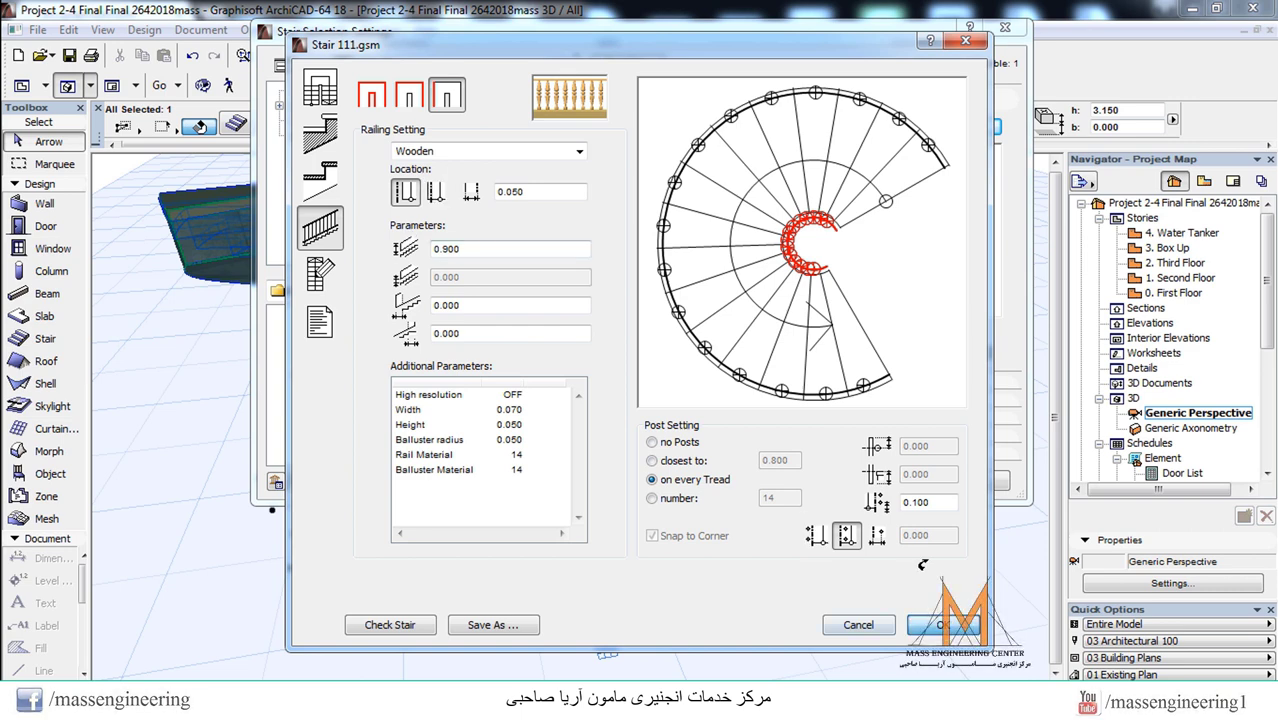
{"action": "left_click", "coordinate": [943, 625]}
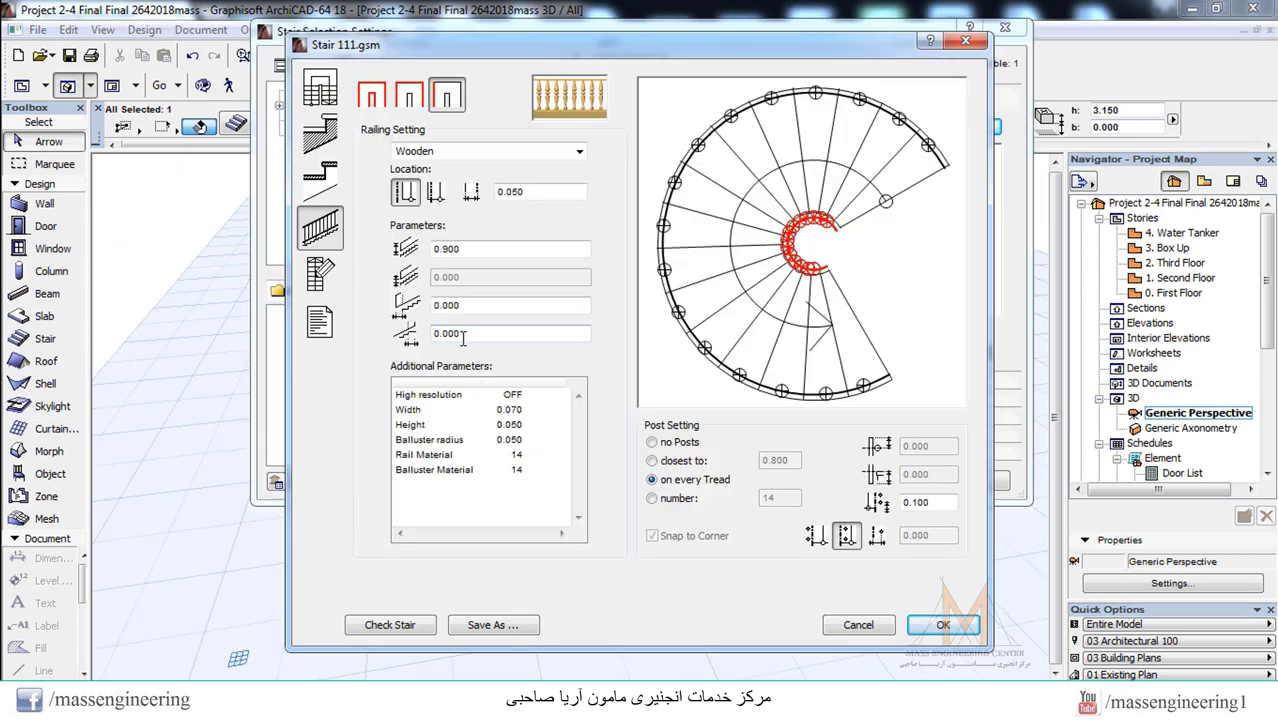
- Try the Post with Balusters type for the stair's inner railing and return it to Wooden
{"action": "double_click", "coordinate": [446, 249]}
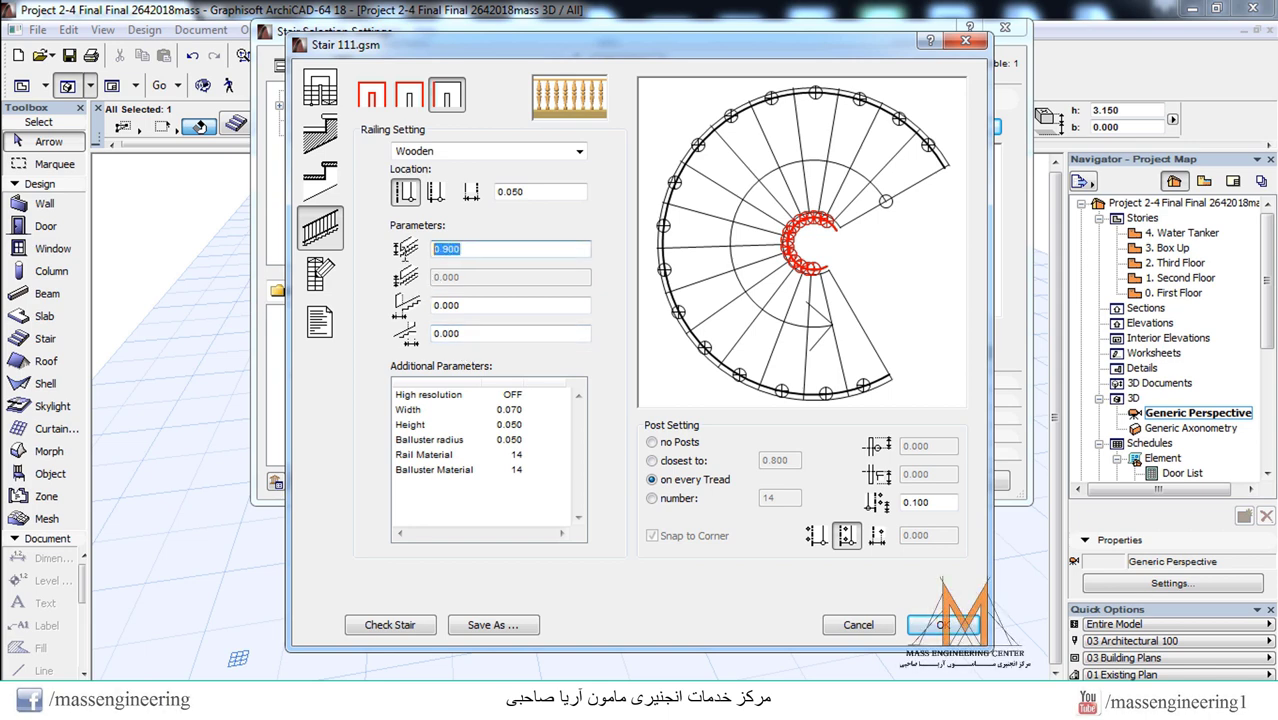
{"action": "left_click", "coordinate": [450, 156]}
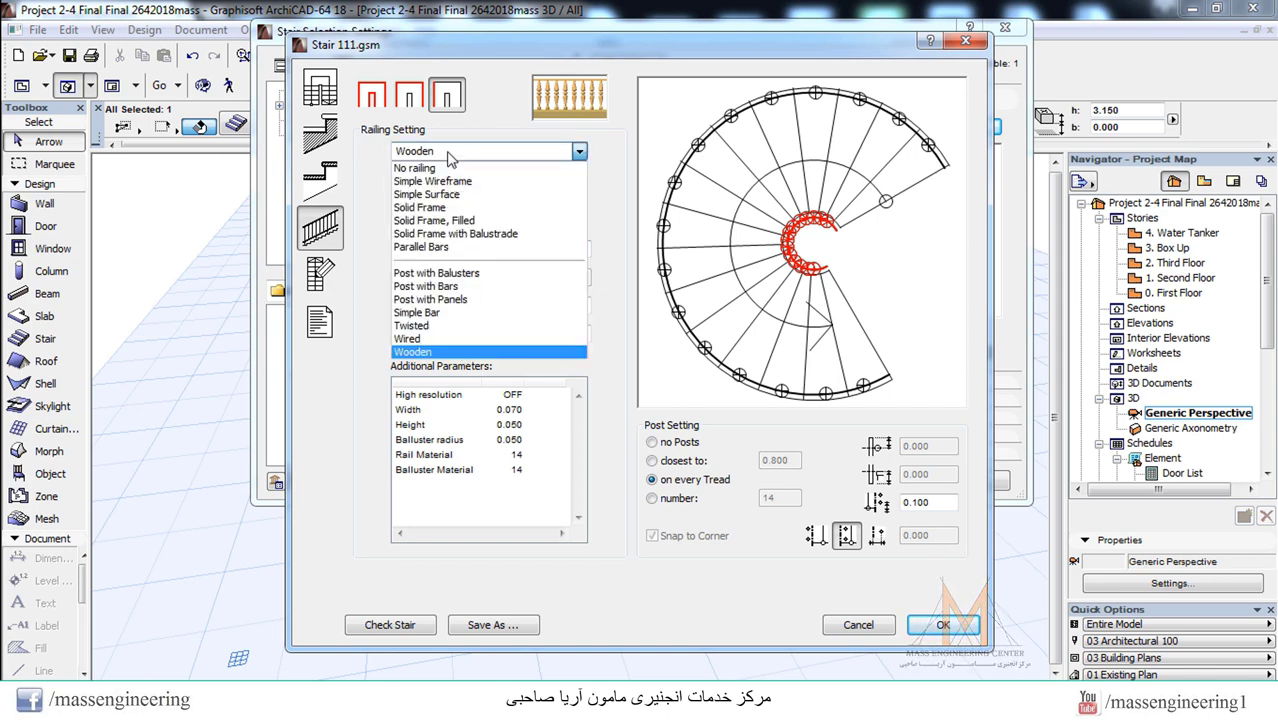
{"action": "left_click", "coordinate": [440, 272]}
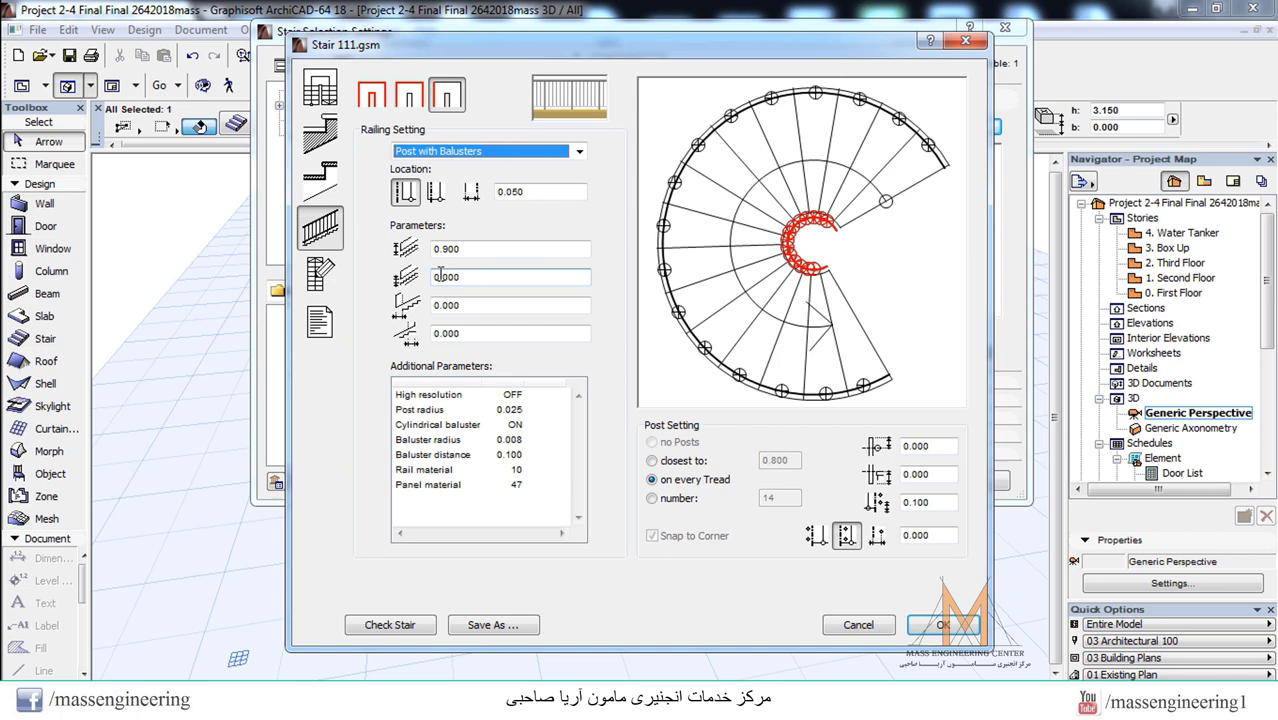
{"action": "left_click", "coordinate": [438, 152]}
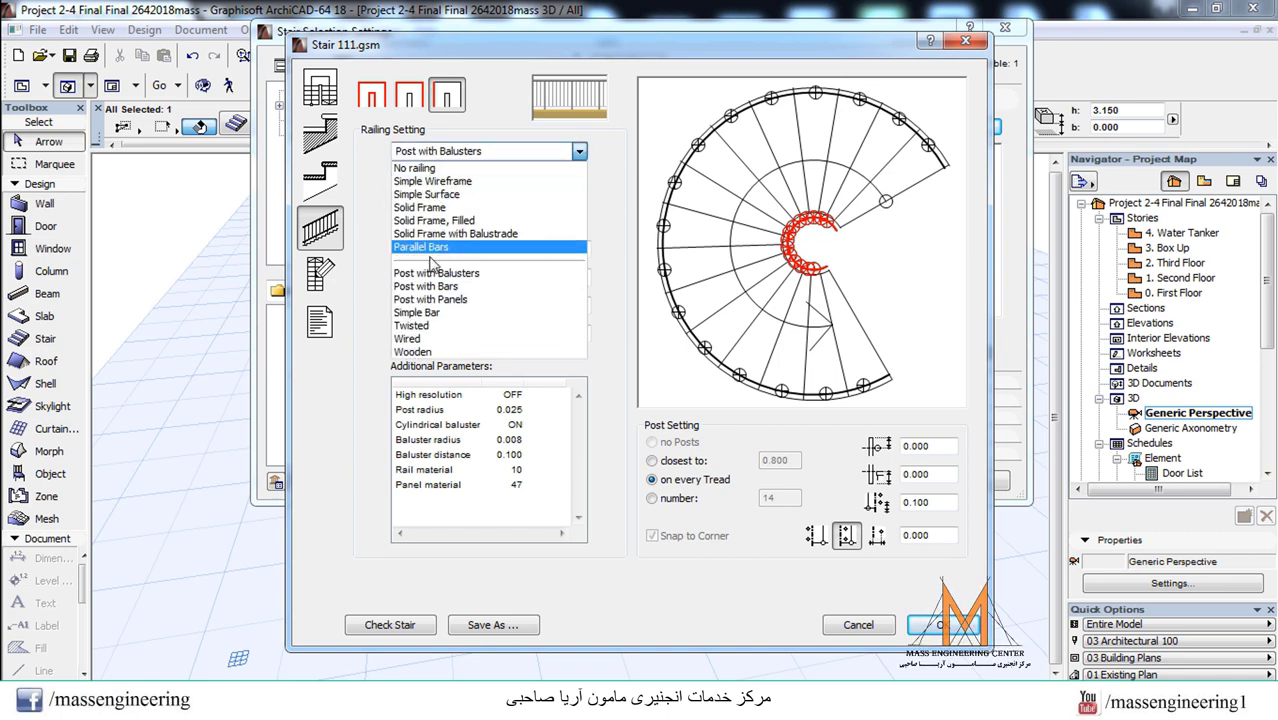
{"action": "left_click", "coordinate": [424, 353]}
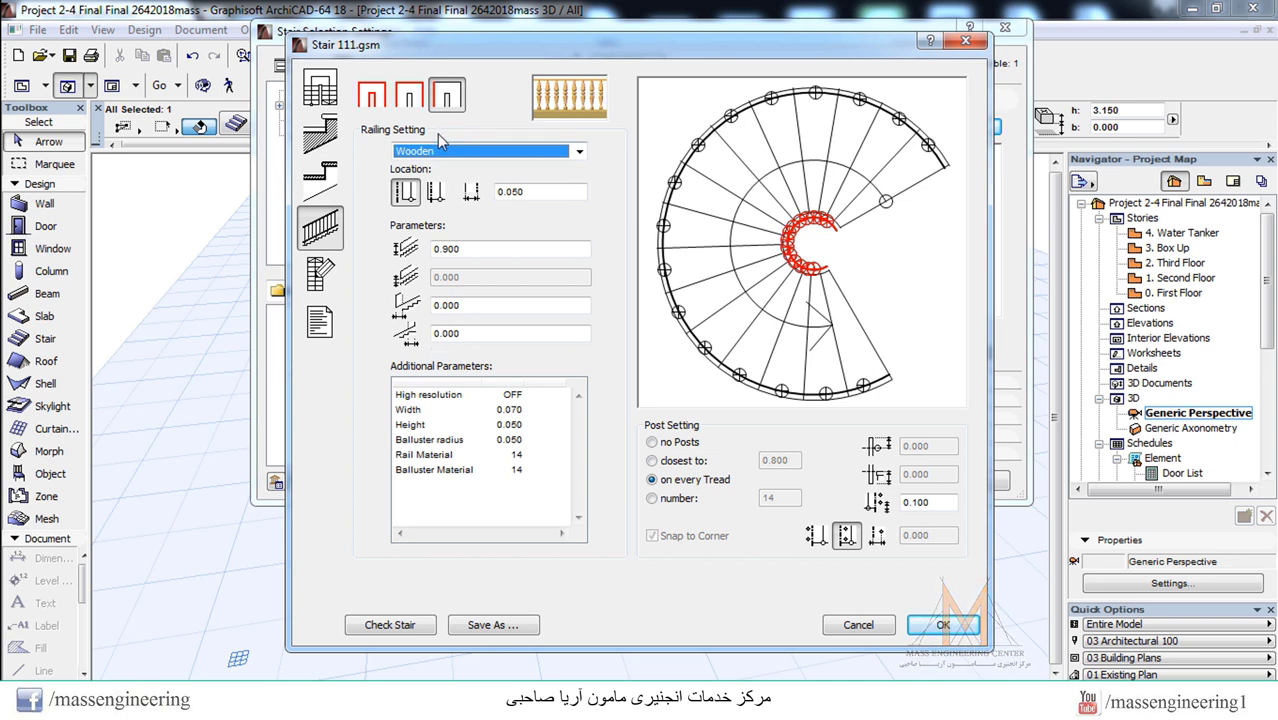
- Examine the wooden railing's additional width, height and baluster parameters, and the stair's 2D symbol and listing settings
{"action": "left_click", "coordinate": [411, 100]}
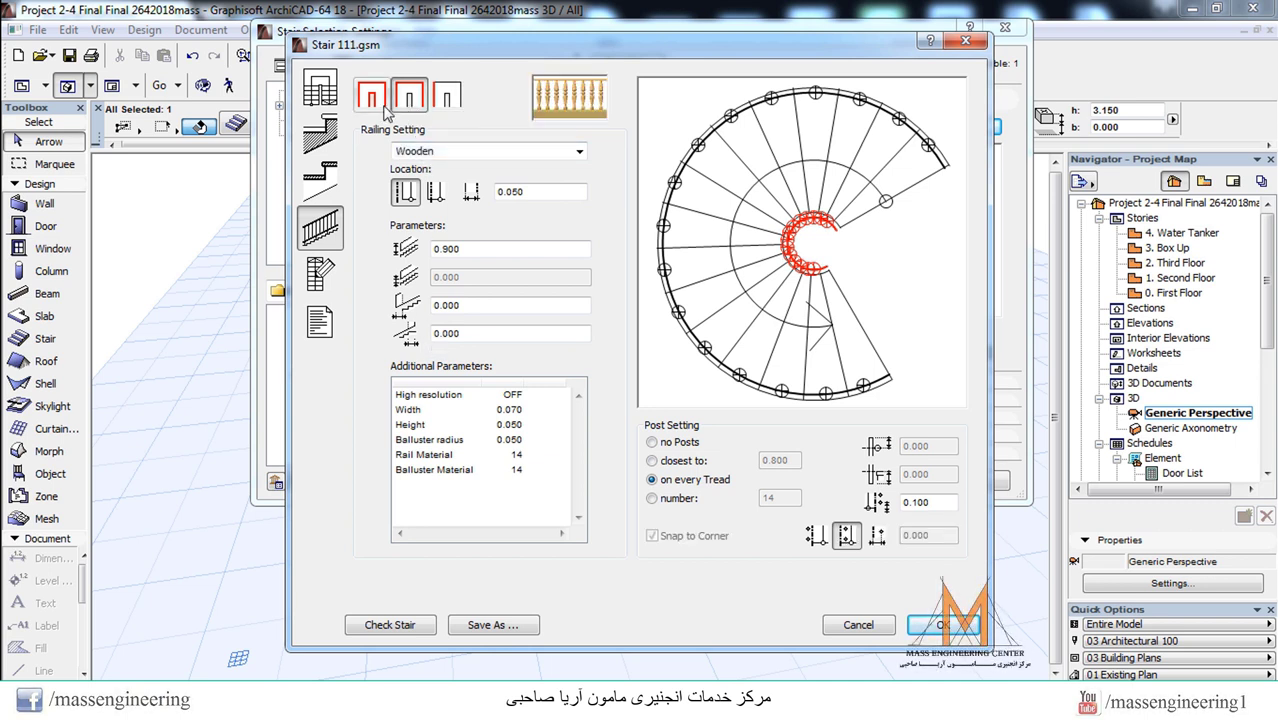
{"action": "left_click", "coordinate": [430, 398]}
{"action": "left_click", "coordinate": [511, 442]}
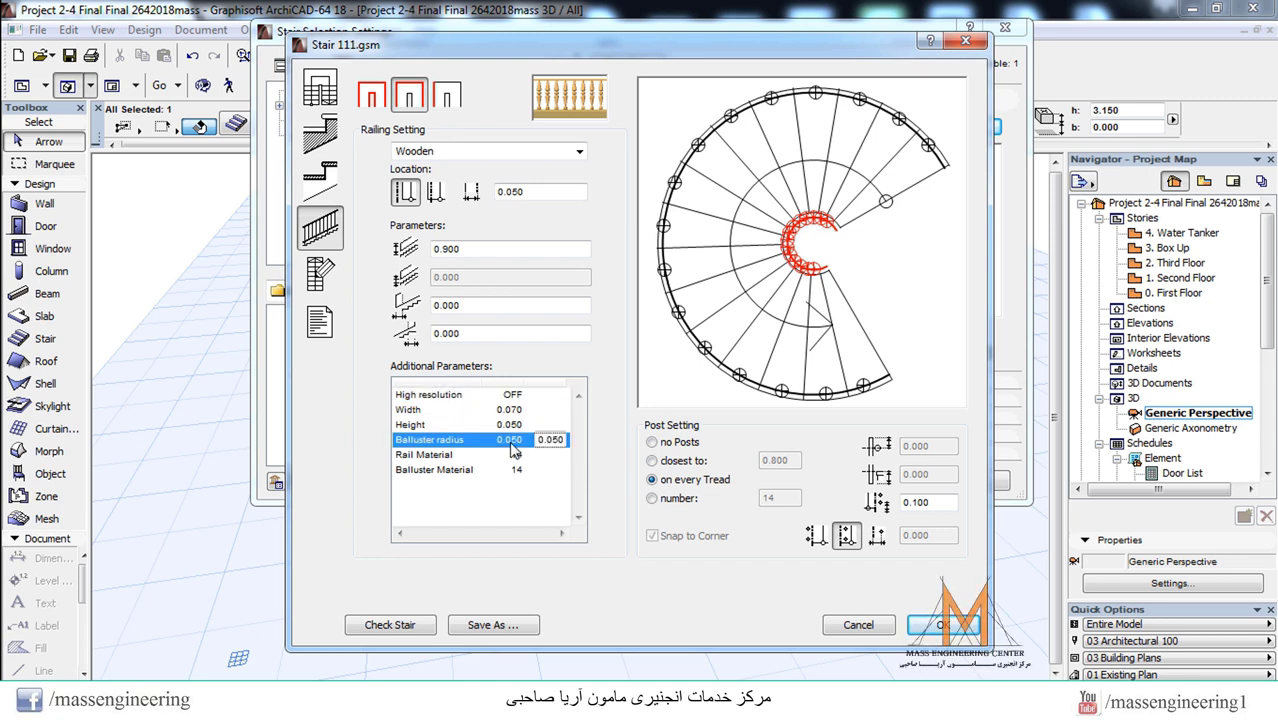
{"action": "left_click", "coordinate": [509, 427]}
{"action": "left_click", "coordinate": [508, 412]}
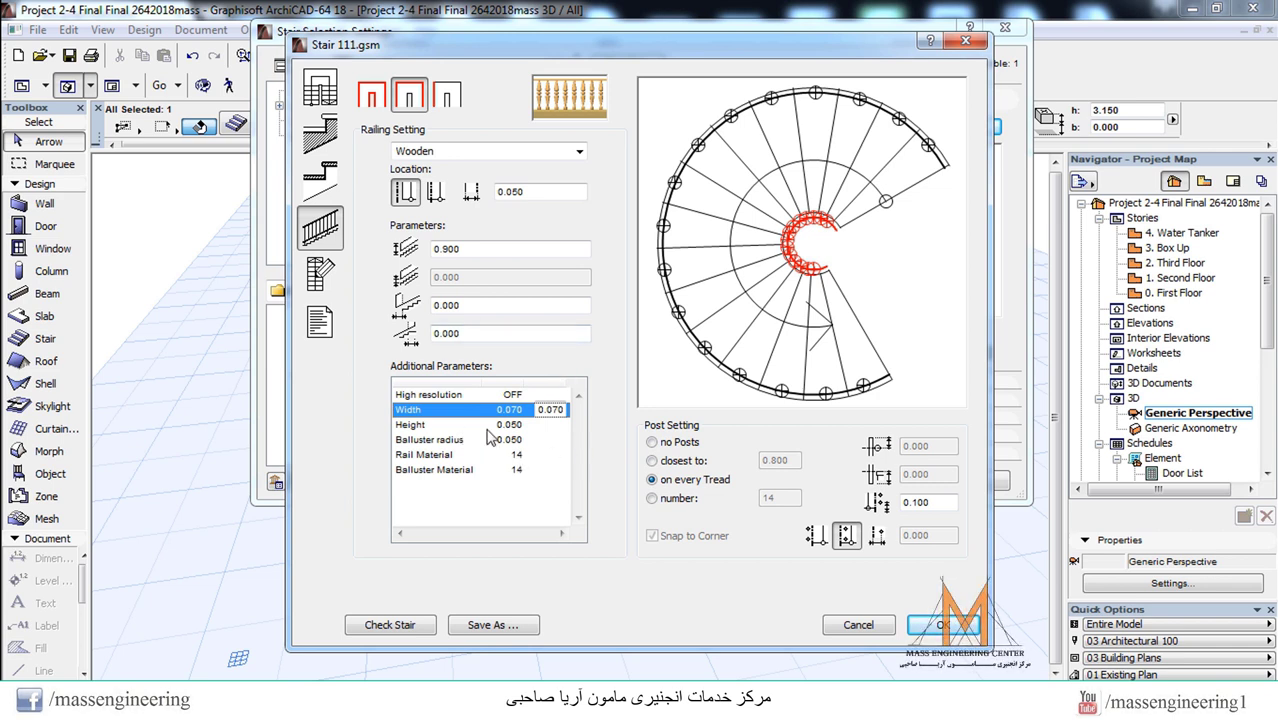
{"action": "left_click", "coordinate": [321, 273]}
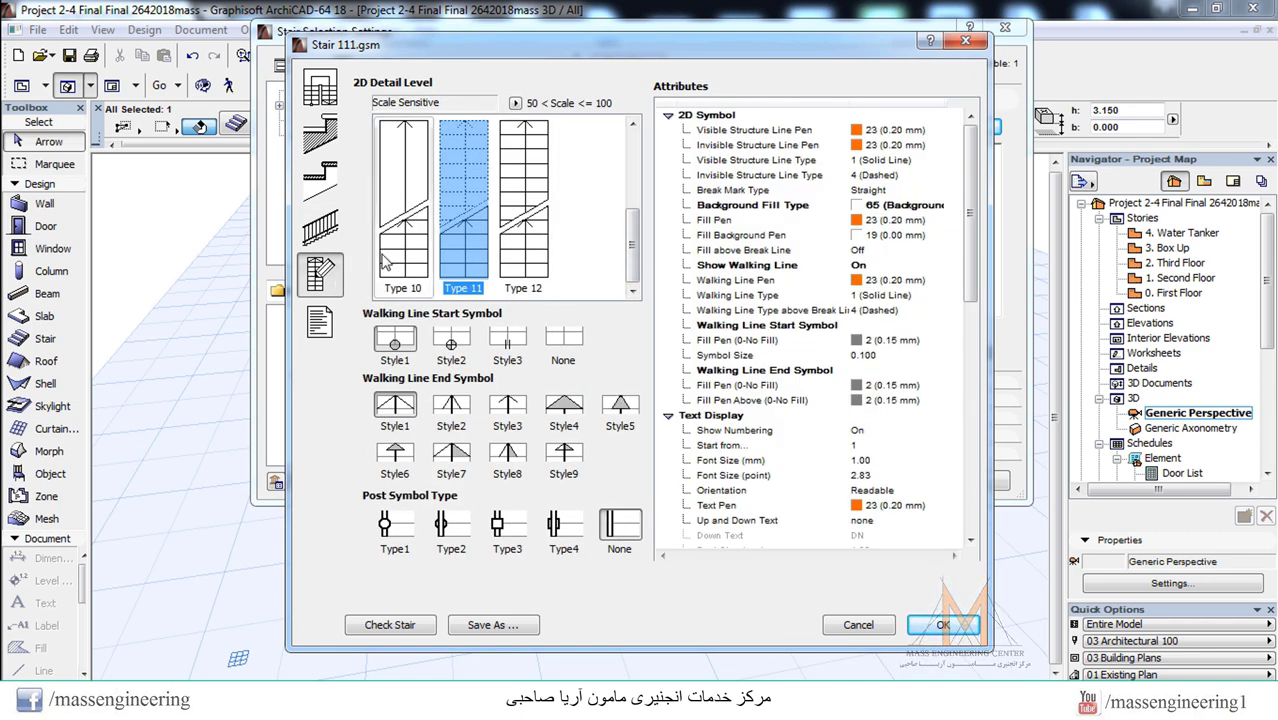
{"action": "left_click", "coordinate": [320, 320]}
- Set the tread's top surface to Wood - Oak Light, its front to Wood - Walnut Horizontal and its remaining surface to Wood - Walnut Vertical
{"action": "left_click", "coordinate": [322, 198]}
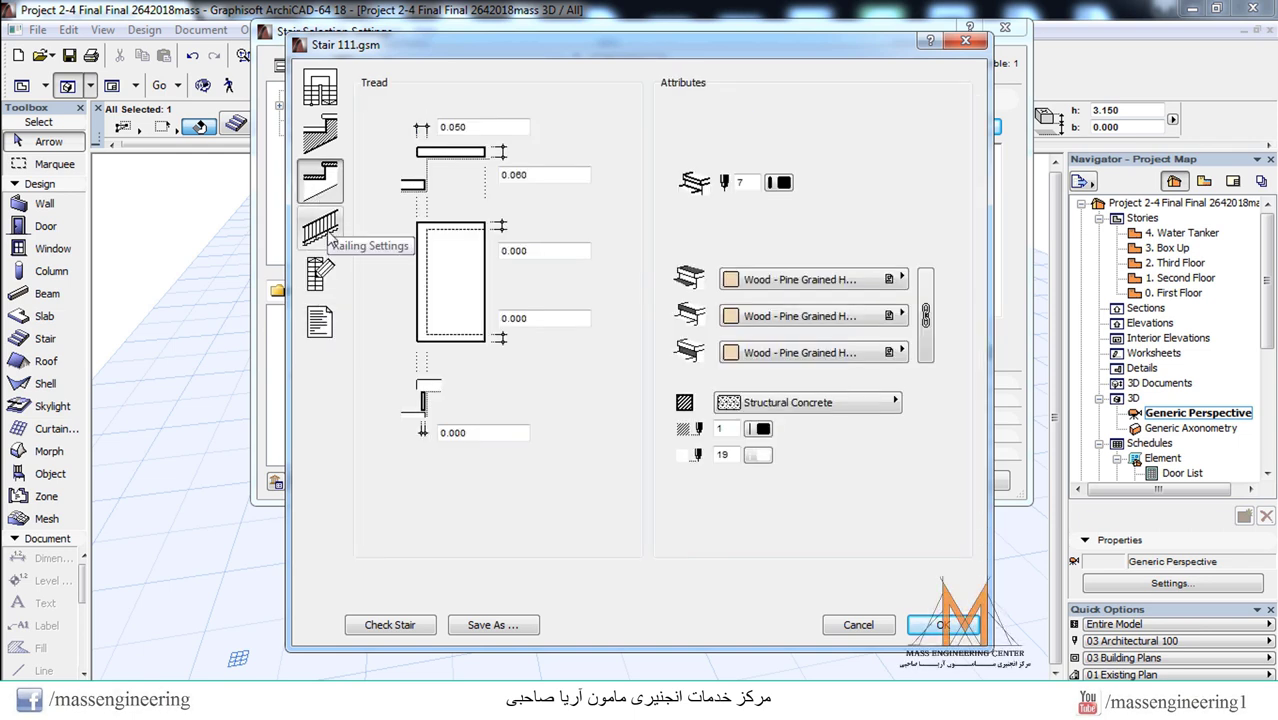
{"action": "left_click", "coordinate": [800, 279]}
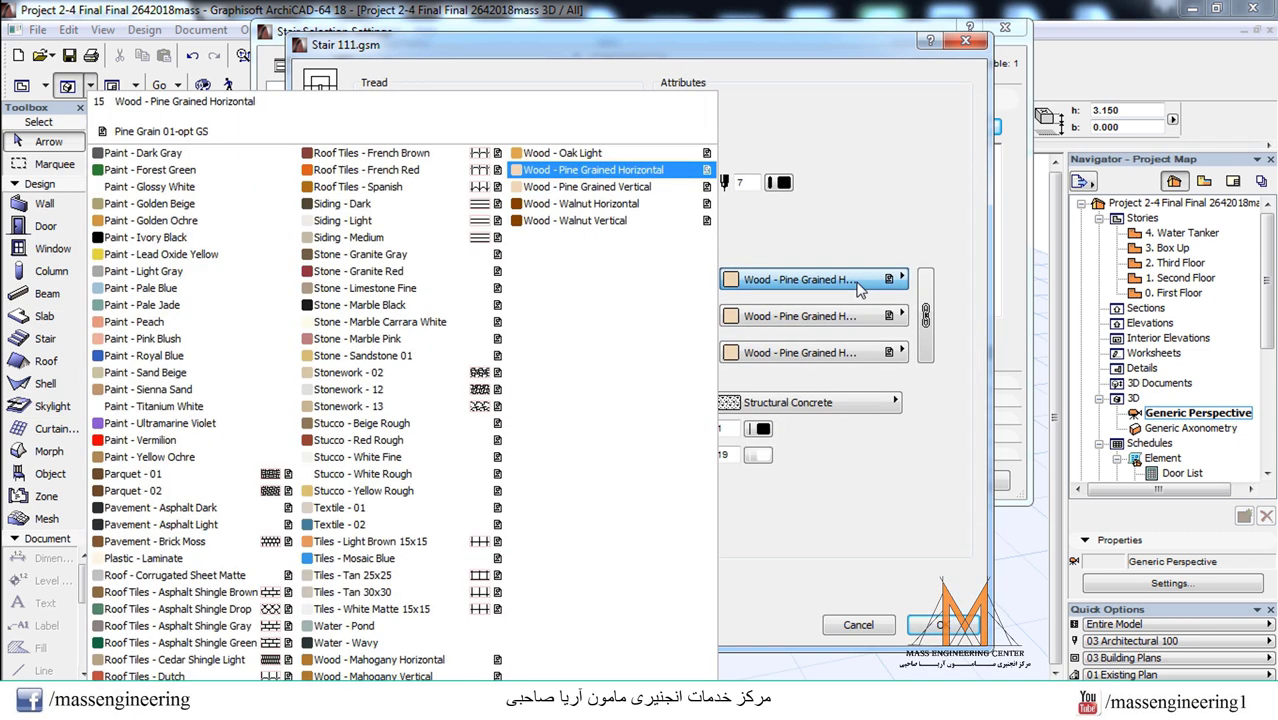
{"action": "left_click", "coordinate": [562, 153]}
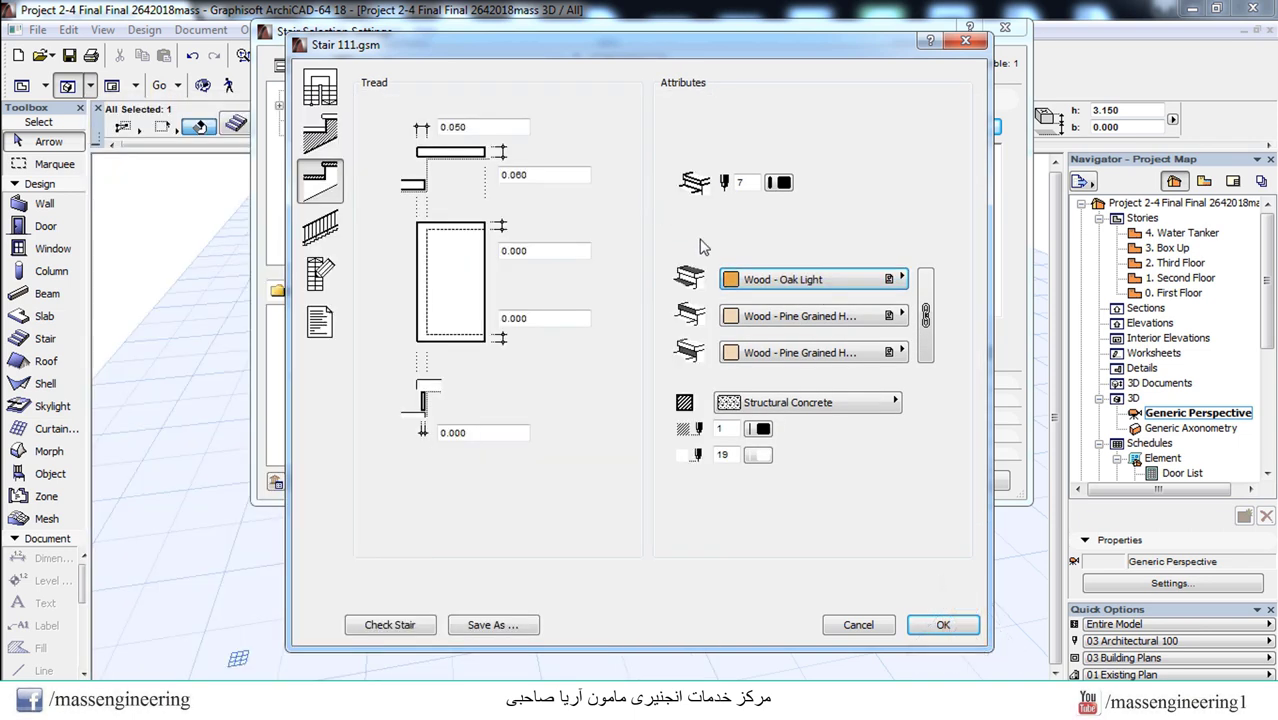
{"action": "left_click", "coordinate": [776, 318]}
{"action": "left_click", "coordinate": [549, 205]}
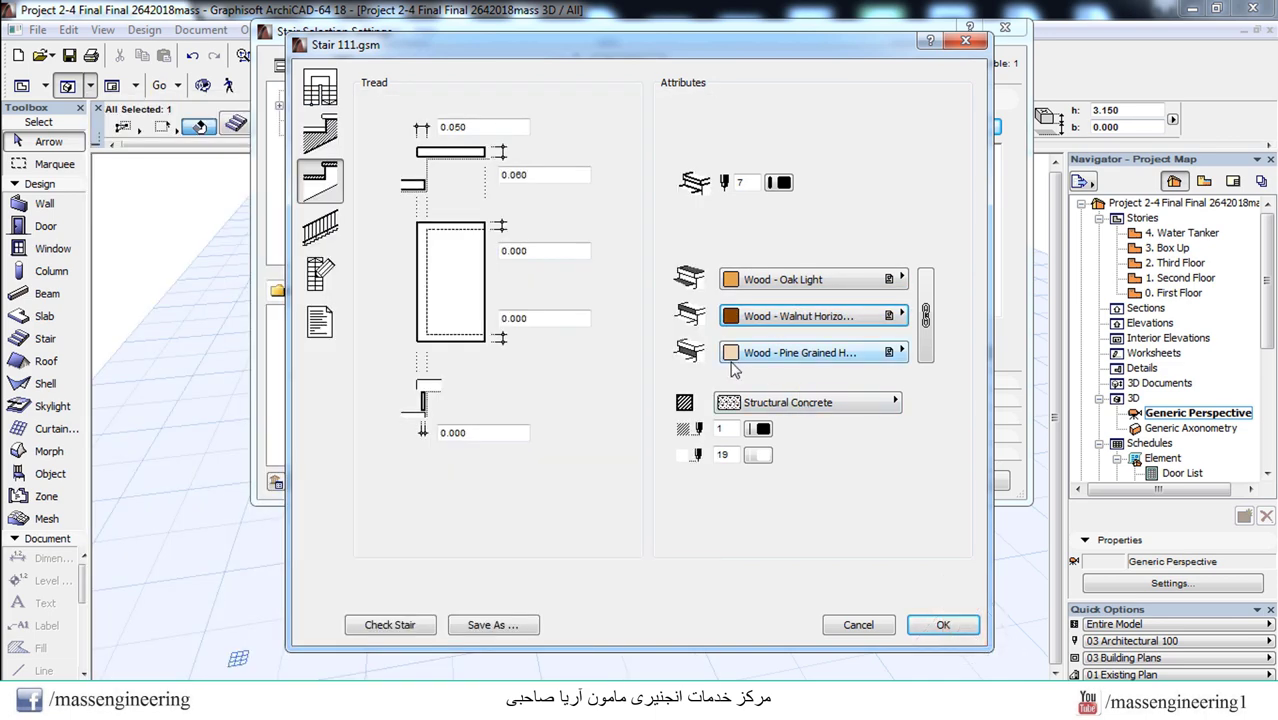
{"action": "left_click", "coordinate": [748, 354]}
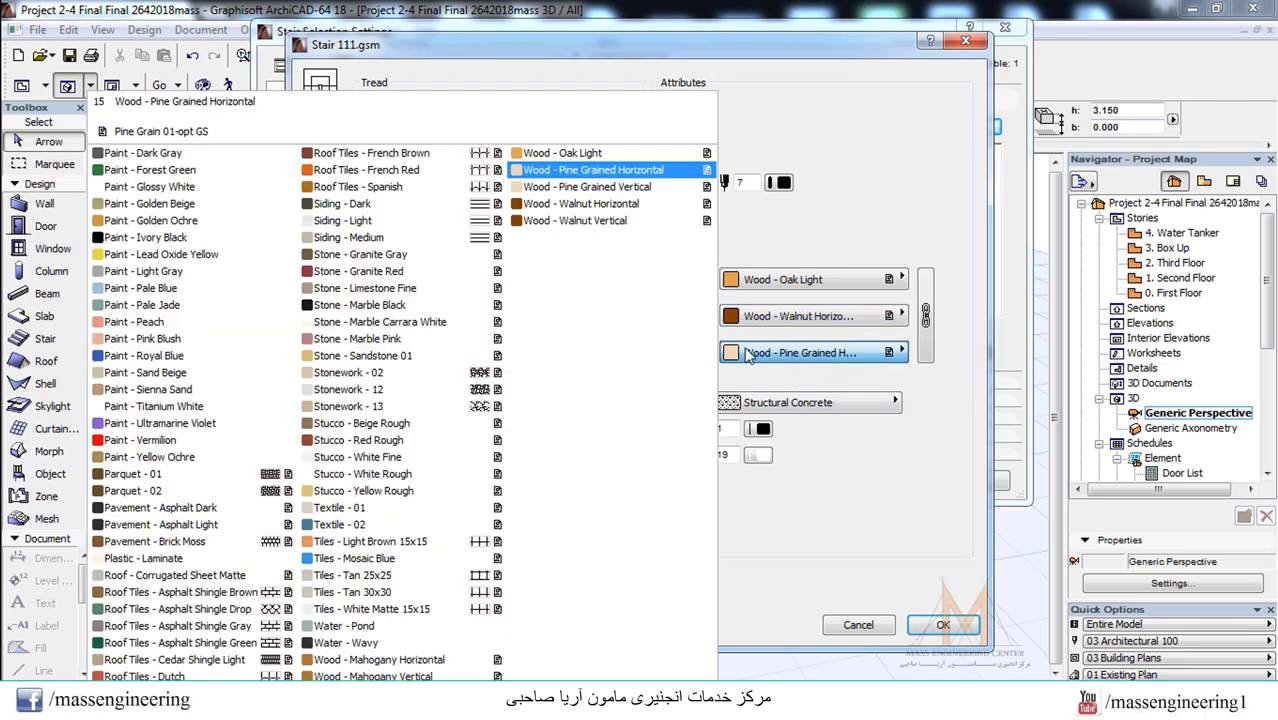
{"action": "left_click", "coordinate": [575, 221]}
- Set the tread's top surface to Wood - Walnut Horizontal and apply the settings to the placed stair
{"action": "left_click", "coordinate": [818, 284]}
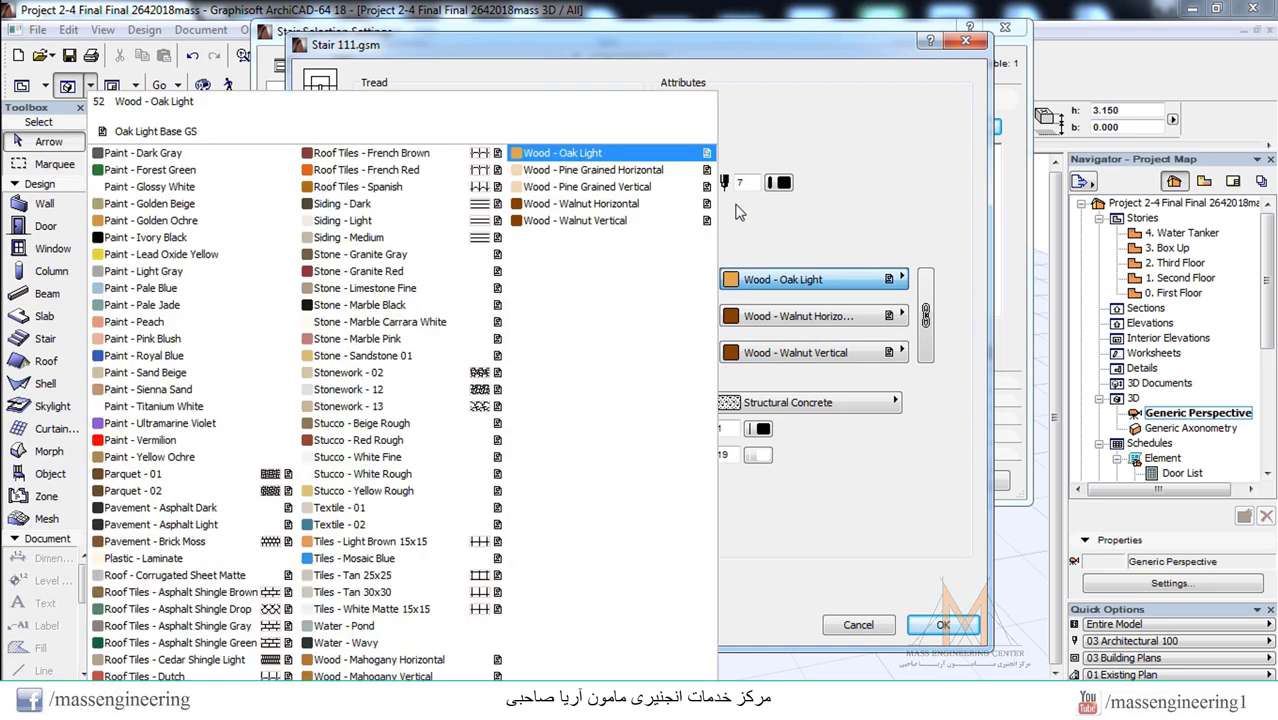
{"action": "left_click", "coordinate": [619, 209]}
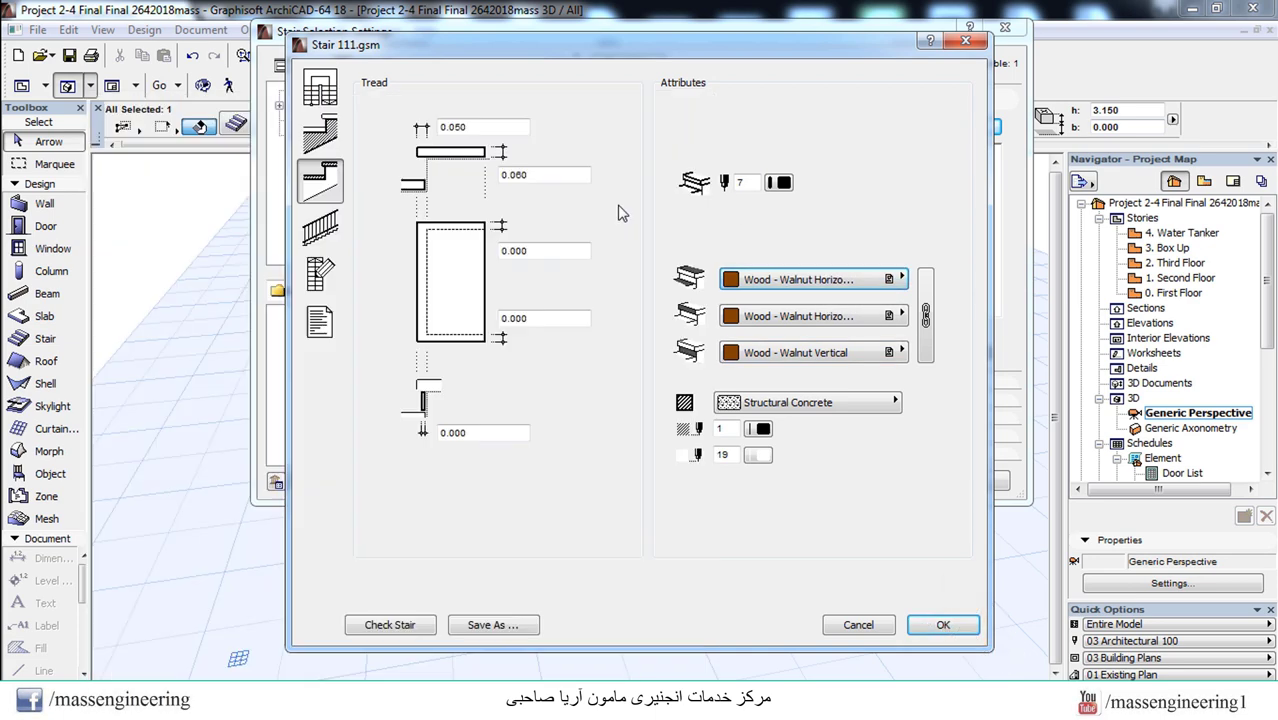
{"action": "left_click", "coordinate": [947, 625]}
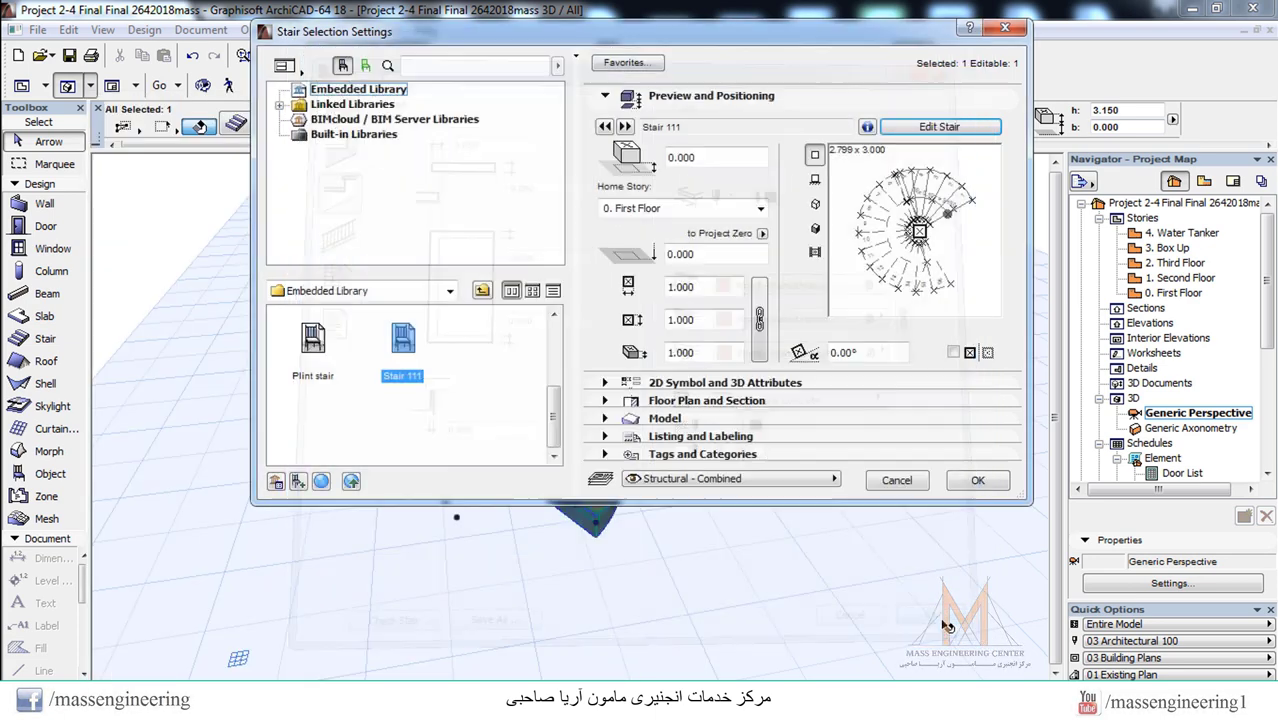
{"action": "left_click", "coordinate": [960, 484]}
- Reopen the stair's structure settings, set the linked structure surfaces to Wood - Pine Grained Vertical, and apply them to the placed stair
{"action": "double_click", "coordinate": [678, 348]}
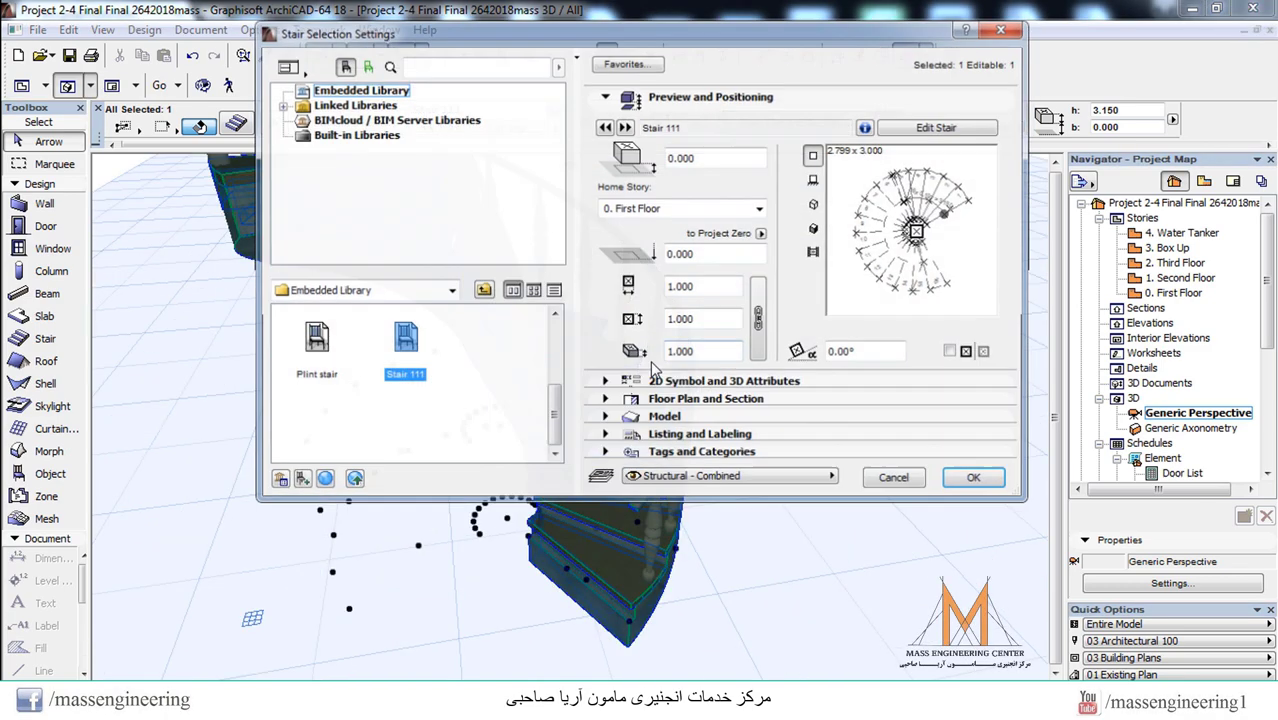
{"action": "left_click", "coordinate": [940, 127]}
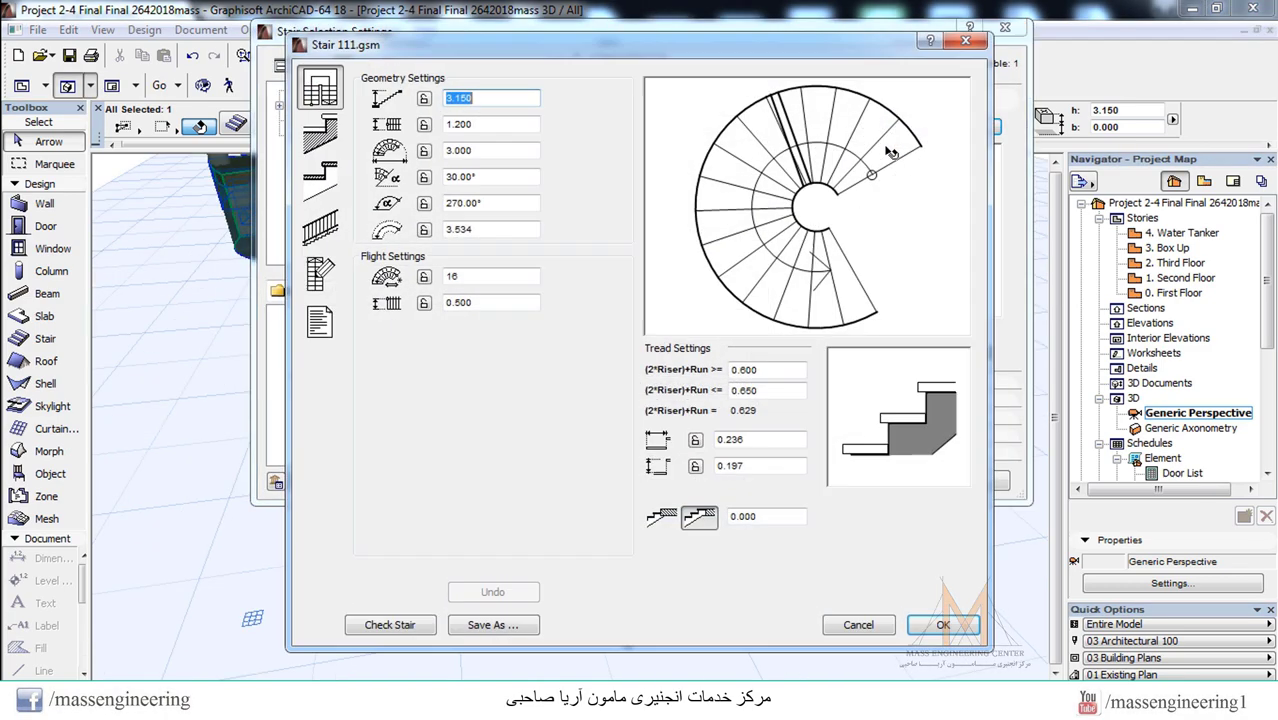
{"action": "left_click", "coordinate": [320, 180]}
{"action": "left_click", "coordinate": [321, 228]}
{"action": "left_click", "coordinate": [320, 130]}
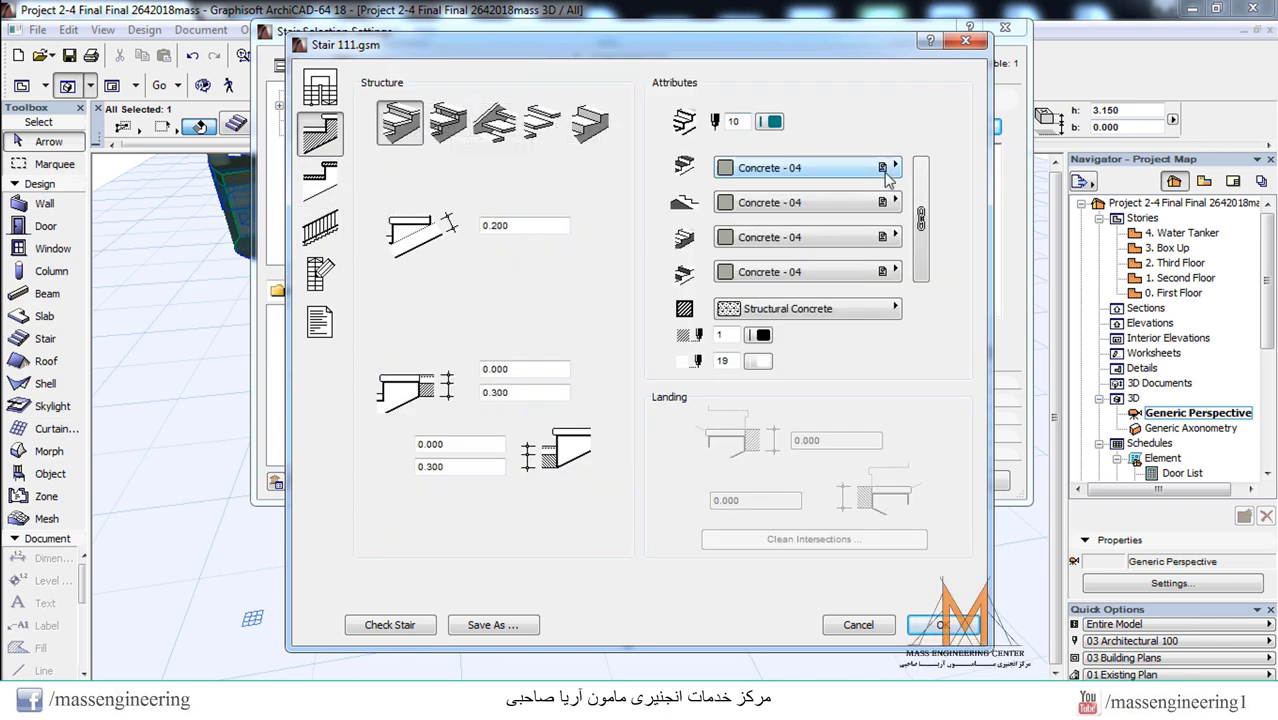
{"action": "left_click", "coordinate": [845, 167]}
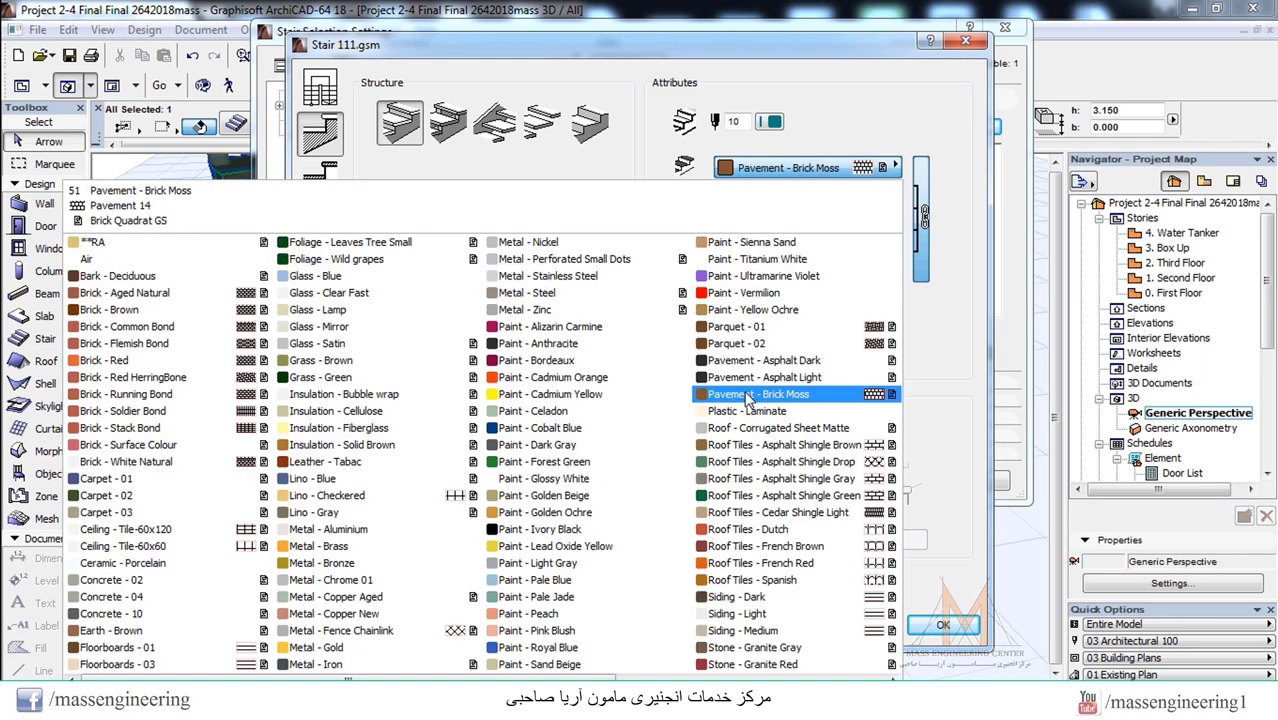
{"action": "scroll", "coordinate": [740, 390], "scroll_direction": "down", "scroll_amount": 2}
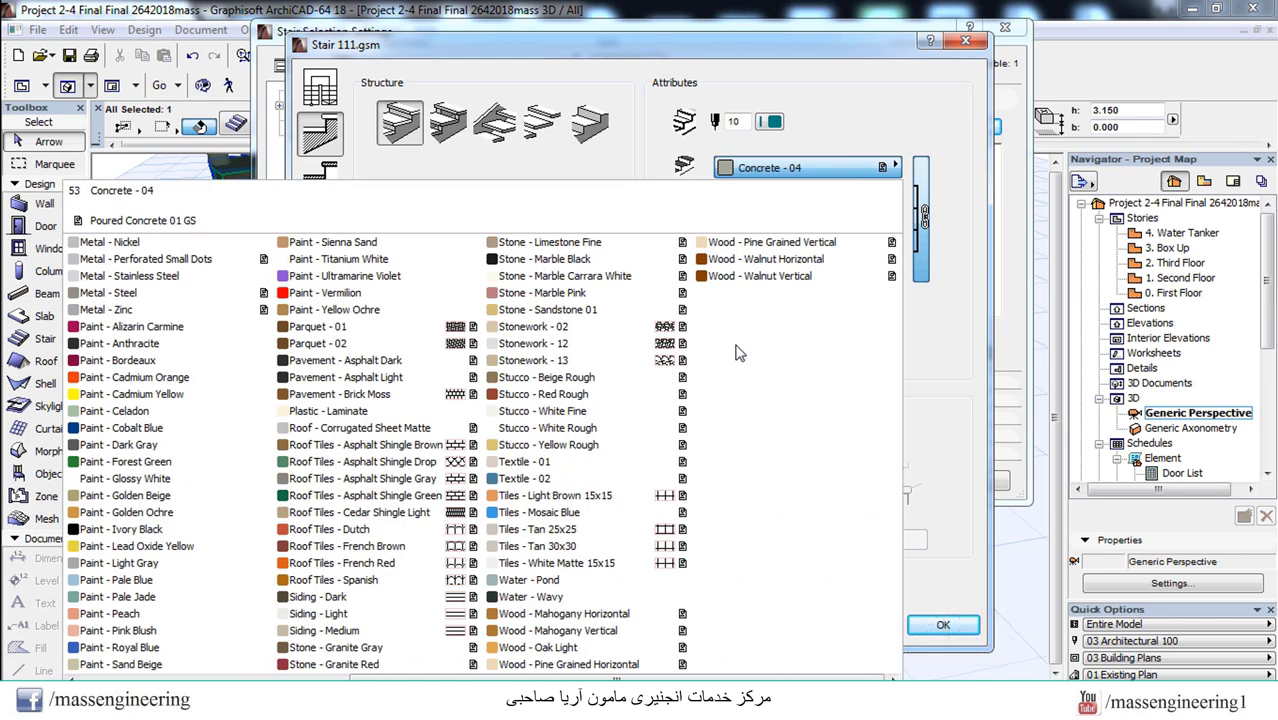
{"action": "left_click", "coordinate": [741, 250]}
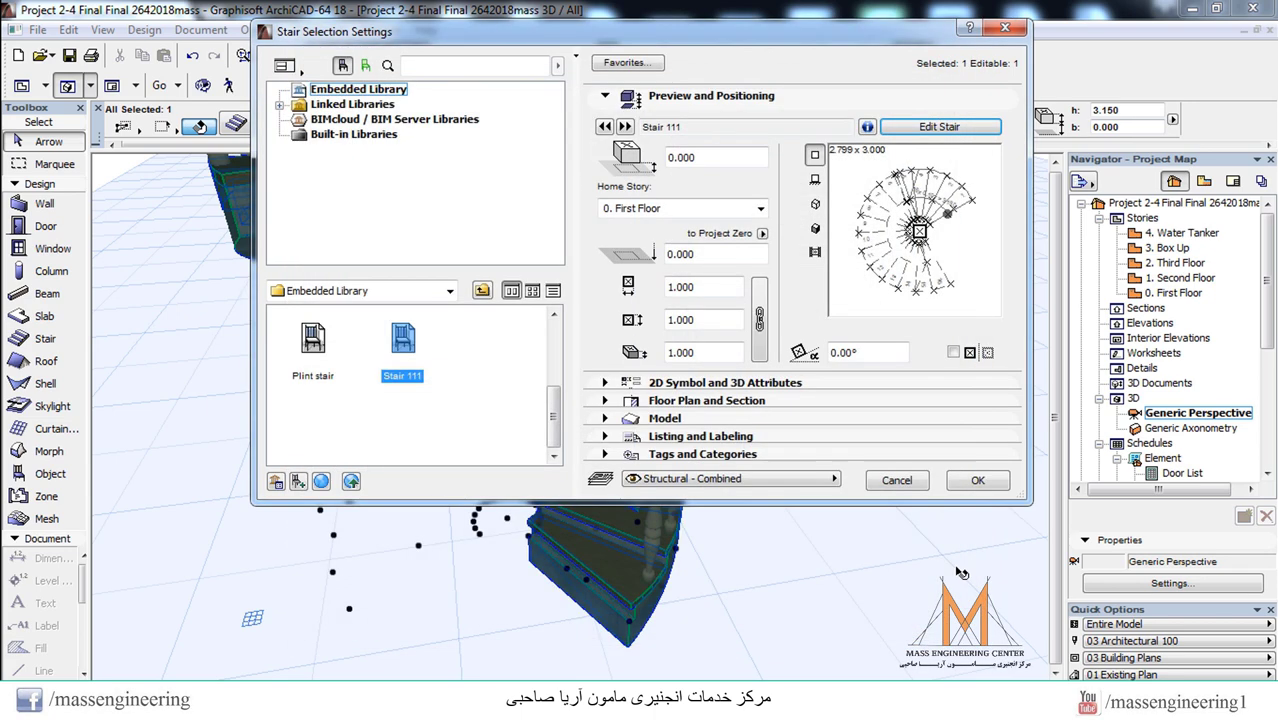
{"action": "left_click", "coordinate": [968, 484]}
- Examine the updated circular stair's treads, structure and railings in the 3D perspective
{"action": "middle_click_drag", "start_coordinate": [932, 491], "coordinate": [645, 339], "text": "shift"}
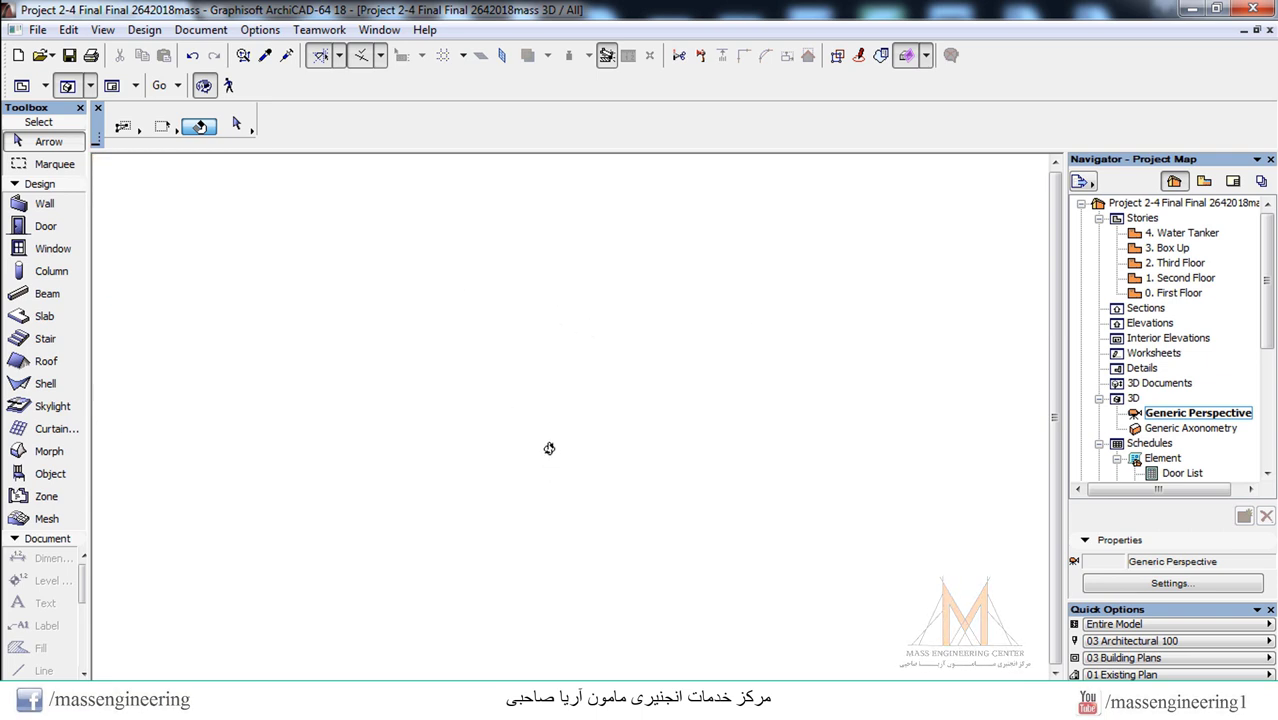
{"action": "middle_click_drag", "start_coordinate": [549, 449], "coordinate": [547, 404], "text": "shift"}
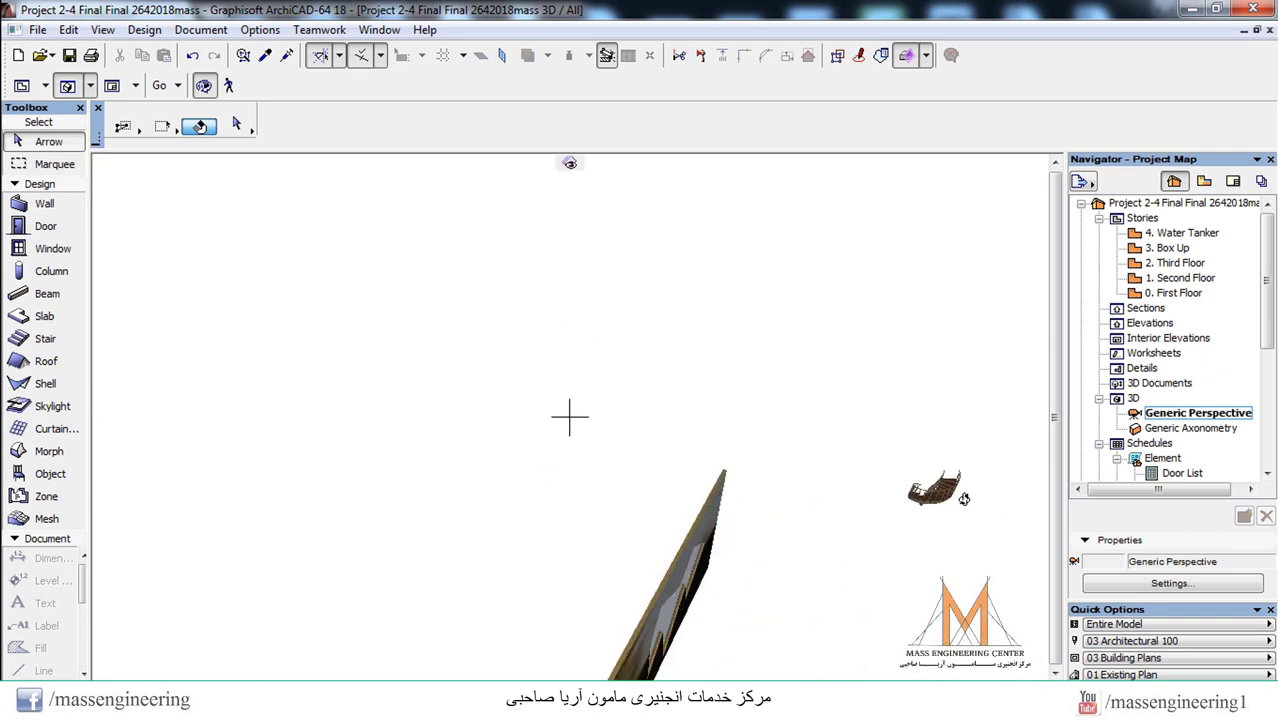
{"action": "scroll", "coordinate": [962, 490], "scroll_direction": "up", "scroll_amount": 5}
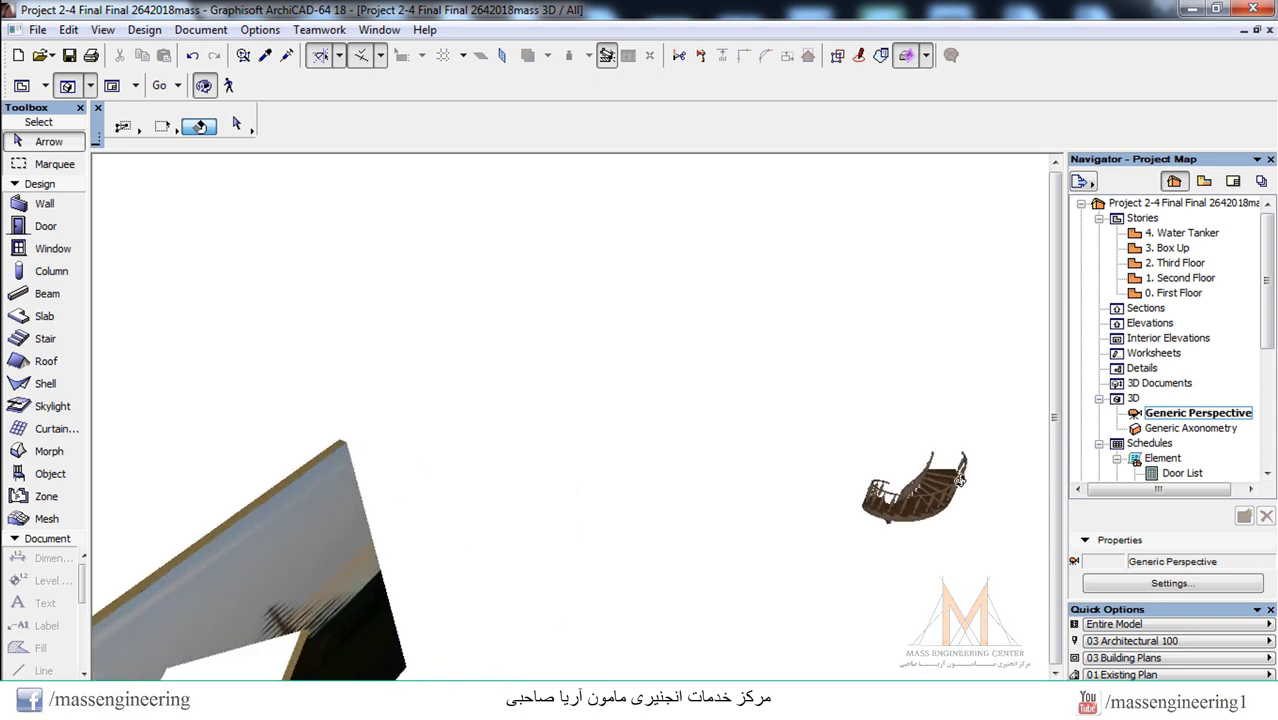
{"action": "scroll", "coordinate": [960, 480], "scroll_direction": "up", "scroll_amount": 5}
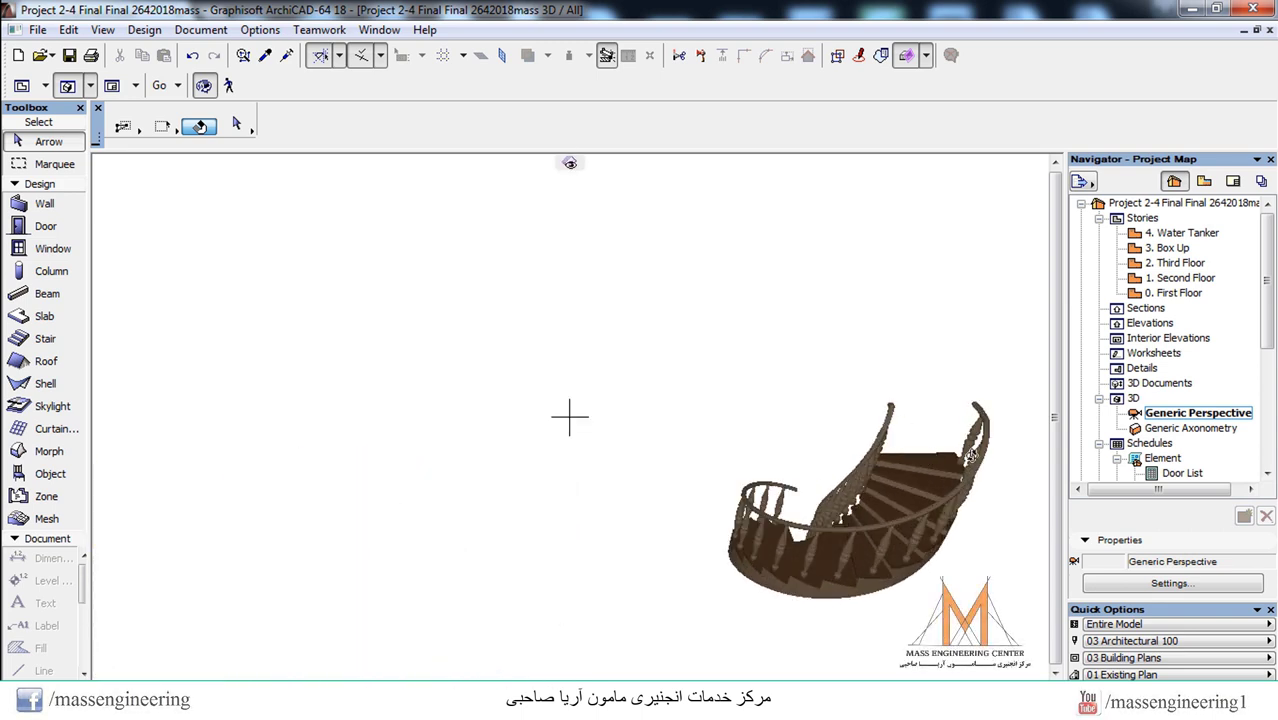
{"action": "left_click_drag", "start_coordinate": [902, 576], "coordinate": [975, 512]}
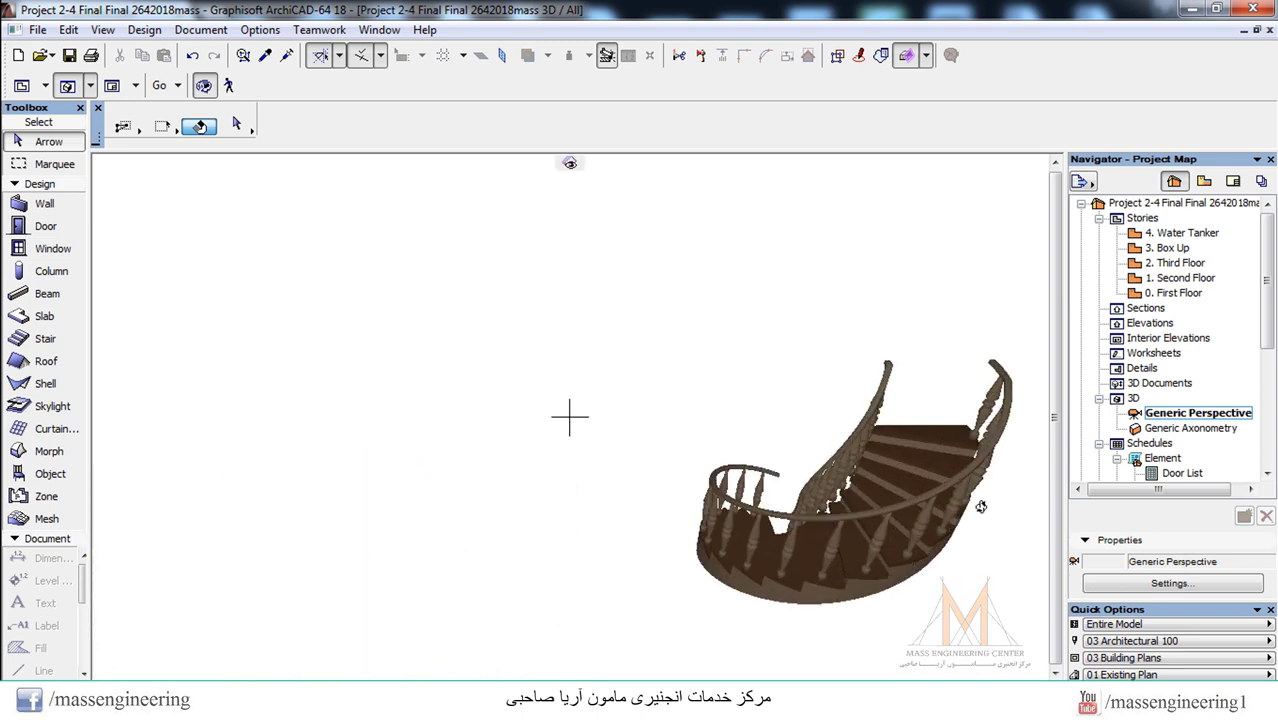
- On the First Floor plan, draw a closed C-shaped fill with slanted ends in the empty area beside the slab elements
{"action": "key", "text": "F2"}
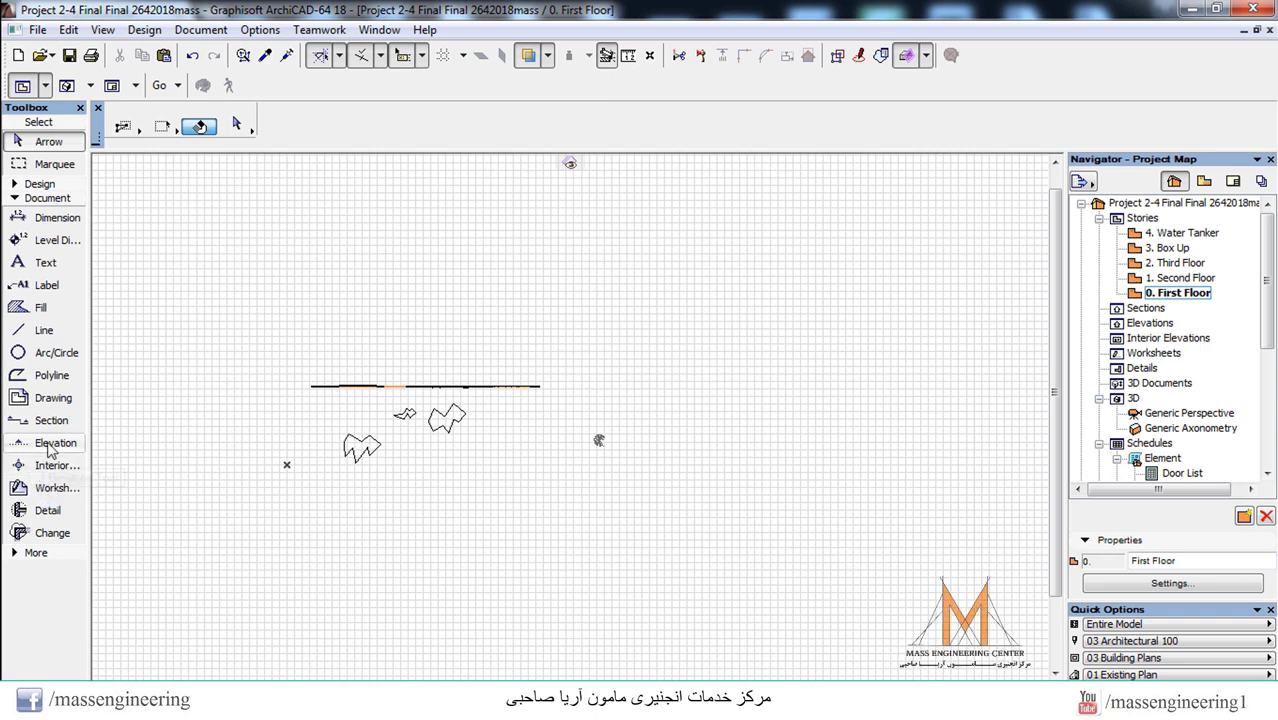
{"action": "left_click", "coordinate": [57, 307]}
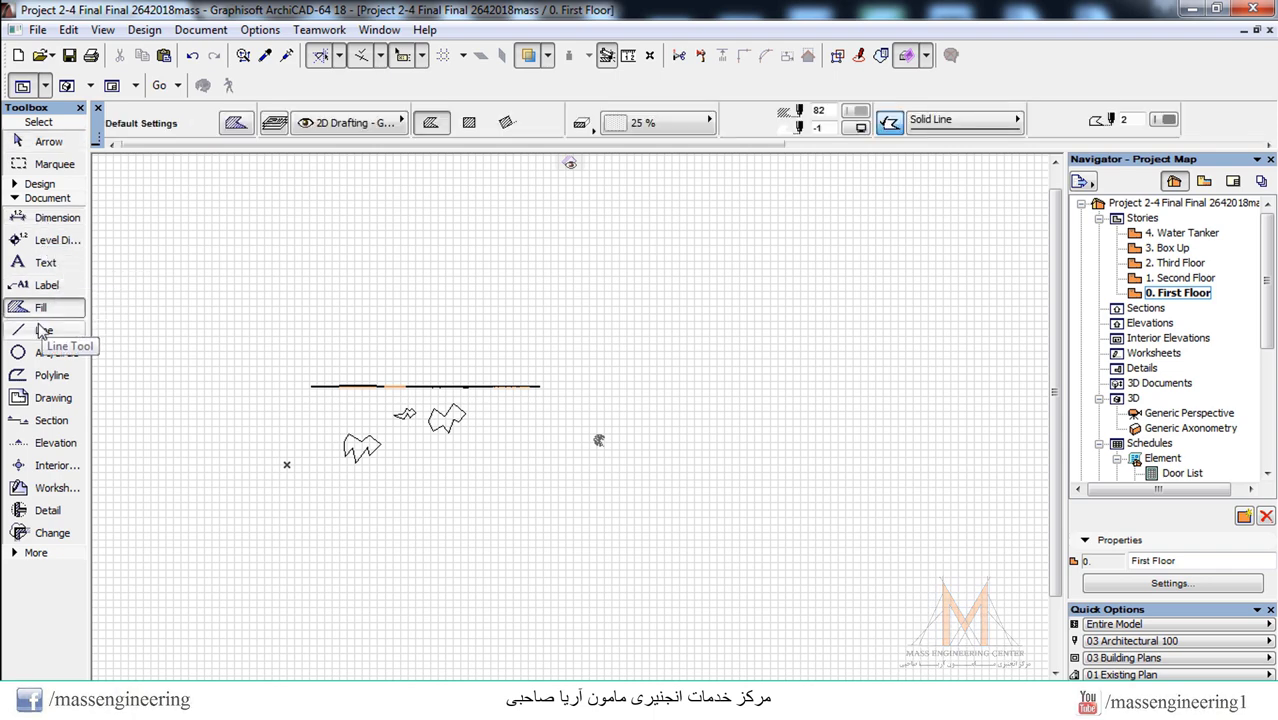
{"action": "left_click", "coordinate": [767, 489]}
{"action": "left_click", "coordinate": [921, 489]}
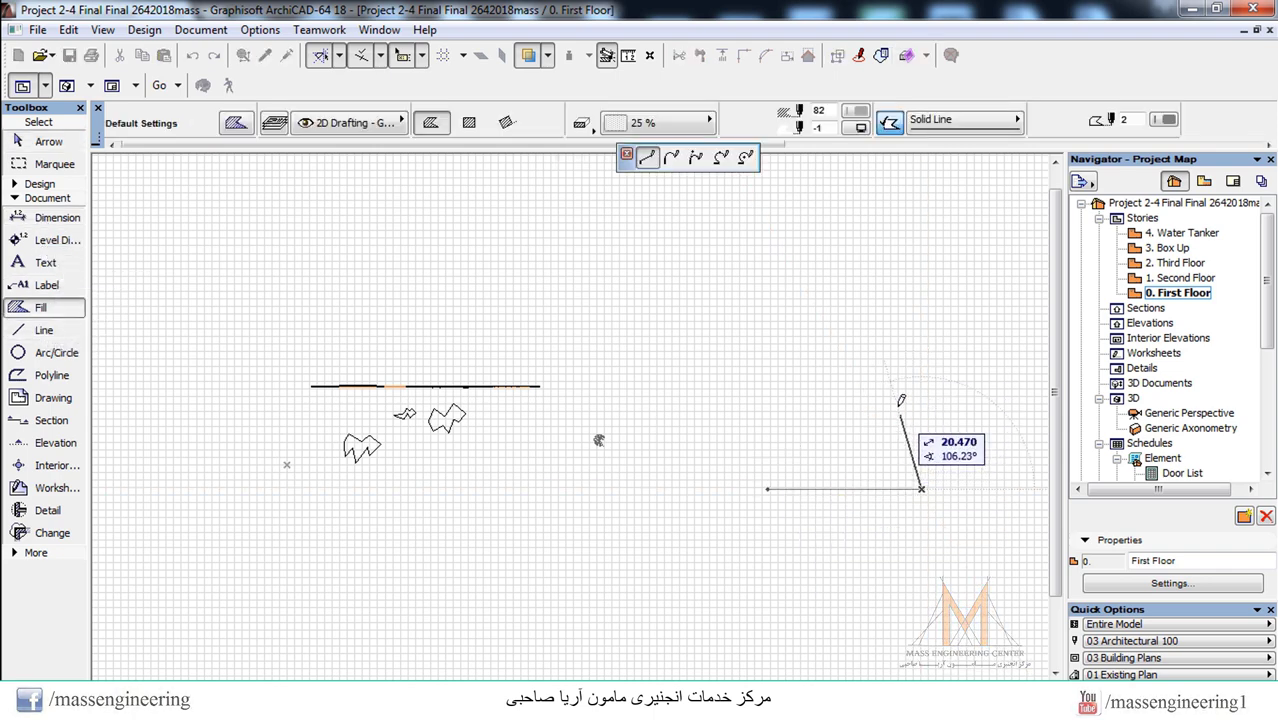
{"action": "left_click", "coordinate": [869, 350]}
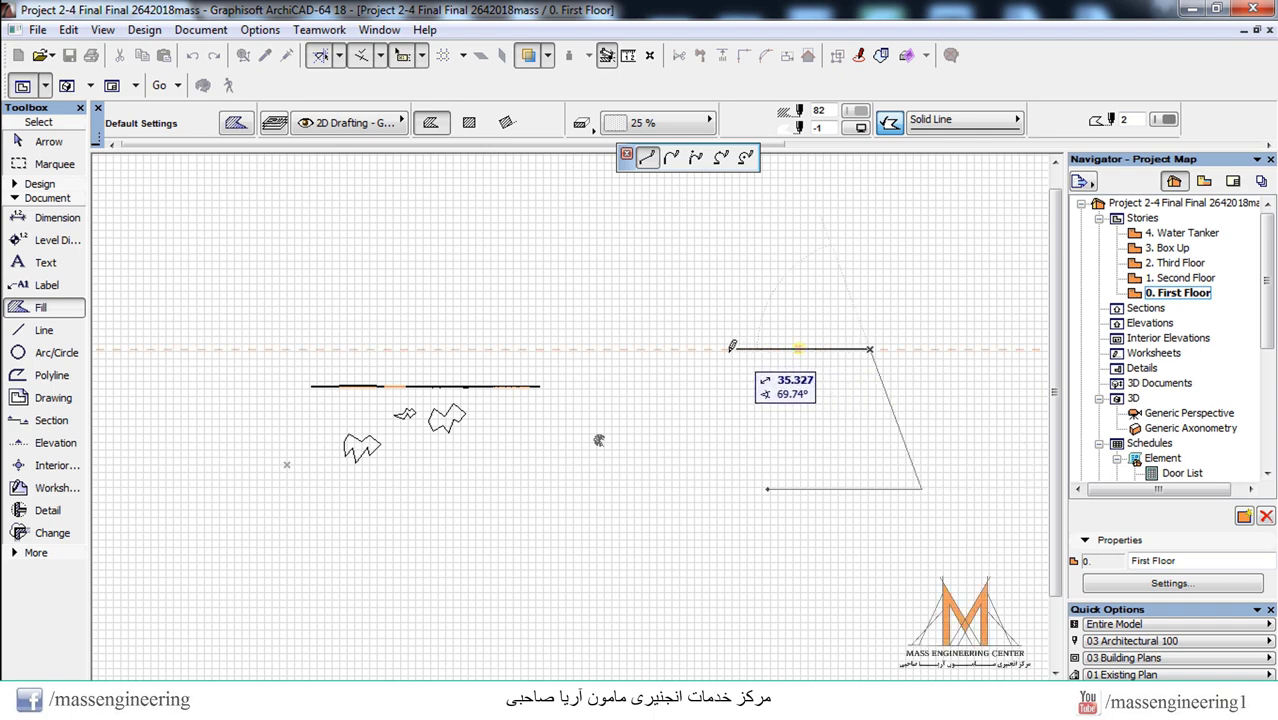
{"action": "left_click", "coordinate": [698, 350]}
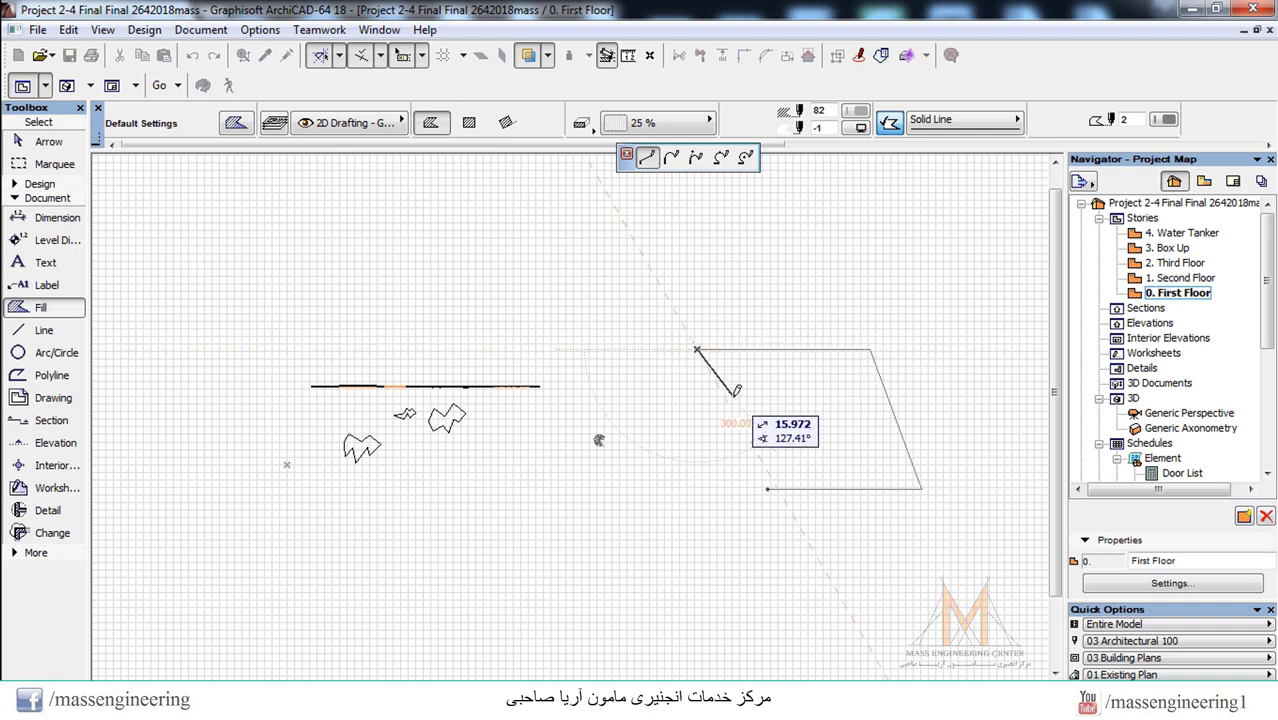
{"action": "left_click", "coordinate": [733, 397]}
{"action": "left_click", "coordinate": [853, 397]}
{"action": "left_click", "coordinate": [873, 456]}
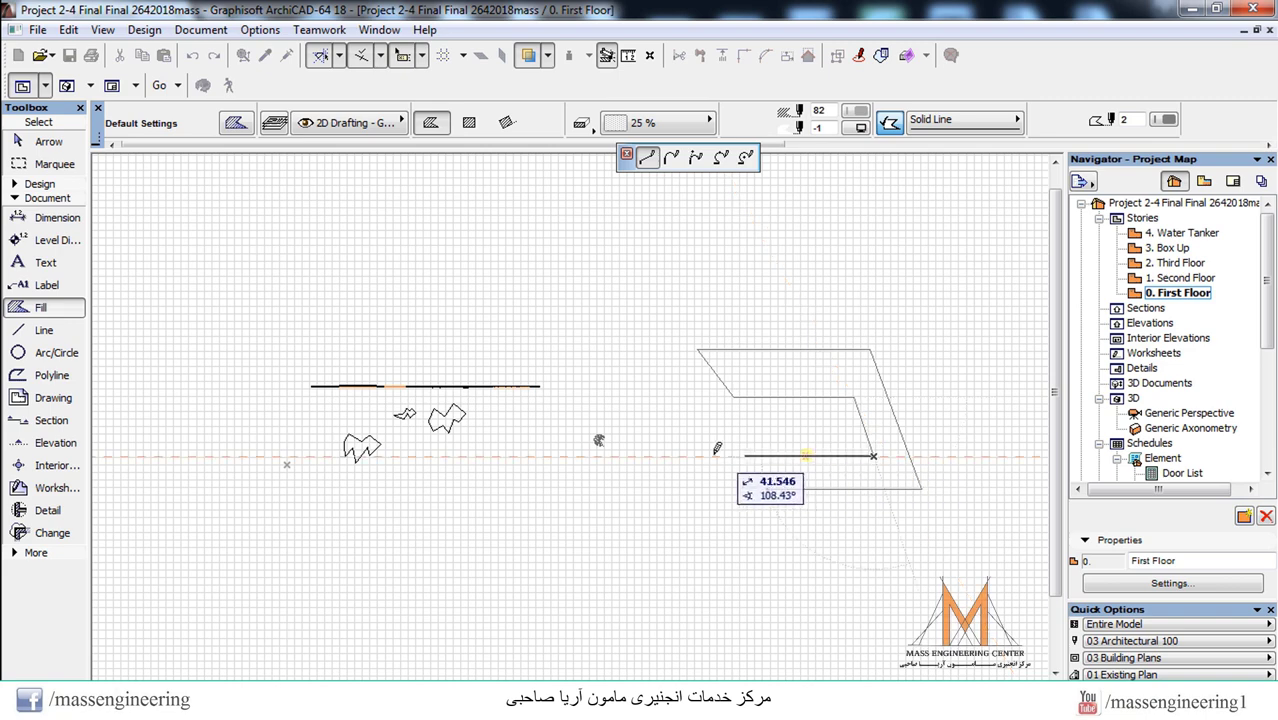
{"action": "left_click", "coordinate": [712, 458]}
{"action": "double_click", "coordinate": [770, 489]}
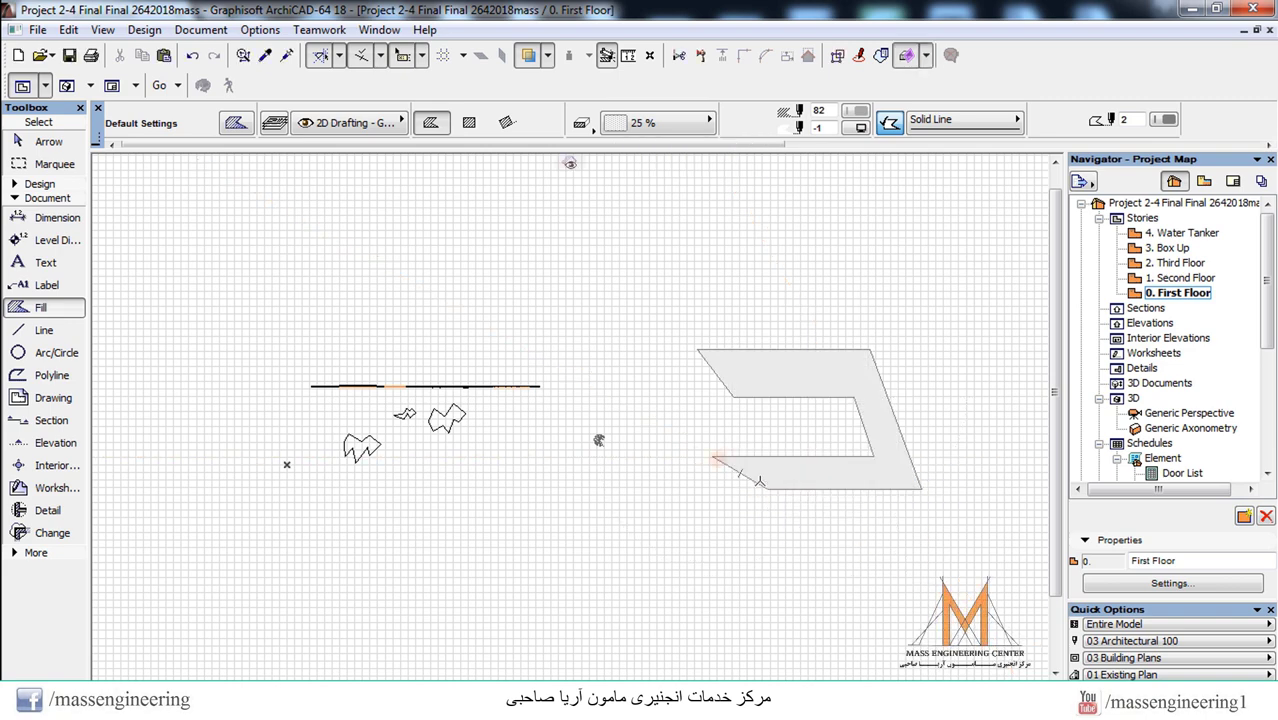
- Draw a chained three-segment line along the middle of the C-shaped fill, from its lower end edge to its upper end edge
{"action": "left_click", "coordinate": [48, 333]}
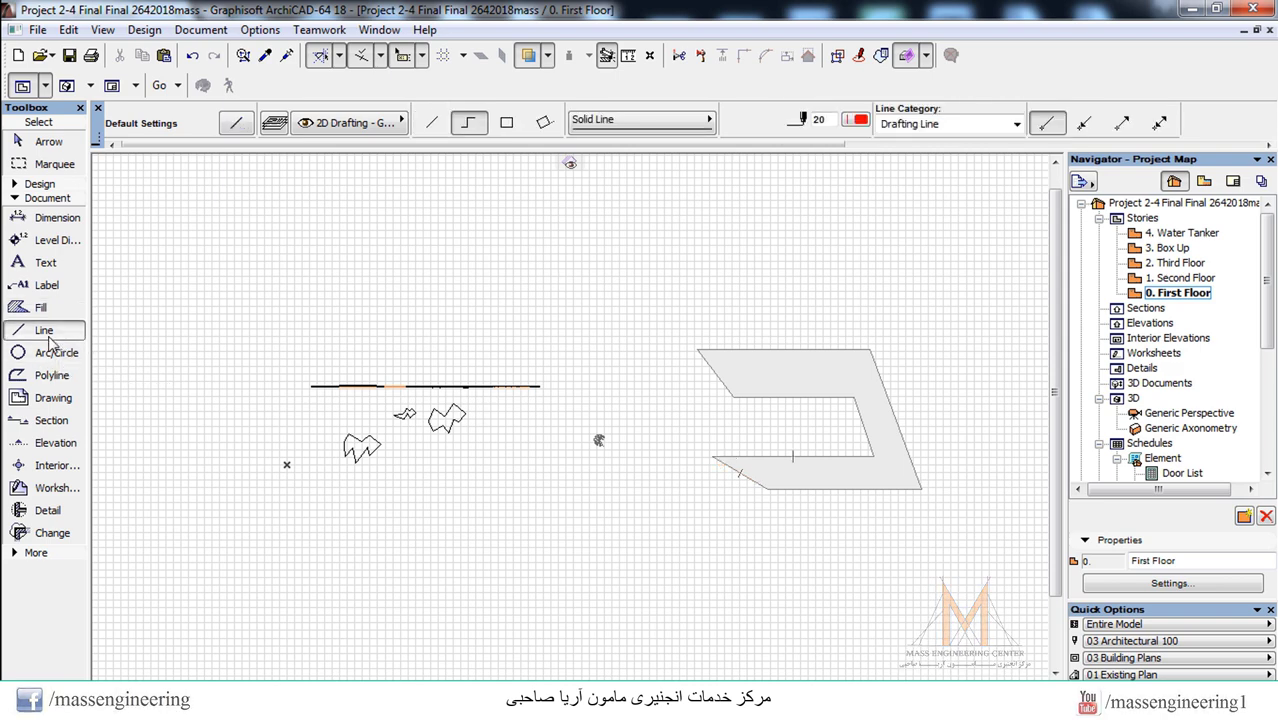
{"action": "left_click", "coordinate": [740, 473]}
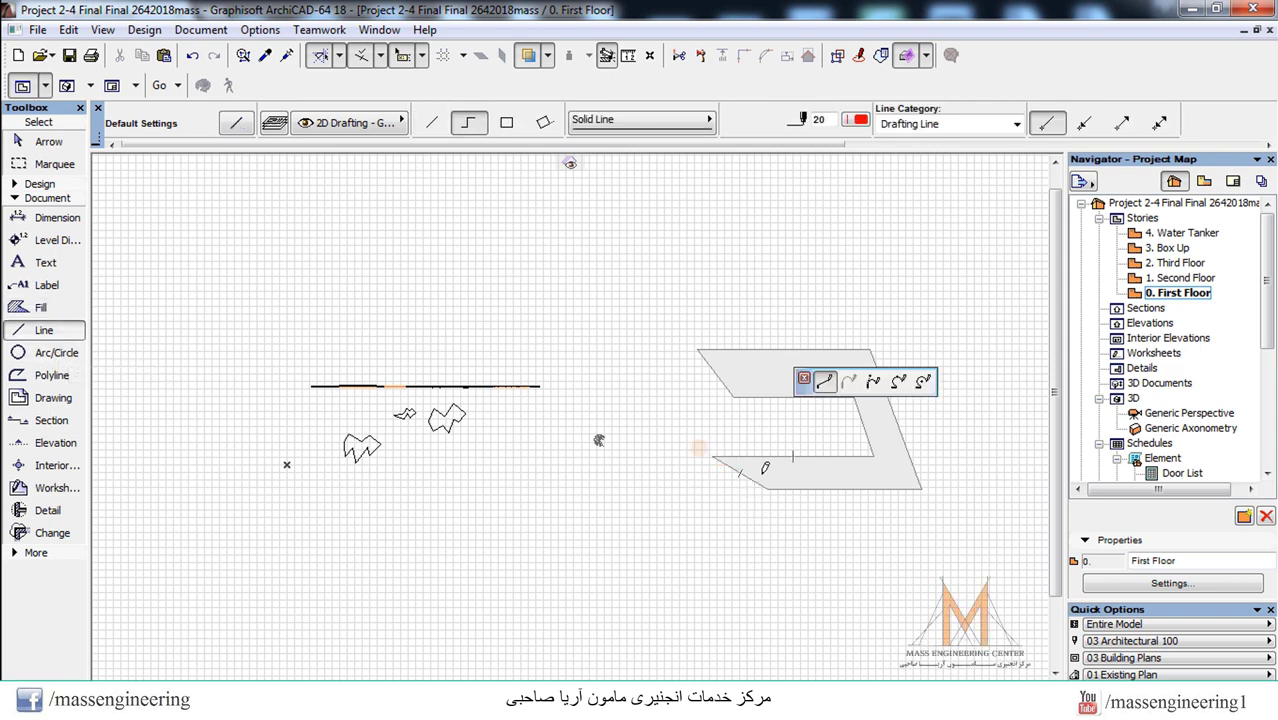
{"action": "left_click", "coordinate": [898, 472]}
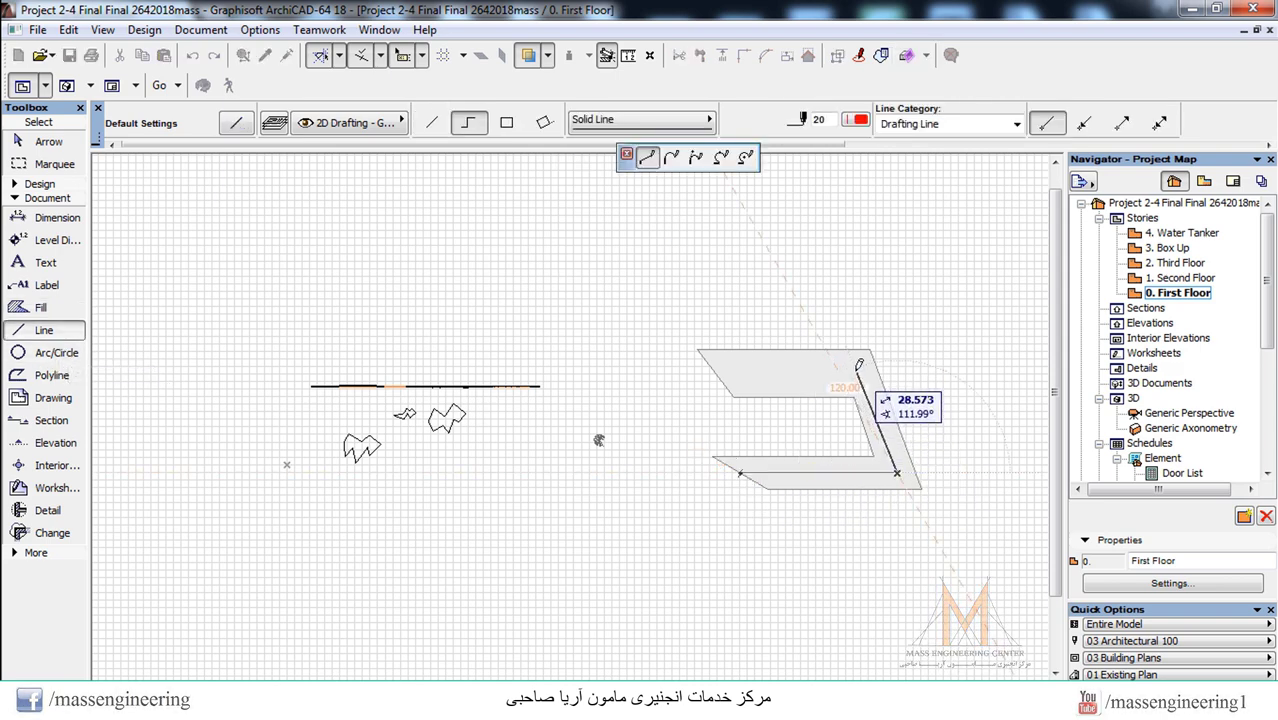
{"action": "left_click", "coordinate": [862, 366]}
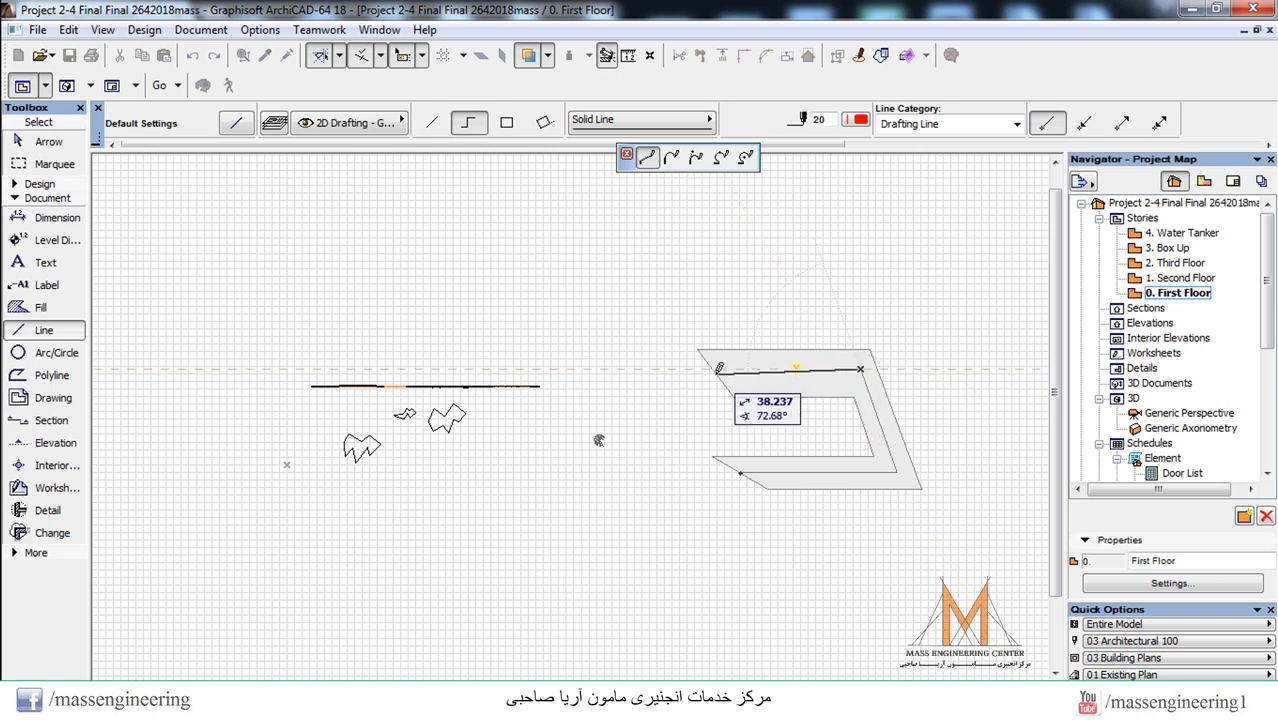
{"action": "left_click", "coordinate": [716, 375]}
{"action": "right_click", "coordinate": [658, 390]}
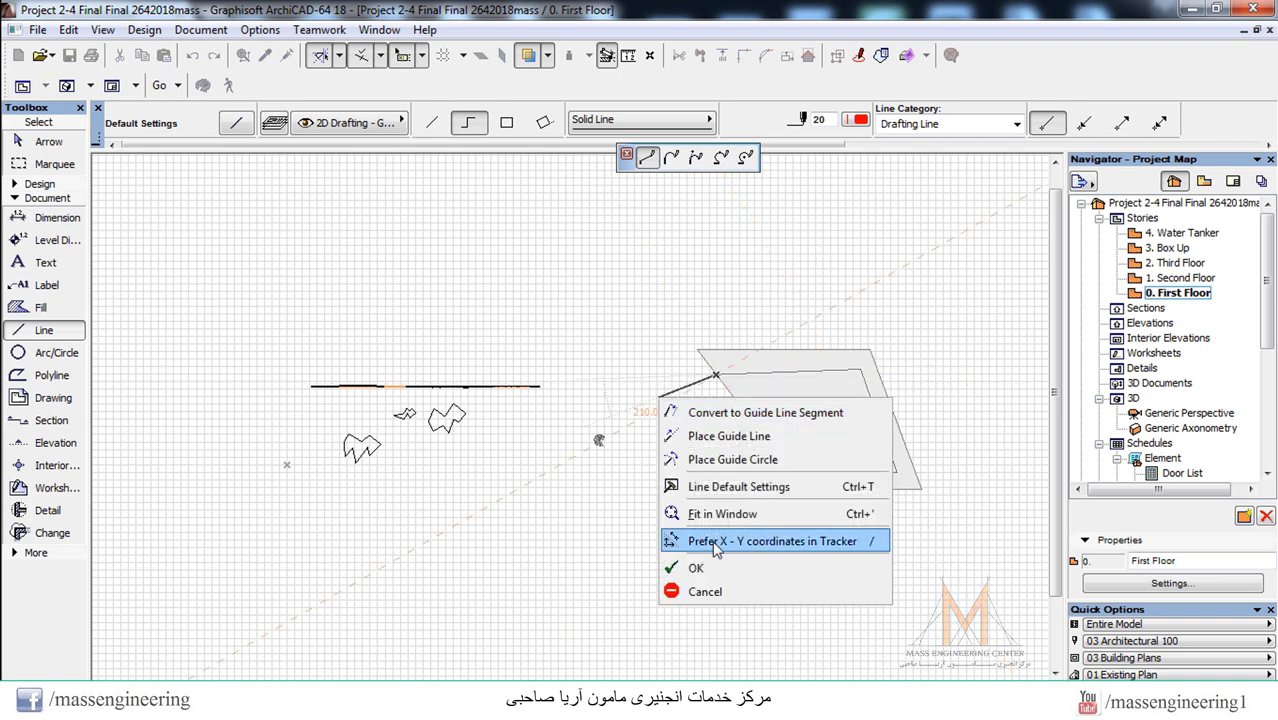
{"action": "left_click", "coordinate": [700, 564]}
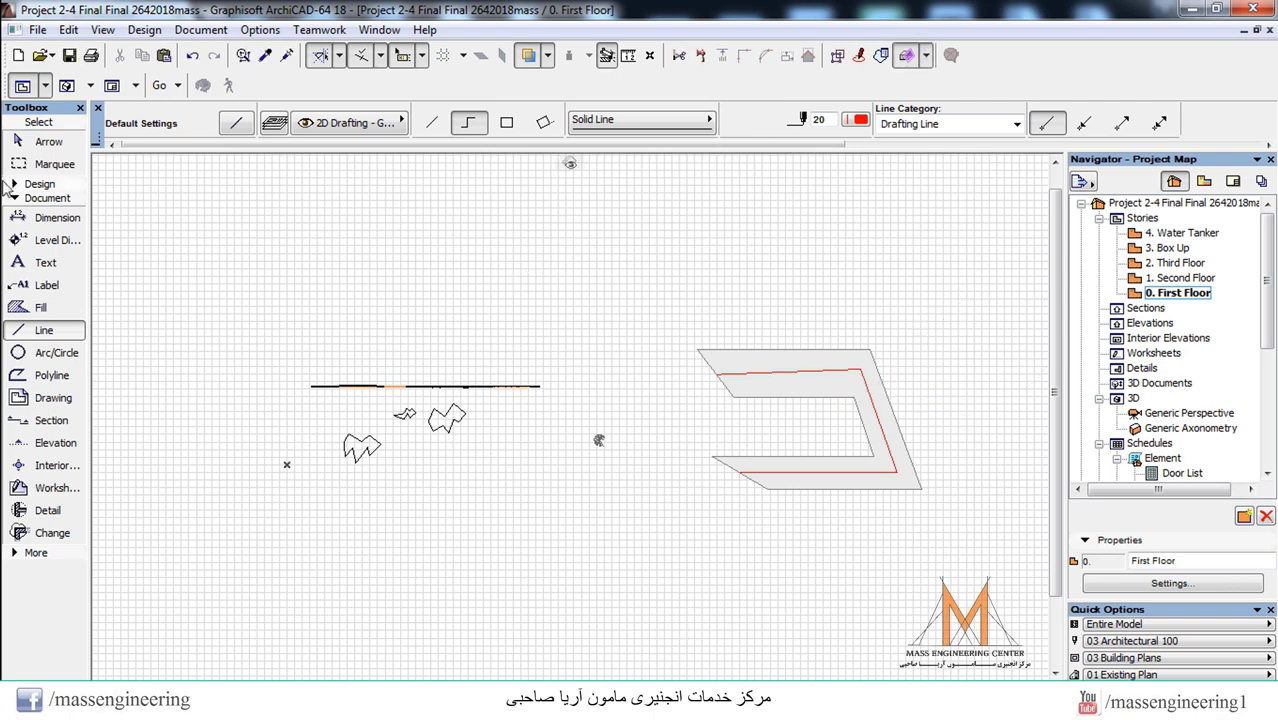
- Create a custom stair from the C-shaped fill and its centre lines, and save it as Stair 1 in the Embedded Library
{"action": "left_click", "coordinate": [30, 143]}
{"action": "left_click_drag", "start_coordinate": [953, 309], "coordinate": [715, 563]}
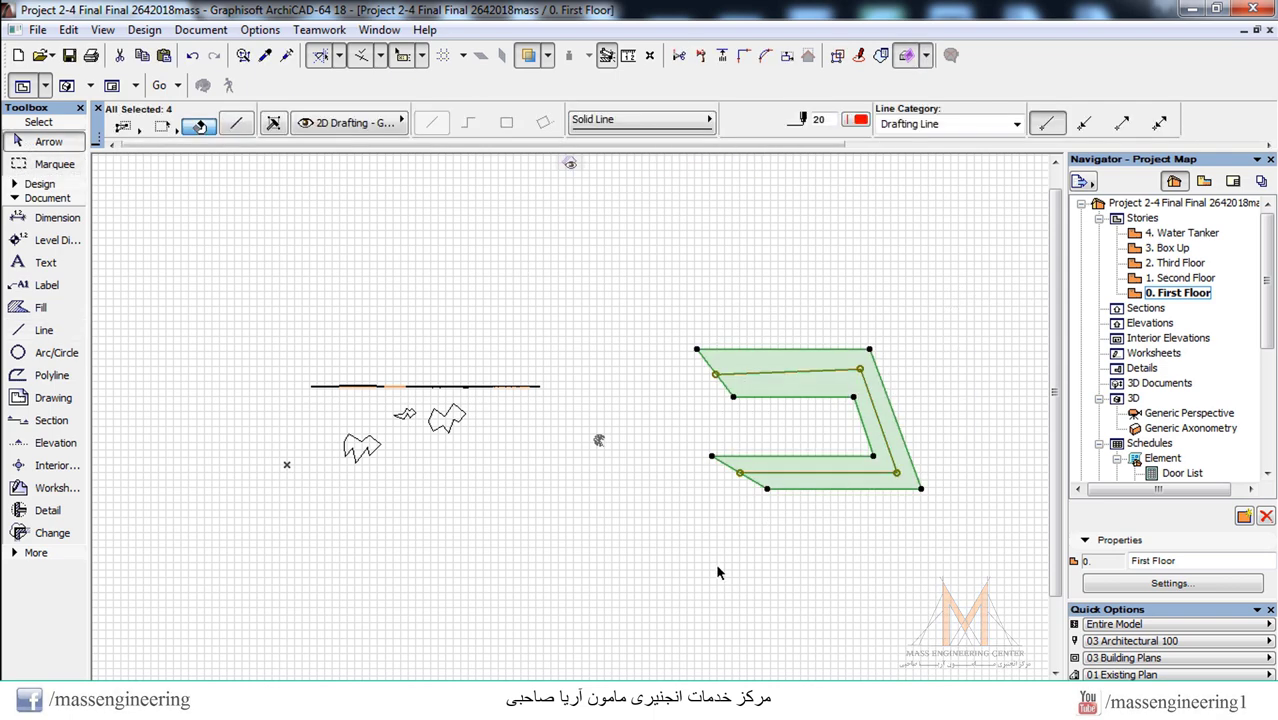
{"action": "left_click", "coordinate": [147, 30]}
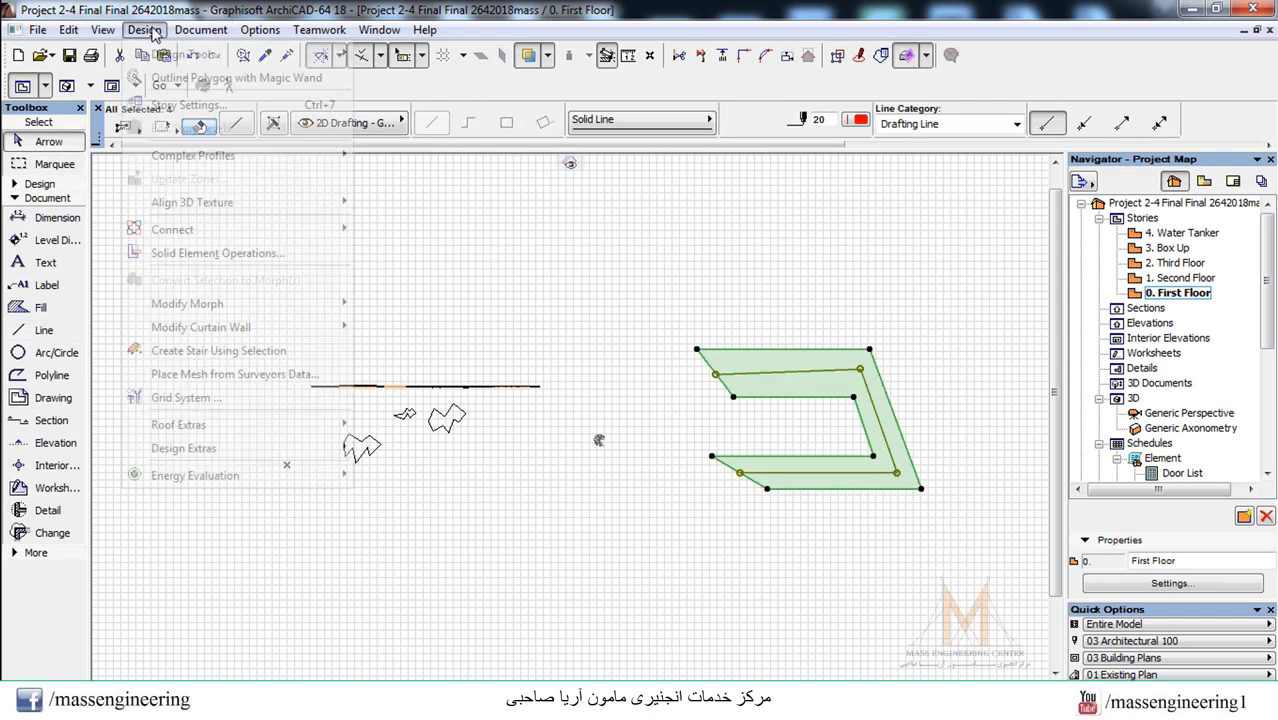
{"action": "left_click", "coordinate": [214, 352]}
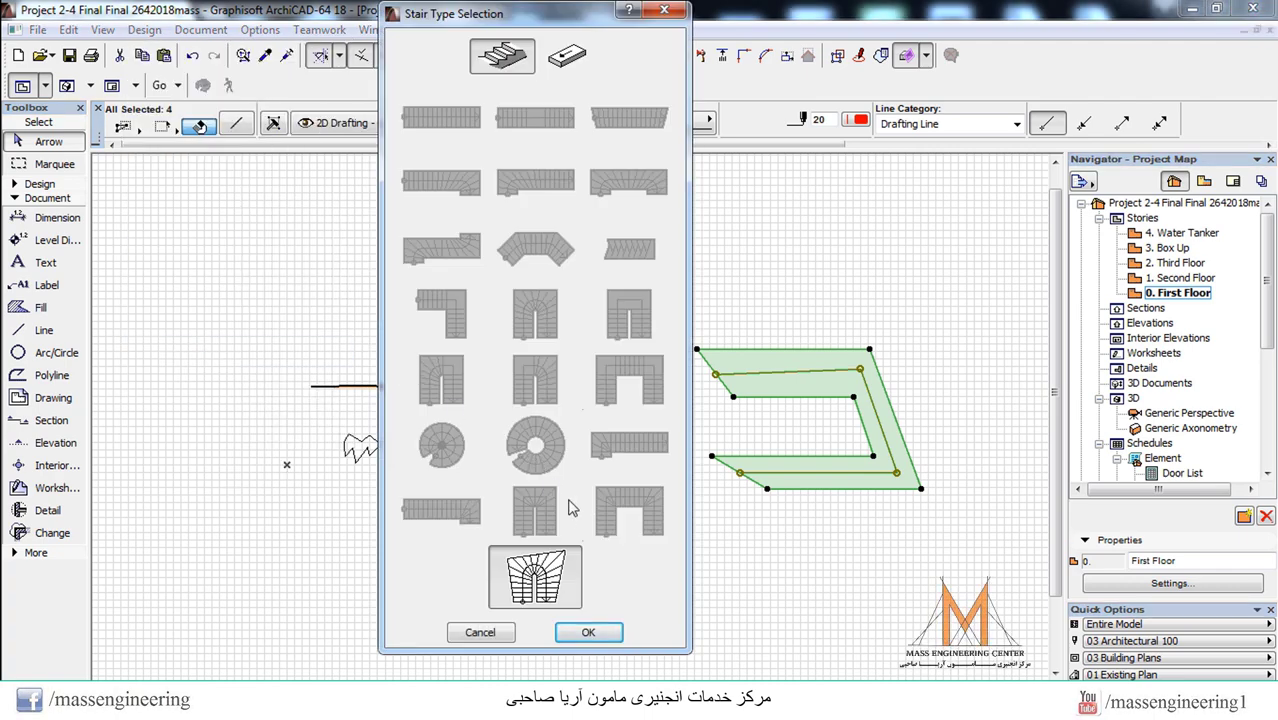
{"action": "left_click", "coordinate": [592, 635]}
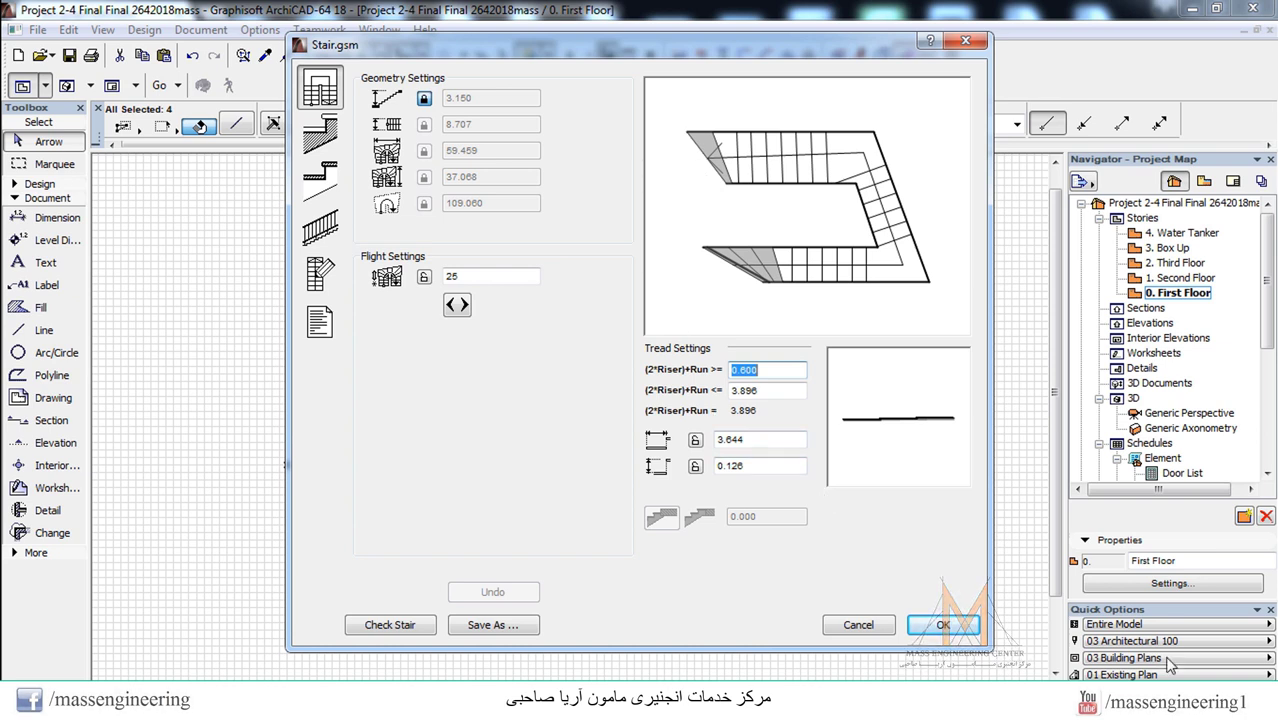
{"action": "left_click", "coordinate": [947, 625]}
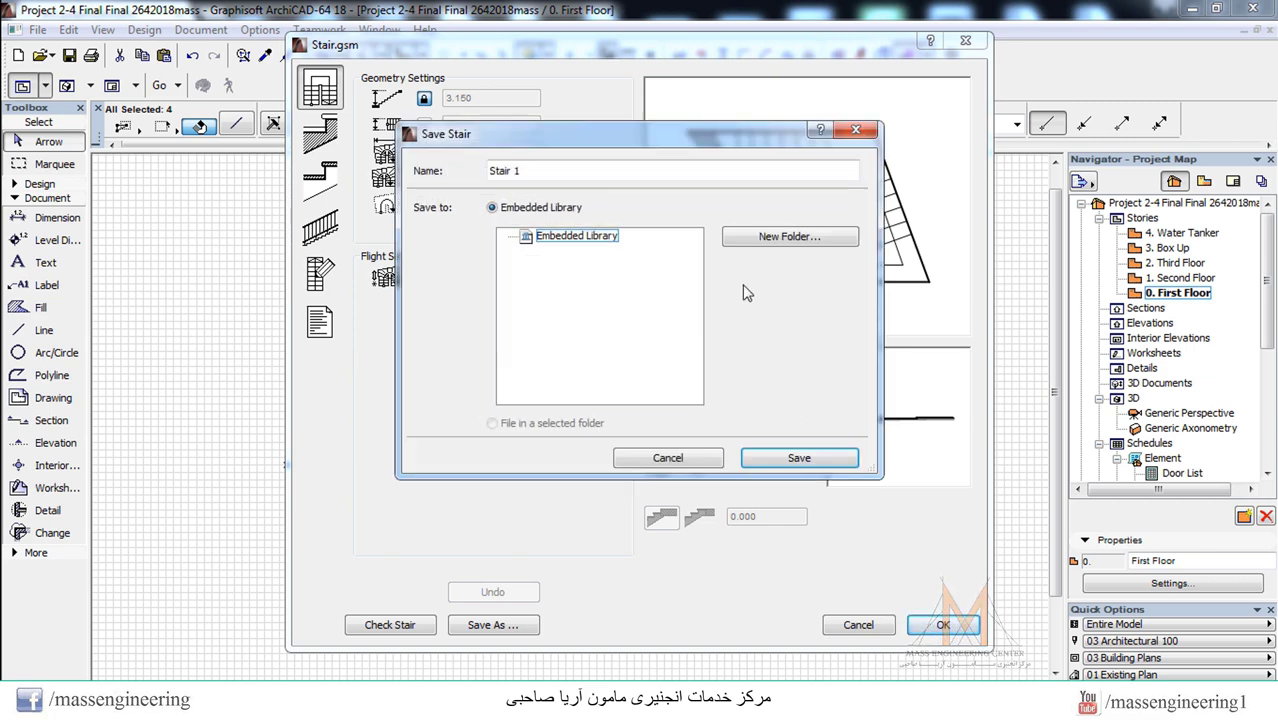
{"action": "left_click", "coordinate": [842, 462]}
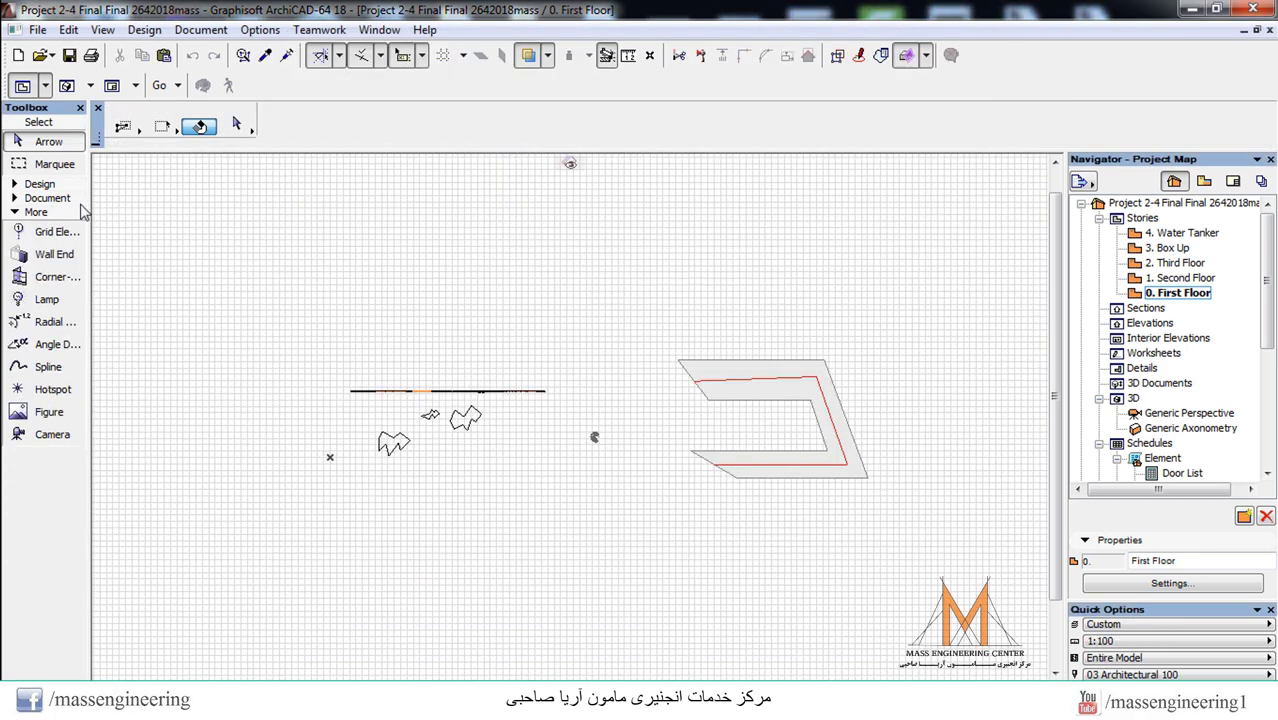
- Draw a full circle by centre and radius in the empty area above the slab elements
{"action": "left_click", "coordinate": [20, 198]}
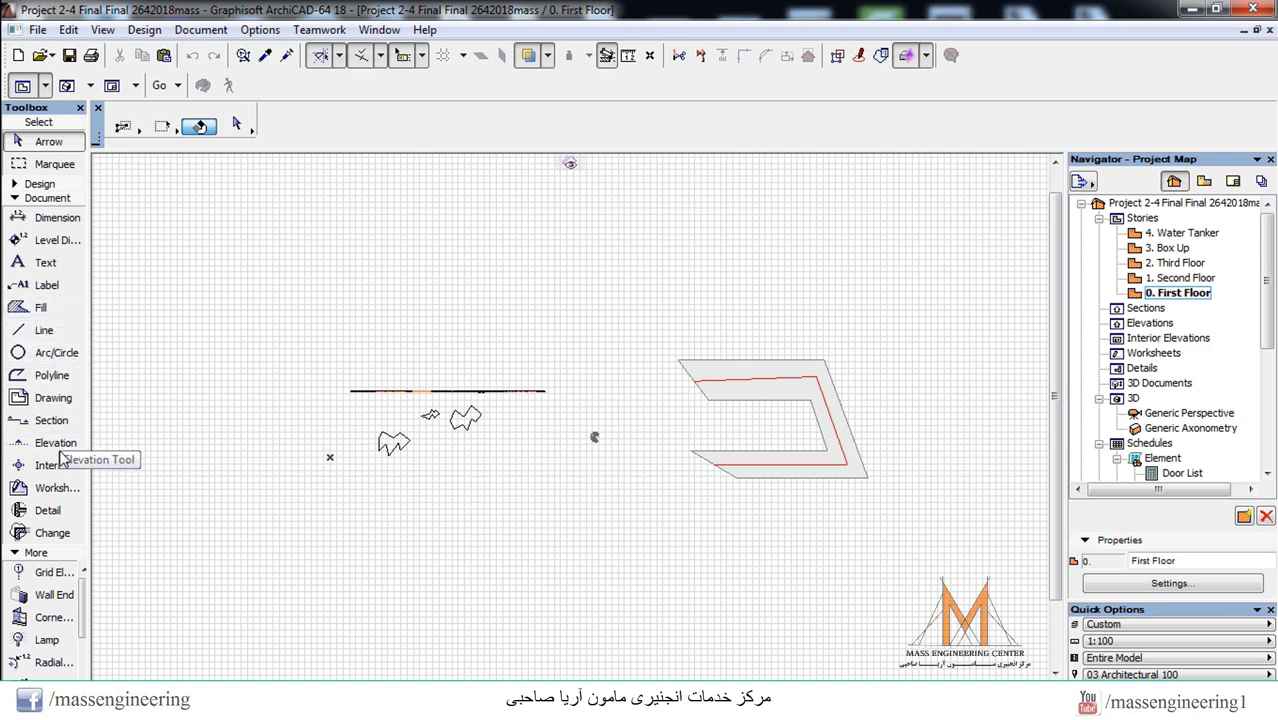
{"action": "left_click", "coordinate": [58, 353]}
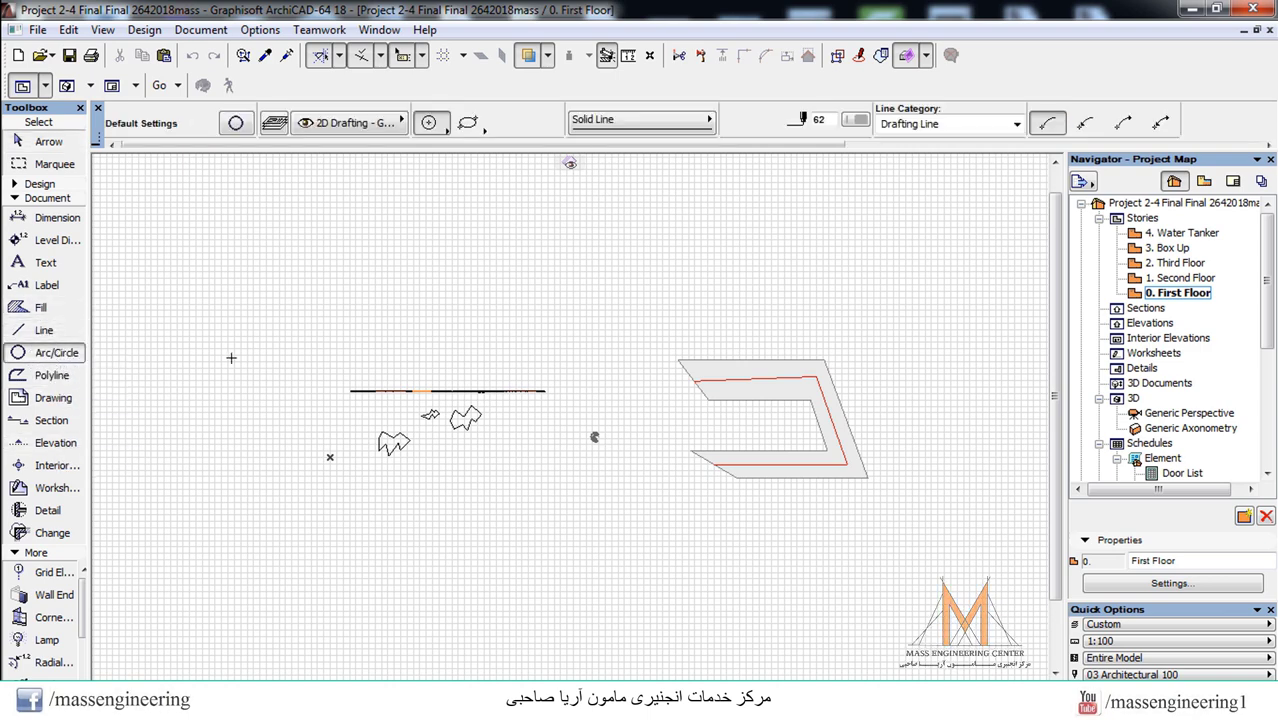
{"action": "left_click", "coordinate": [363, 248]}
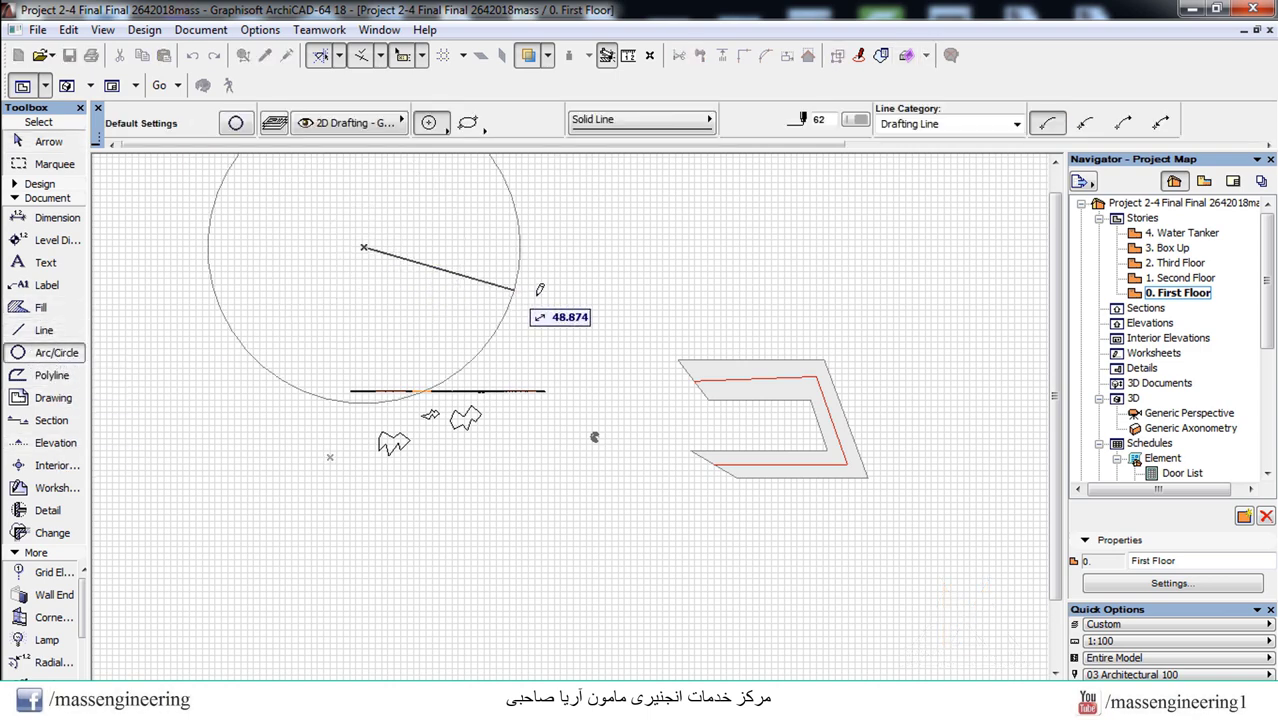
{"action": "left_click", "coordinate": [421, 271]}
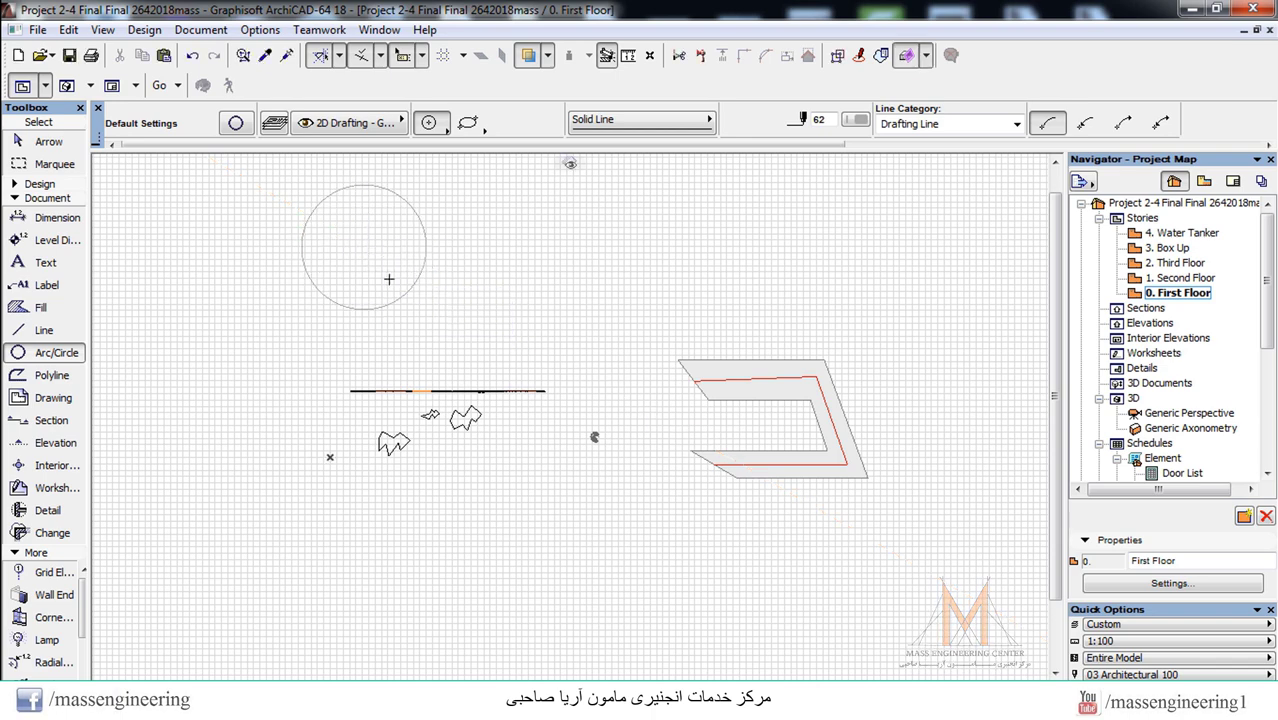
{"action": "left_click", "coordinate": [48, 141]}
- Create a morph from the circle's outline with the Magic Wand
{"action": "left_click", "coordinate": [40, 184]}
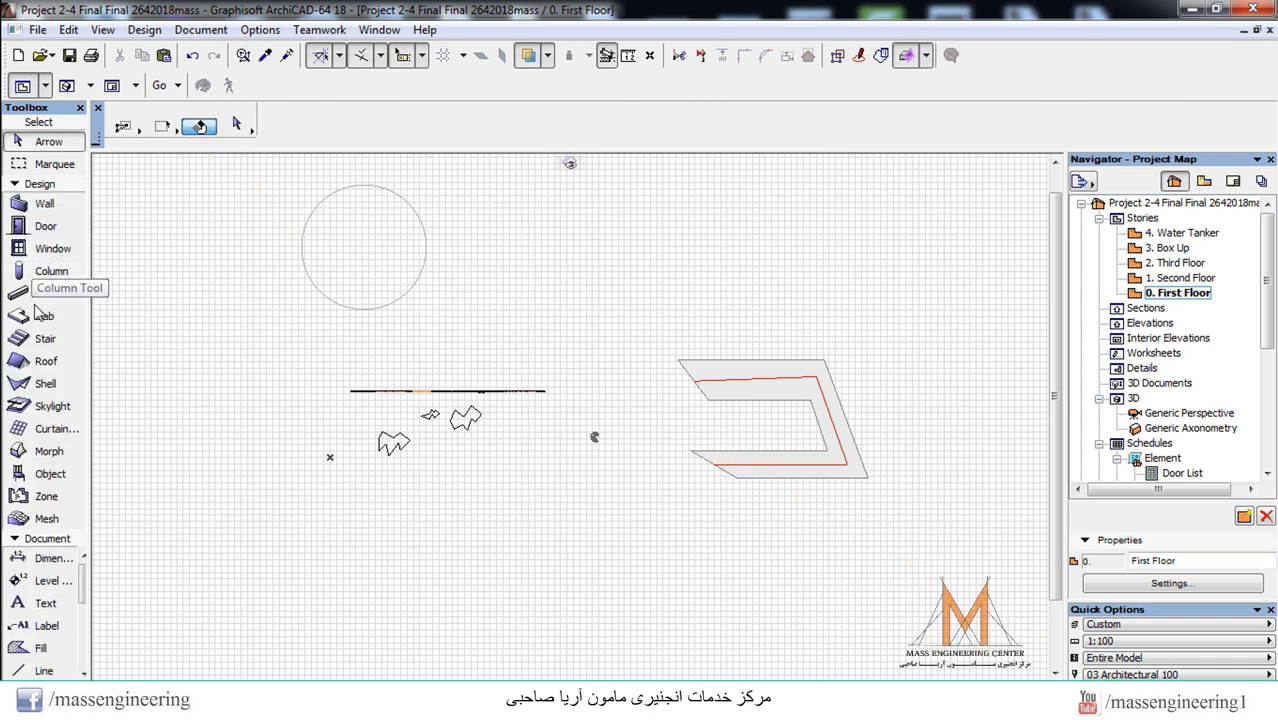
{"action": "left_click", "coordinate": [60, 451]}
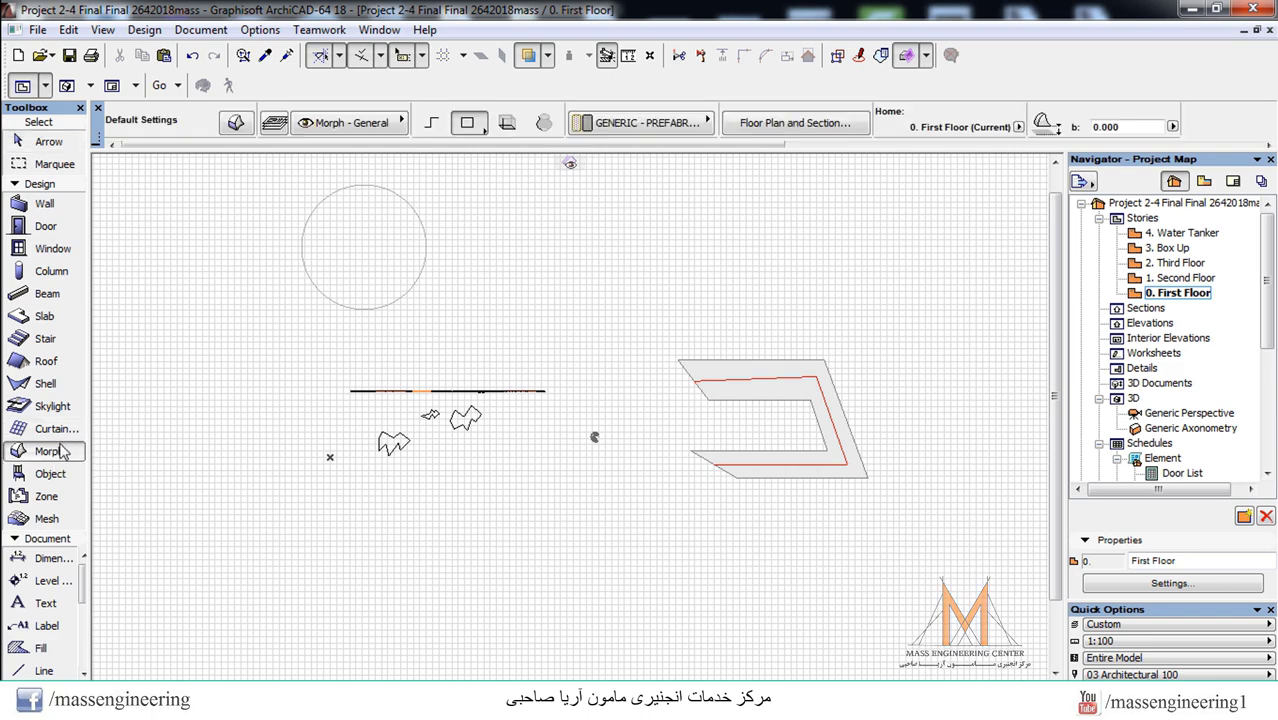
{"action": "left_click", "coordinate": [343, 248]}
{"action": "key", "text": "w"}
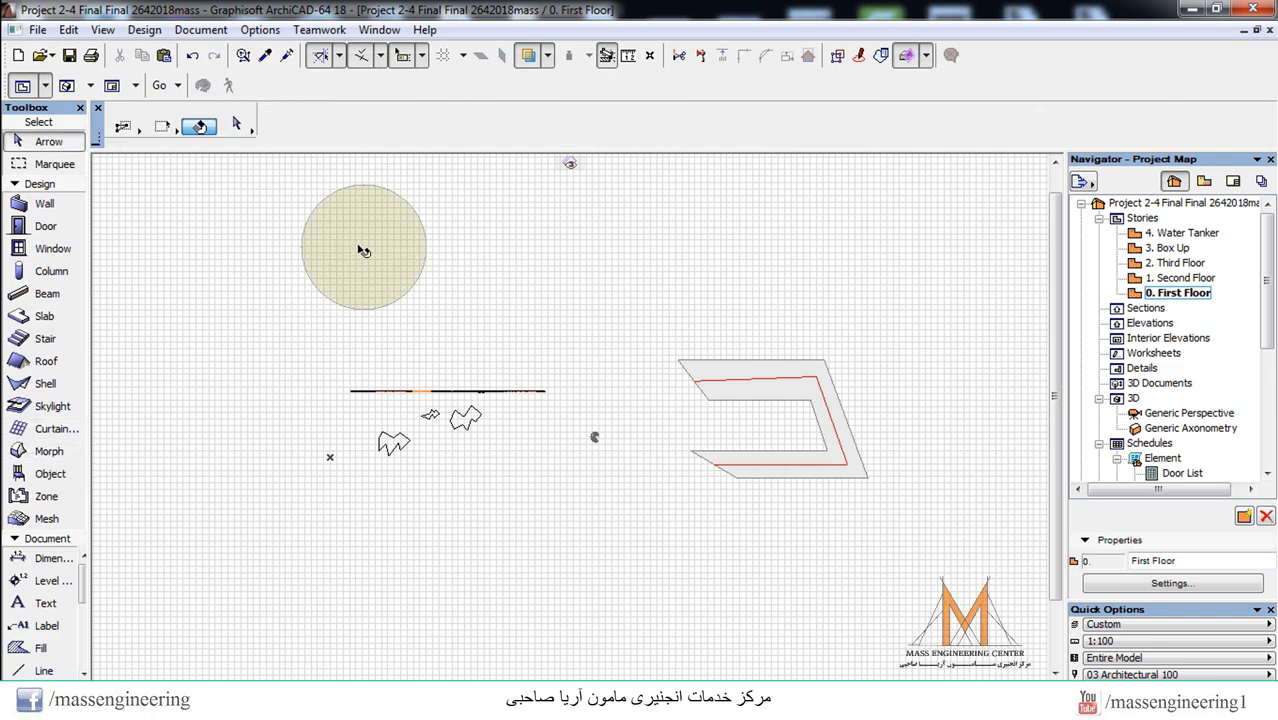
- Display the model in 3D and bring the circular morph into close view
{"action": "key", "text": "F3"}
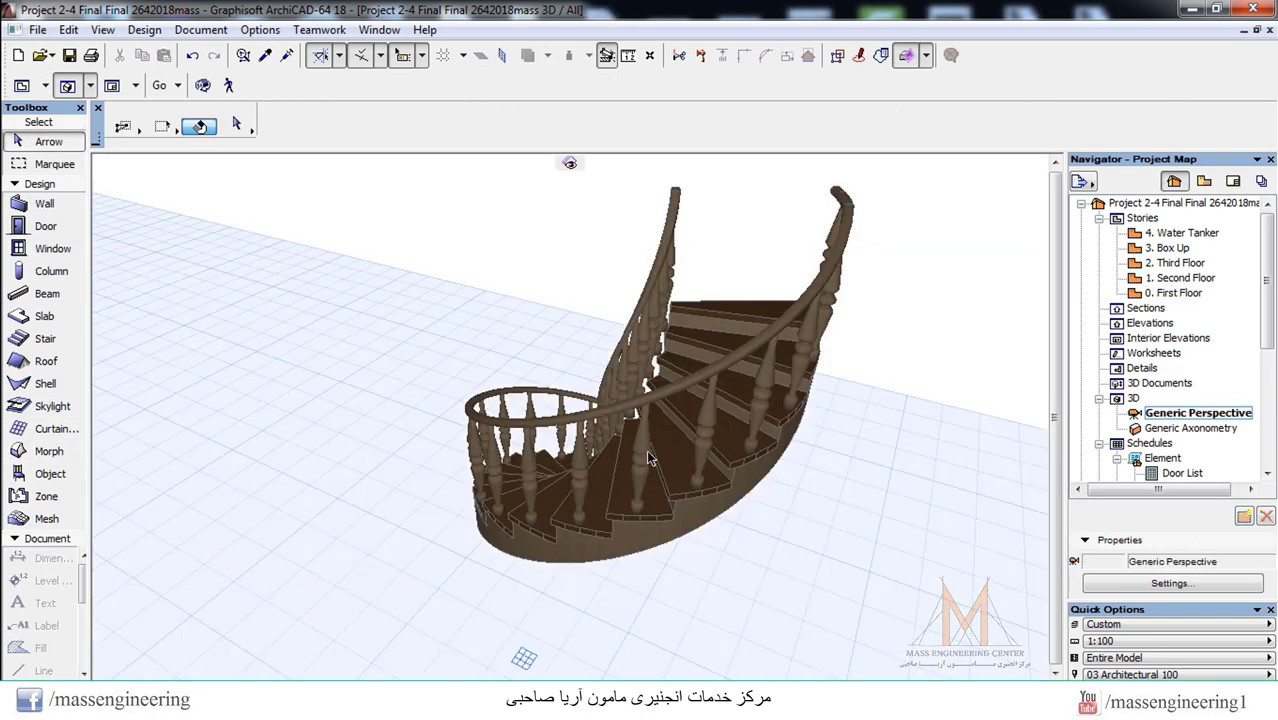
{"action": "scroll", "coordinate": [630, 374], "scroll_direction": "down", "scroll_amount": 6}
{"action": "scroll", "coordinate": [608, 370], "scroll_direction": "down", "scroll_amount": 5}
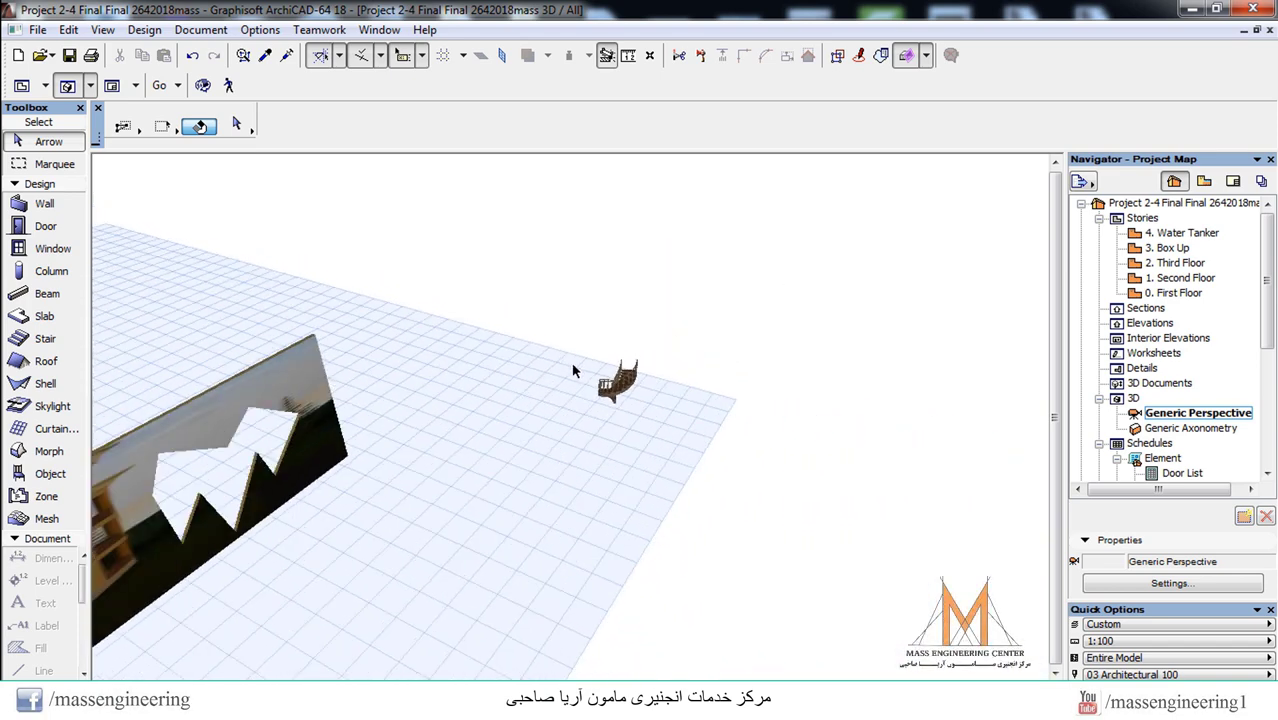
{"action": "scroll", "coordinate": [257, 468], "scroll_direction": "down", "scroll_amount": 4}
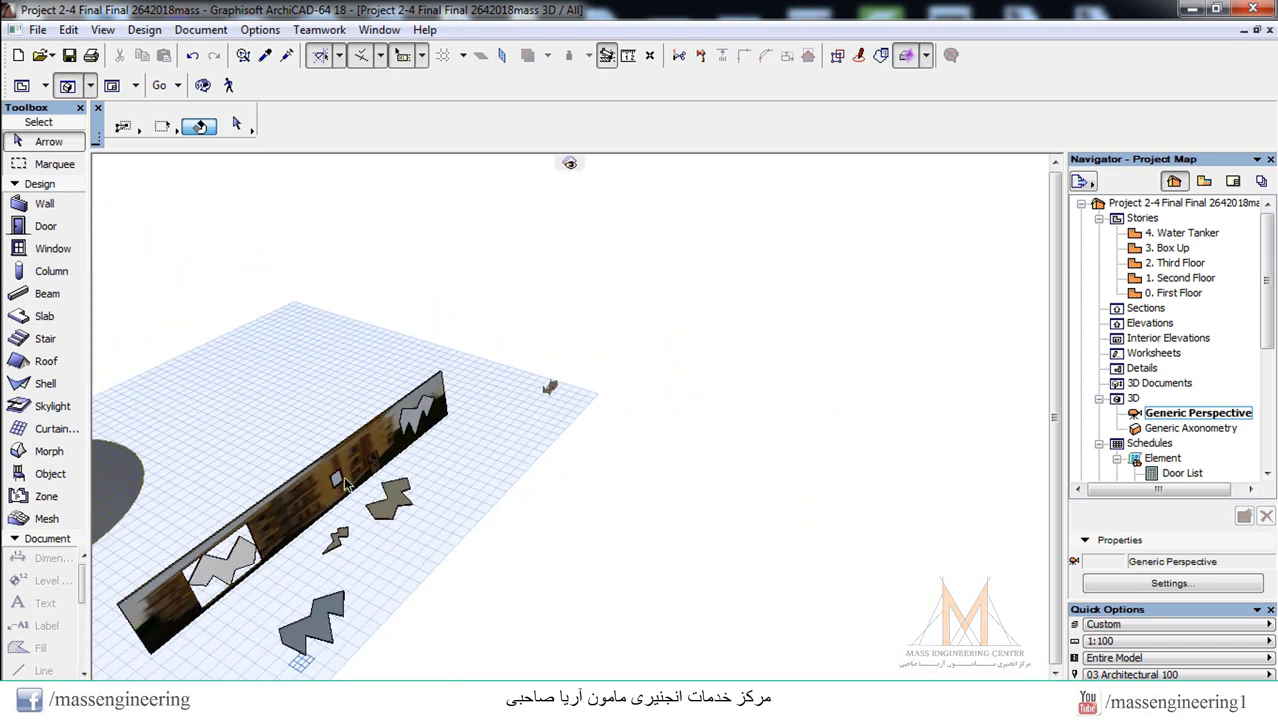
{"action": "scroll", "coordinate": [315, 464], "scroll_direction": "down", "scroll_amount": 1}
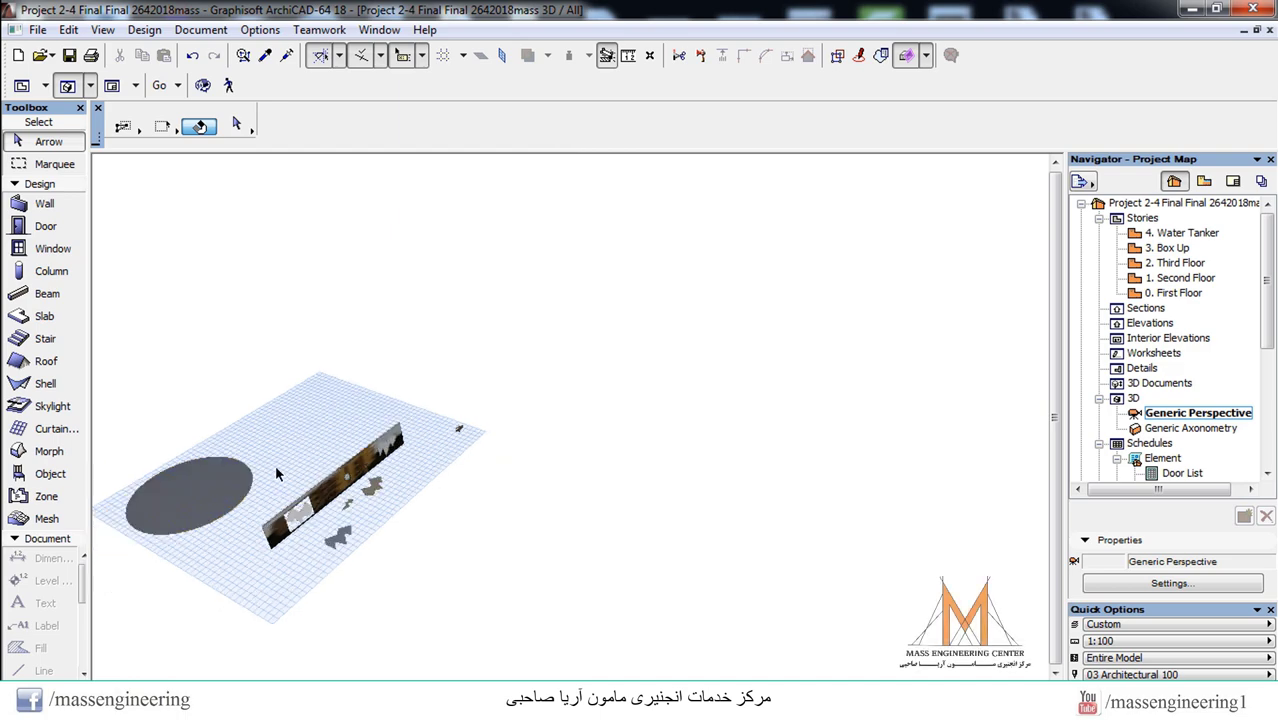
{"action": "scroll", "coordinate": [97, 516], "scroll_direction": "up", "scroll_amount": 3}
{"action": "scroll", "coordinate": [140, 500], "scroll_direction": "up", "scroll_amount": 5}
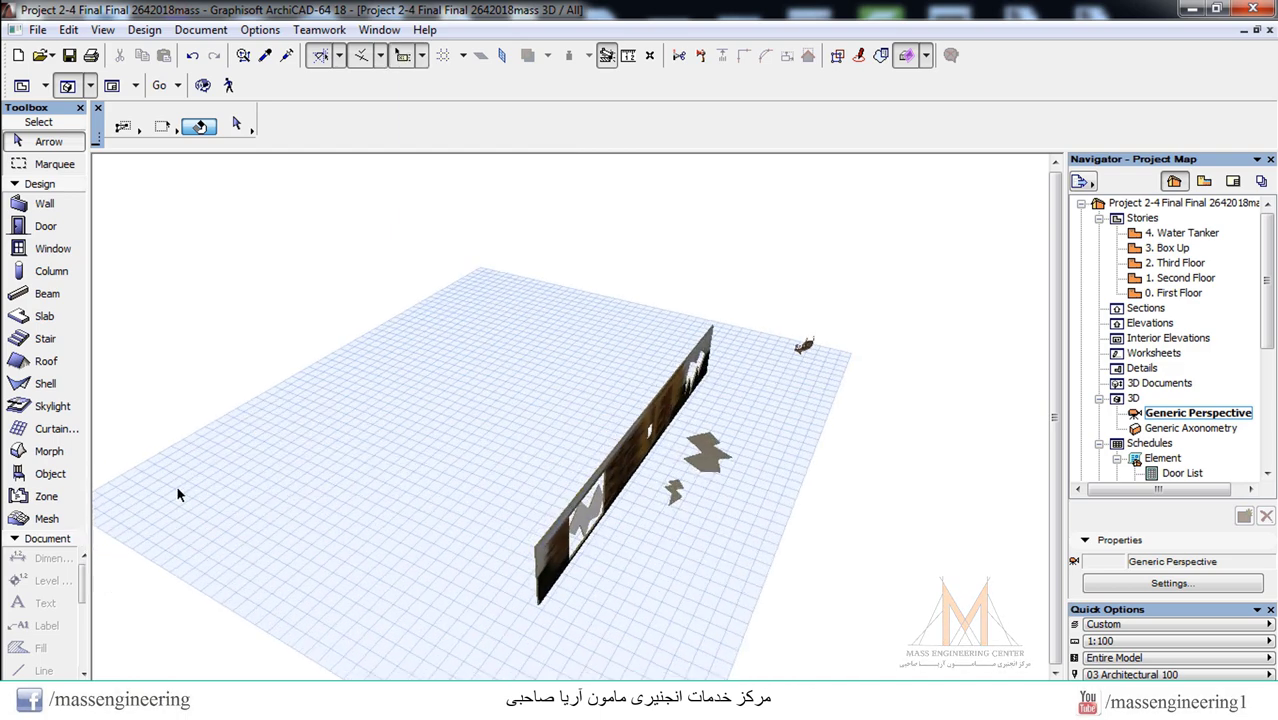
{"action": "left_click_drag", "start_coordinate": [307, 480], "coordinate": [541, 440]}
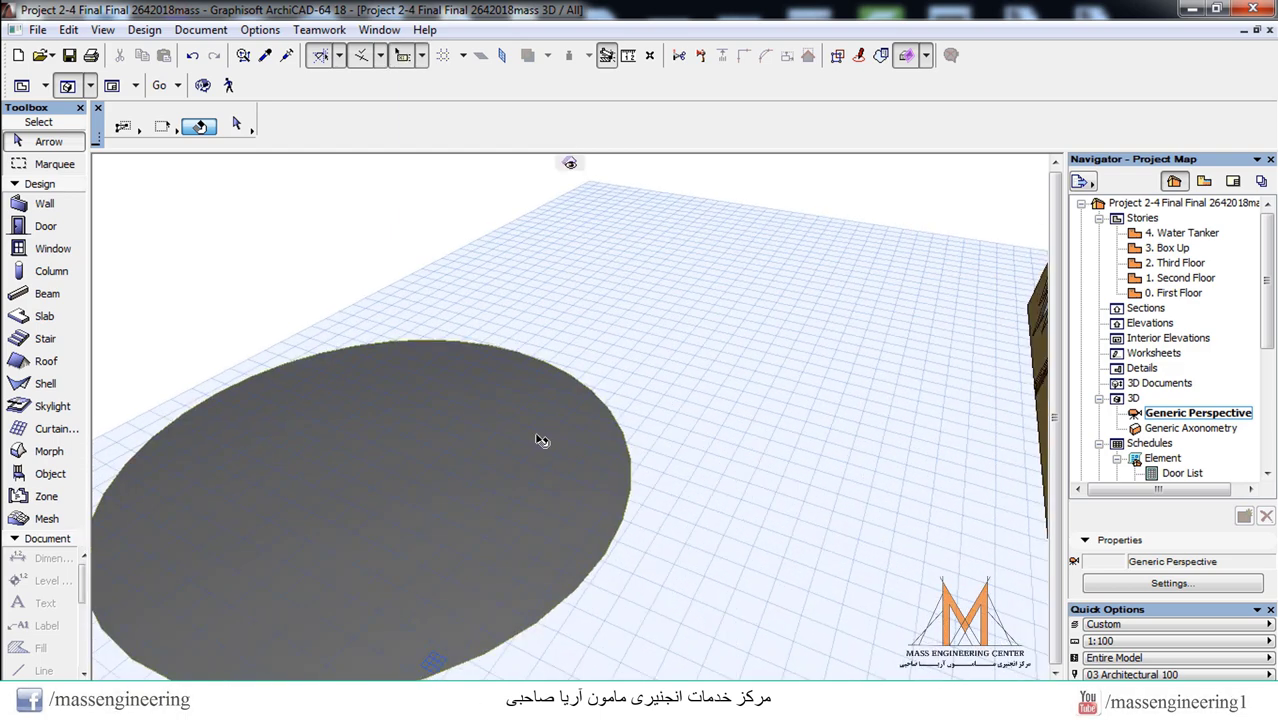
- Extrude the circular morph straight upward into a solid cylinder
{"action": "left_click", "coordinate": [529, 430]}
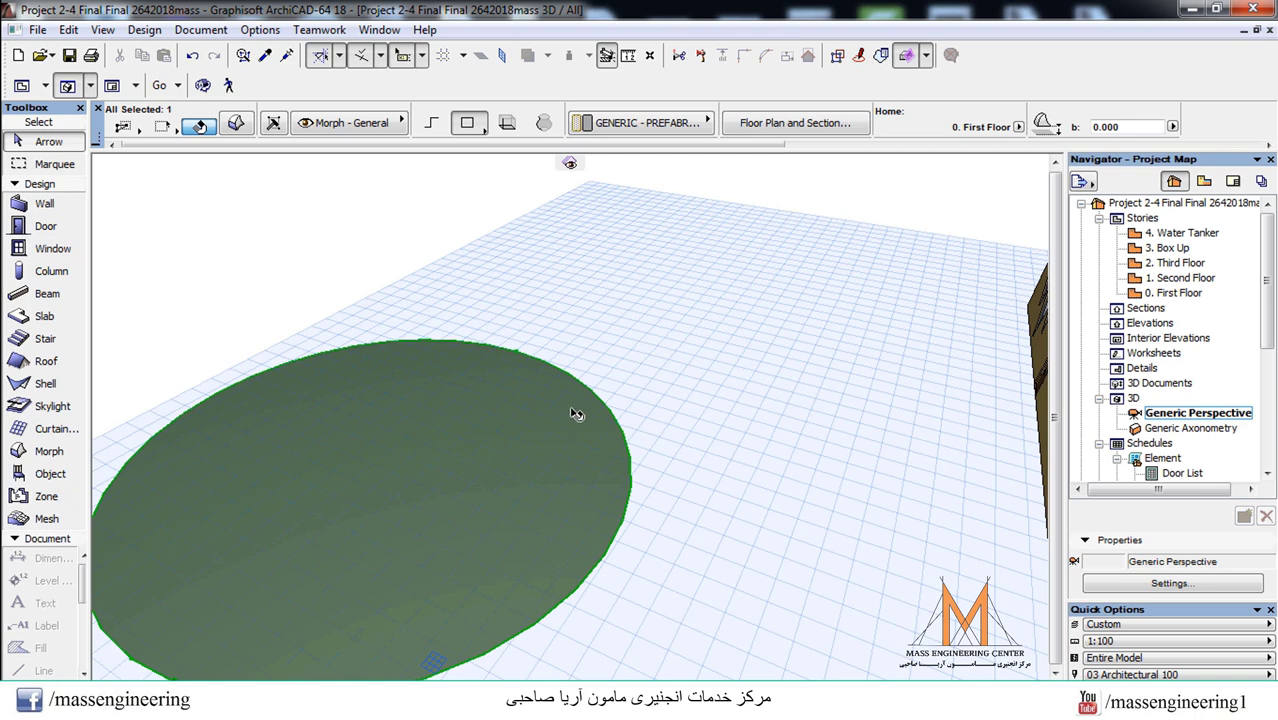
{"action": "left_click", "coordinate": [517, 348]}
{"action": "left_click", "coordinate": [646, 442]}
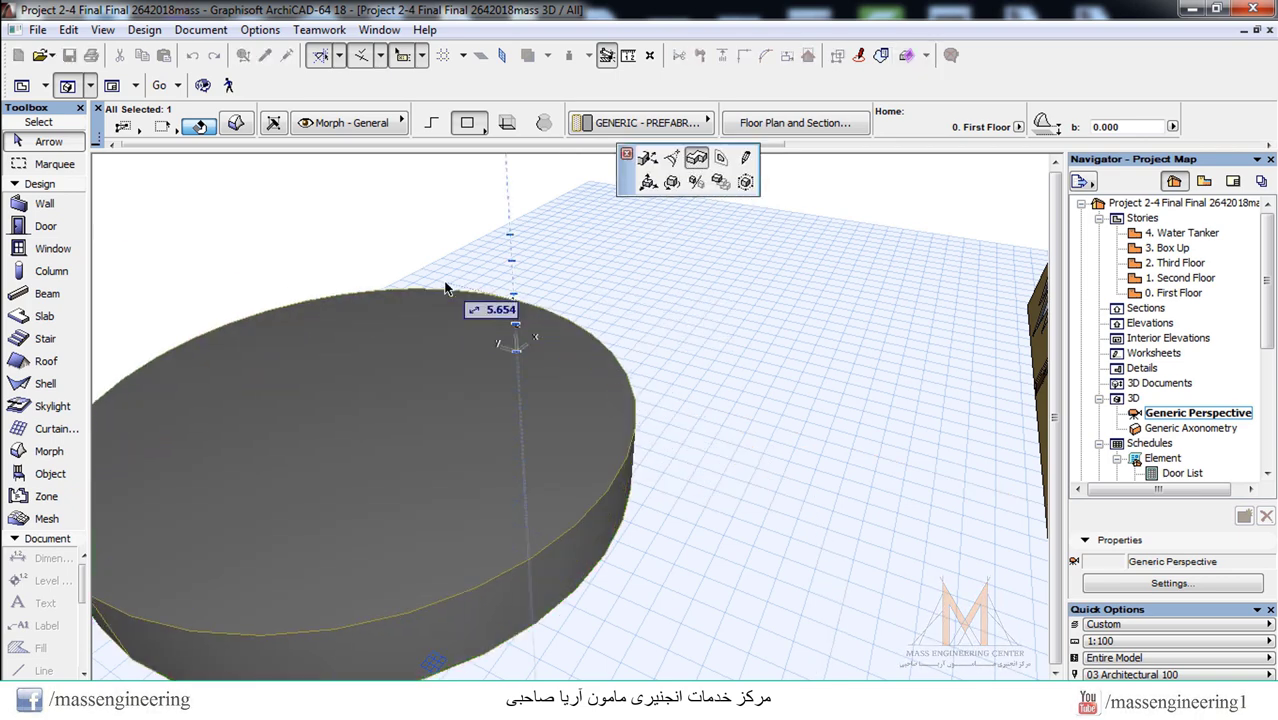
{"action": "type", "text": "10"}
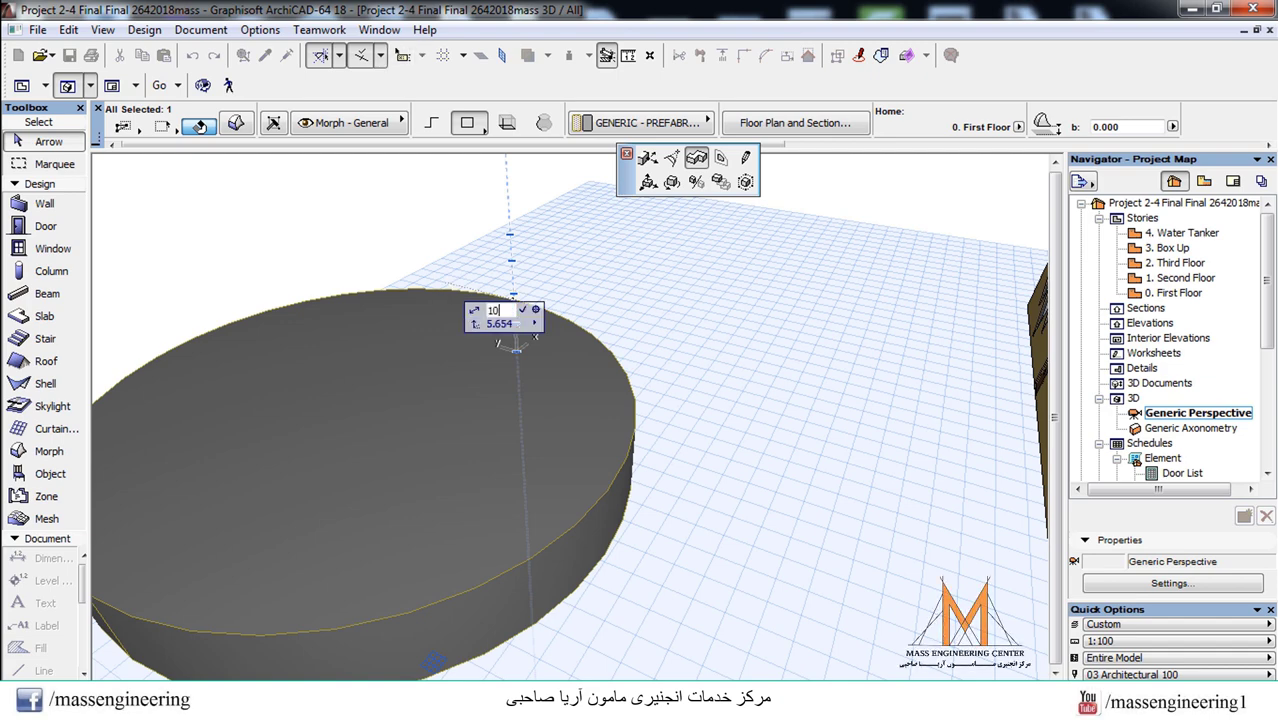
{"action": "key", "text": "Return"}
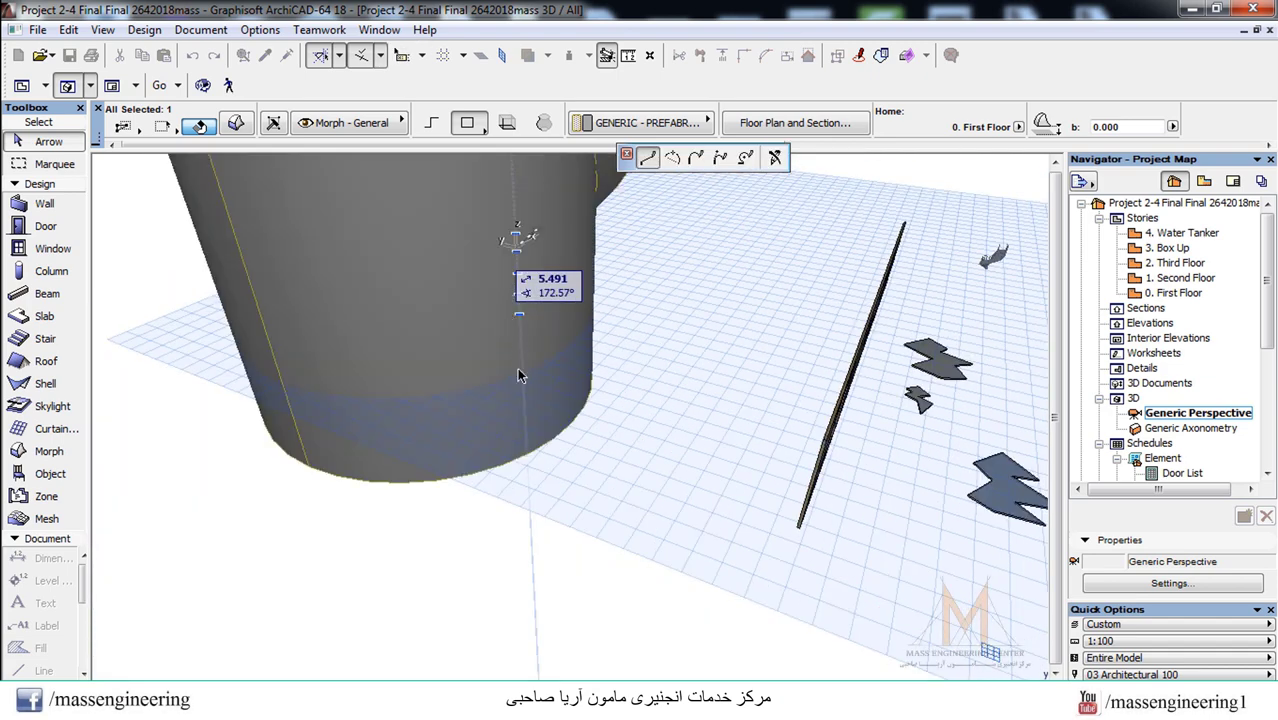
{"action": "right_click", "coordinate": [493, 250]}
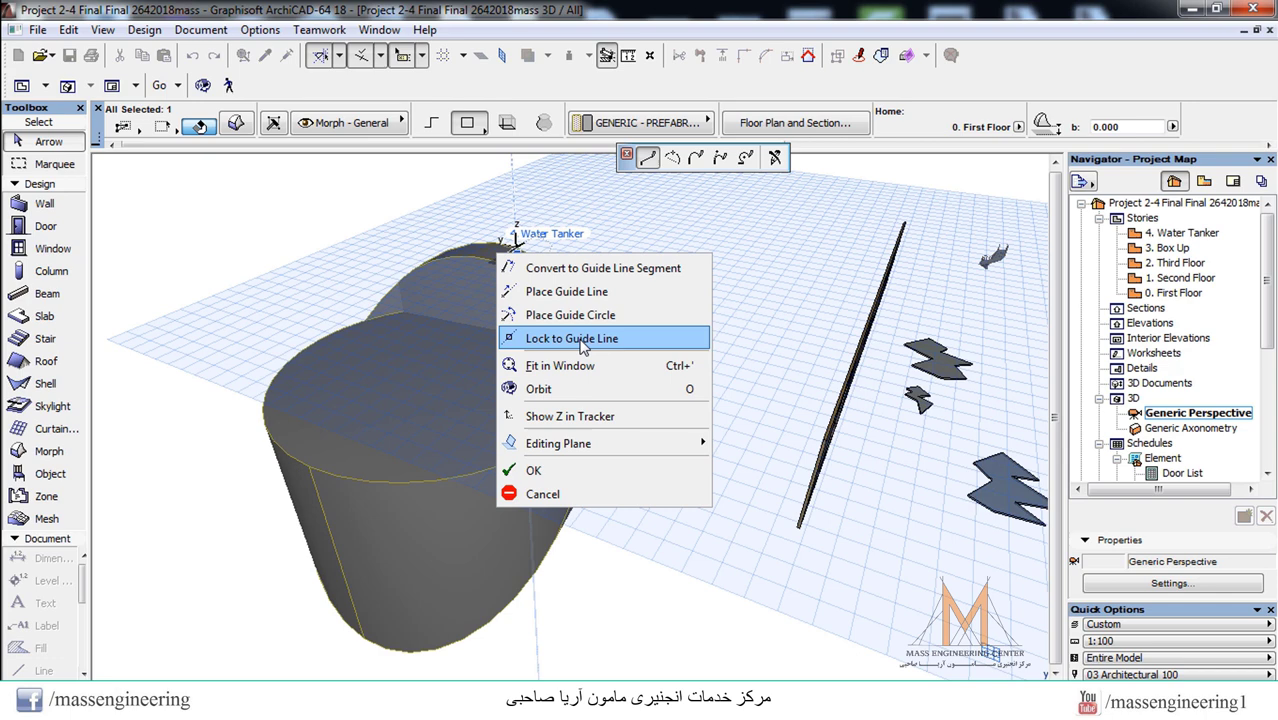
{"action": "left_click", "coordinate": [533, 474]}
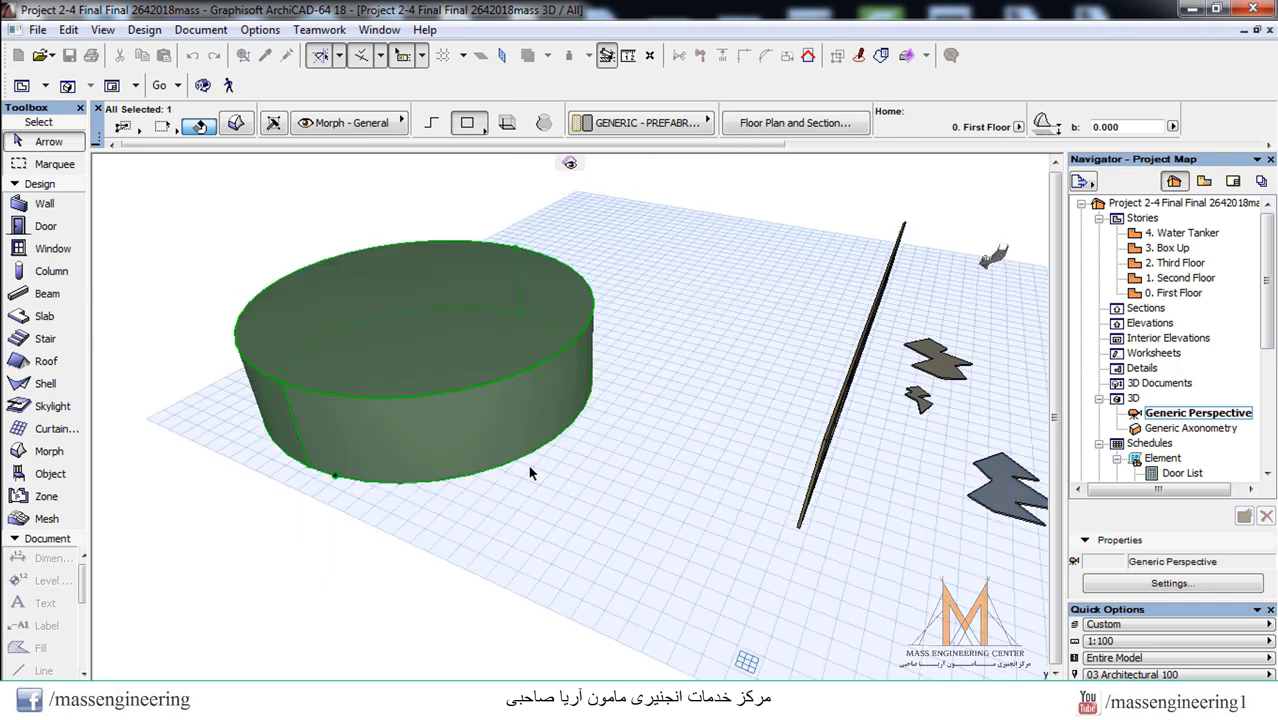
{"action": "key", "text": "o"}
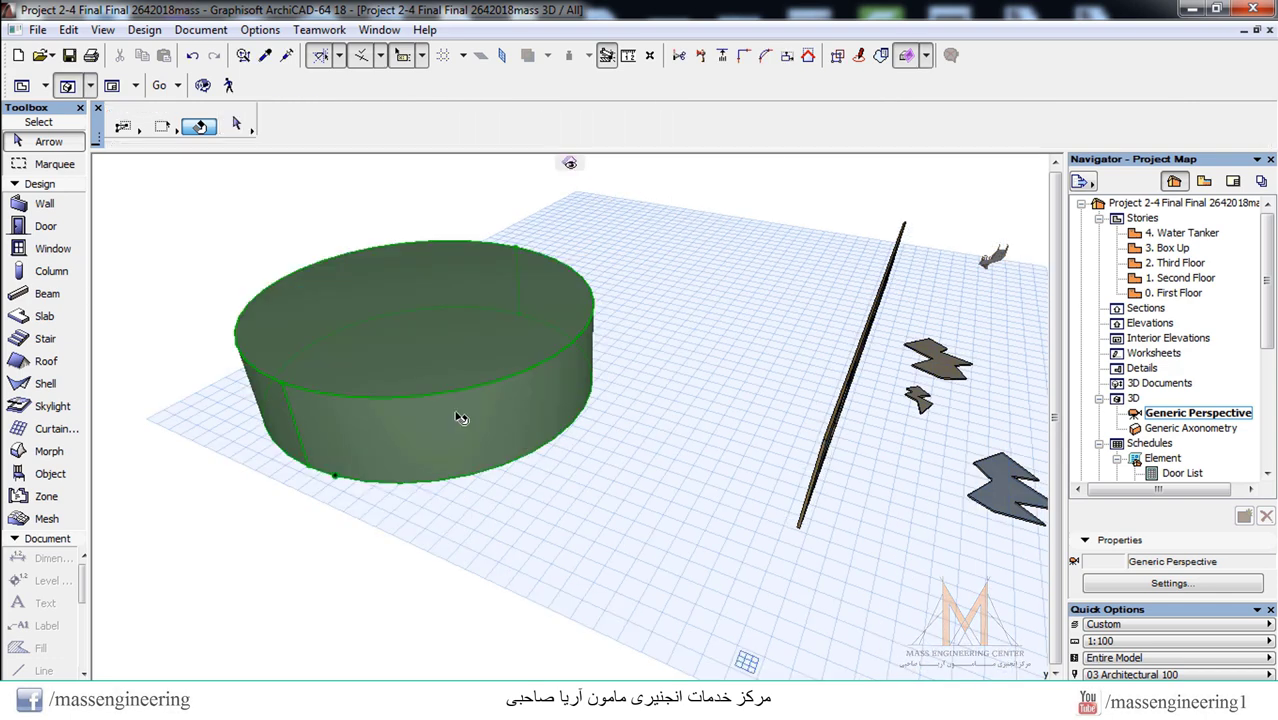
- Override the surface of the cylinder's top face with the custom image surface **RA
{"action": "left_click_drag", "start_coordinate": [288, 291], "coordinate": [443, 354]}
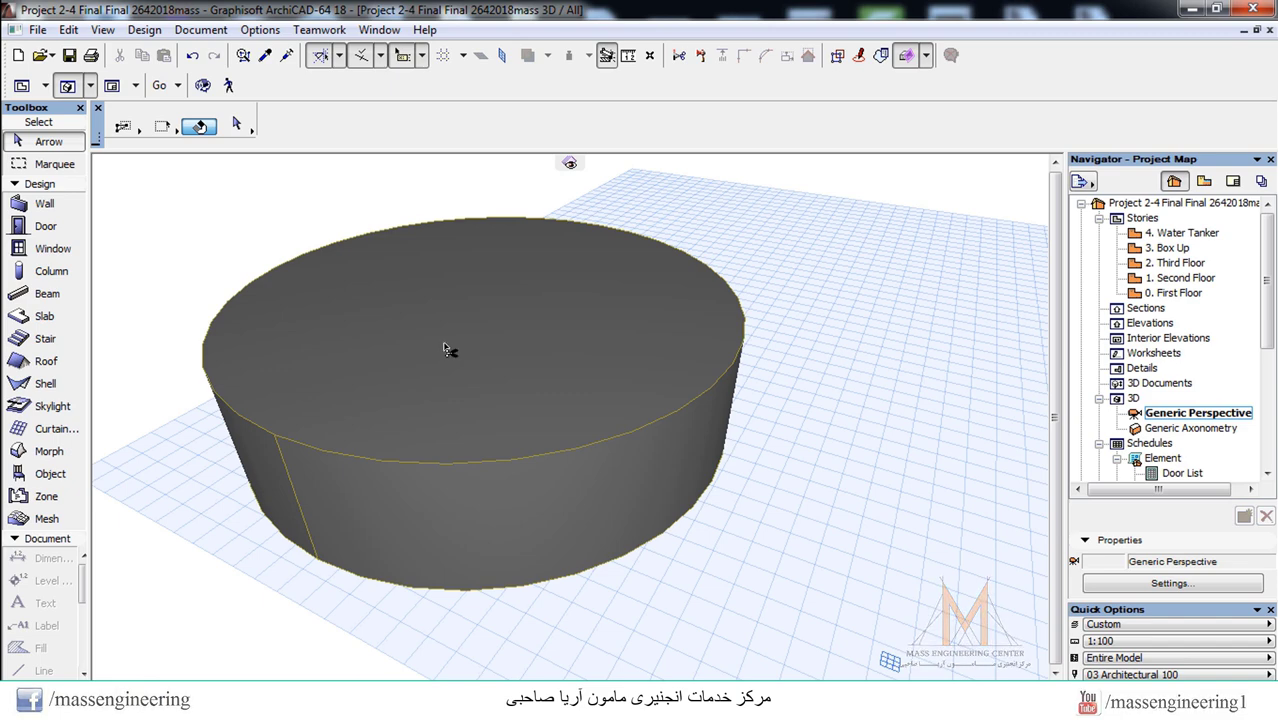
{"action": "left_click", "coordinate": [452, 349]}
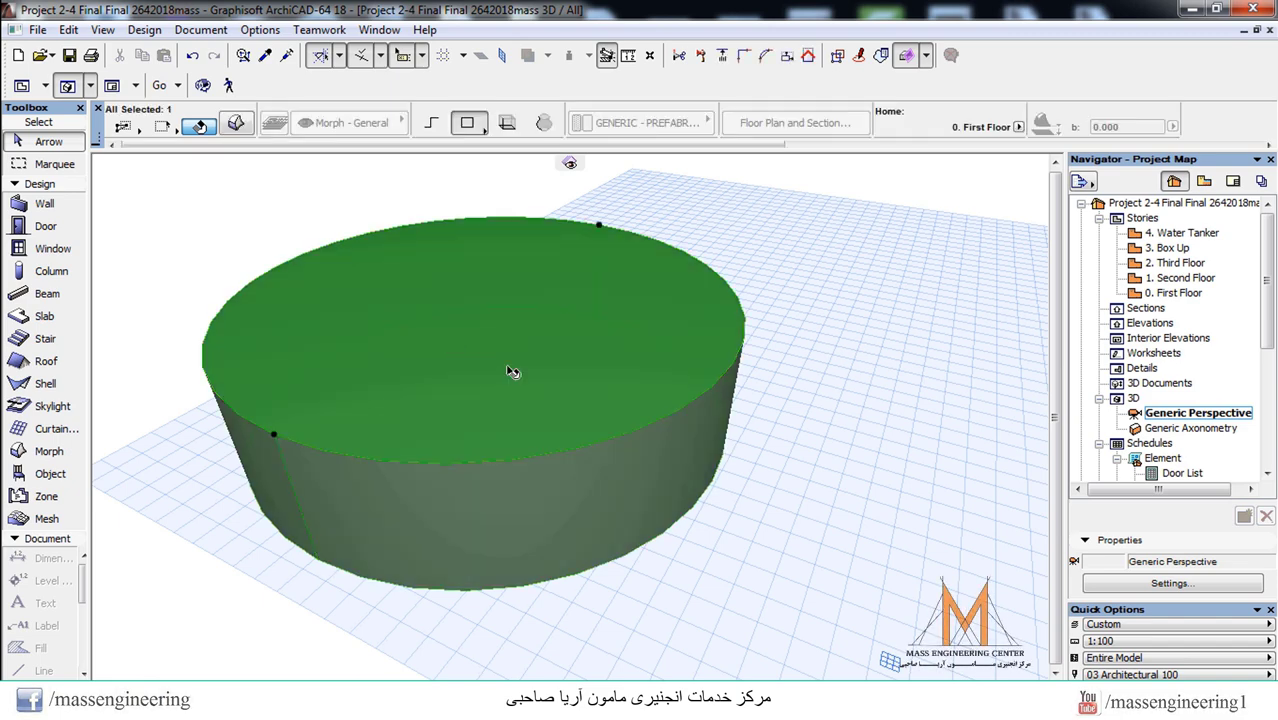
{"action": "right_click", "coordinate": [445, 338]}
{"action": "left_click", "coordinate": [520, 357]}
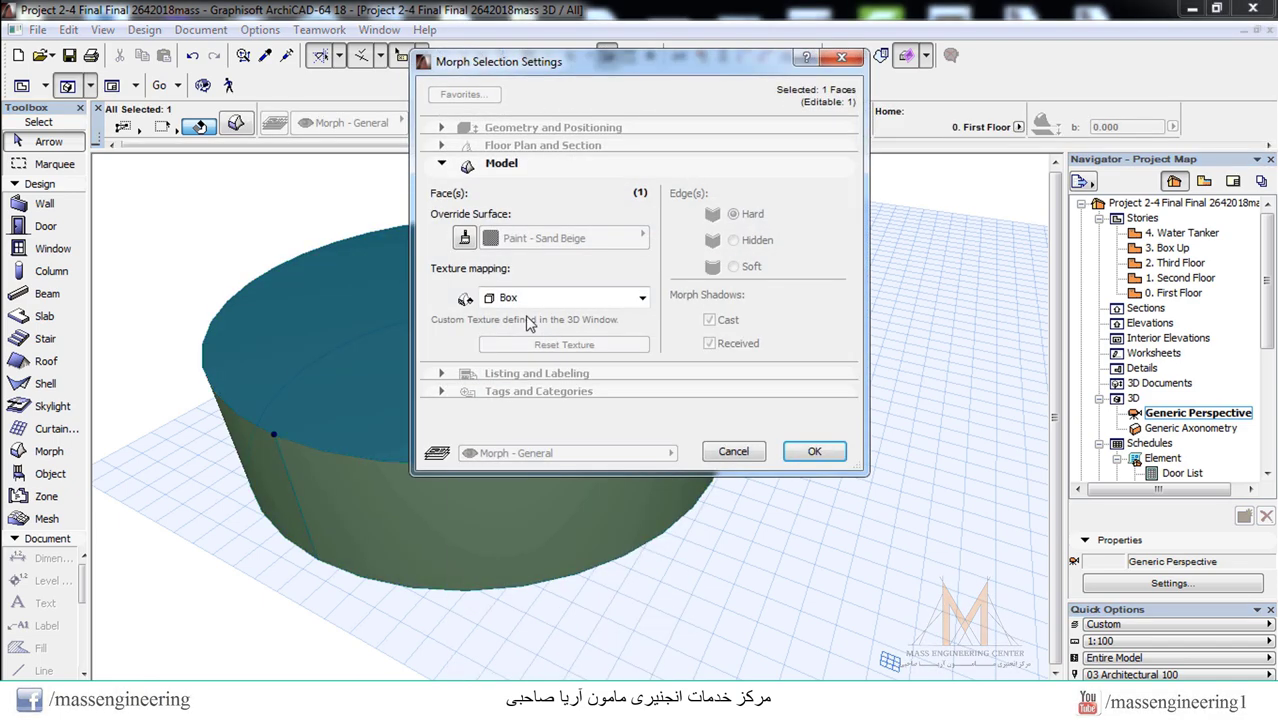
{"action": "left_click", "coordinate": [464, 237]}
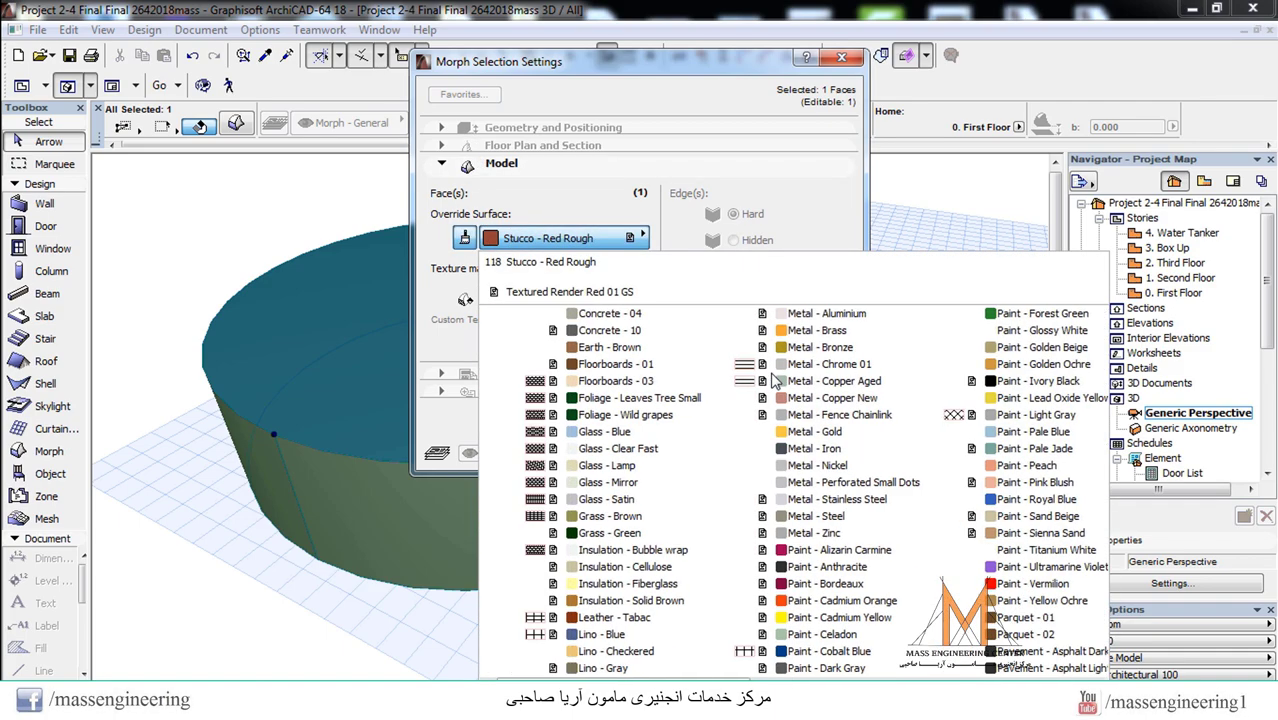
{"action": "left_click", "coordinate": [565, 330]}
{"action": "left_click", "coordinate": [790, 452]}
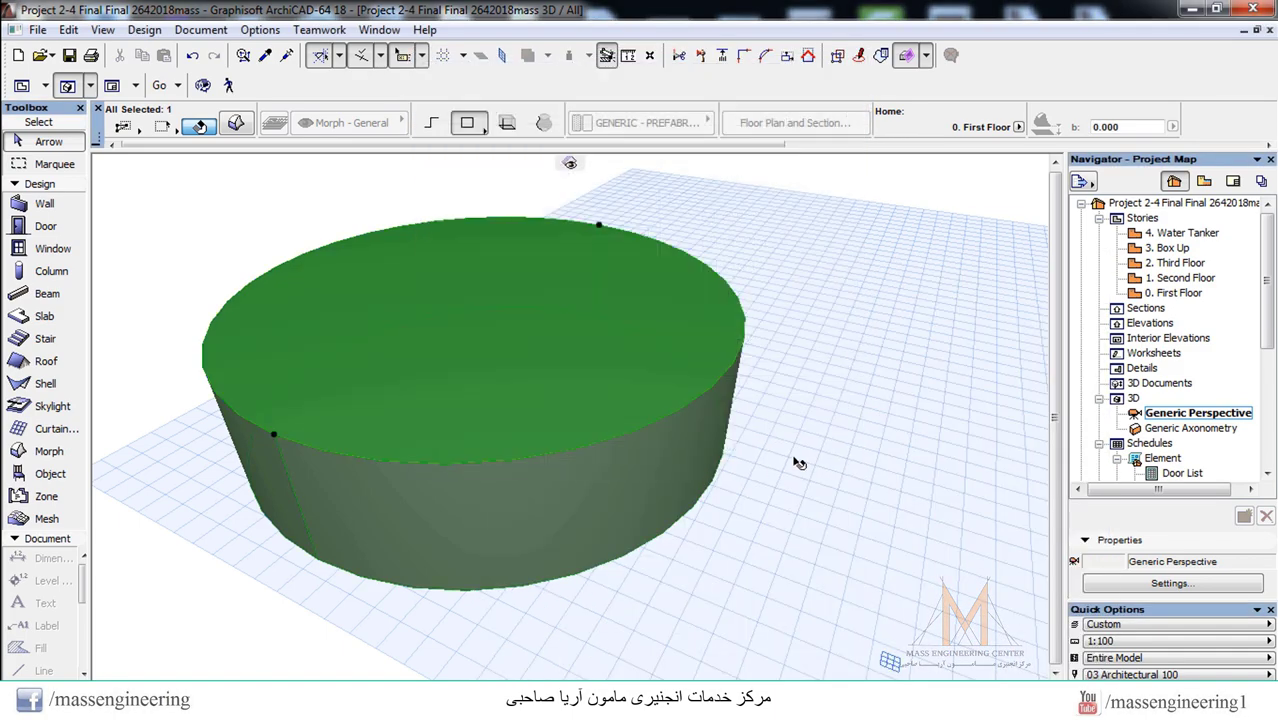
{"action": "scroll", "coordinate": [516, 294], "scroll_direction": "down", "scroll_amount": 3}
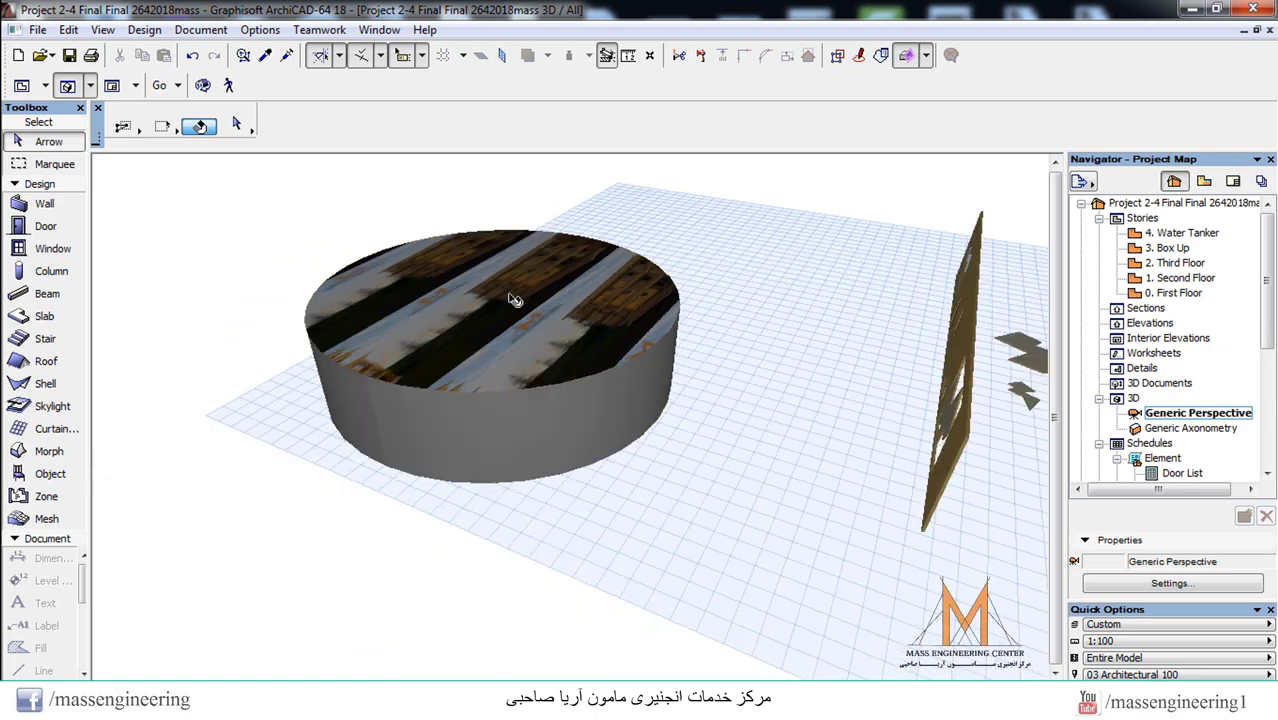
- Override the surface of the cylinder's larger visible side face with Brick - Brown
{"action": "scroll", "coordinate": [499, 480], "scroll_direction": "up", "scroll_amount": 3}
{"action": "left_click", "coordinate": [504, 364]}
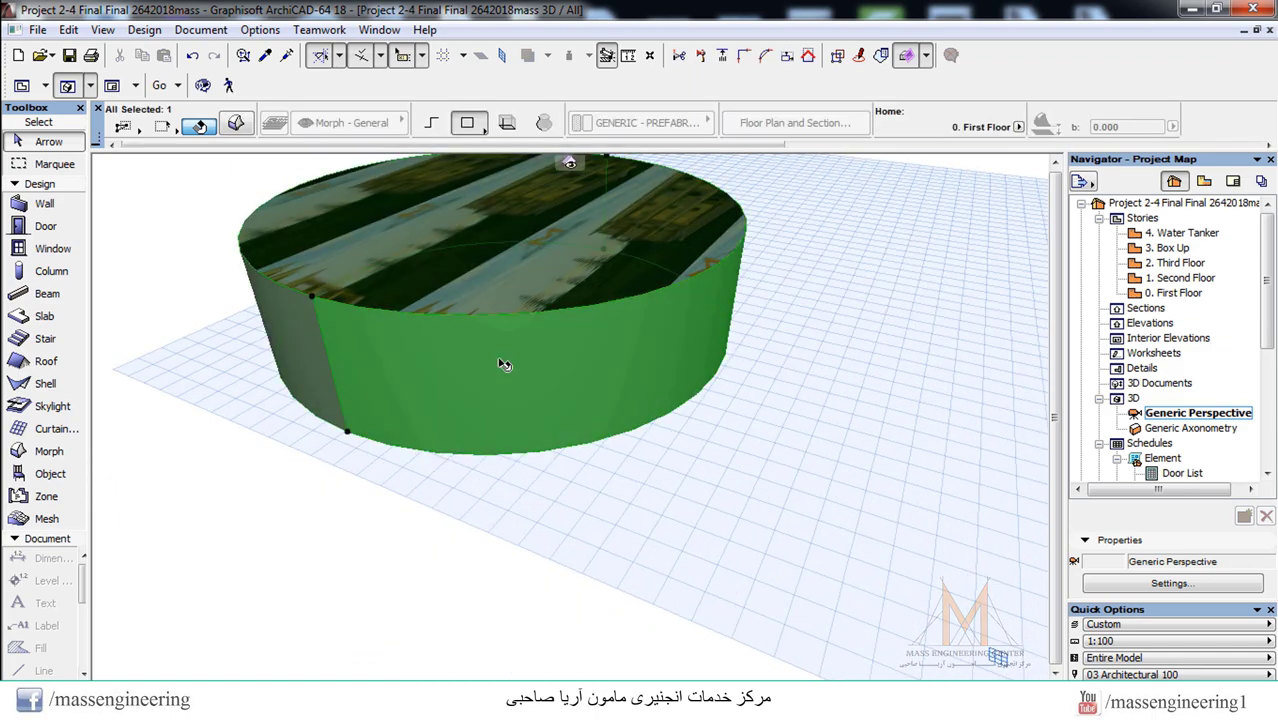
{"action": "right_click", "coordinate": [573, 341]}
{"action": "left_click", "coordinate": [580, 368]}
{"action": "left_click", "coordinate": [464, 237]}
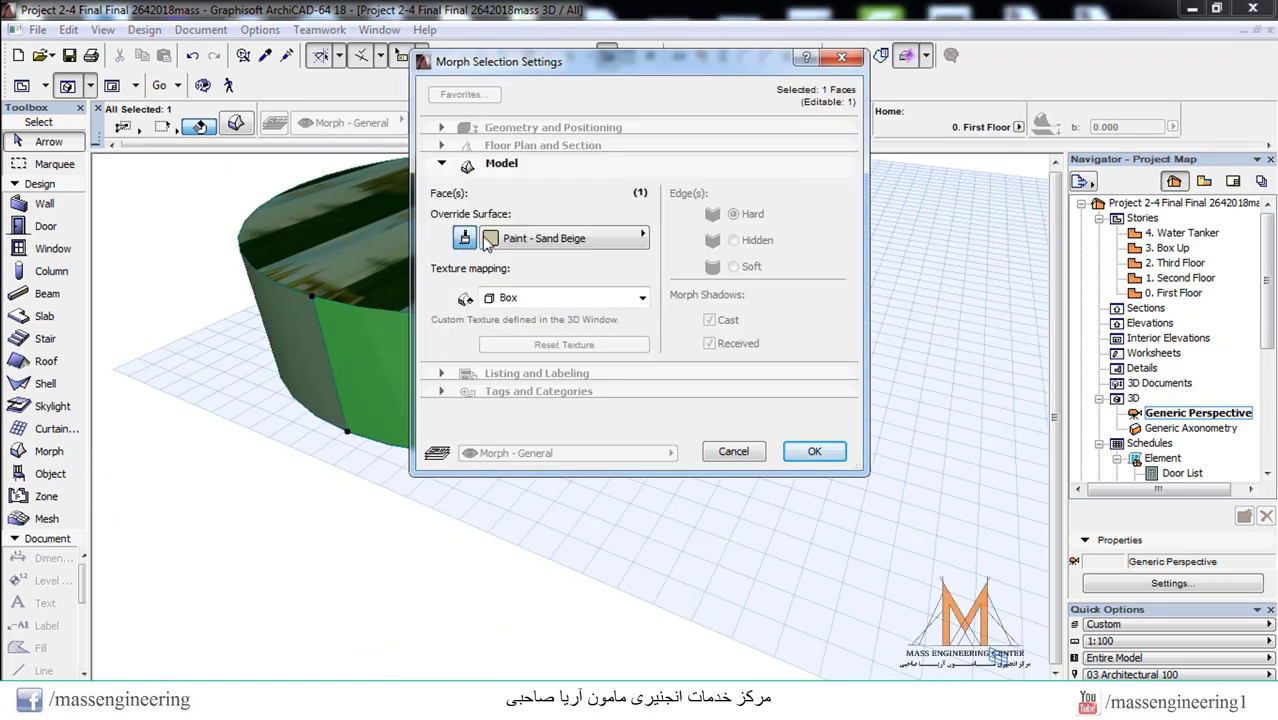
{"action": "left_click", "coordinate": [510, 245]}
{"action": "scroll", "coordinate": [681, 369], "scroll_direction": "up", "scroll_amount": 1}
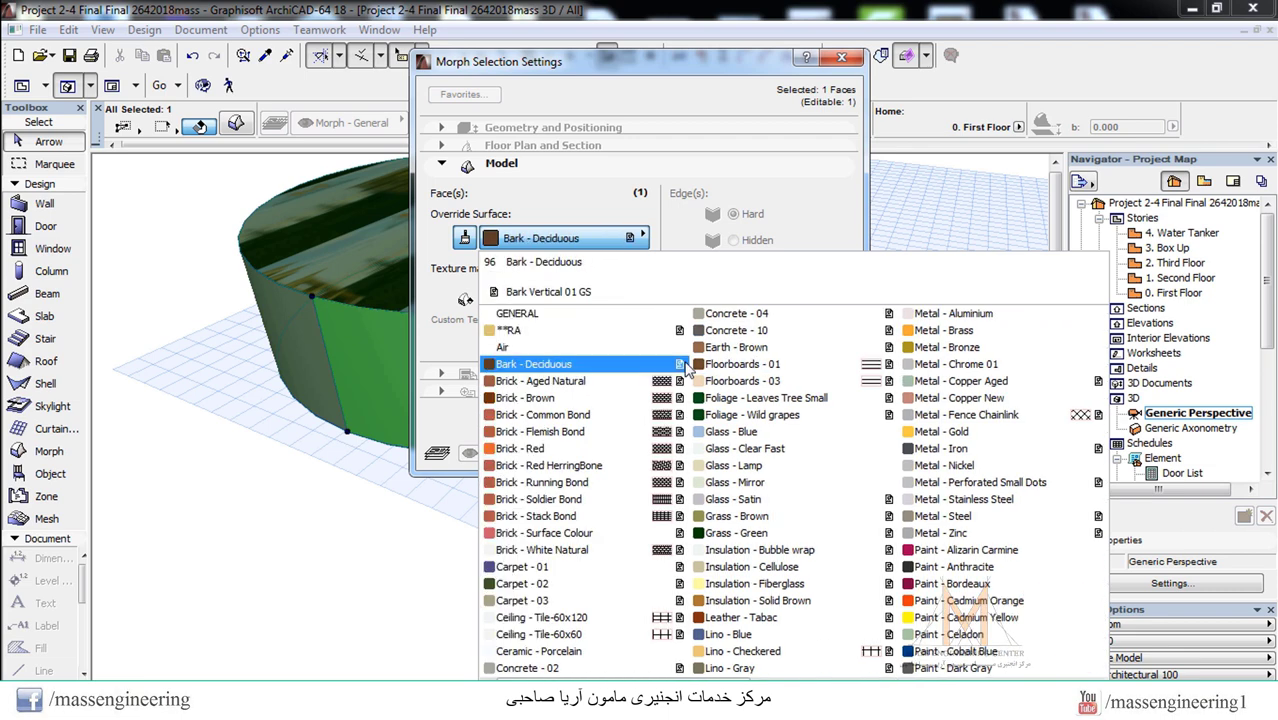
{"action": "left_click", "coordinate": [556, 397]}
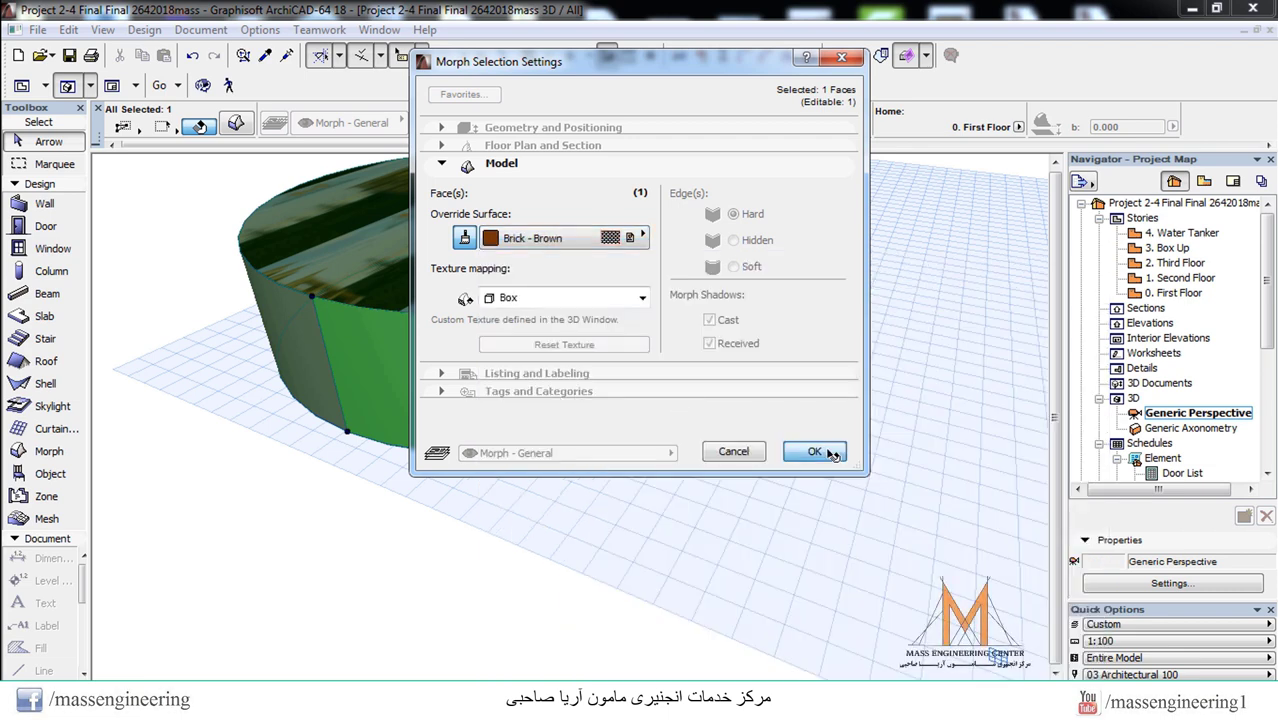
{"action": "left_click", "coordinate": [815, 449]}
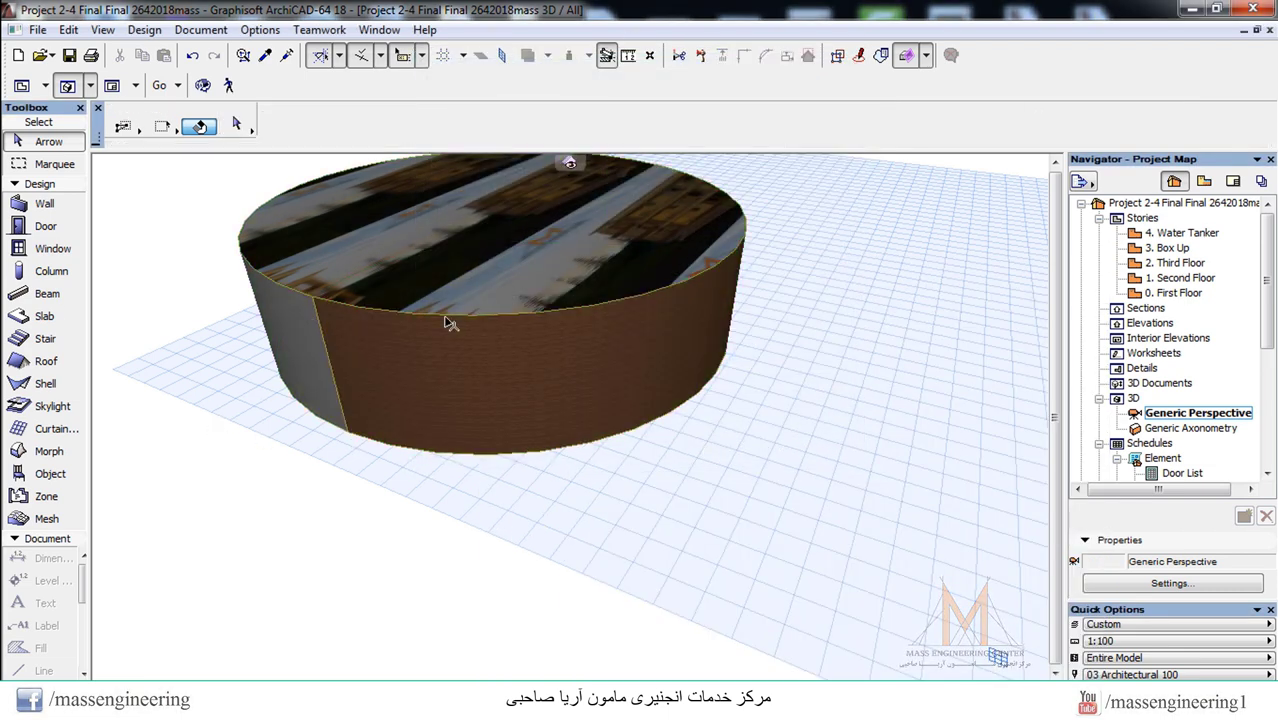
- Override the surface of the cylinder's remaining grey side face with Paint - Golden Beige
{"action": "left_click", "coordinate": [204, 86]}
{"action": "left_click_drag", "start_coordinate": [315, 377], "coordinate": [547, 359]}
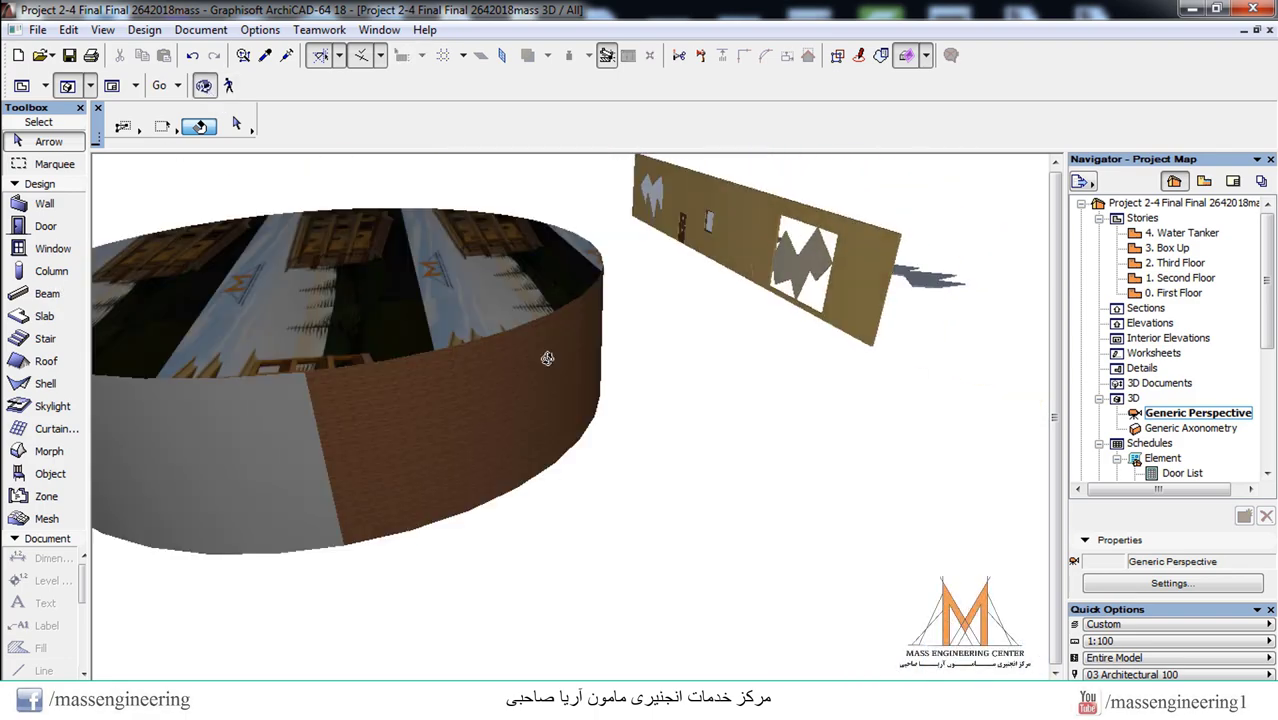
{"action": "scroll", "coordinate": [368, 399], "scroll_direction": "up", "scroll_amount": 8}
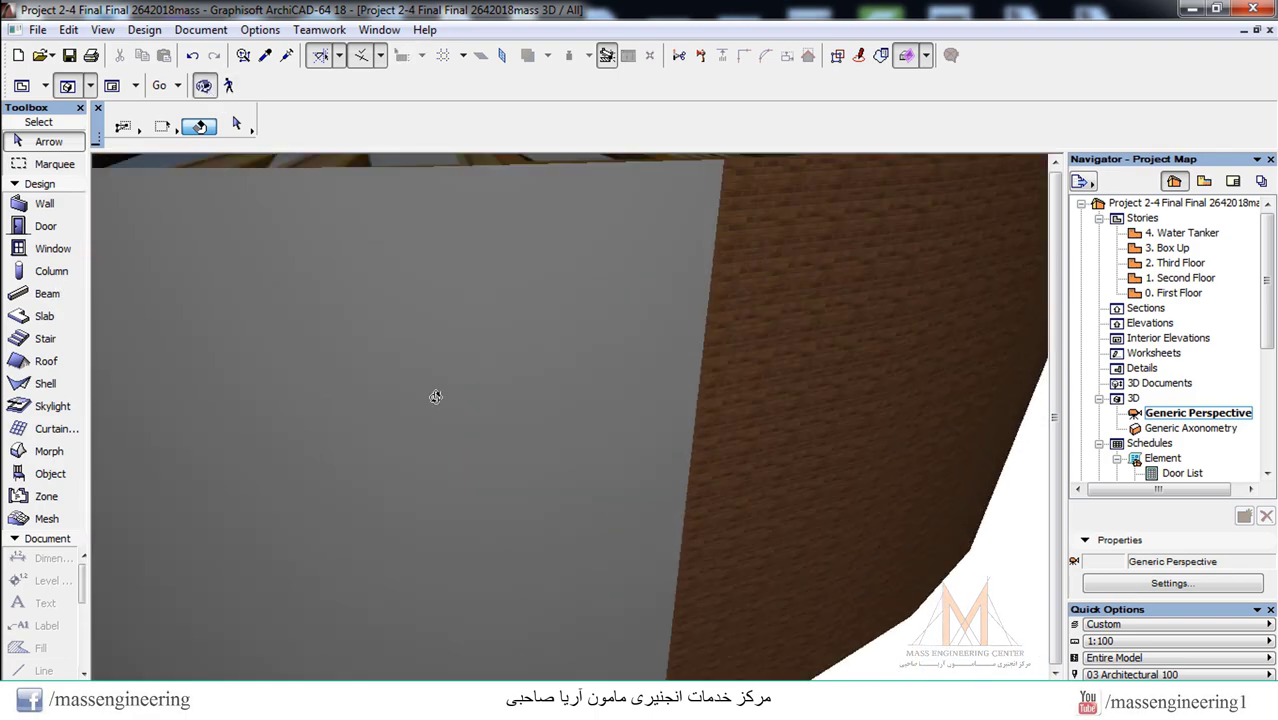
{"action": "left_click_drag", "start_coordinate": [866, 323], "coordinate": [783, 291]}
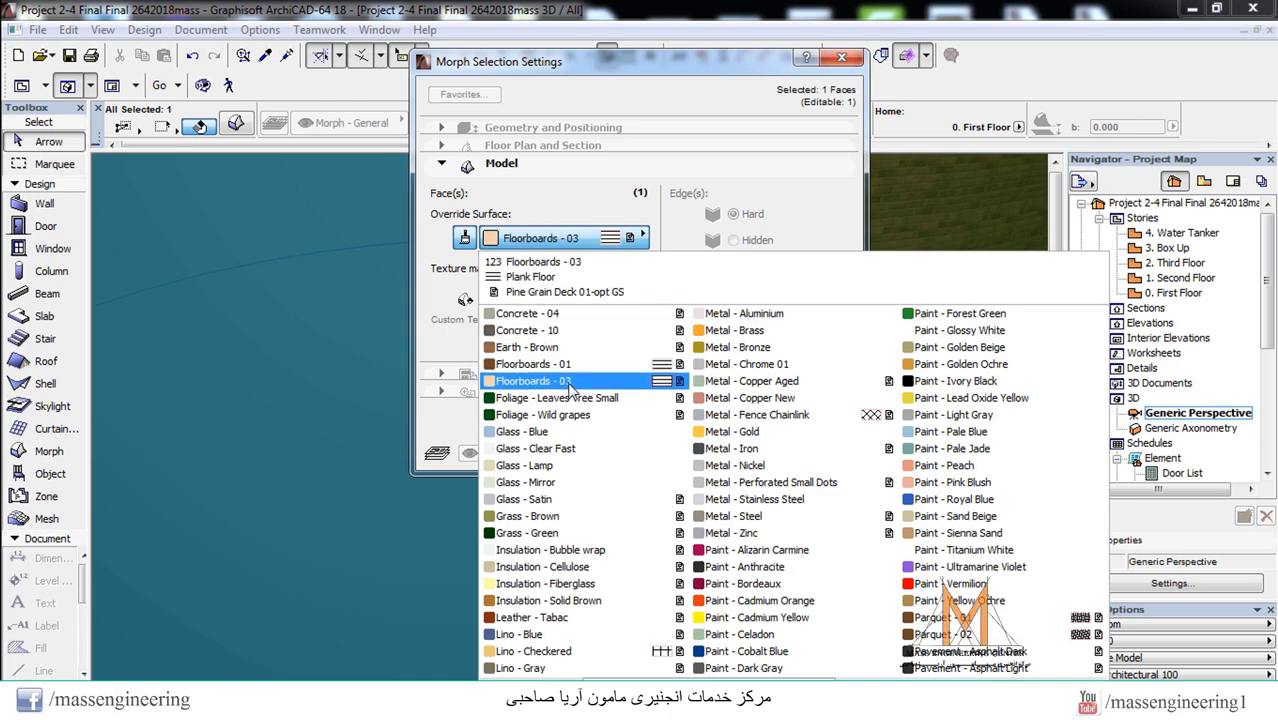
{"action": "left_click", "coordinate": [955, 352]}
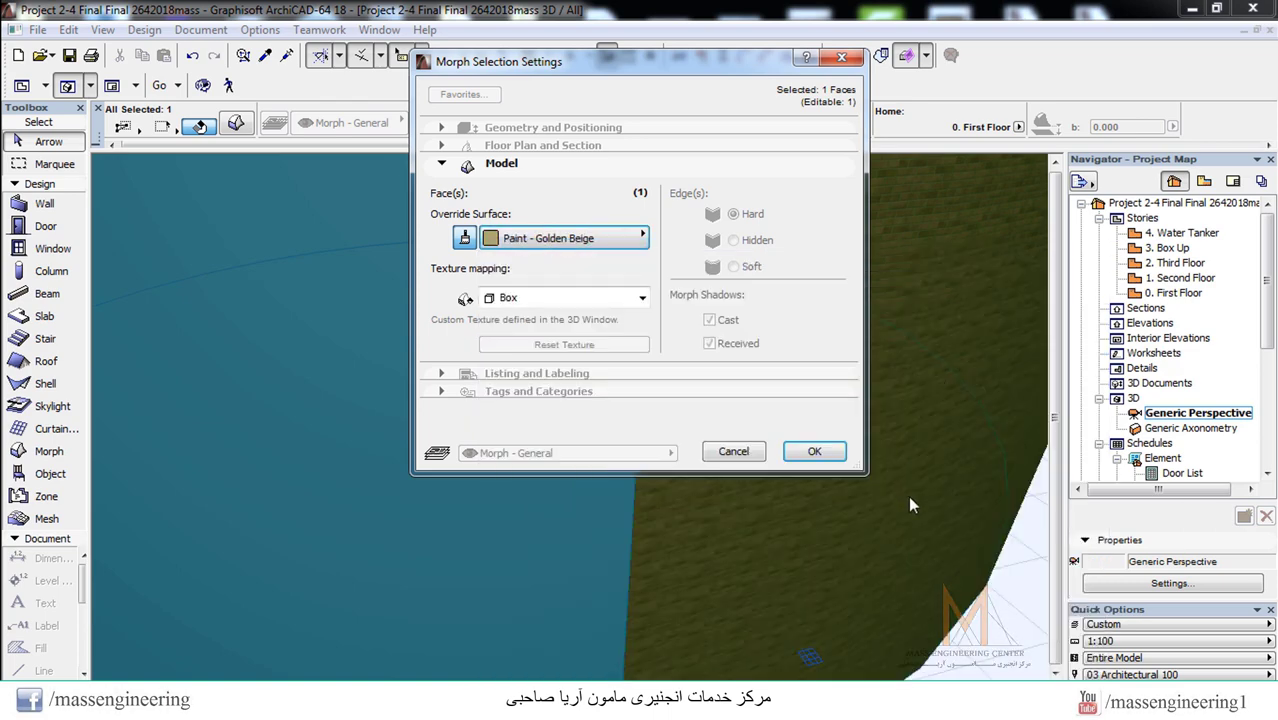